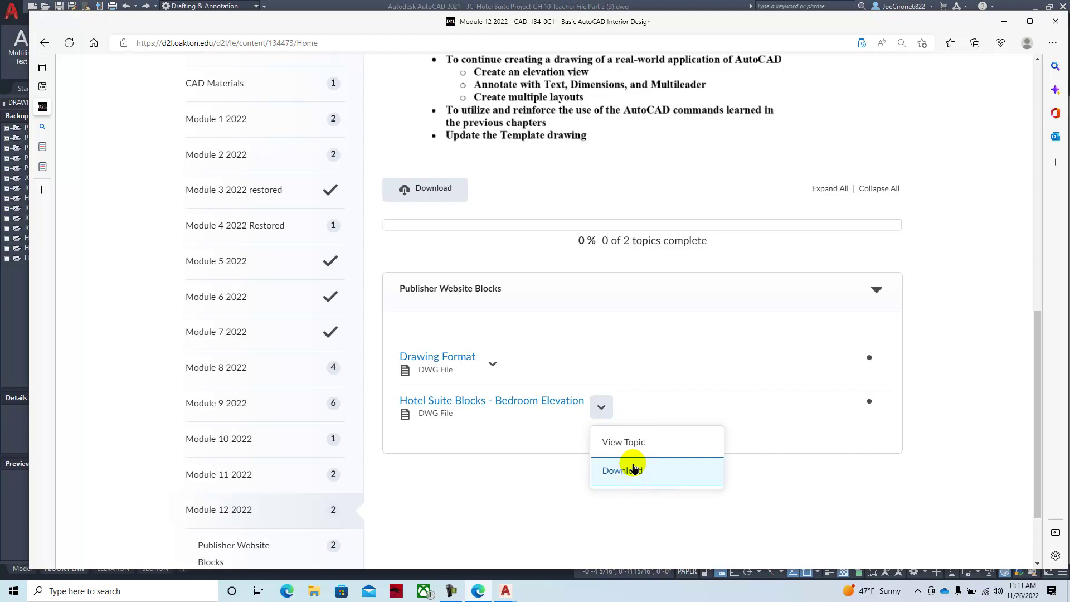
Download the Hotel Suite Blocks - Bedroom Elevation DWG from the Module 12 page and open it in AutoCAD.
click(634, 471)
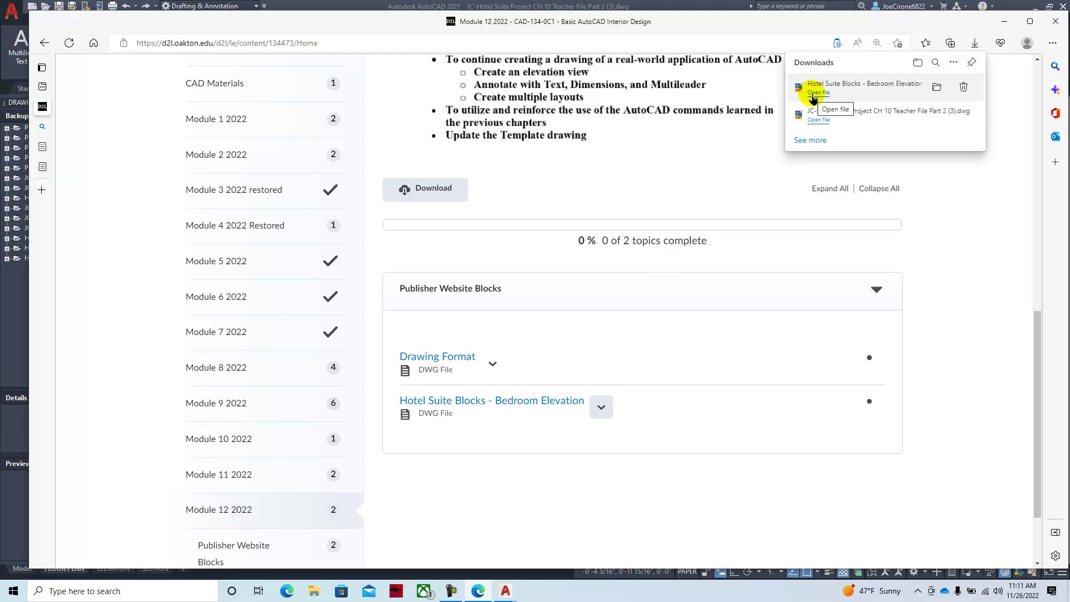
click(815, 93)
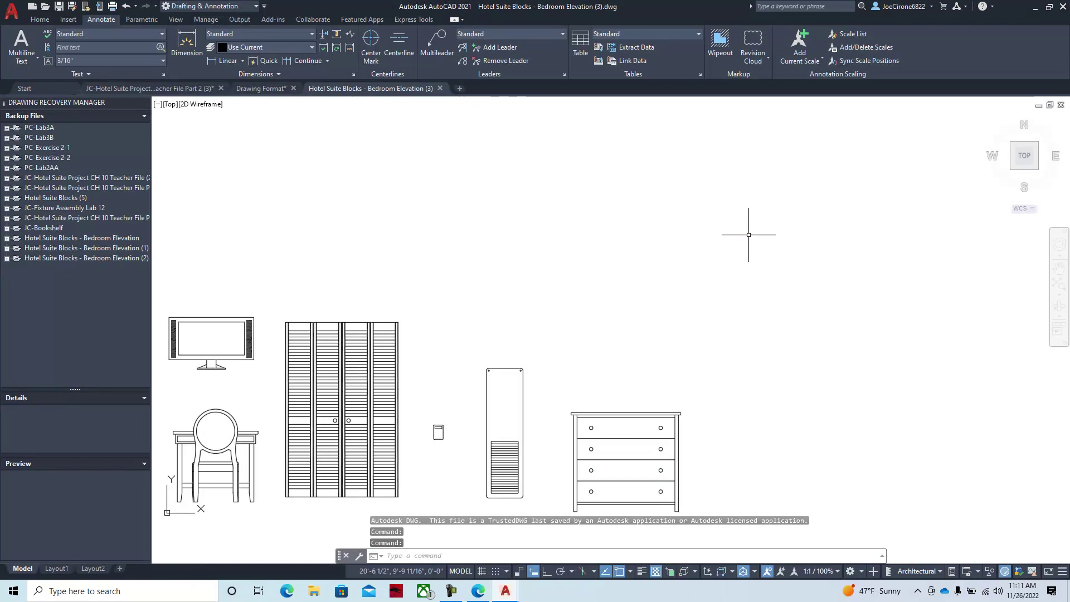
mouse_move(554, 366)
middle_down()
mouse_move(694, 309)
mouse_move(697, 320)
middle_up()
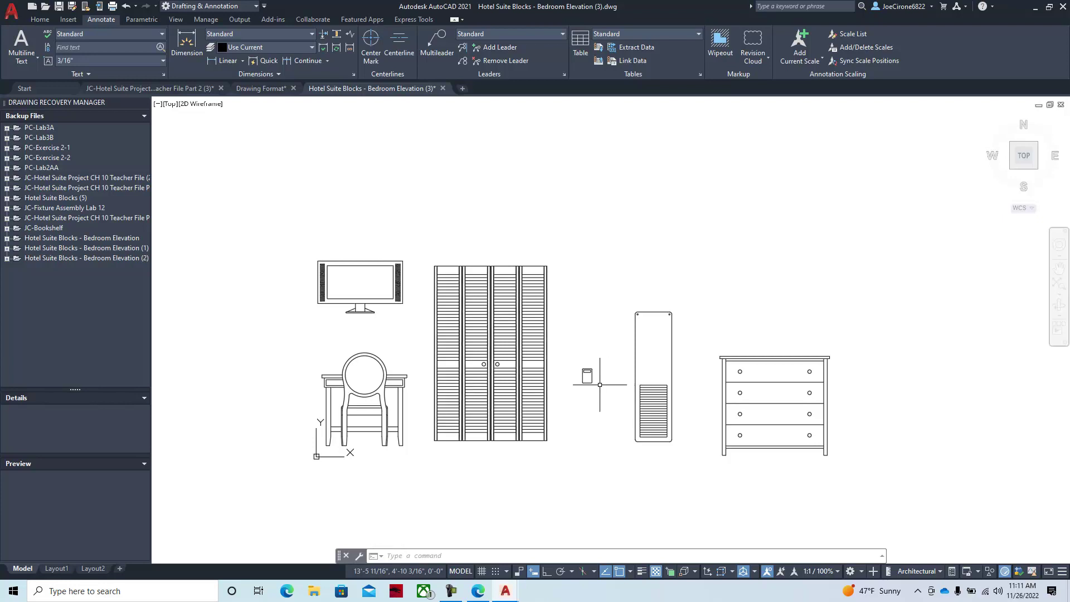
Save a copy of the bedroom elevation blocks drawing to the Fall 2022 > CAD-134 folder on SAMSUNG USB (F:), keeping its file name.
click(10, 12)
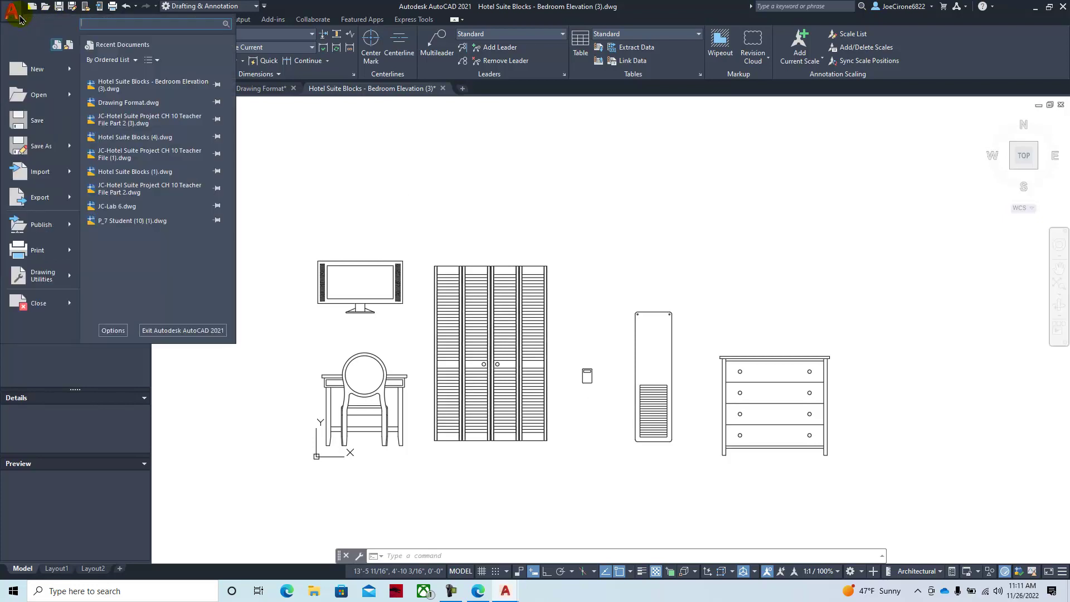
click(42, 154)
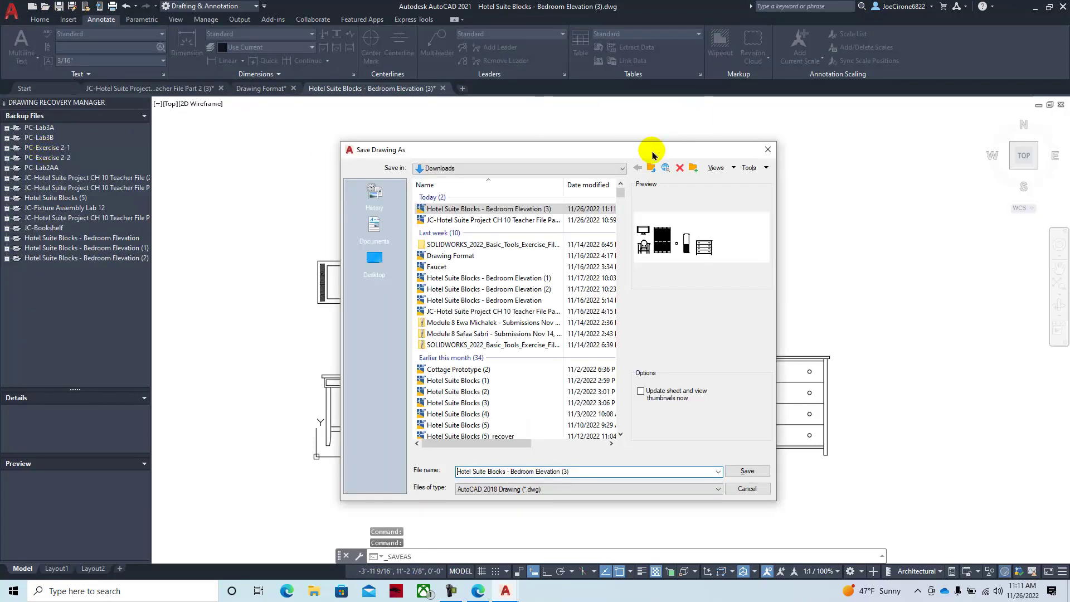
click(616, 171)
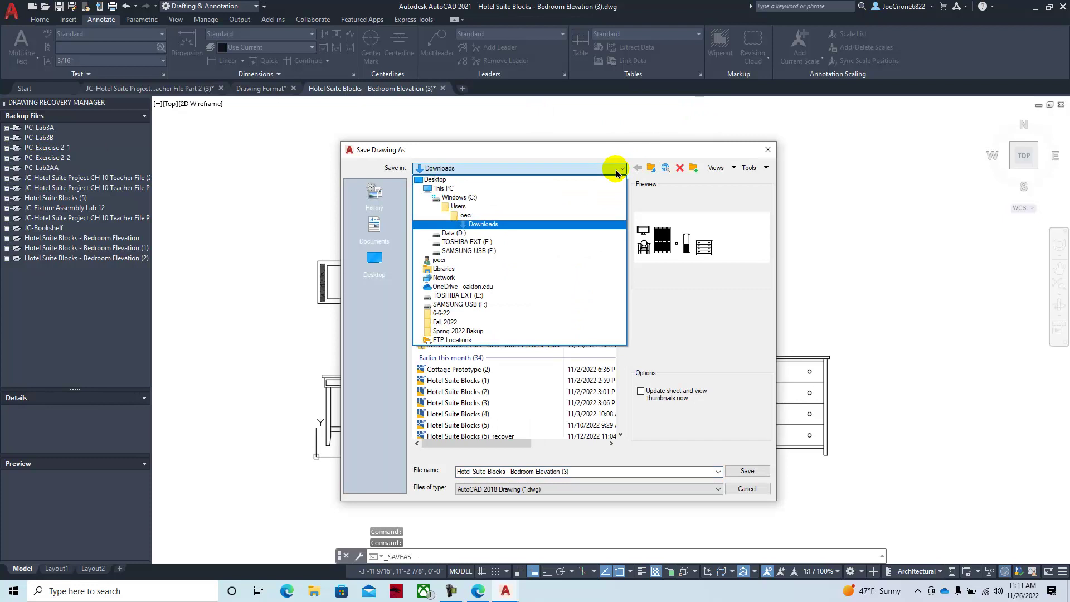
click(492, 254)
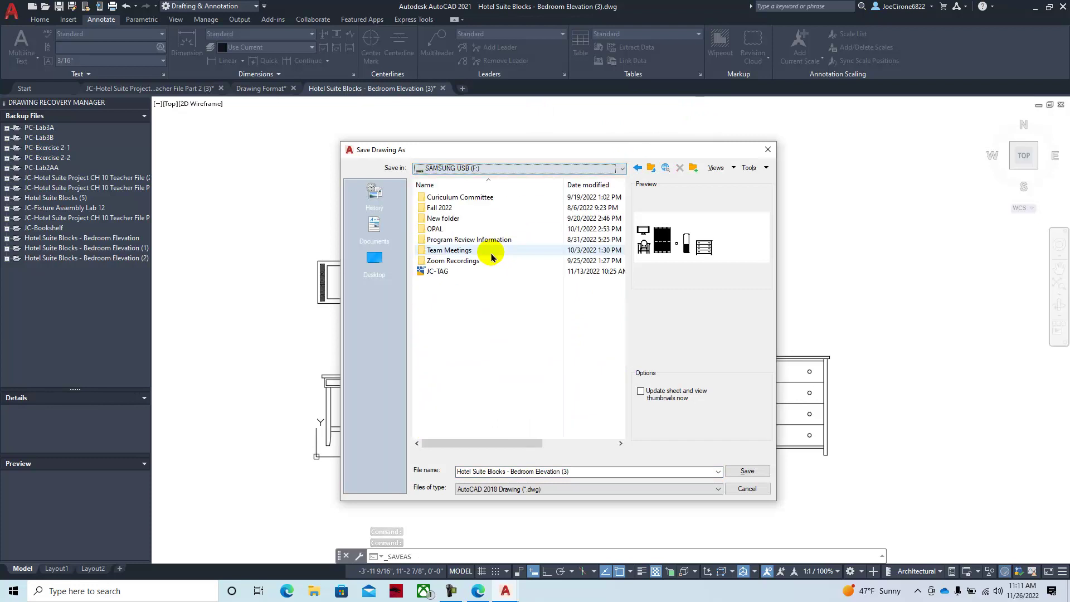
double_click(463, 213)
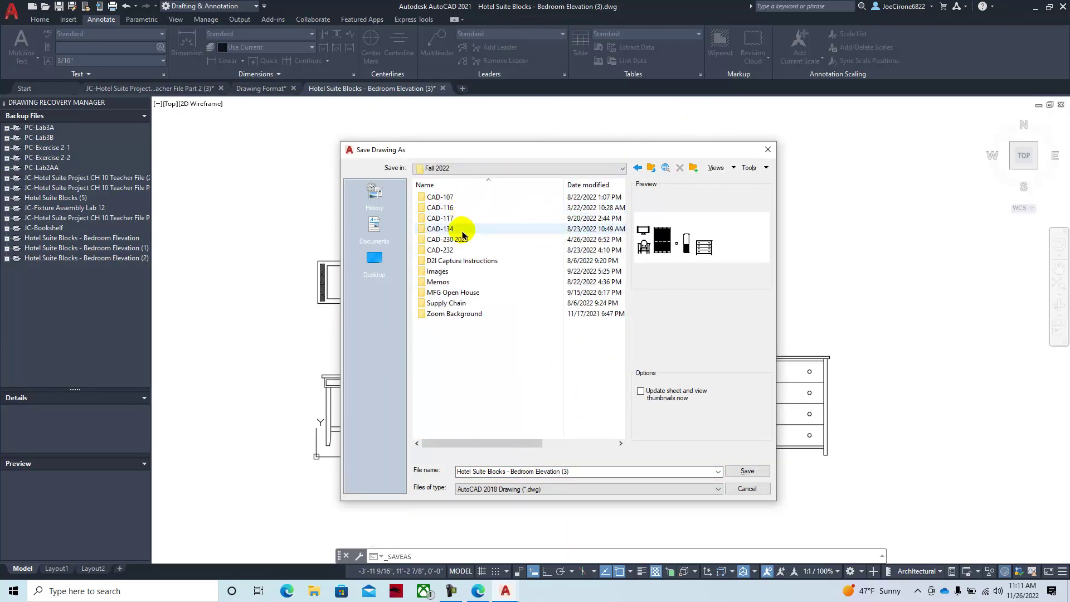
double_click(443, 229)
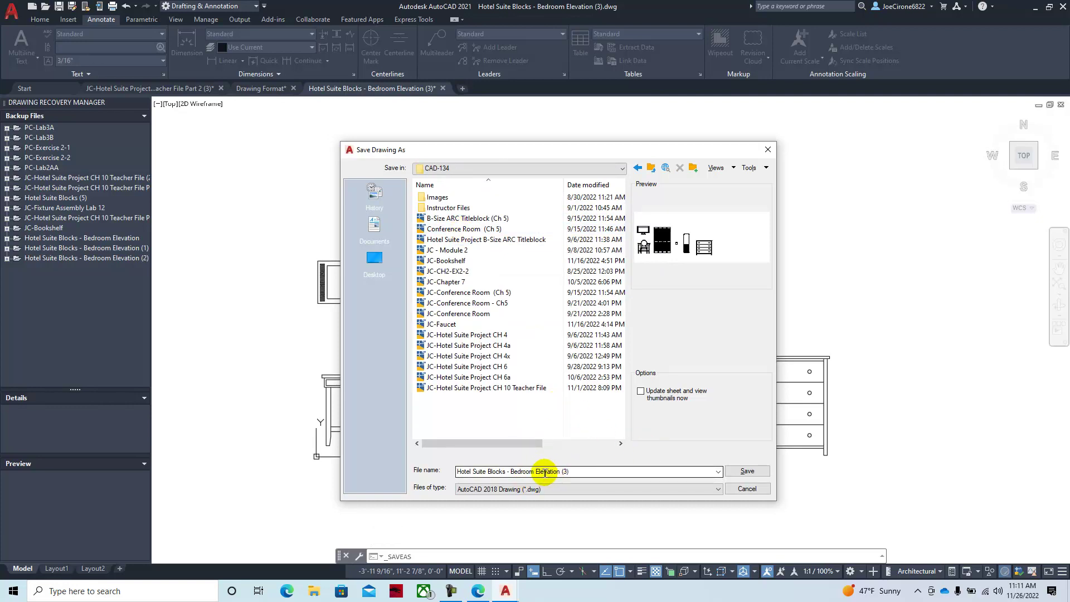
click(748, 472)
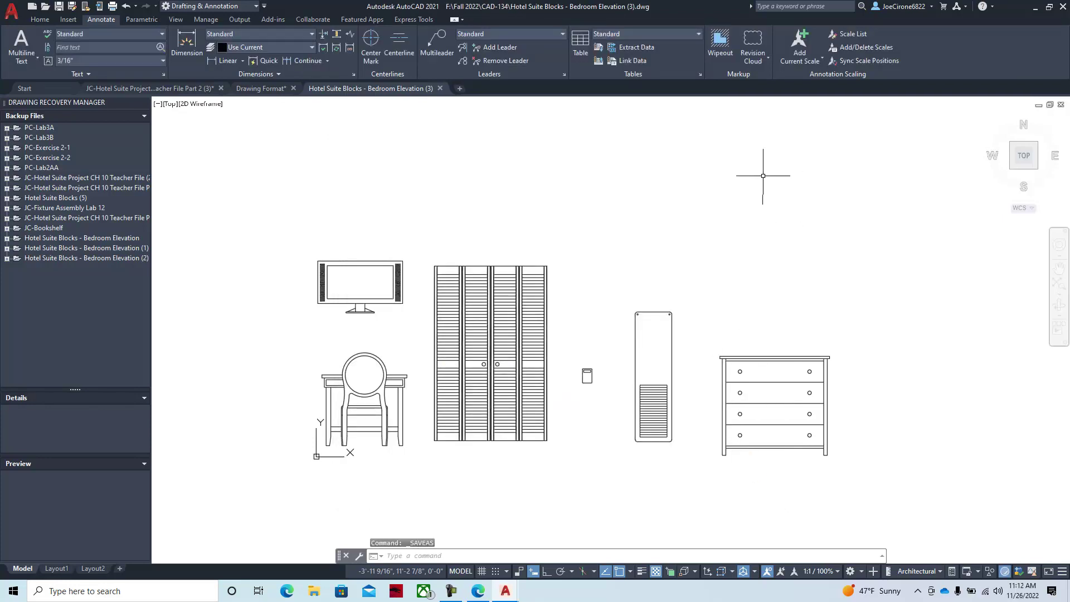
Open DesignCenter and collapse the Windows (C:) and TOSHIBA EXT (E:) drives in its folder tree.
text(dc)
key(Return)
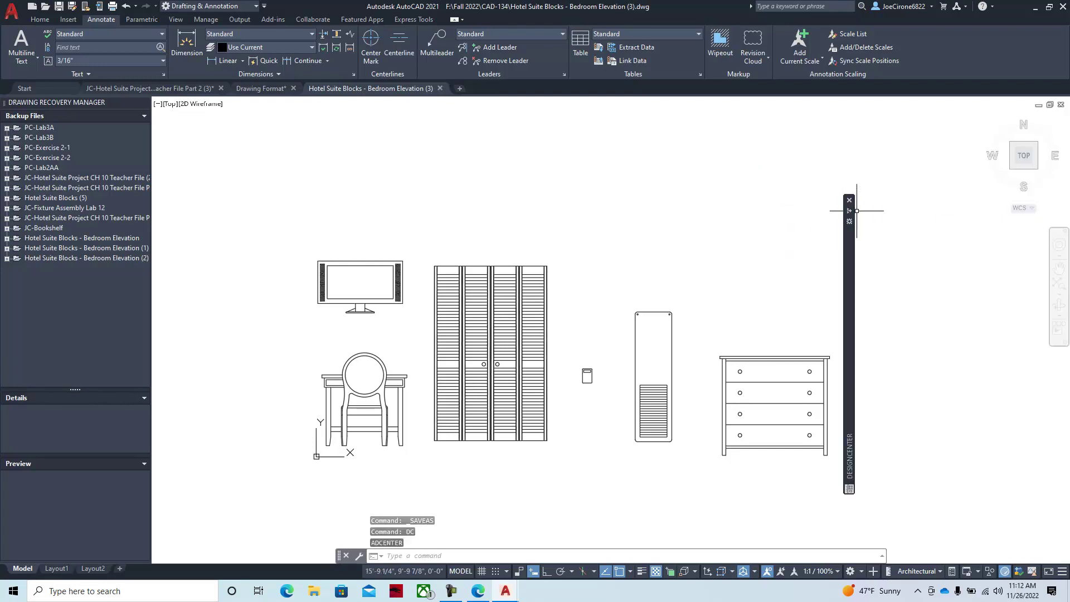
mouse_move(850, 213)
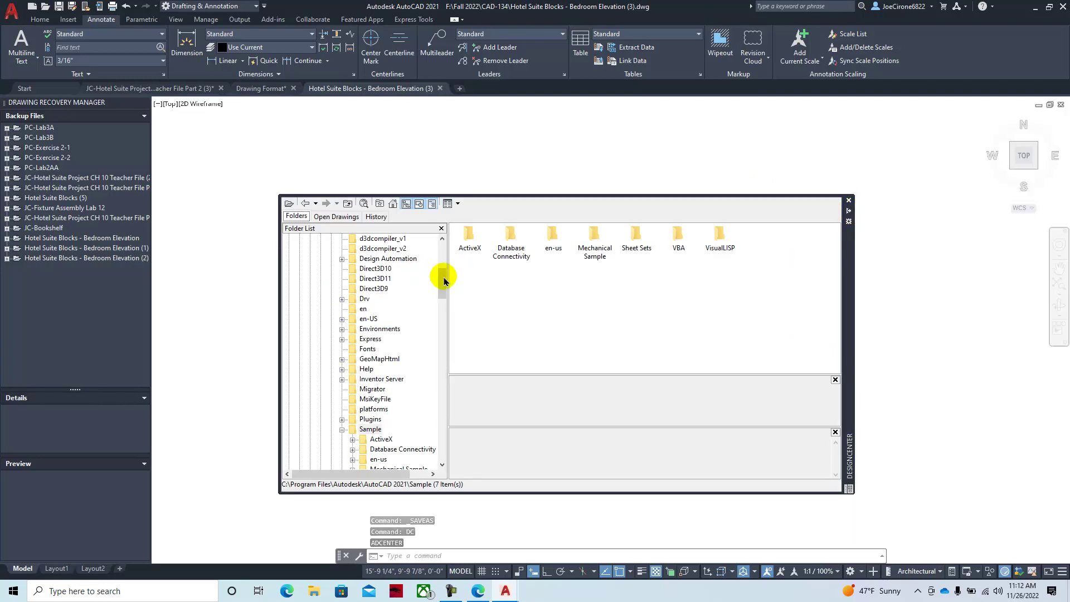
drag(440, 286, 437, 246)
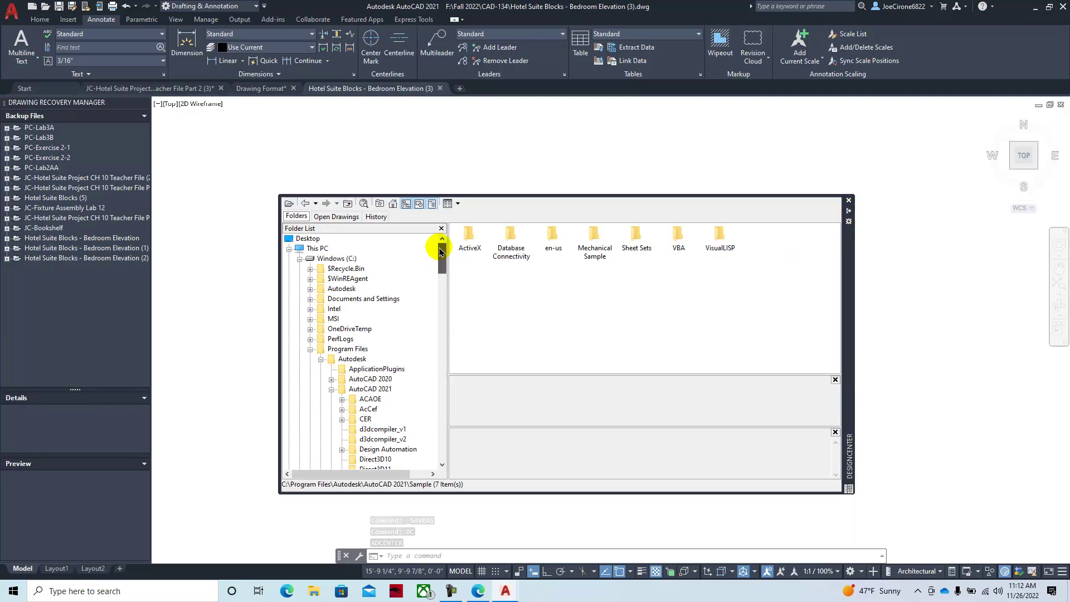
click(300, 259)
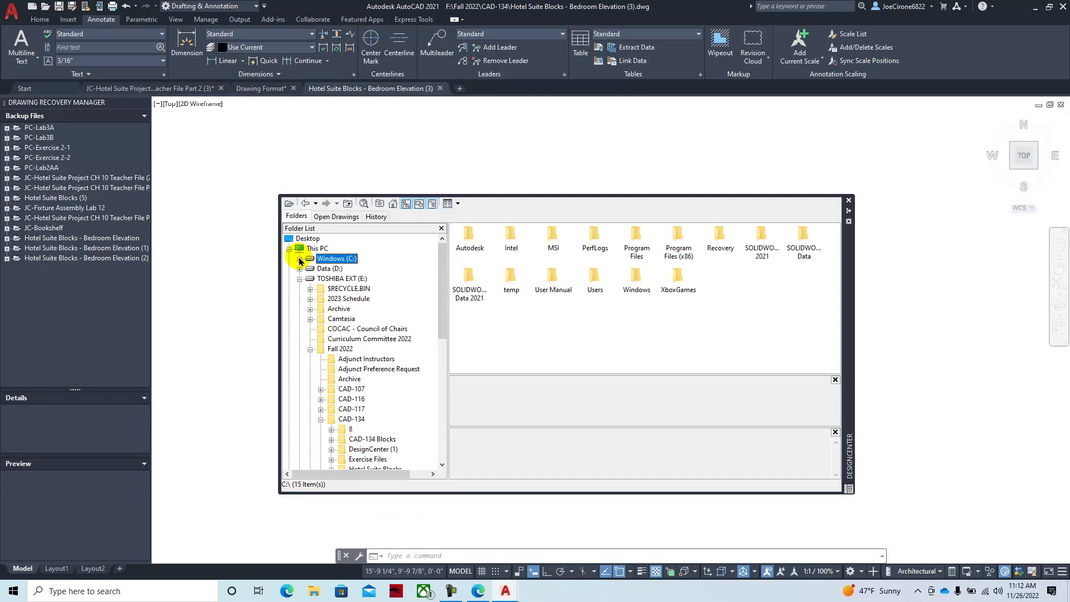
click(299, 278)
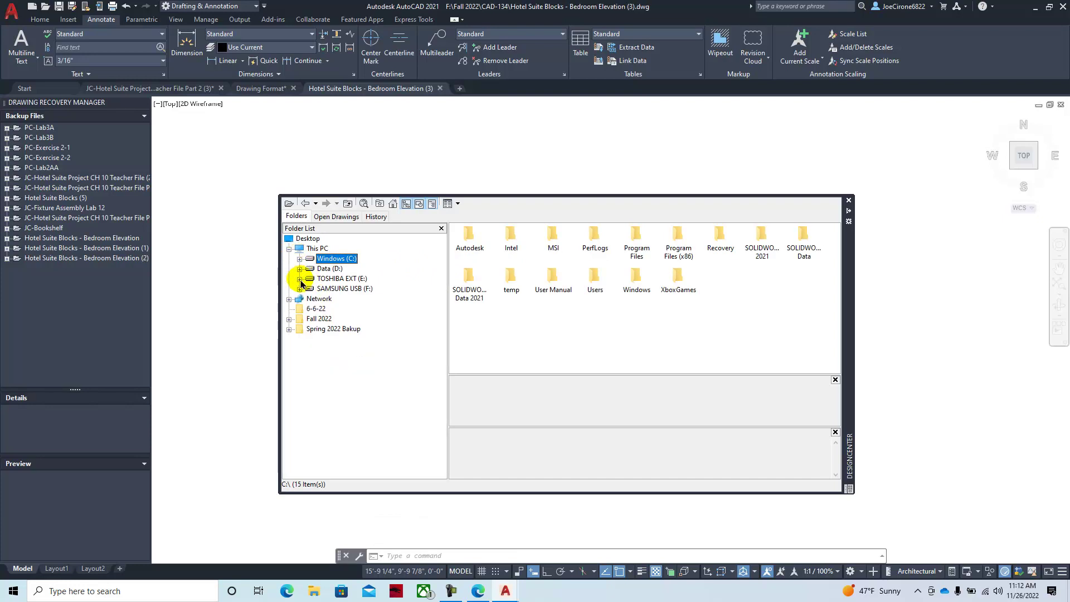
Browse DesignCenter to Fall 2022 > CAD-134 on SAMSUNG USB (F:) and show the blocks in Hotel Suite Blocks - Bedroom Elevation (3).dwg.
click(300, 289)
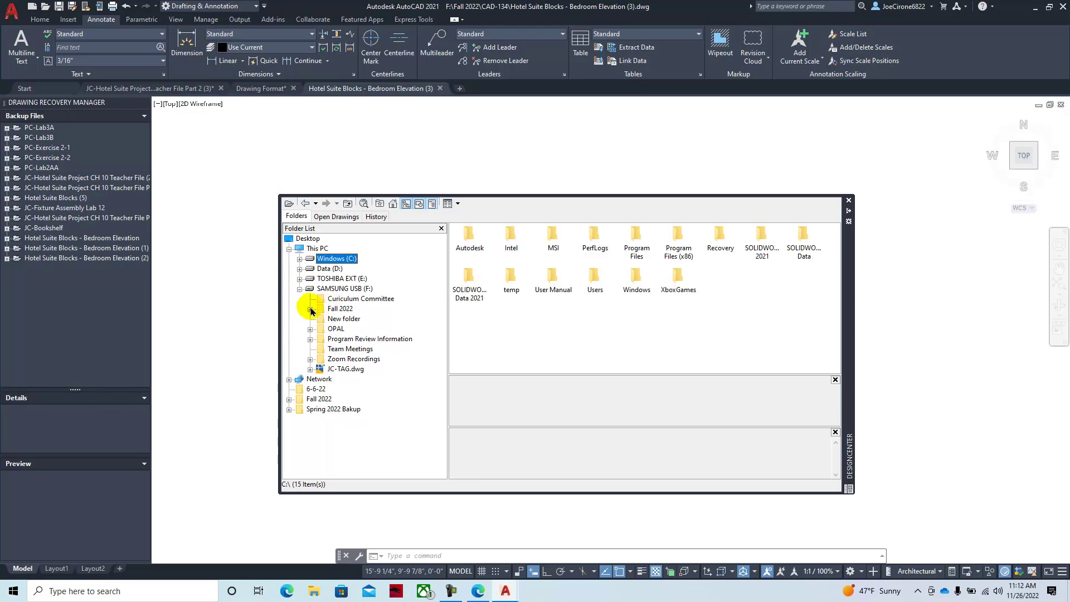
click(310, 309)
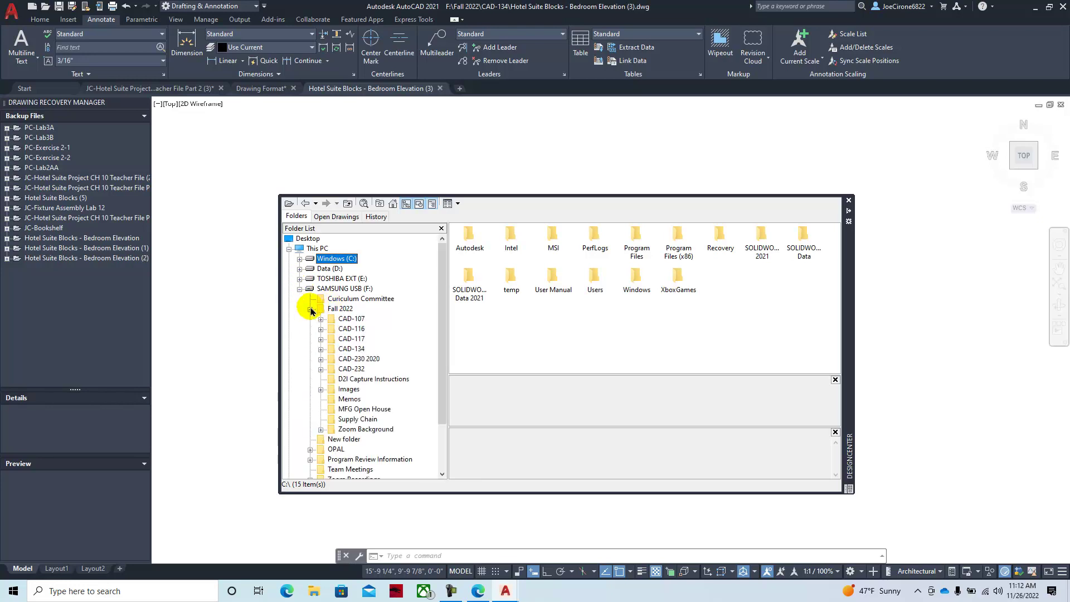
click(321, 350)
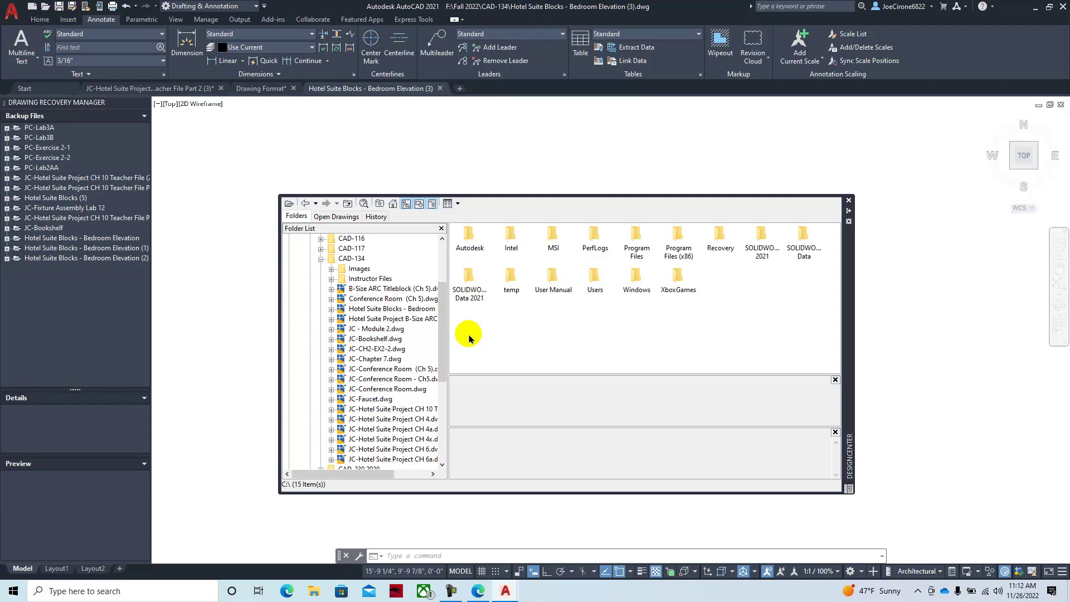
drag(353, 474, 372, 474)
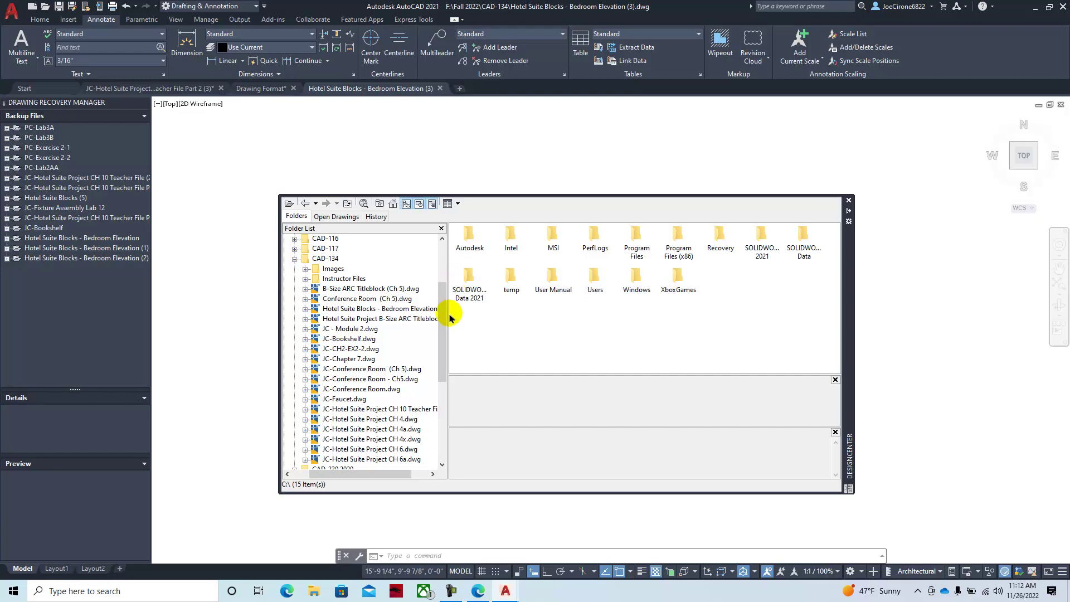
mouse_move(442, 307)
mouse_down()
mouse_move(442, 337)
mouse_move(445, 325)
mouse_up()
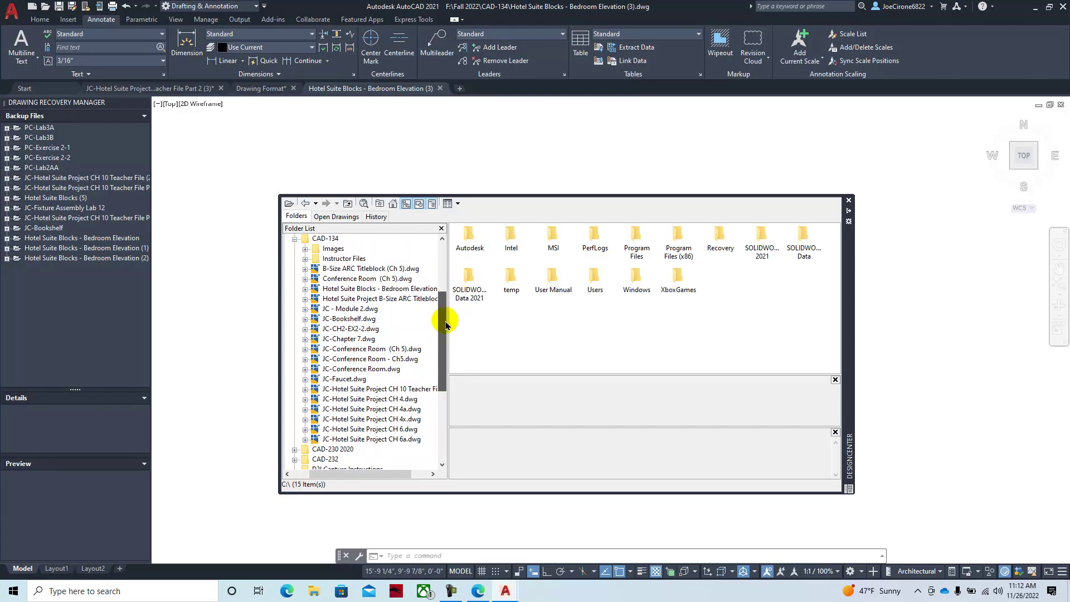
click(304, 288)
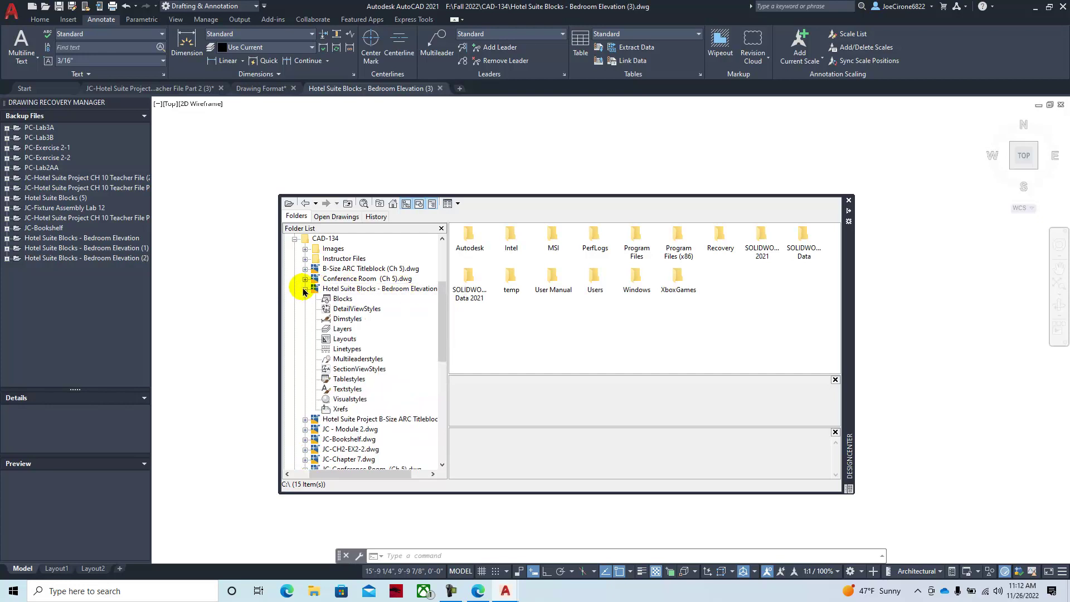
click(339, 299)
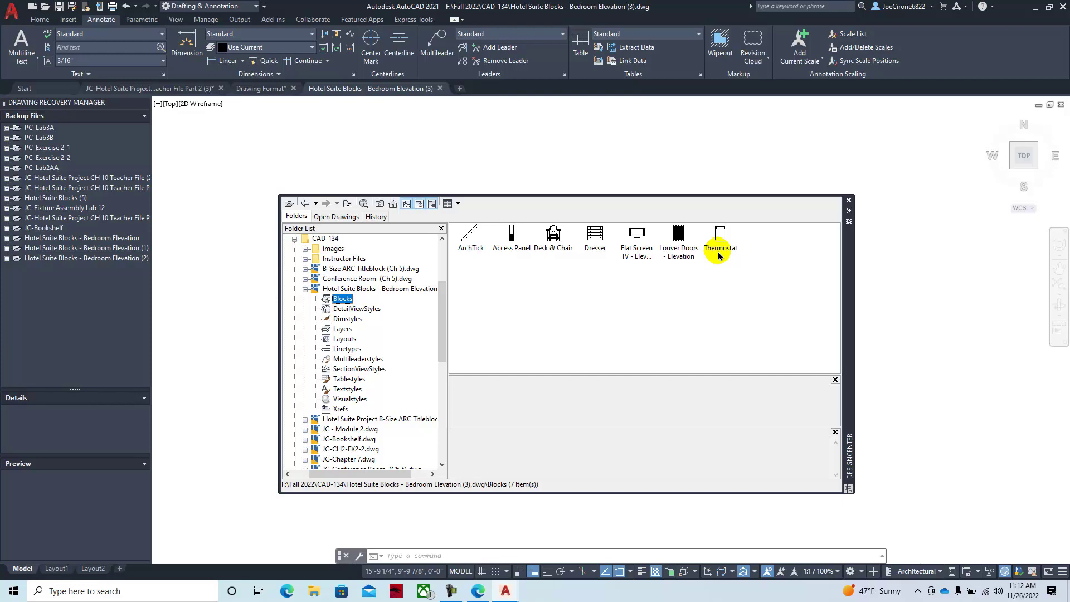
click(849, 212)
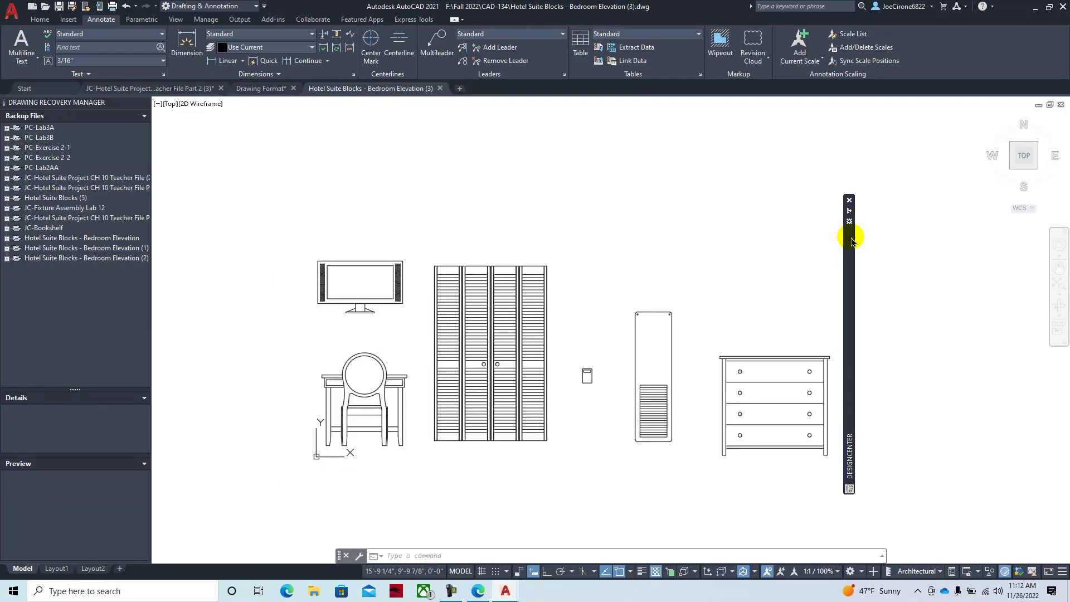
Look through the open hotel suite project, Drawing Format and bedroom elevation blocks drawings, closing DesignCenter.
click(176, 89)
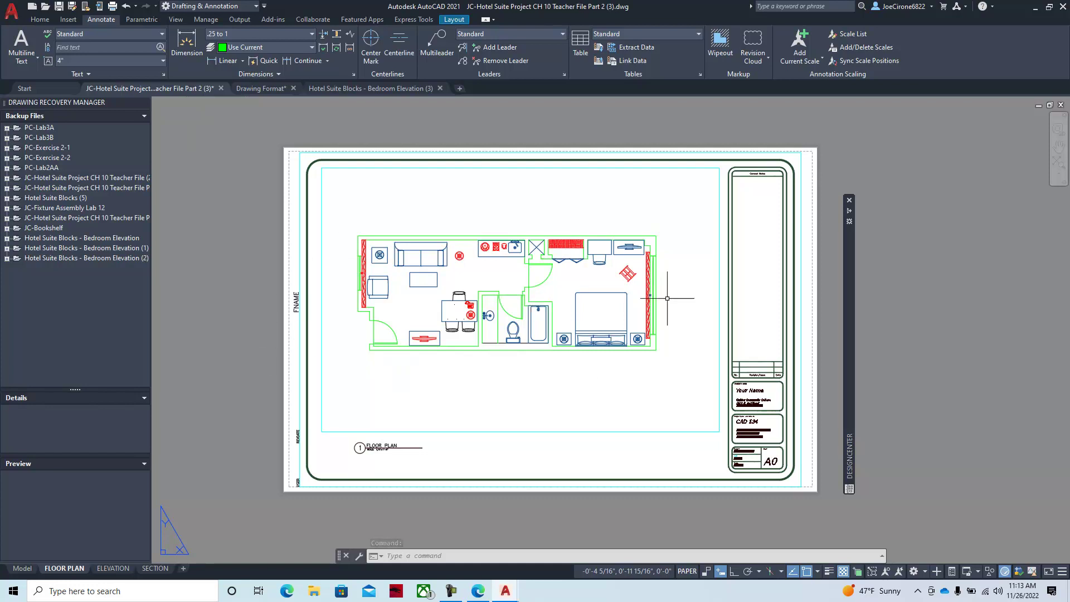
mouse_move(848, 338)
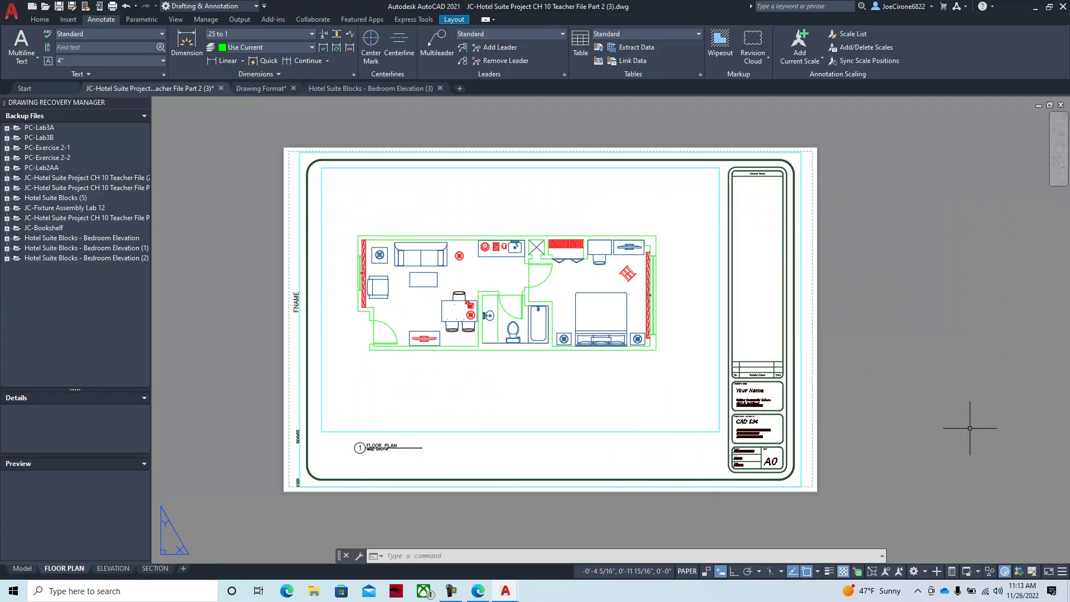
click(281, 93)
click(350, 93)
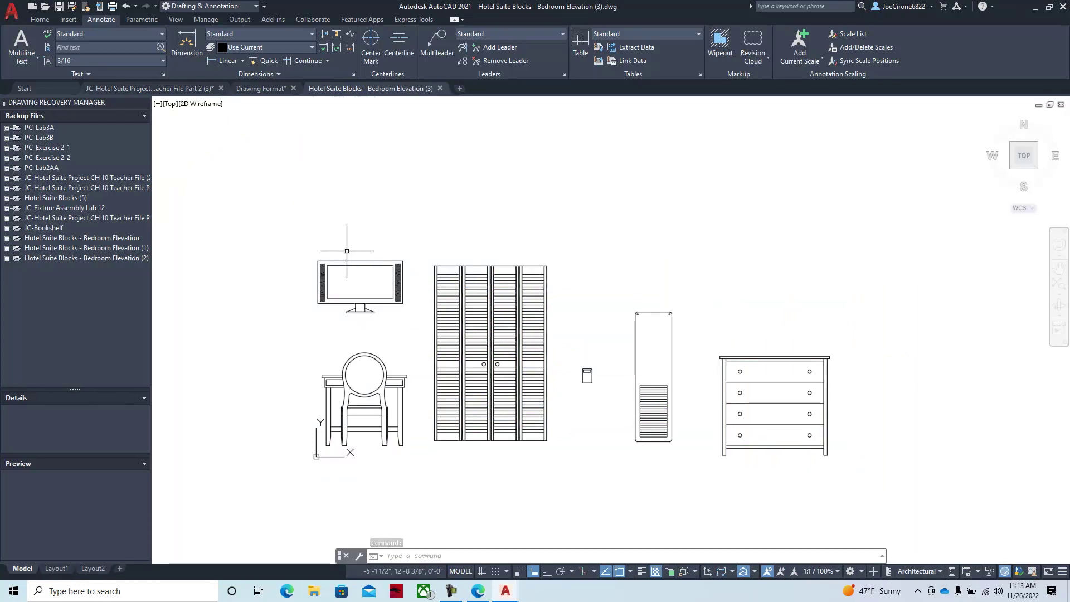
Switch to the AutoCAD 2022 for the Interior Designer e-book in the browser and read pages 319 to 321 on creating the elevation view.
click(477, 594)
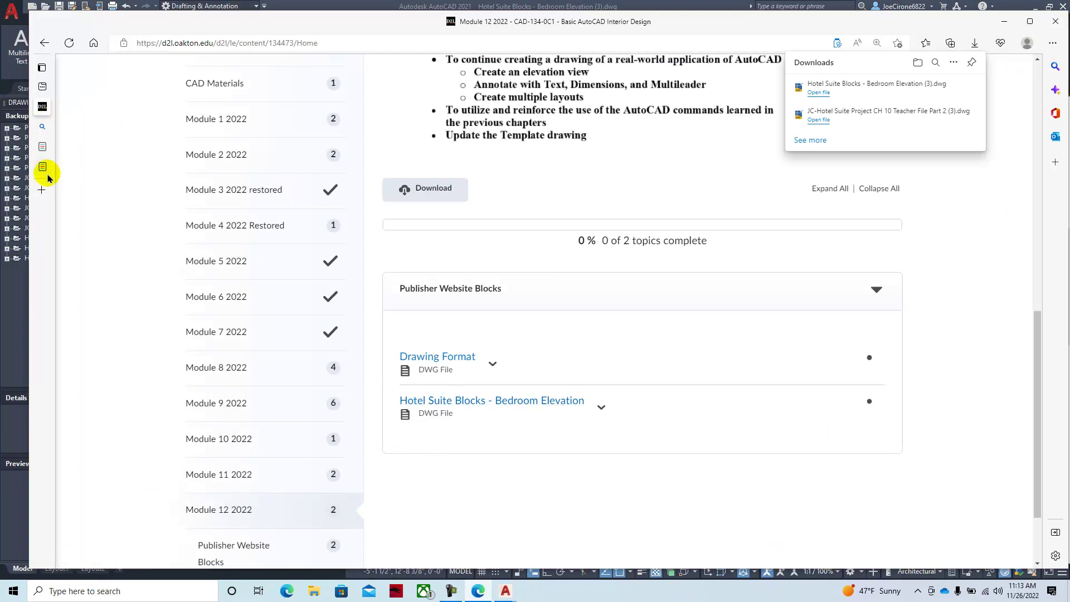
click(91, 163)
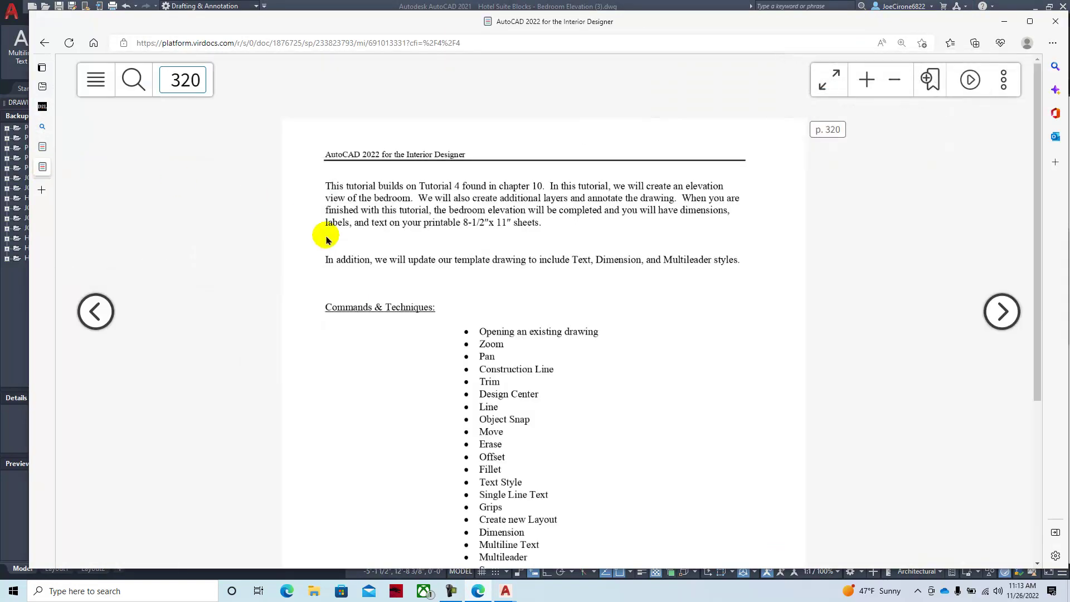
click(95, 311)
scroll(406, 363, down, 3)
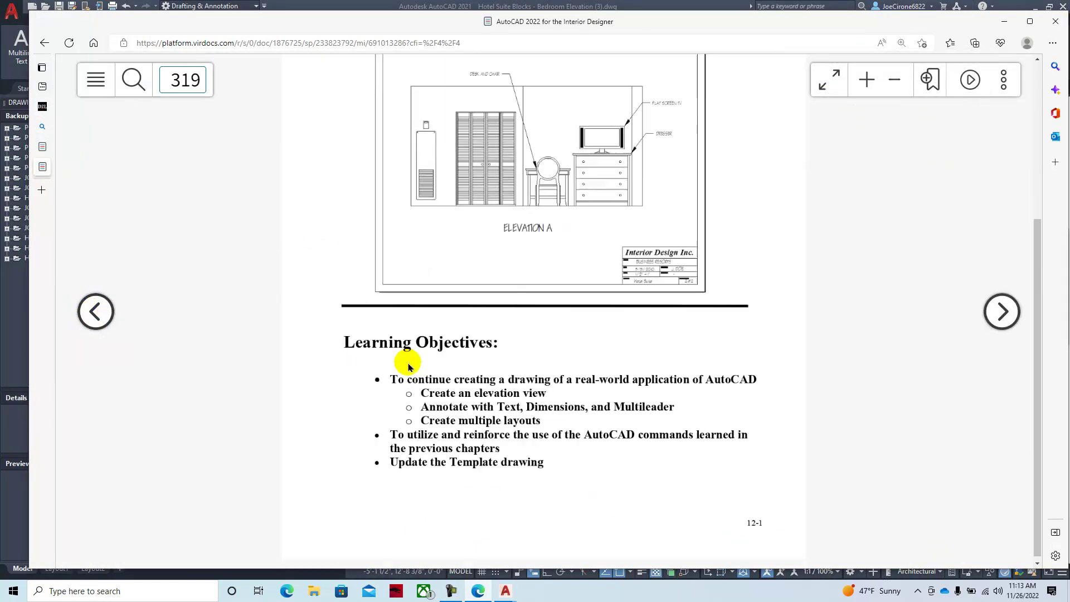
click(1002, 315)
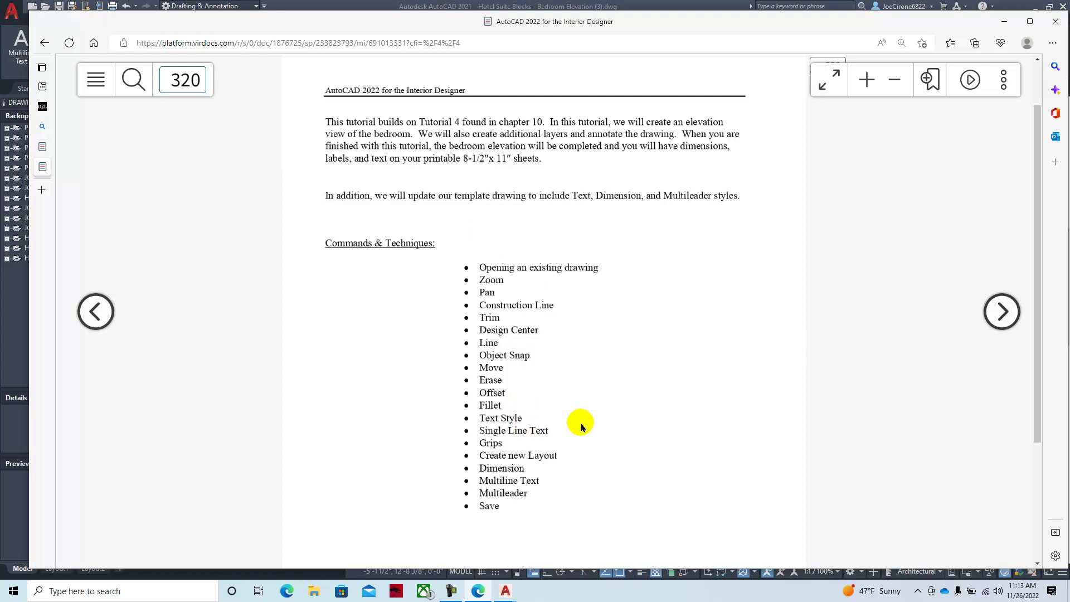
click(1002, 313)
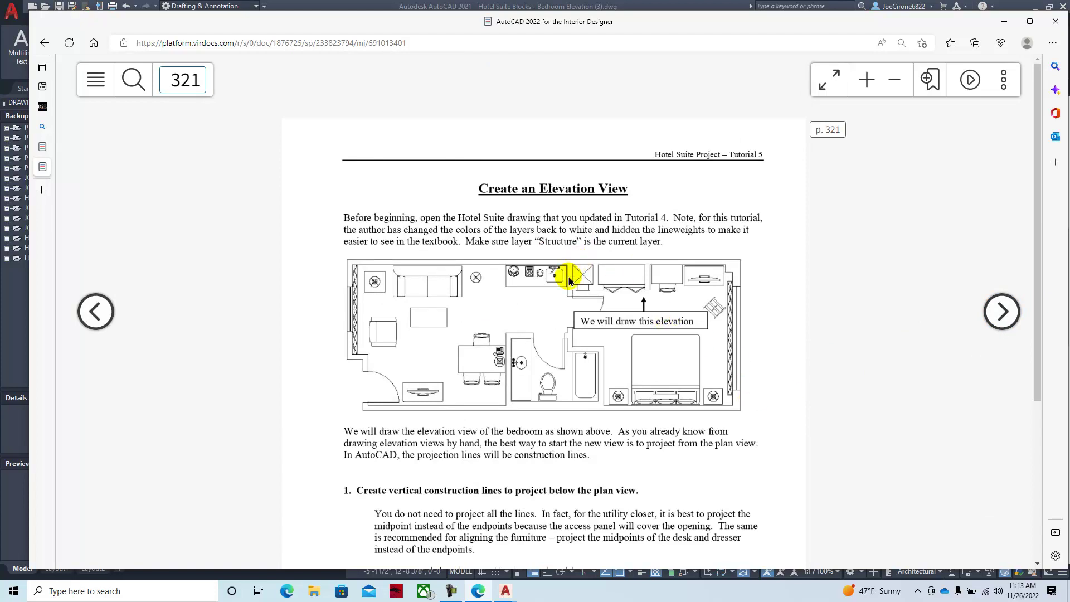
scroll(501, 396, down, 3)
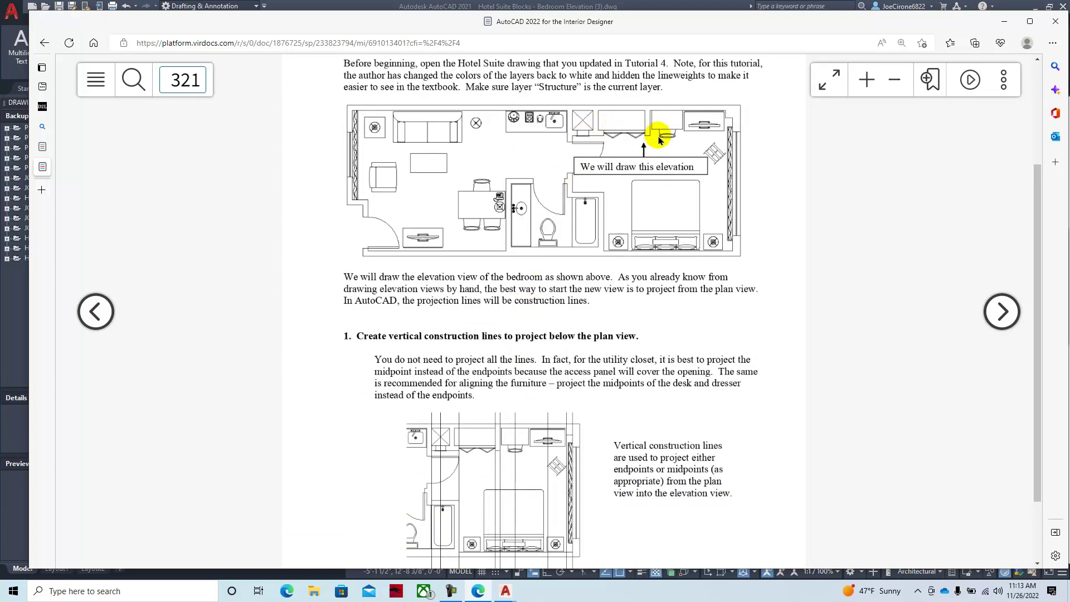
scroll(564, 438, down, 2)
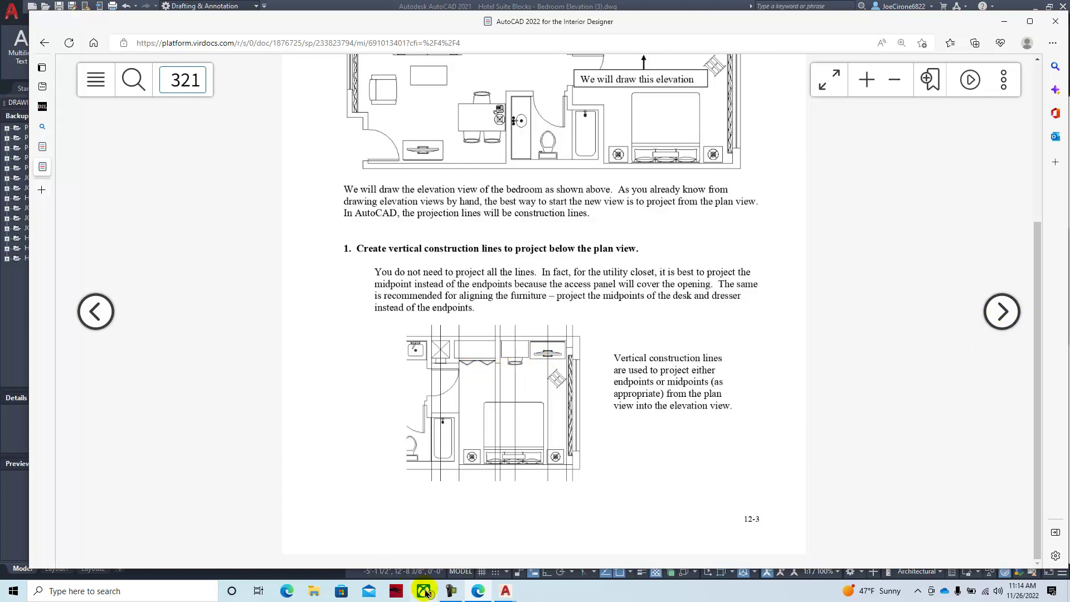
Switch back to AutoCAD with the JC-Hotel Suite Project CH 10 Teacher File Part 2 (3) drawing active.
mouse_move(499, 595)
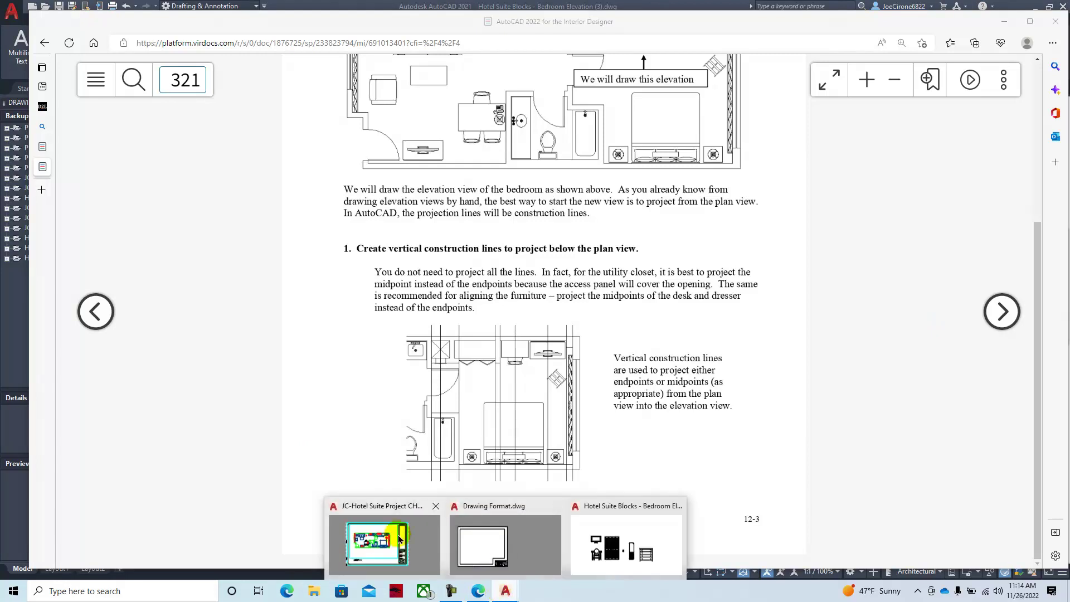
click(372, 549)
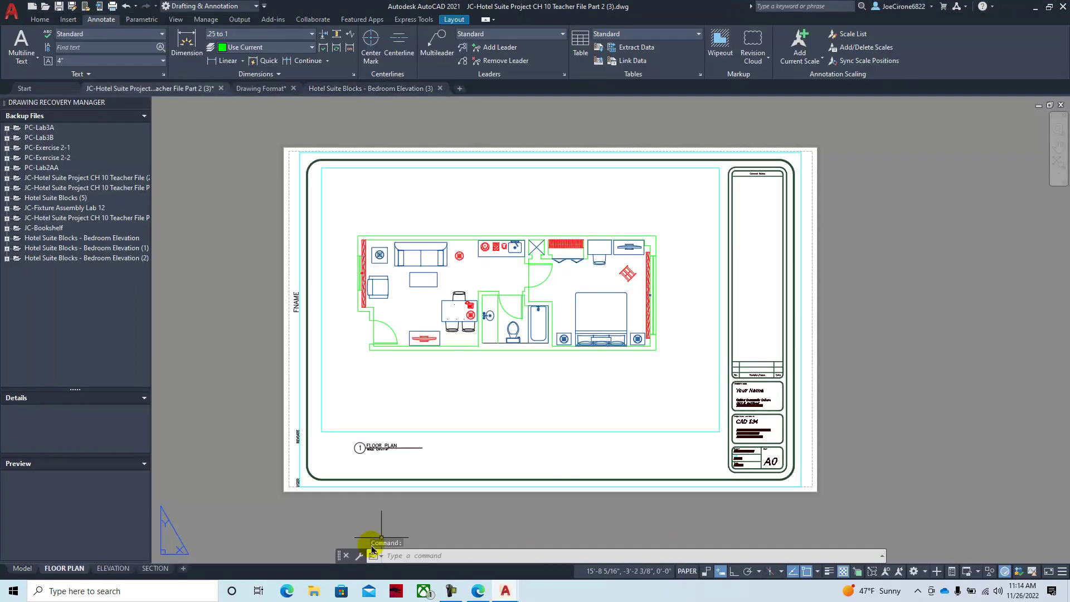
Switch the hotel suite drawing to model space and review the running object snap settings.
click(22, 568)
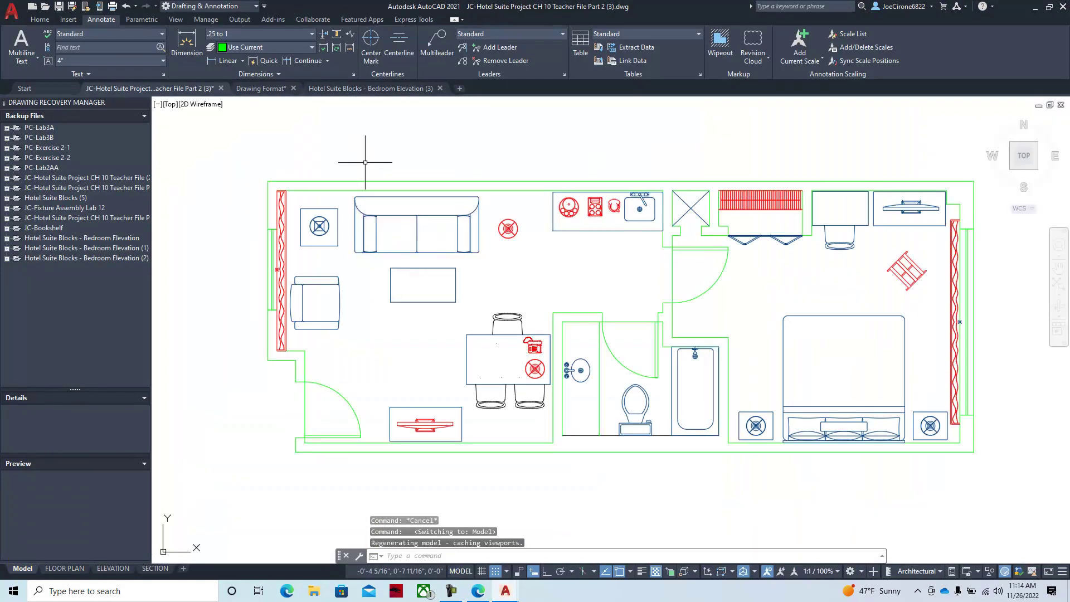
click(35, 20)
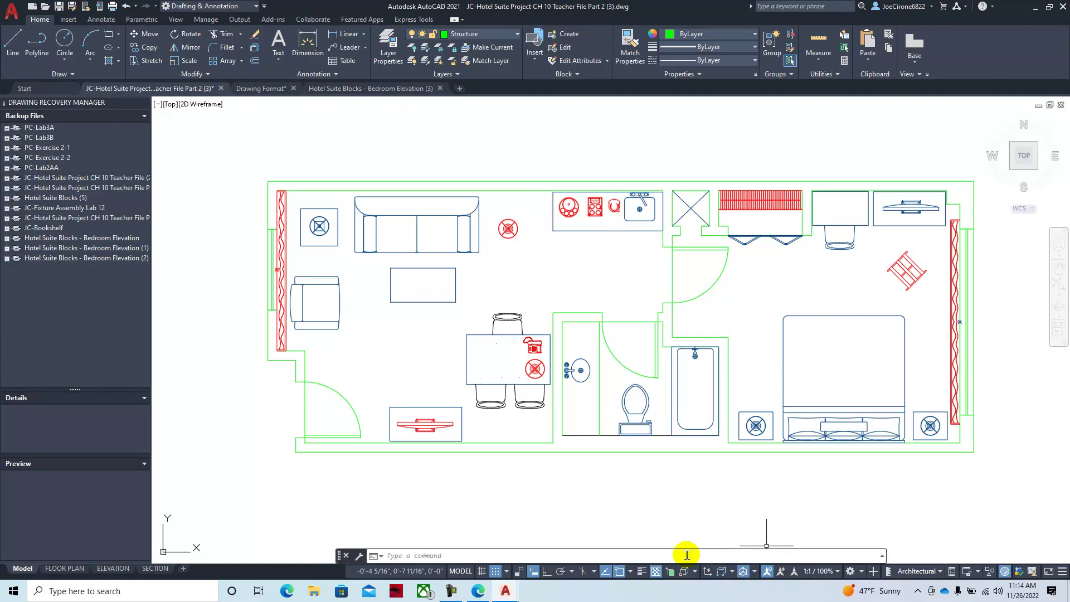
click(632, 572)
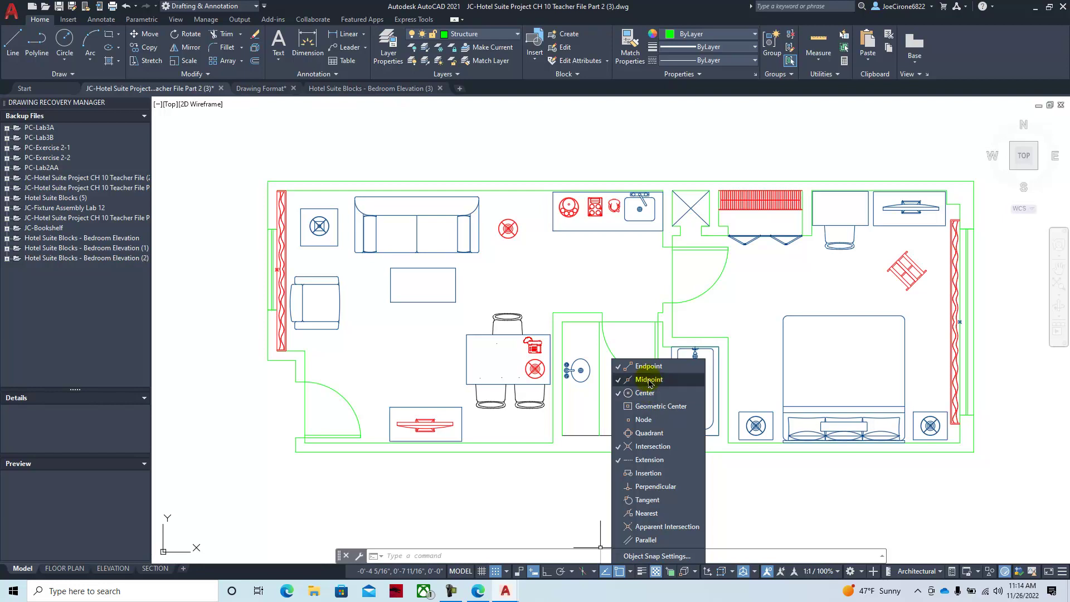
click(826, 493)
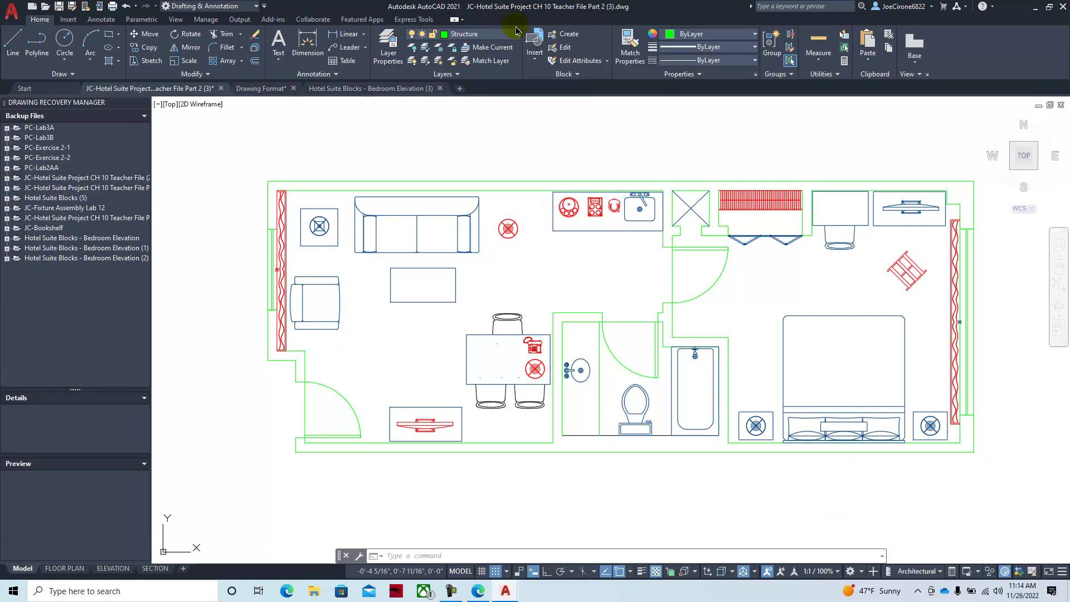
Change the Structure layer's color to index color 114.
click(446, 37)
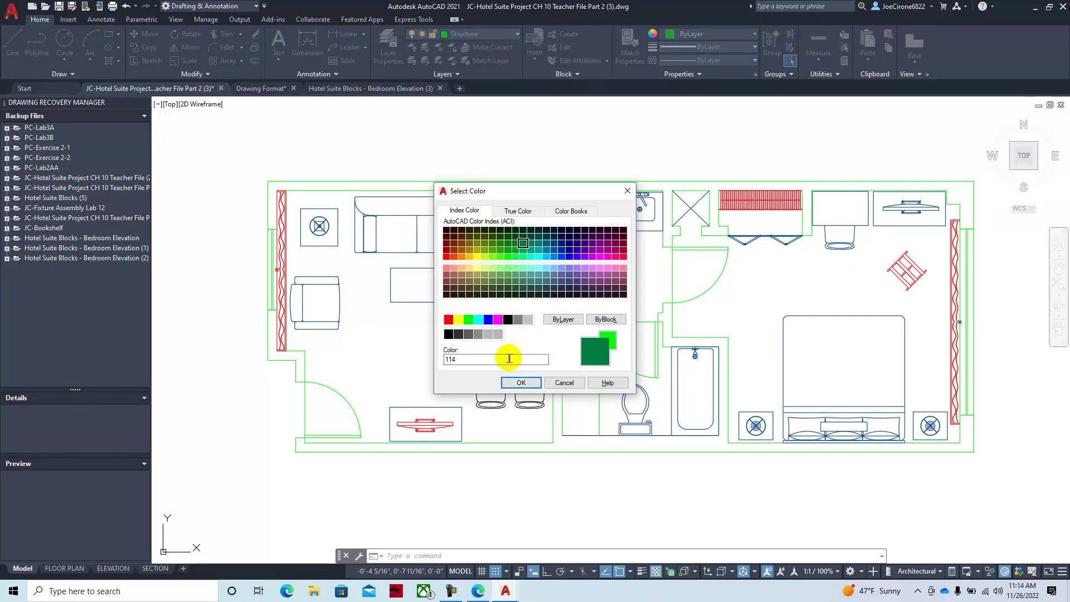
click(514, 384)
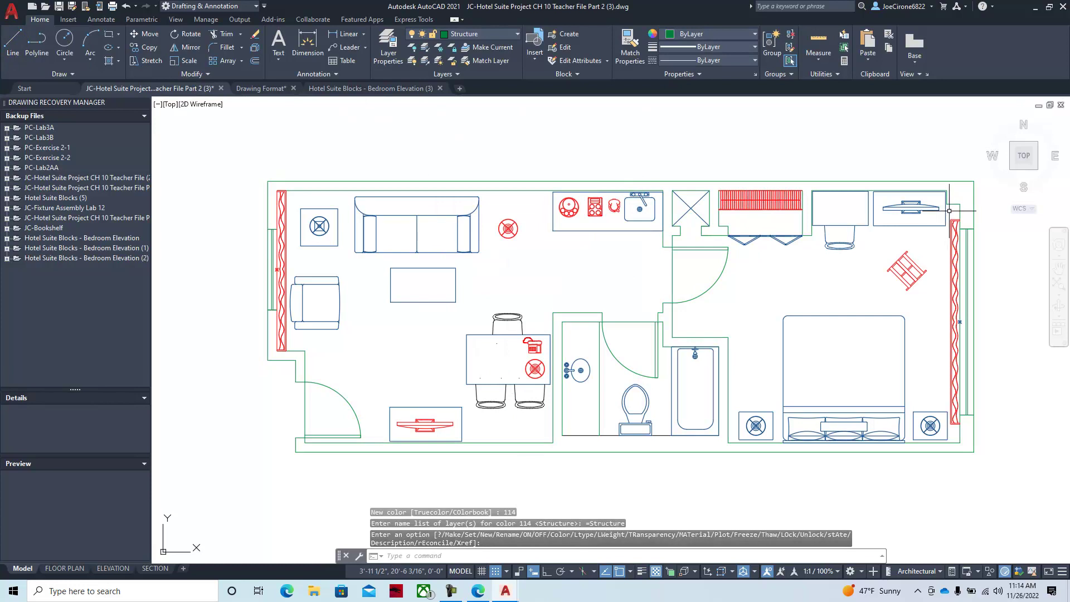
Draw a line about 31'-8 1/2" straight down from the bedroom wall corner beside the TV dresser, with polar tracking on.
click(12, 43)
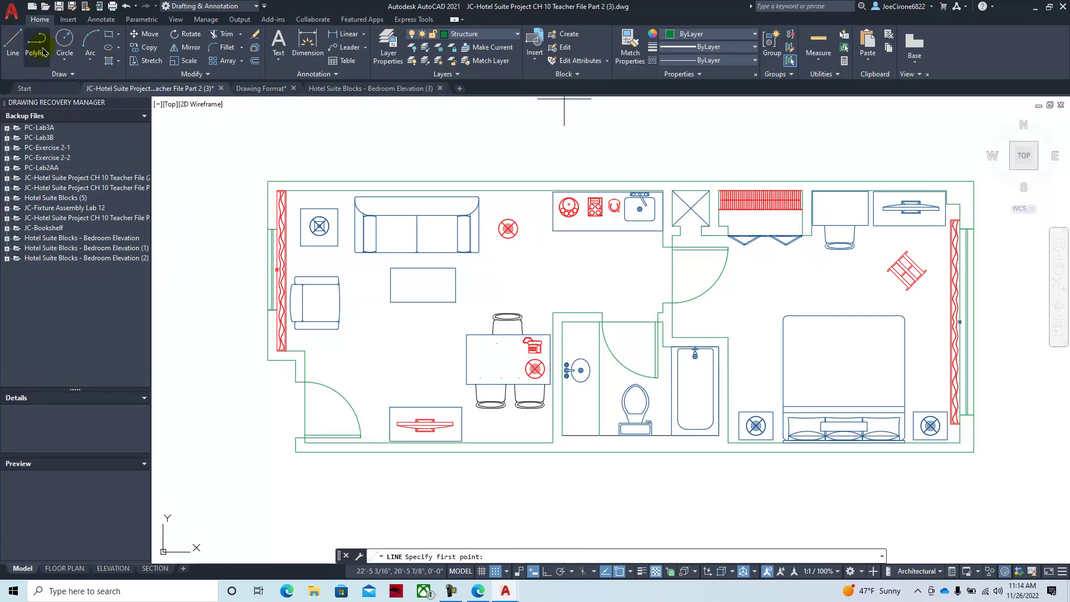
click(947, 204)
scroll(908, 390, down, 5)
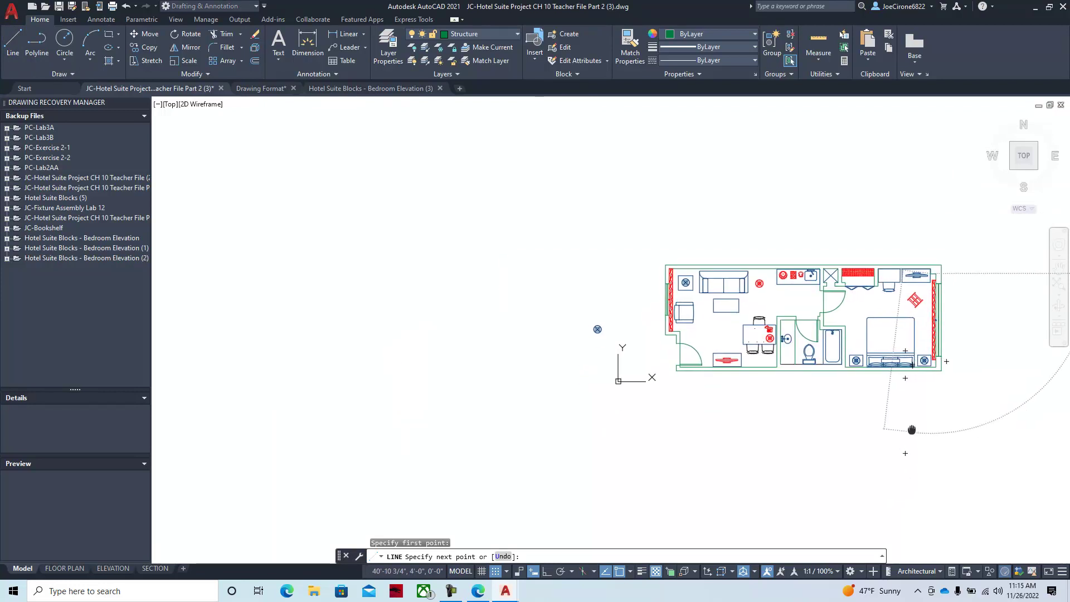
middle_drag(912, 455, 866, 332)
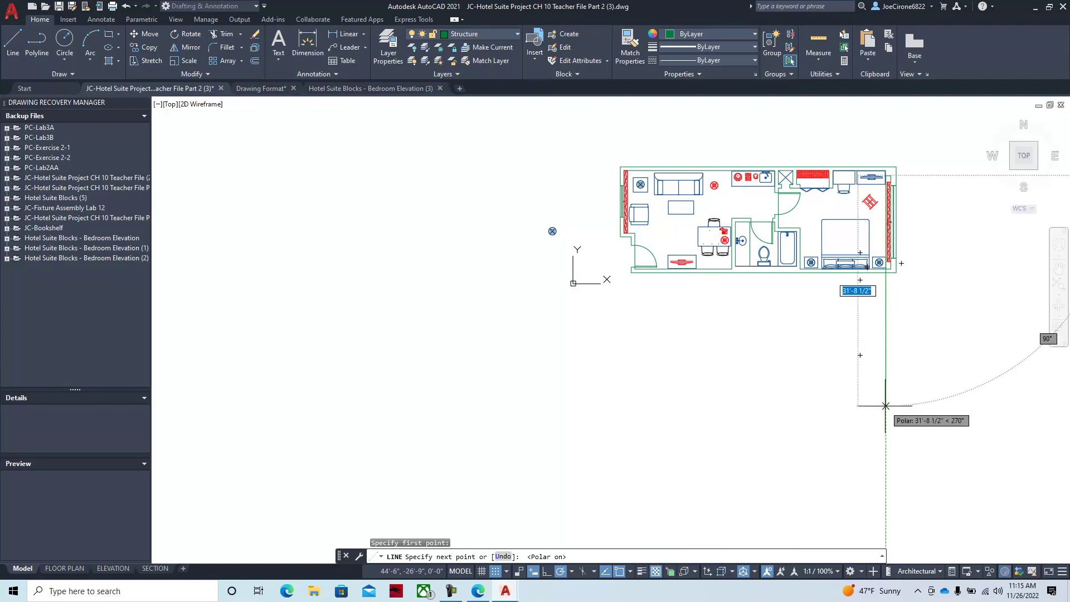
click(886, 405)
key(Escape)
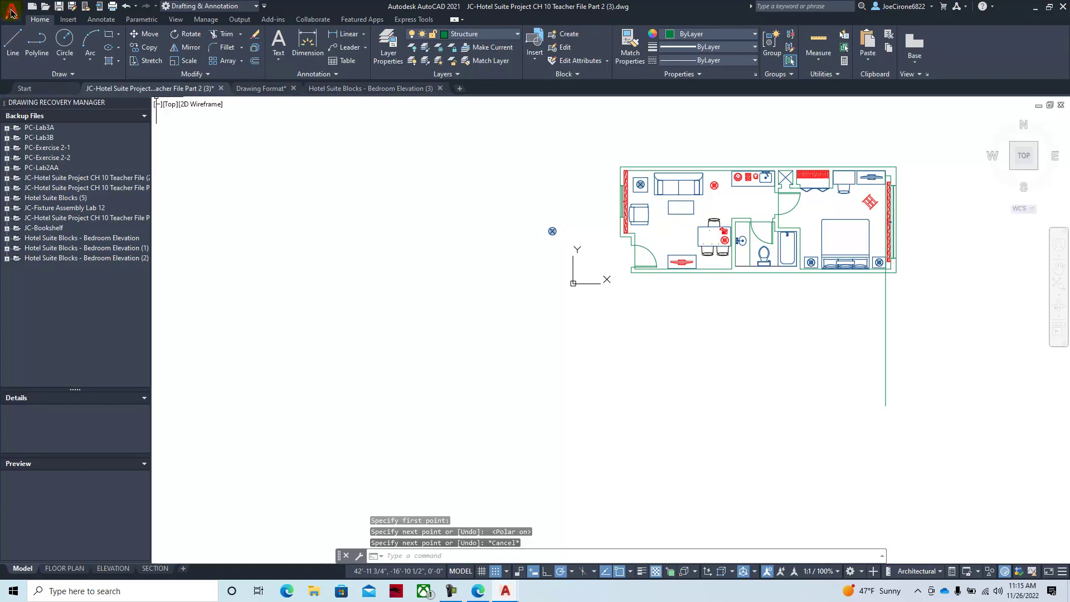
Draw a horizontal line about 38' long below the floor plan, crossing the vertical projection line near its lower end.
click(15, 42)
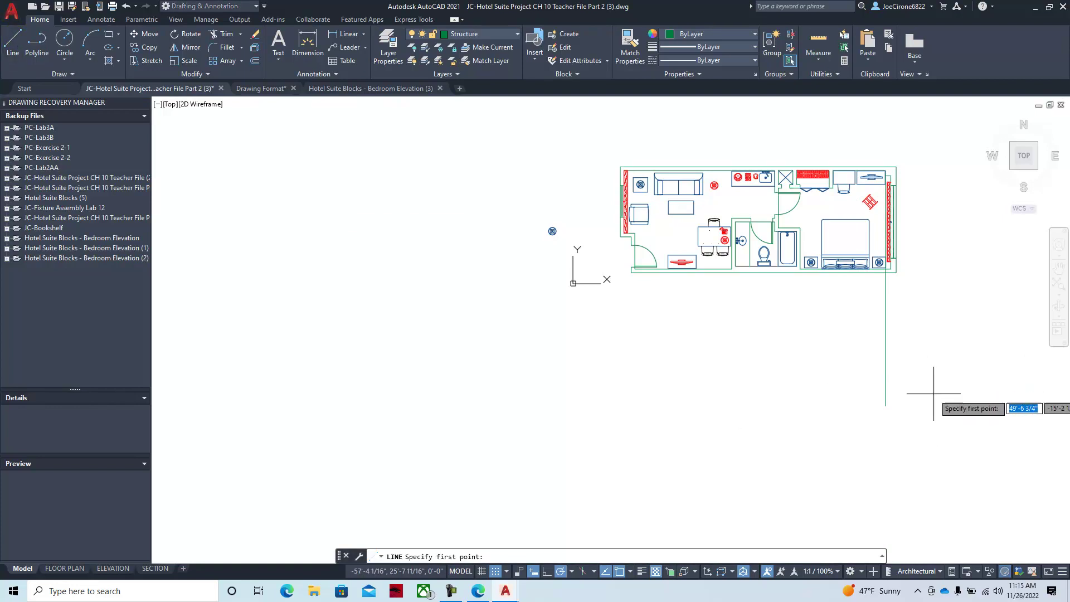
click(933, 393)
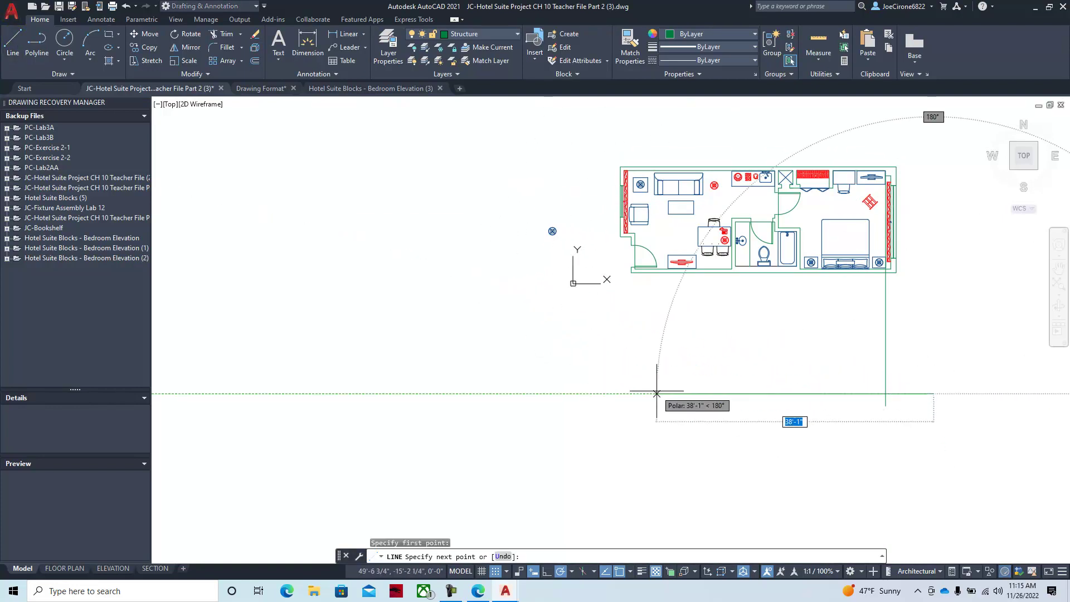
click(653, 393)
key(Escape)
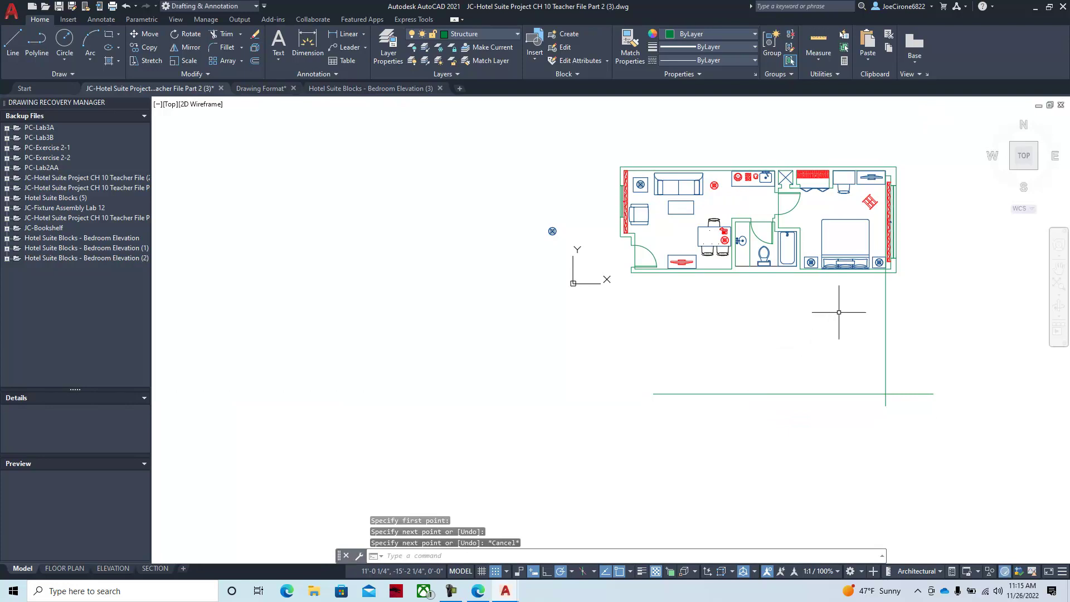
Project a vertical line about 29'-6" down from the midpoint of the TV dresser's front edge, past the horizontal line.
scroll(853, 305, up, 2)
middle_drag(859, 264, 792, 386)
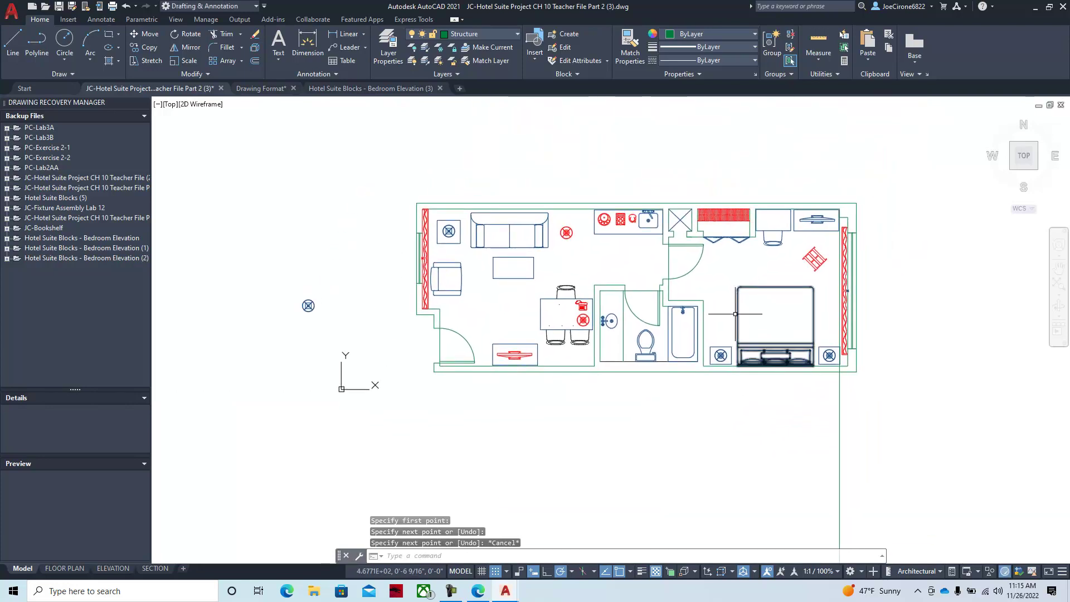
click(13, 41)
scroll(857, 281, up, 4)
click(756, 157)
scroll(732, 536, down, 2)
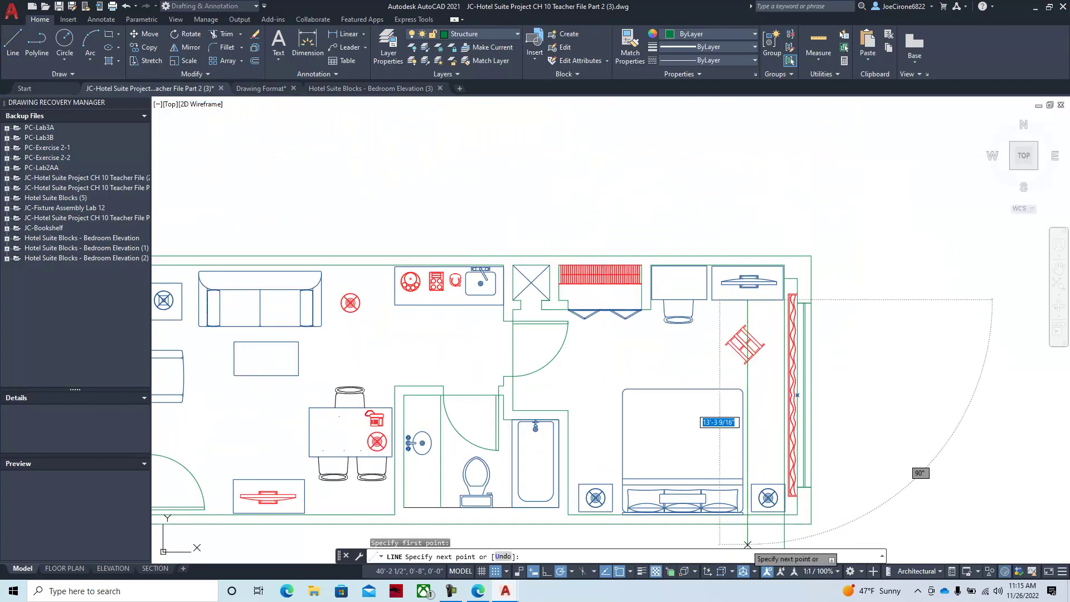
middle_drag(725, 479, 740, 234)
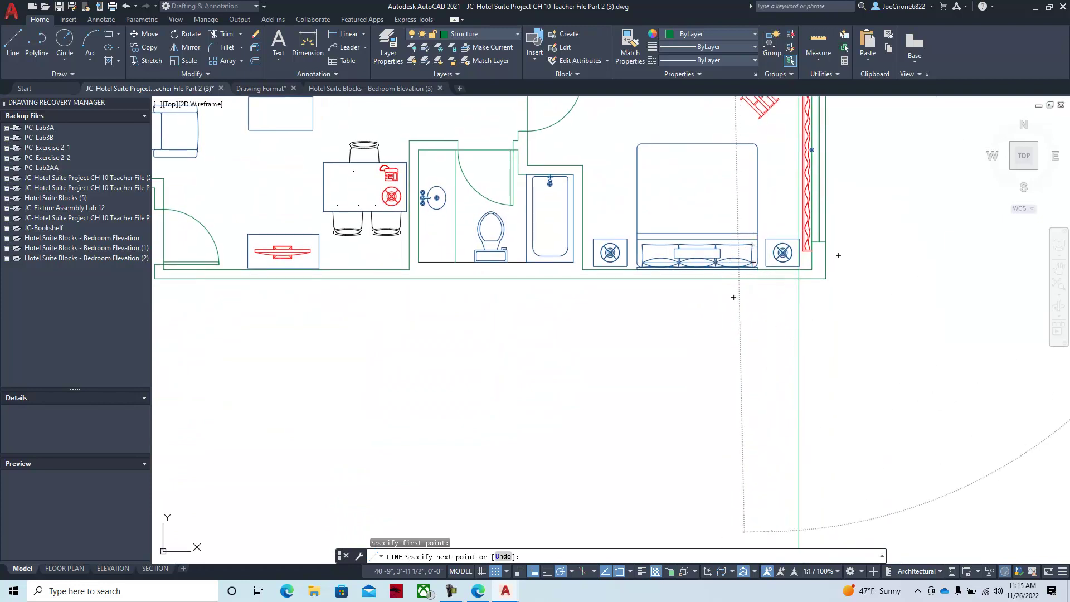
middle_drag(771, 531, 759, 477)
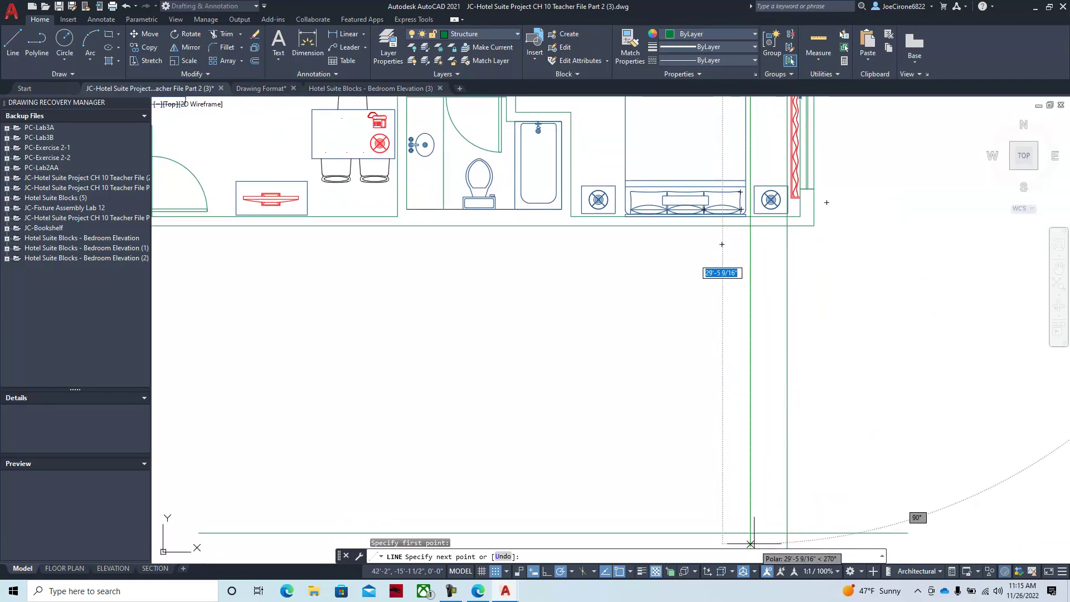
key(Escape)
Project a vertical line from the midpoint of the bedroom desk's front edge down to the horizontal line.
mouse_move(680, 323)
middle_down()
mouse_move(704, 454)
mouse_move(692, 496)
middle_up()
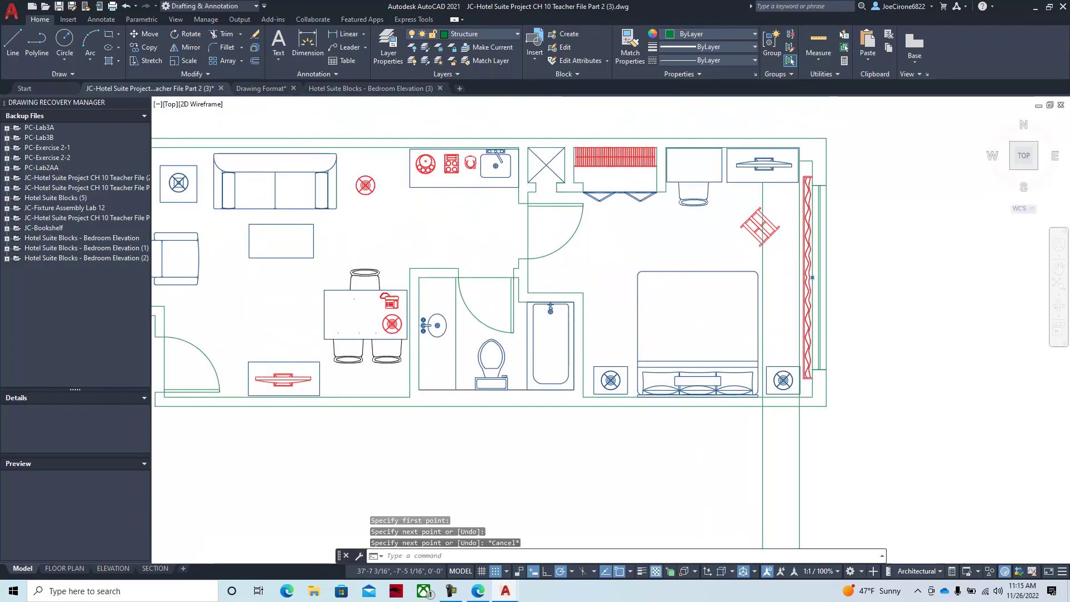
right_click(660, 223)
click(767, 222)
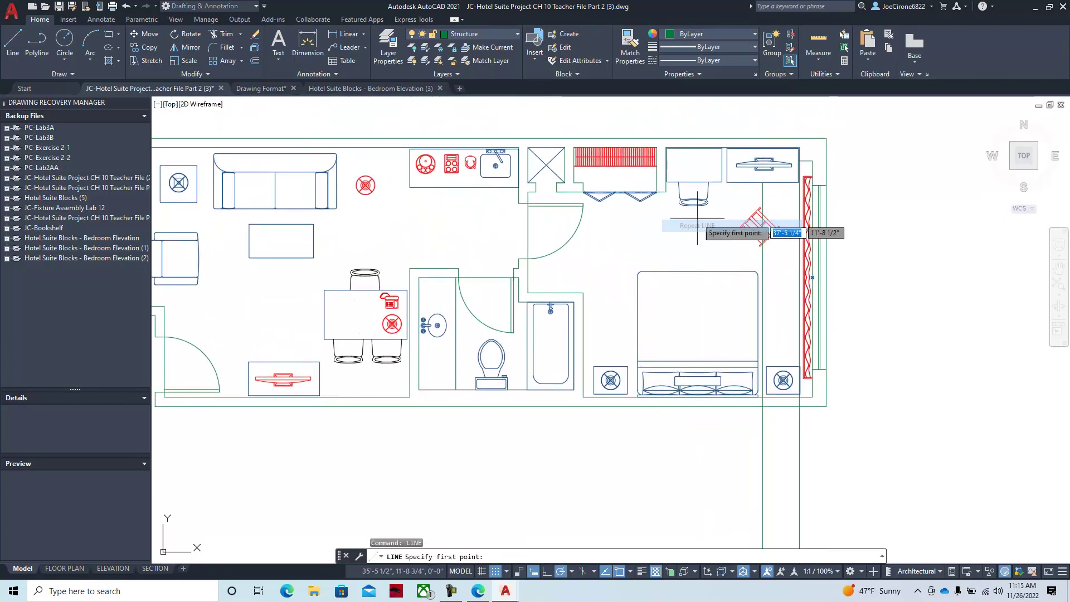
click(691, 181)
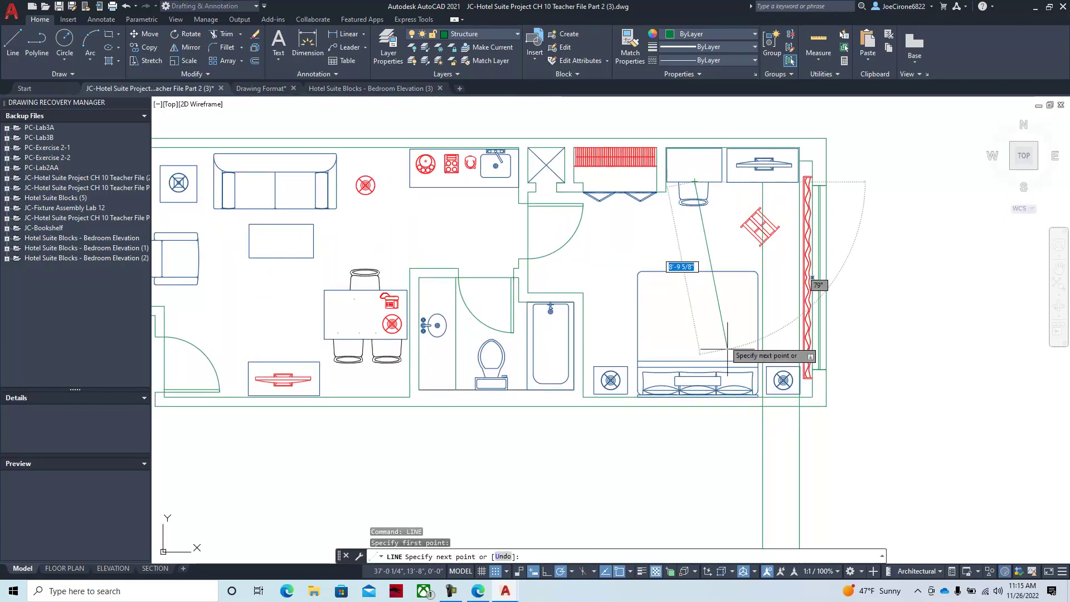
scroll(701, 495, down, 2)
middle_drag(702, 504, 702, 204)
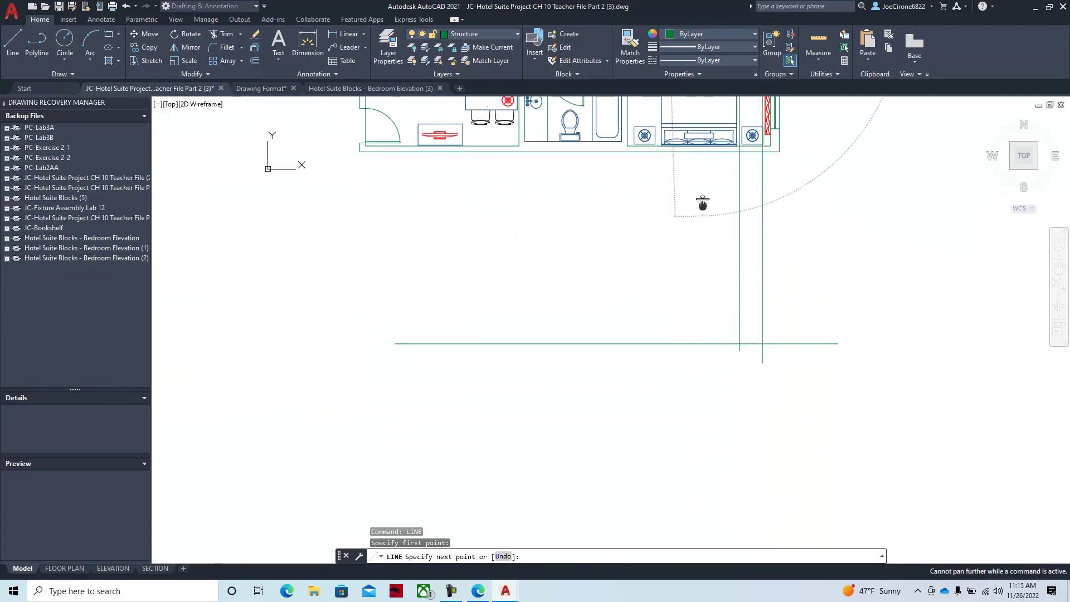
click(696, 344)
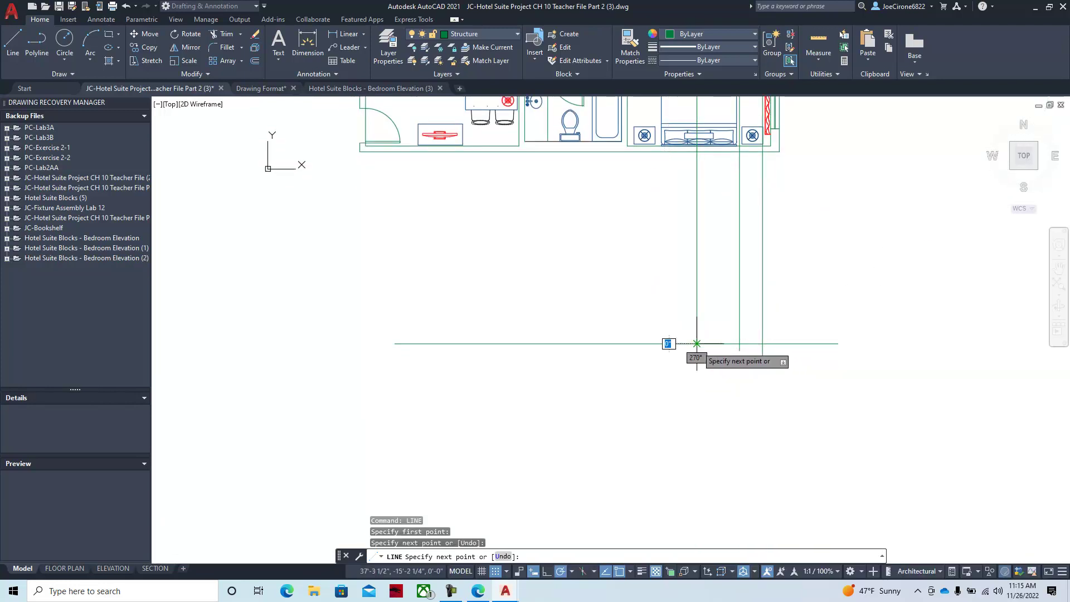
key(Escape)
Project a vertical line about 31' down from the end of the closet wall beside the desk, past the horizontal line.
middle_drag(693, 394, 646, 503)
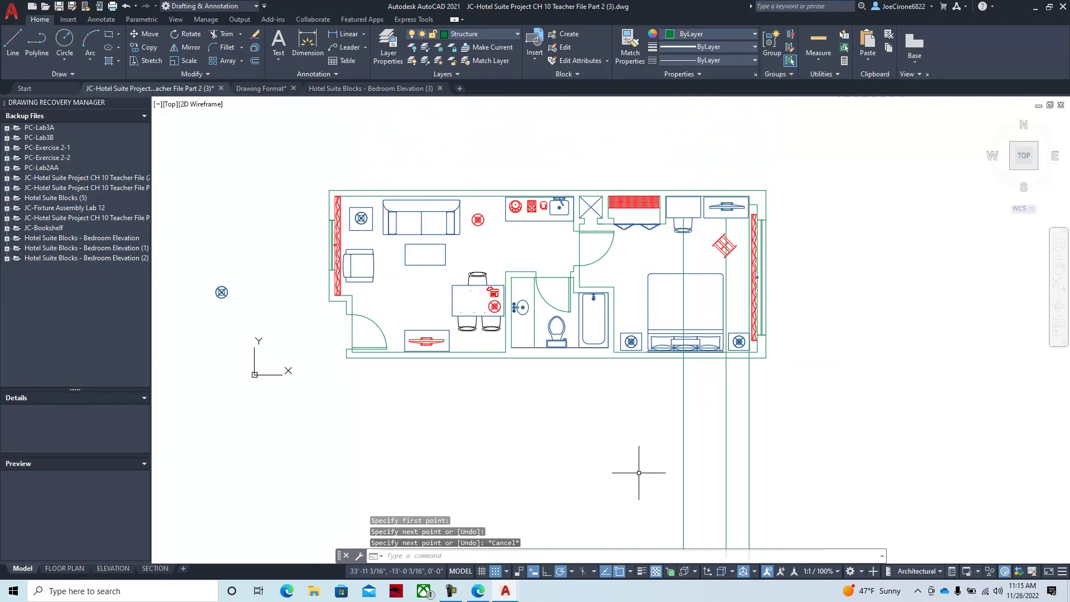
right_click(657, 239)
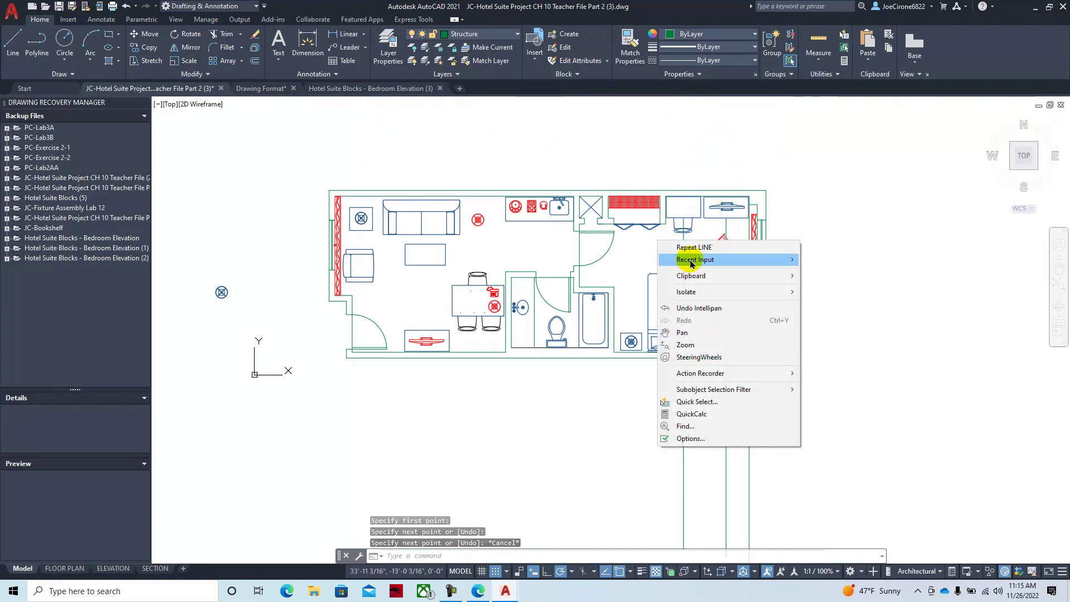
click(691, 242)
click(666, 224)
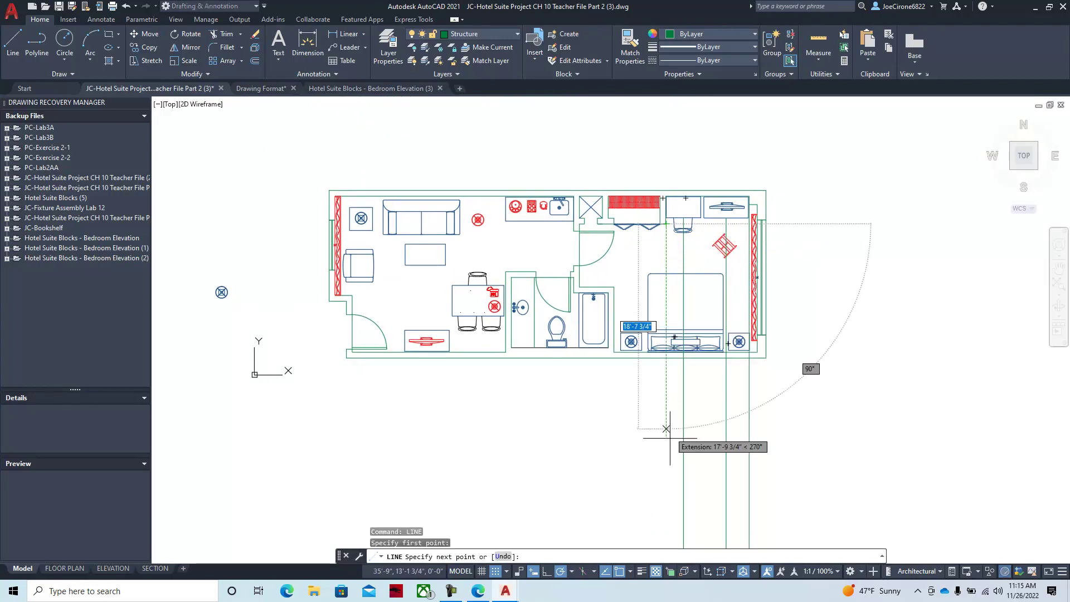
scroll(665, 499, down, 2)
middle_drag(666, 499, 664, 415)
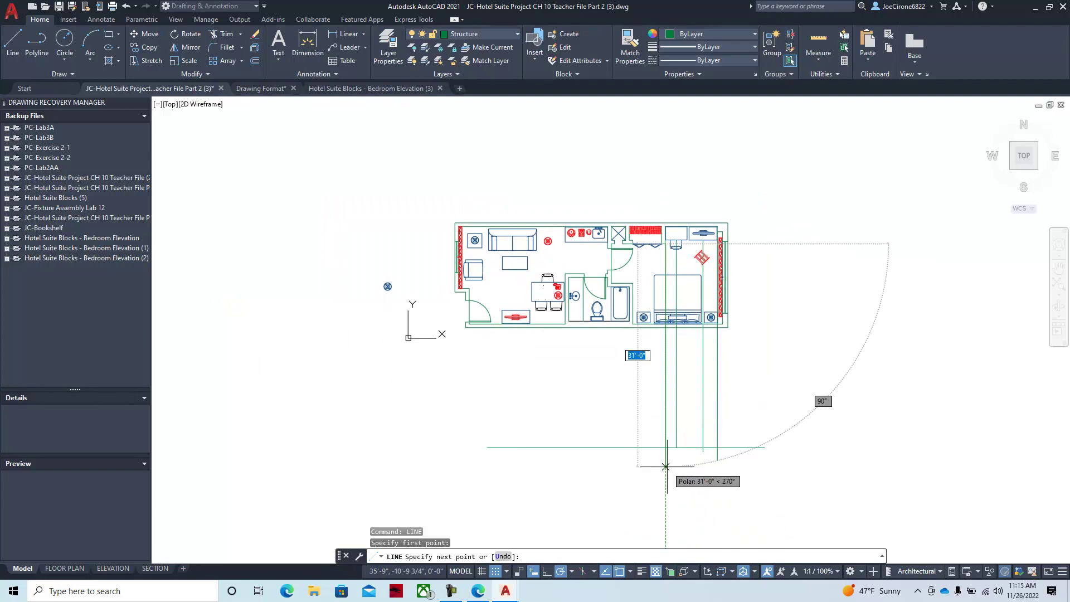
click(665, 447)
key(Return)
Project a vertical line down from the closet door opening's jamb nearest the desk, past the horizontal line.
scroll(672, 248, up, 6)
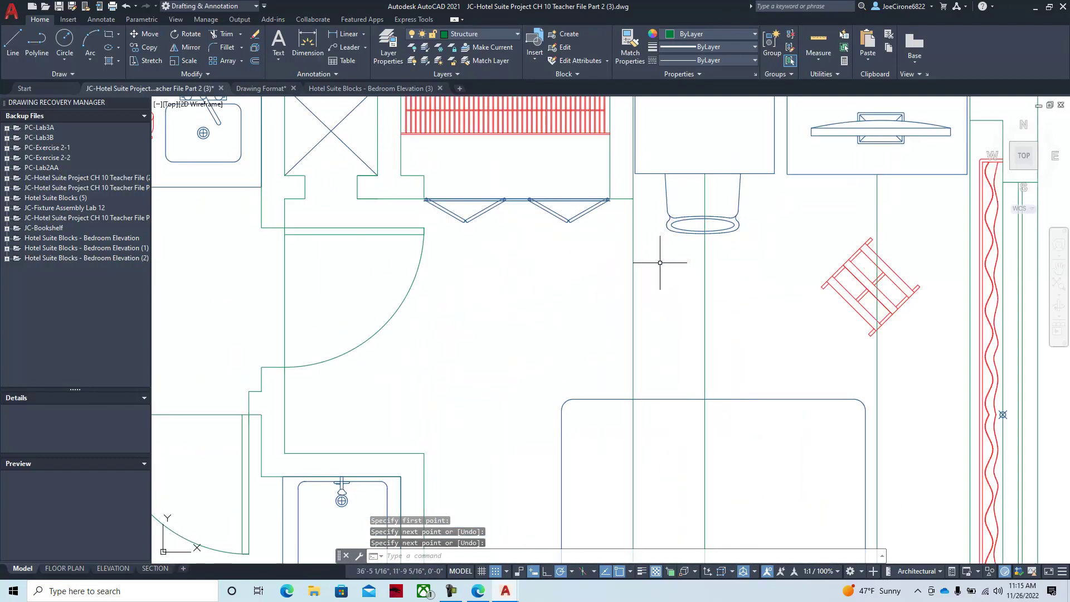
key(Return)
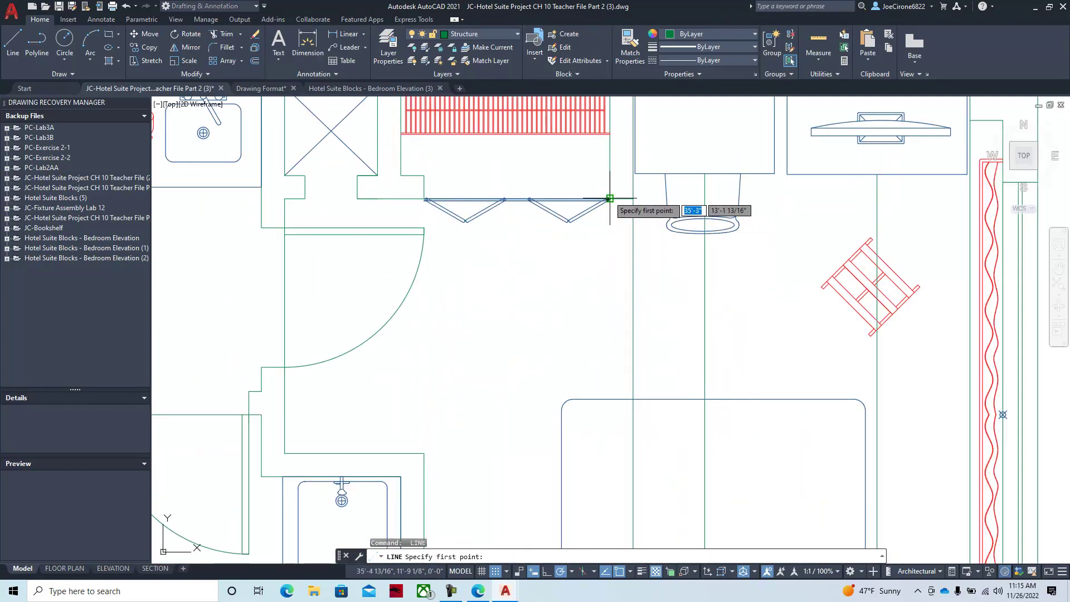
click(609, 198)
scroll(613, 452, down, 2)
middle_drag(614, 477, 613, 269)
middle_drag(600, 549, 611, 317)
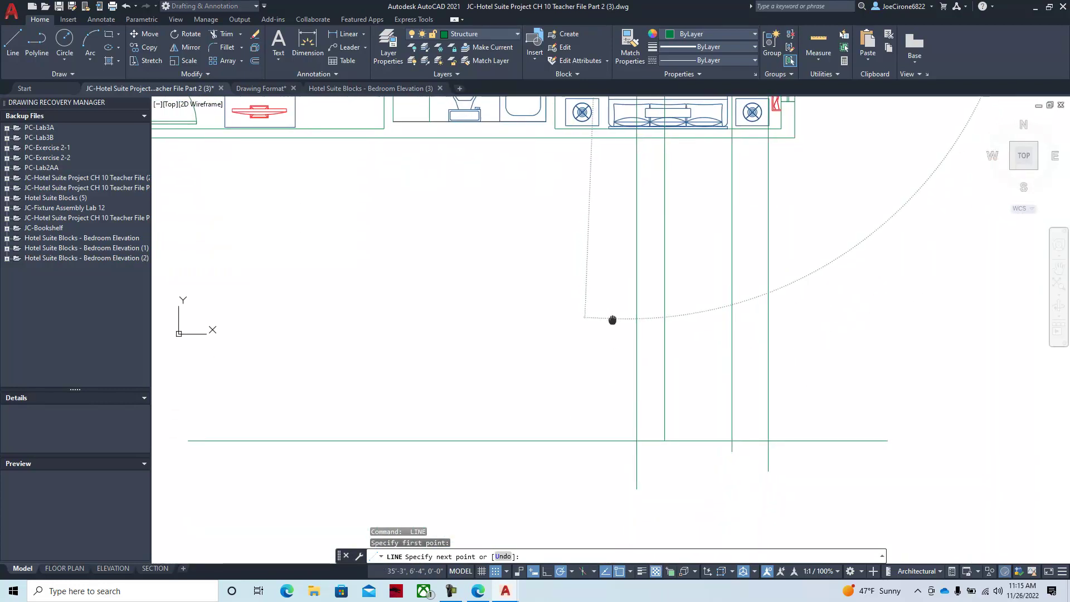
click(626, 491)
key(Return)
Project a vertical line about 30' down from the closet door opening's jamb nearest the bedroom entry, past the horizontal line.
middle_drag(576, 359, 576, 599)
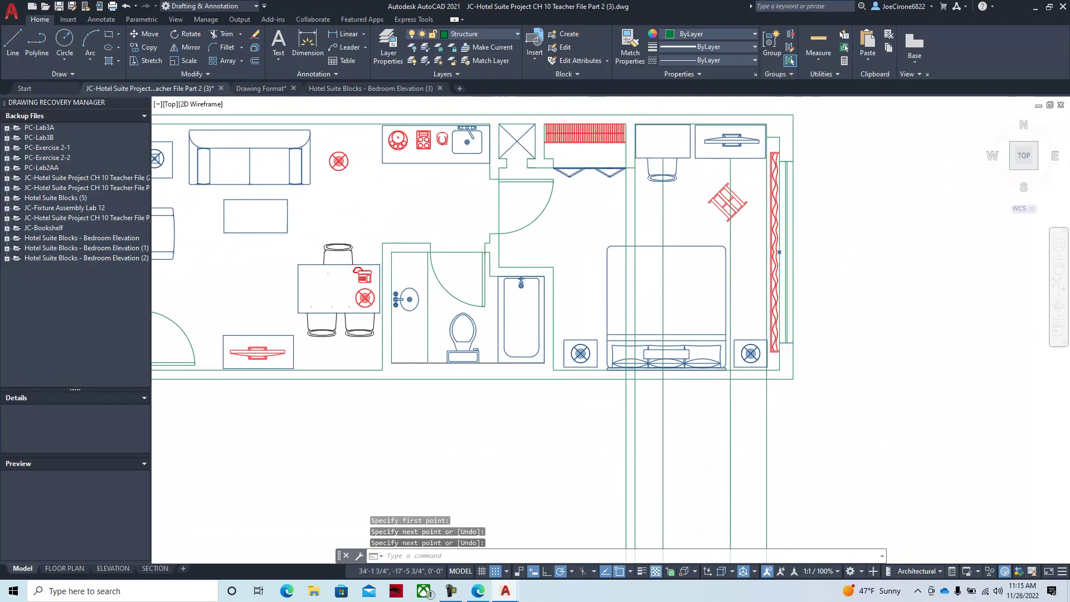
scroll(558, 199, up, 2)
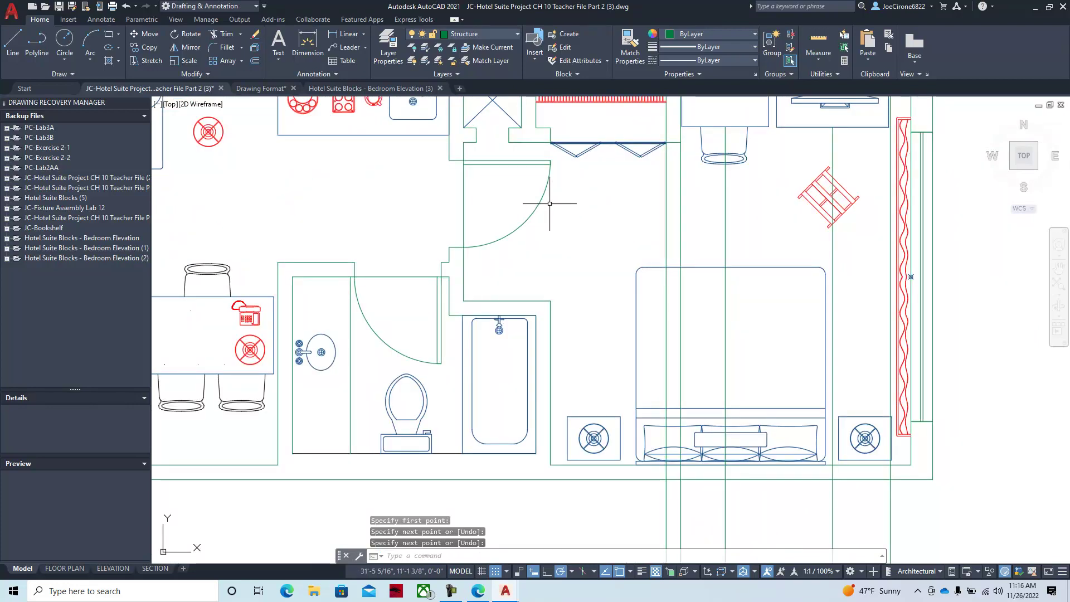
key(Return)
scroll(552, 143, up, 4)
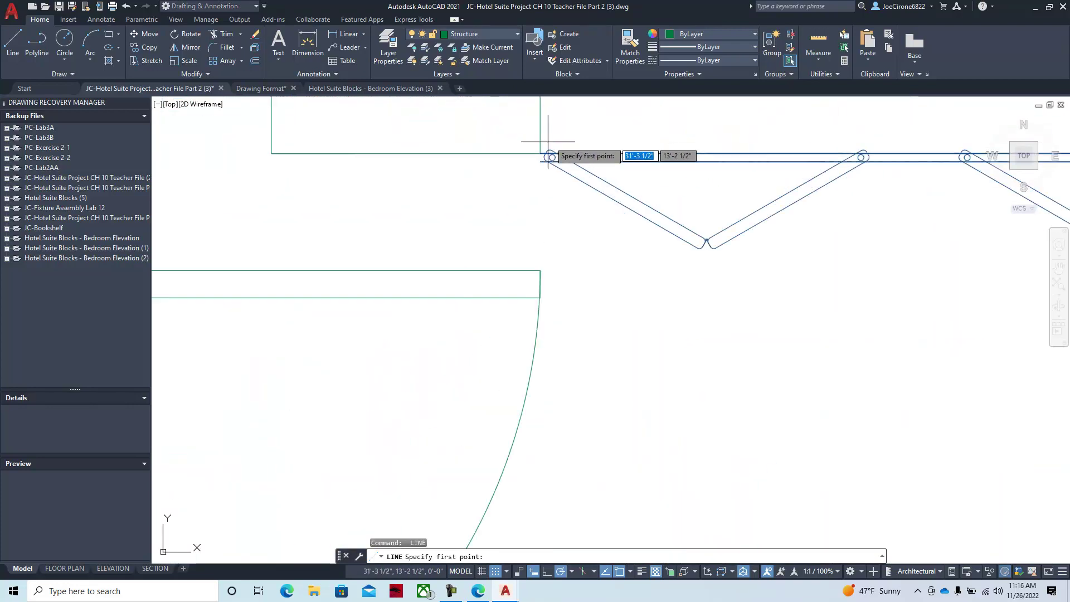
click(552, 143)
scroll(606, 423, down, 3)
middle_drag(608, 505, 630, 85)
scroll(639, 423, down, 1)
middle_drag(637, 544, 626, 151)
middle_drag(603, 337, 610, 204)
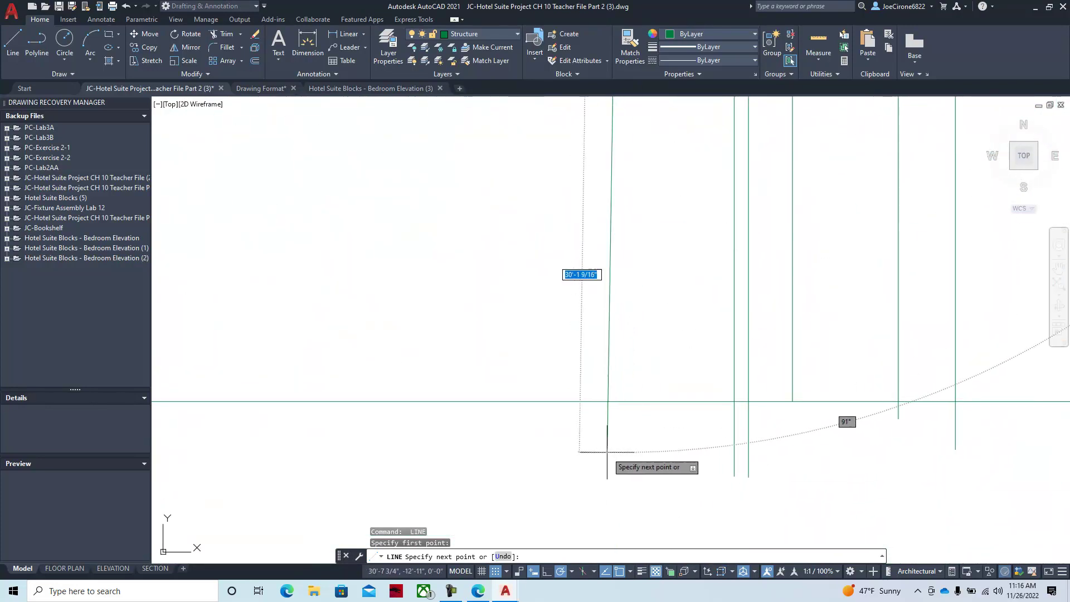
click(621, 454)
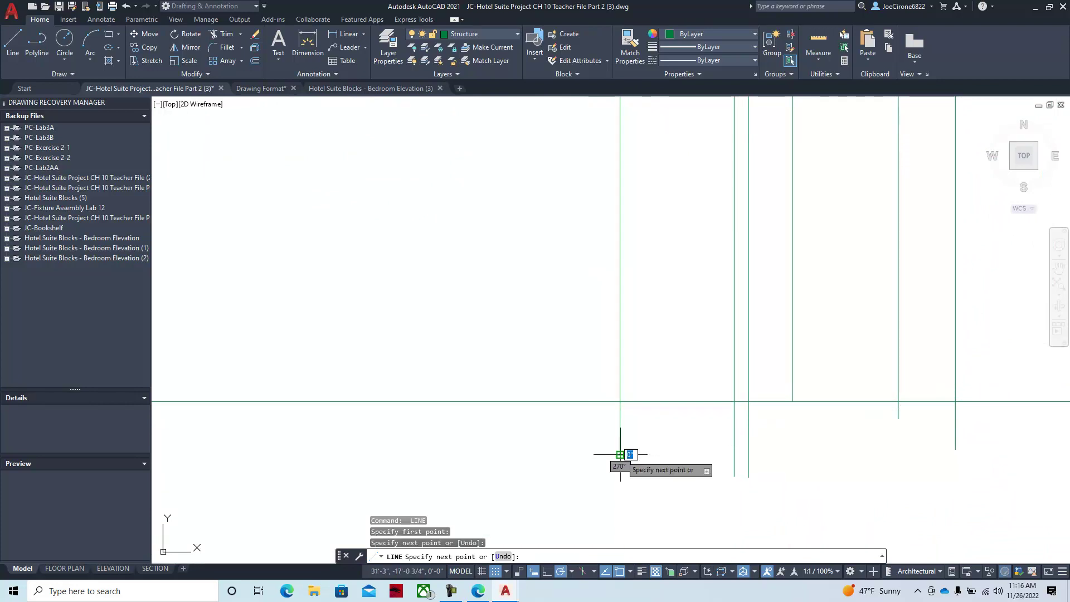
key(Return)
scroll(554, 494, down, 4)
scroll(559, 327, up, 6)
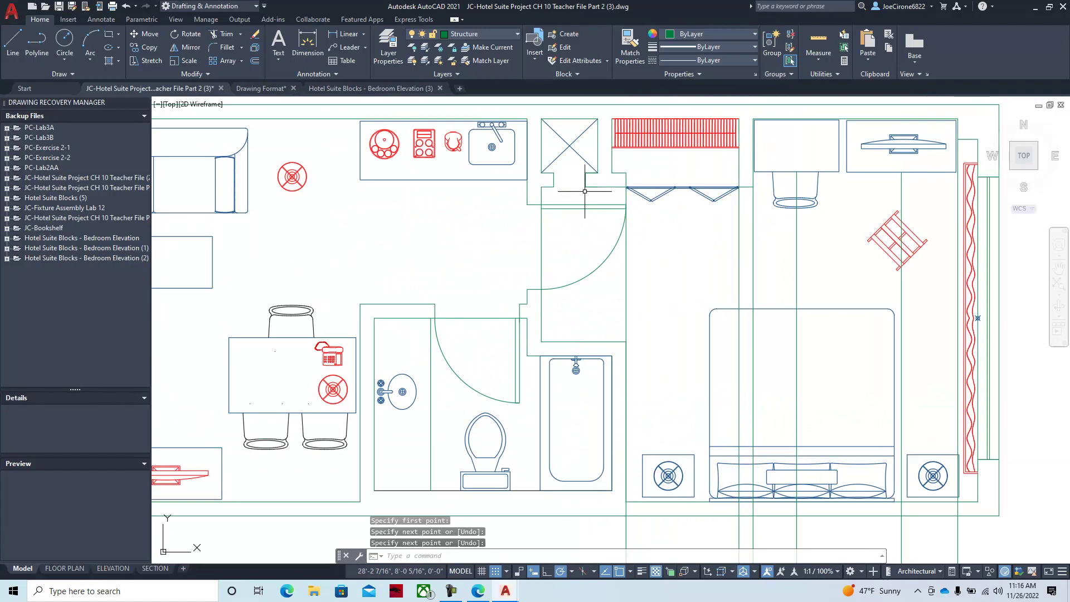
Project a vertical line about 30'-2" down from the utility closet opening's jamb nearest the bedroom closet, past the horizontal line.
key(Return)
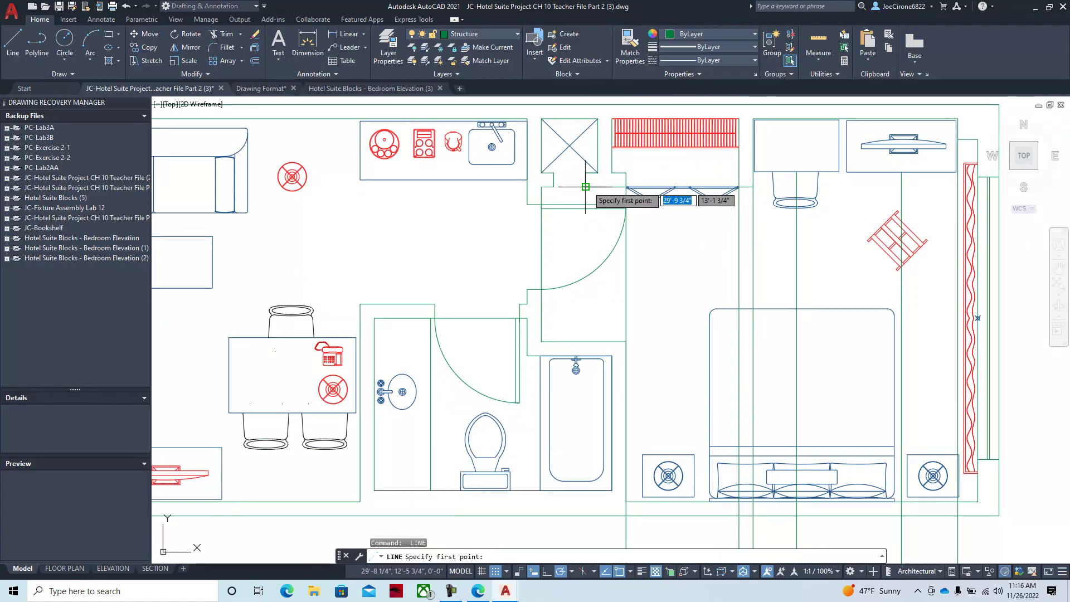
click(585, 185)
scroll(569, 436, up, 5)
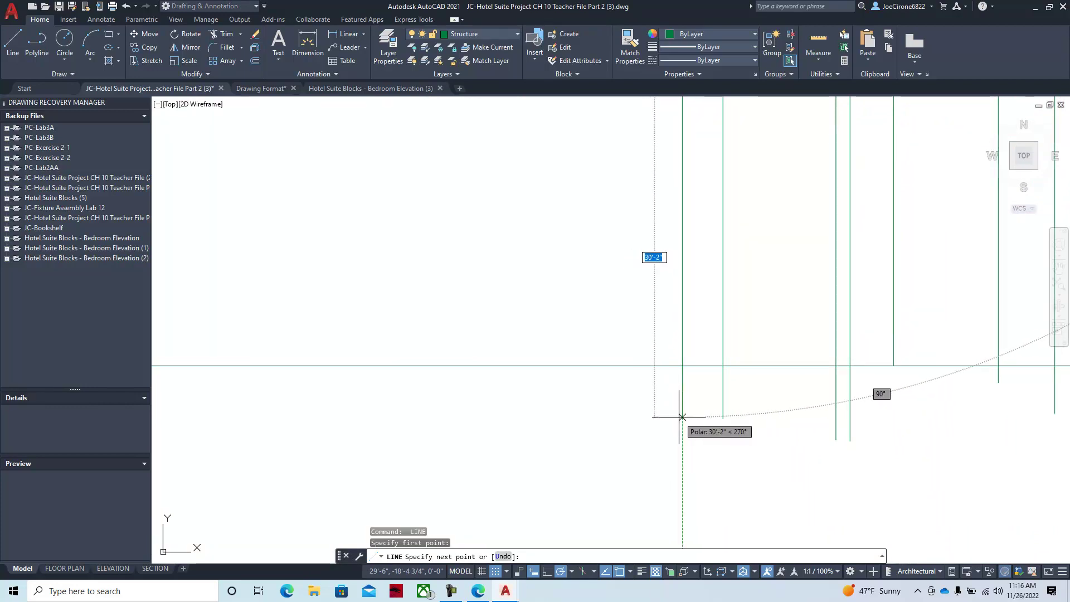
click(681, 417)
key(Return)
scroll(623, 376, down, 5)
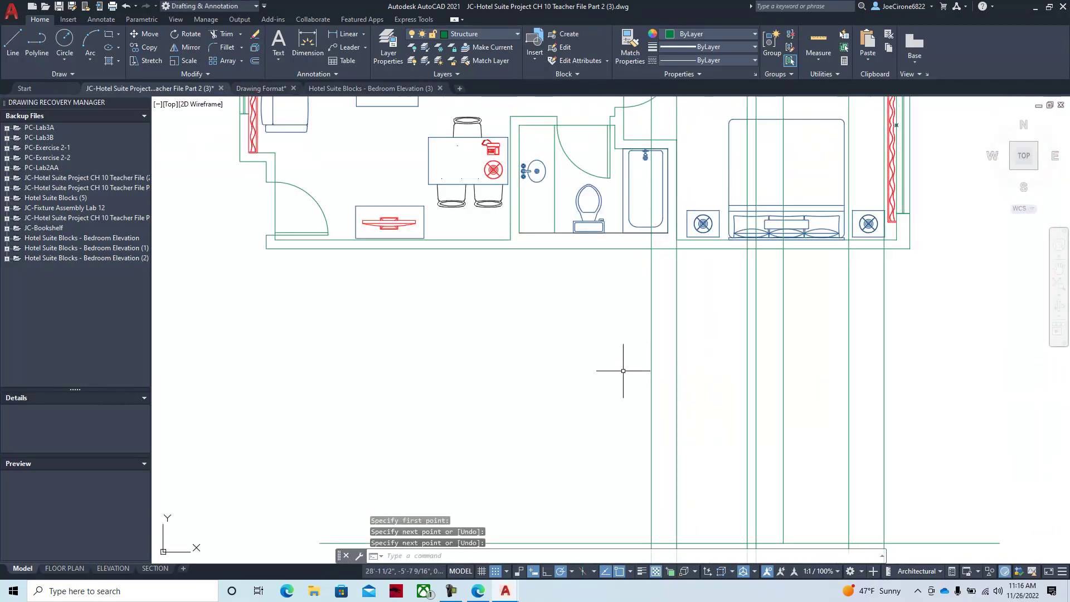
middle_drag(579, 298, 564, 508)
key(Return)
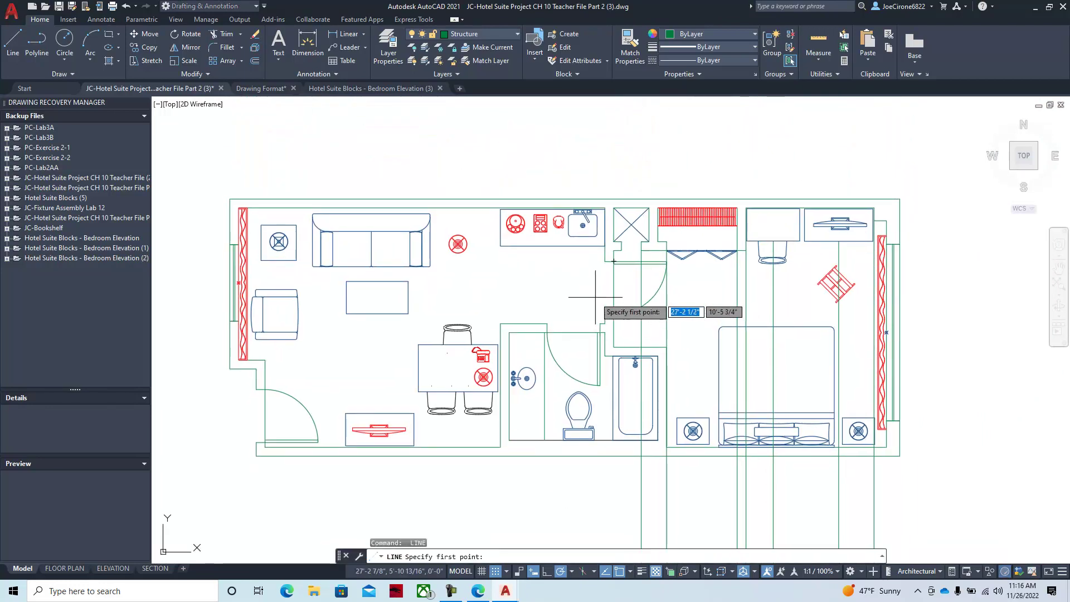
scroll(590, 301, up, 2)
middle_drag(694, 356, 610, 395)
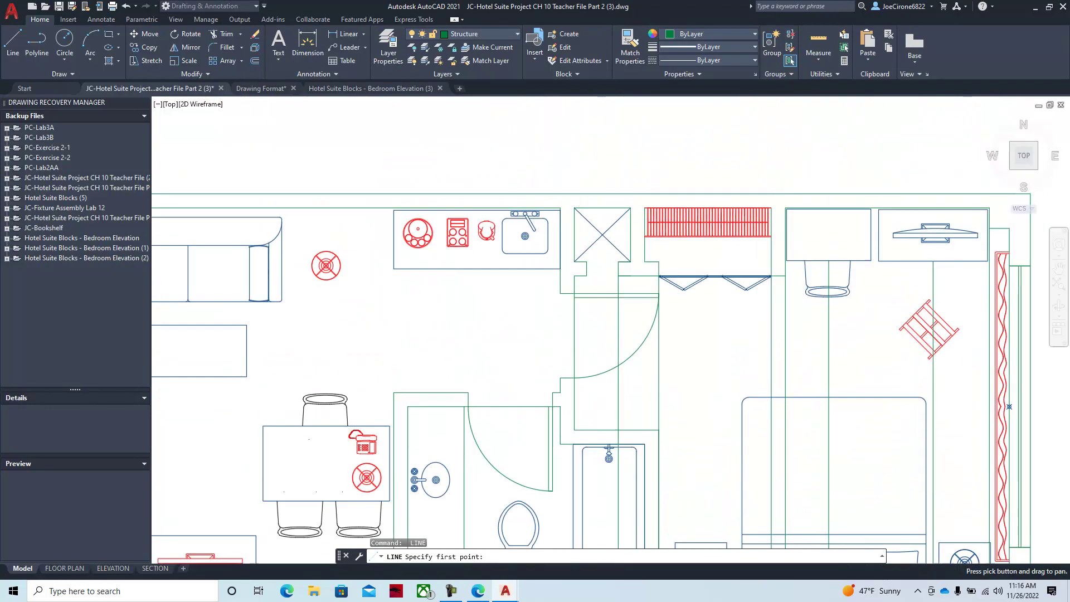
click(490, 323)
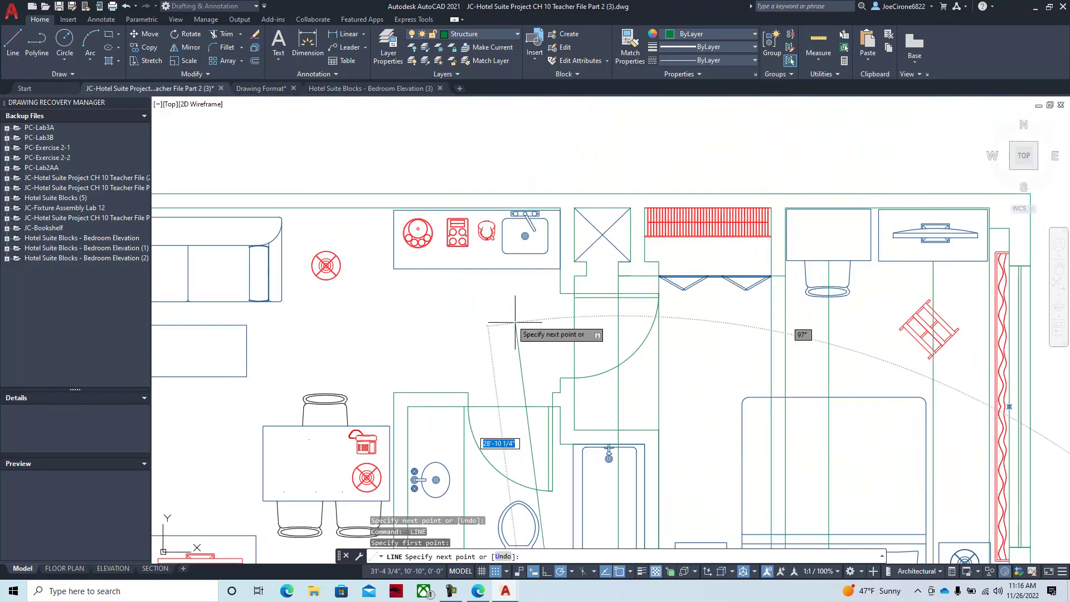
key(Escape)
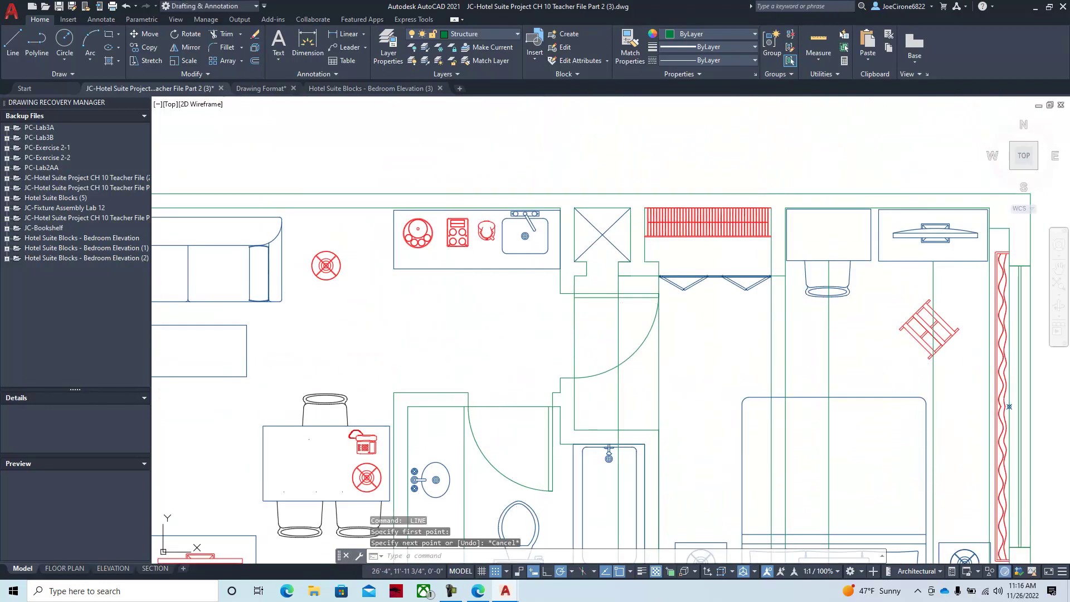
Project a vertical line down from the wall corner at the bedroom door's hinge, past the horizontal line.
click(13, 50)
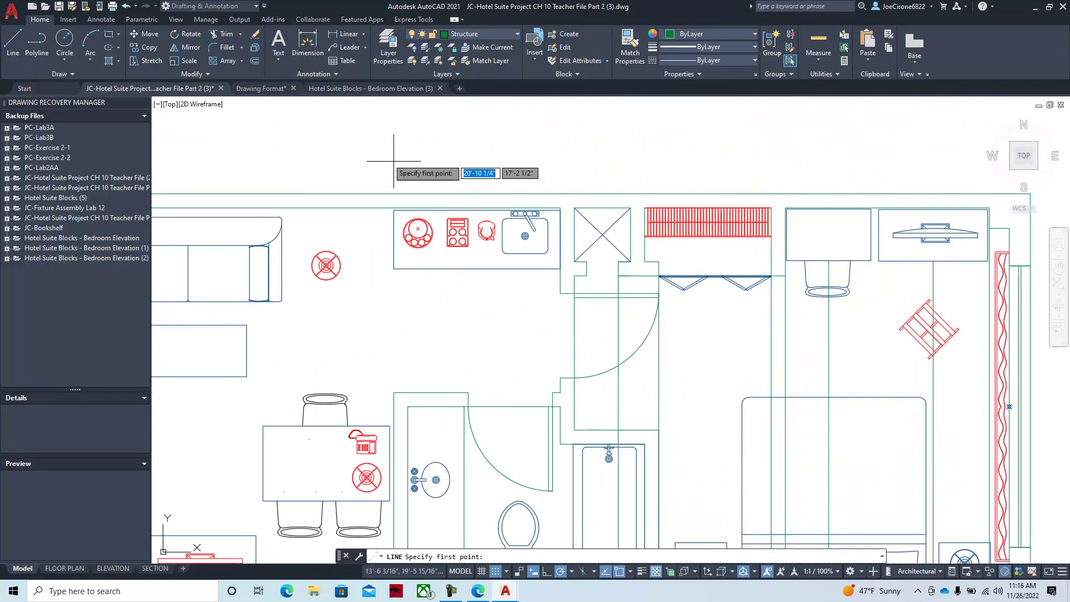
click(574, 293)
scroll(580, 279, down, 5)
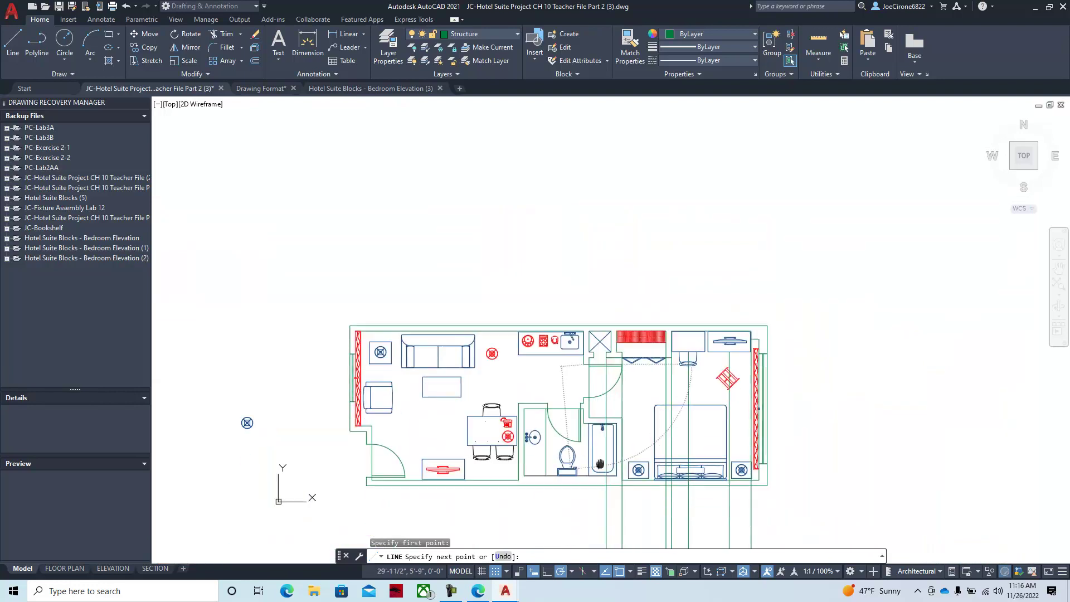
click(592, 435)
key(Return)
Offset the horizontal construction line 8' upward toward the floor plan.
scroll(641, 356, up, 5)
scroll(509, 273, up, 4)
middle_drag(683, 389, 330, 234)
scroll(509, 361, down, 2)
mouse_move(587, 428)
middle_down()
mouse_move(556, 176)
mouse_move(576, 90)
middle_up()
mouse_move(569, 369)
middle_down()
mouse_move(621, 237)
mouse_move(621, 122)
mouse_move(624, 175)
middle_up()
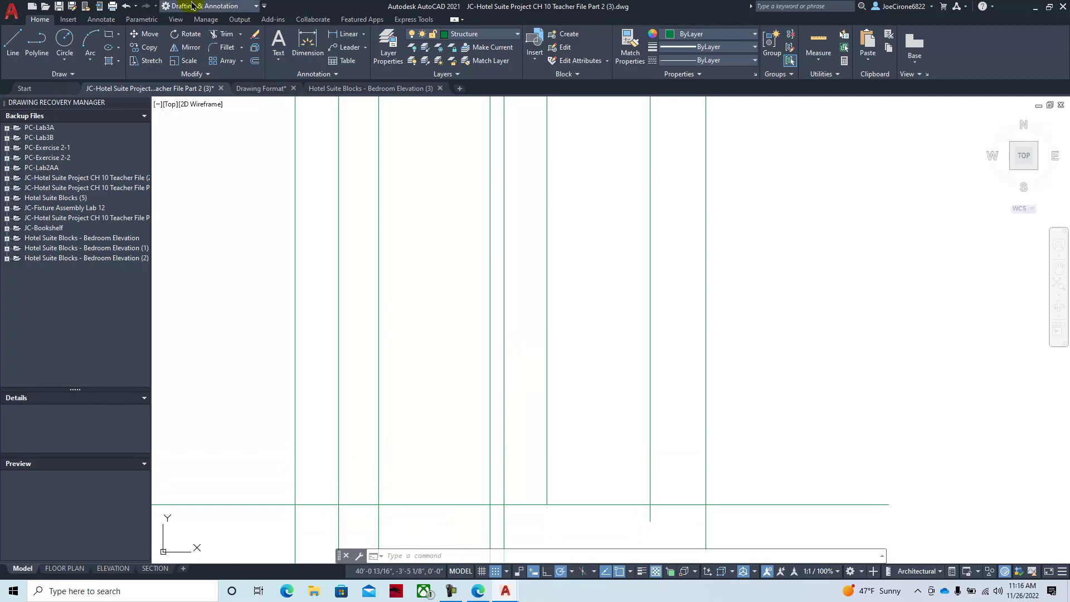
click(255, 62)
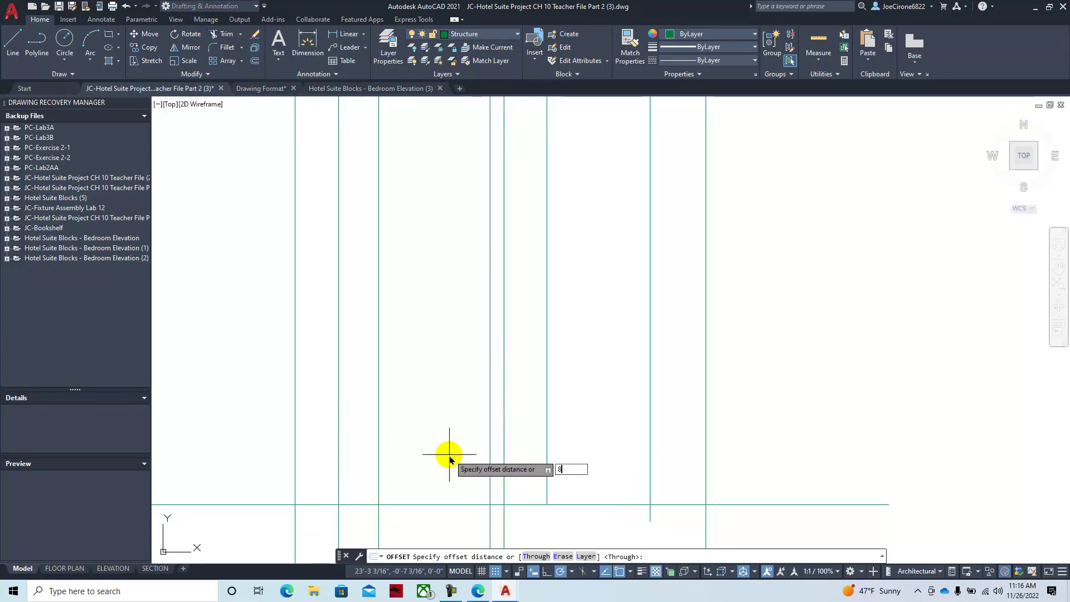
key(Return)
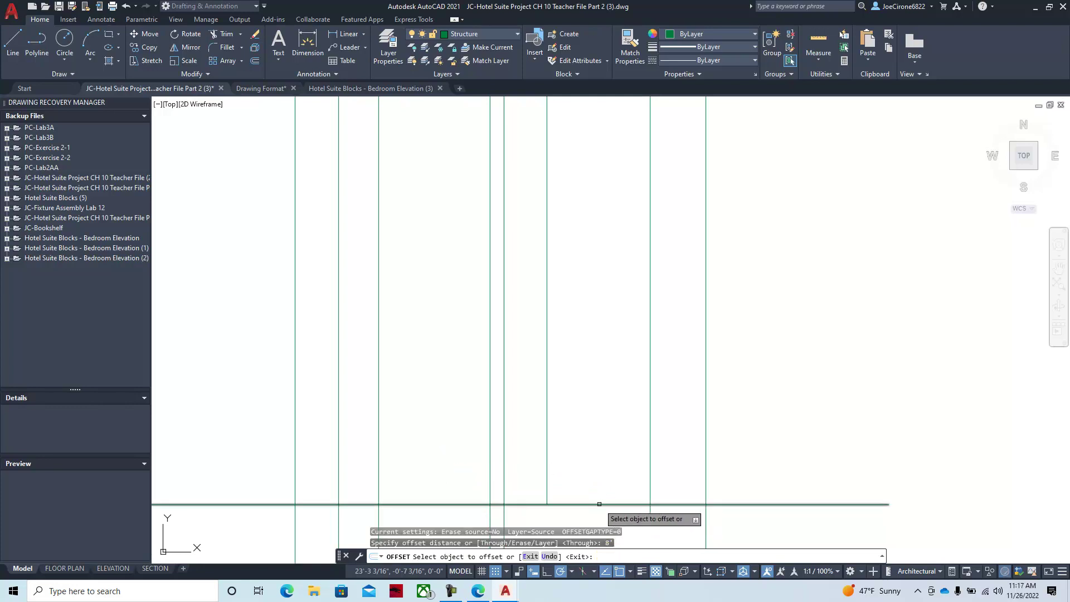
click(605, 505)
click(596, 337)
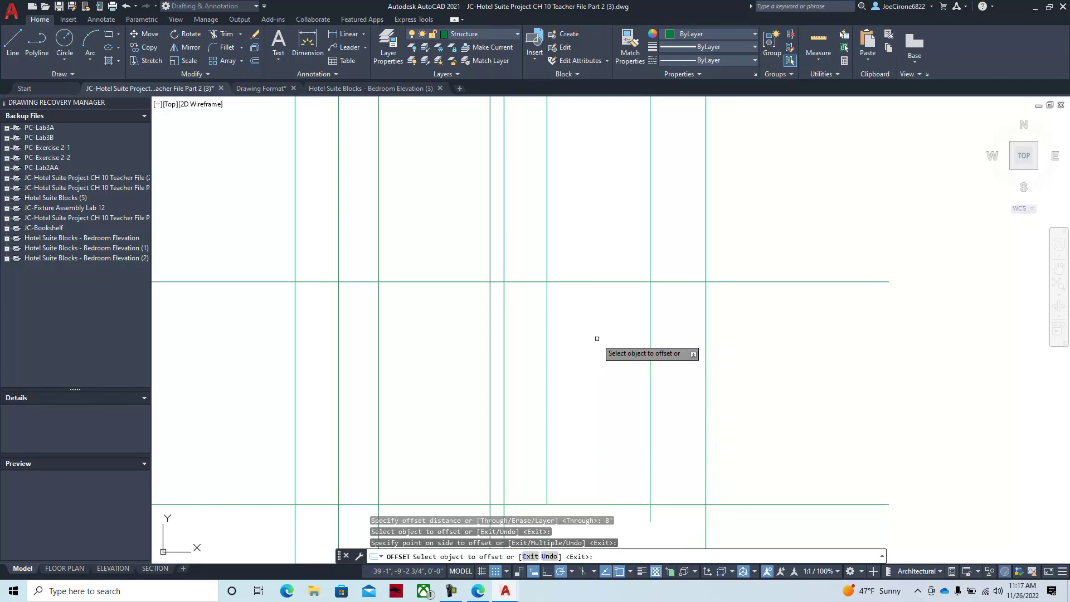
key(Escape)
Trim off the ends of all the vertical projection lines that extend below the lower horizontal line.
middle_drag(572, 377, 638, 278)
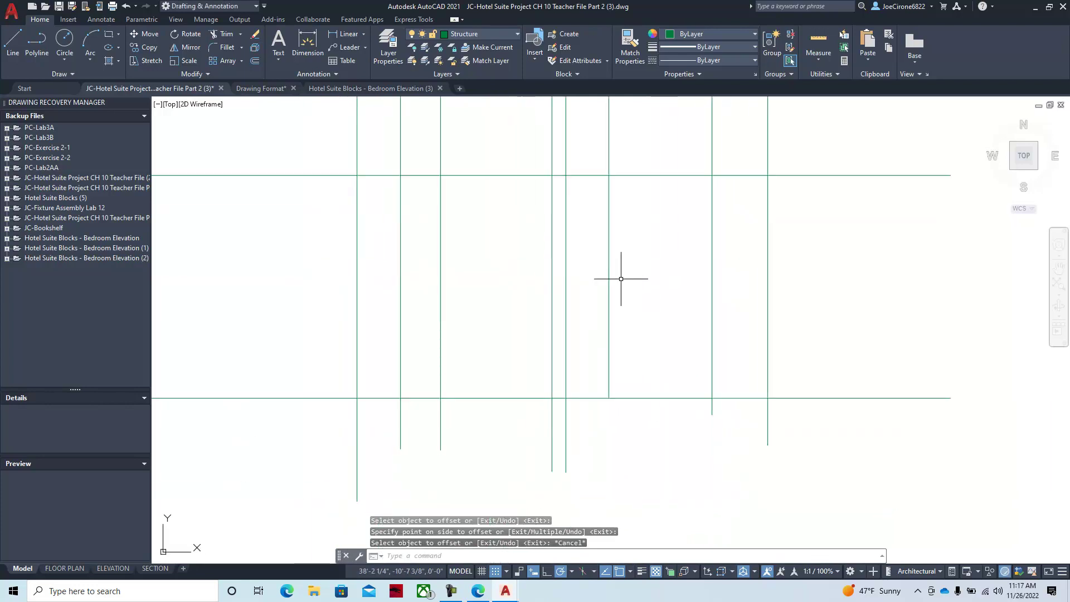
click(216, 39)
drag(787, 413, 706, 414)
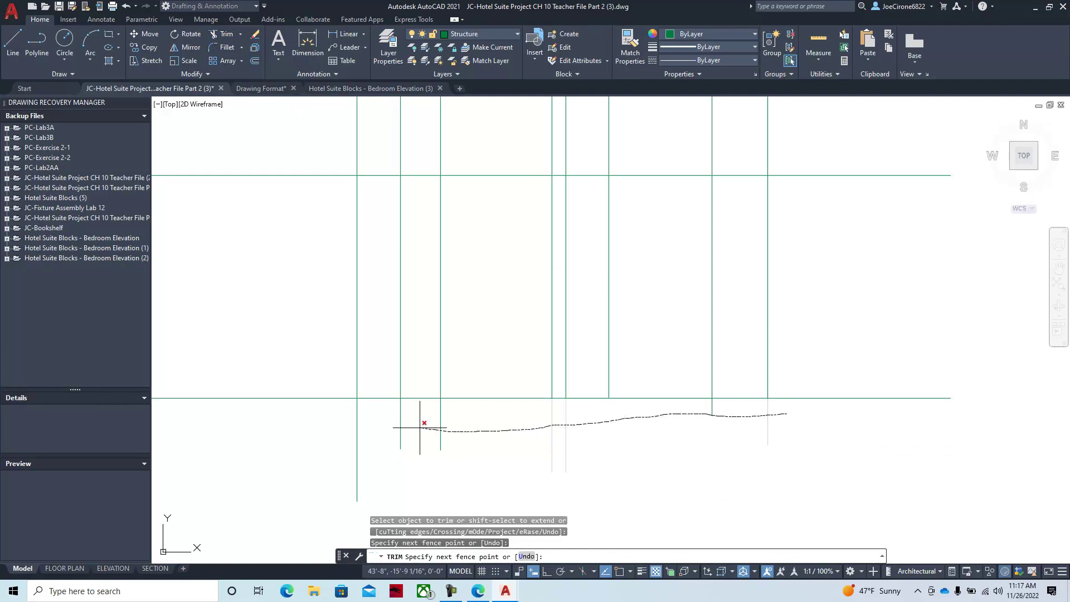
drag(291, 425, 292, 425)
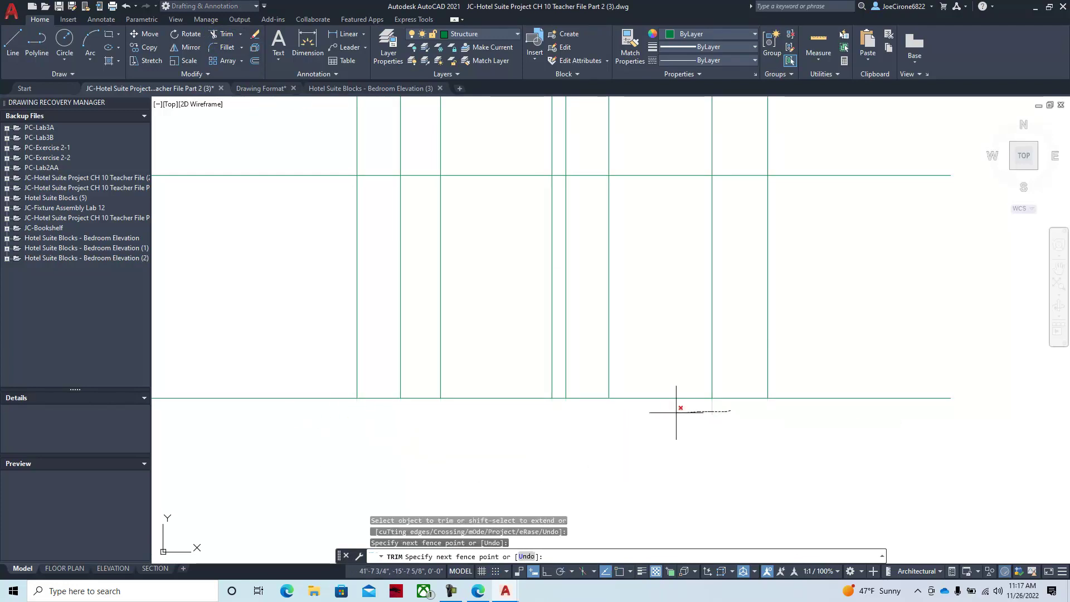
key(Escape)
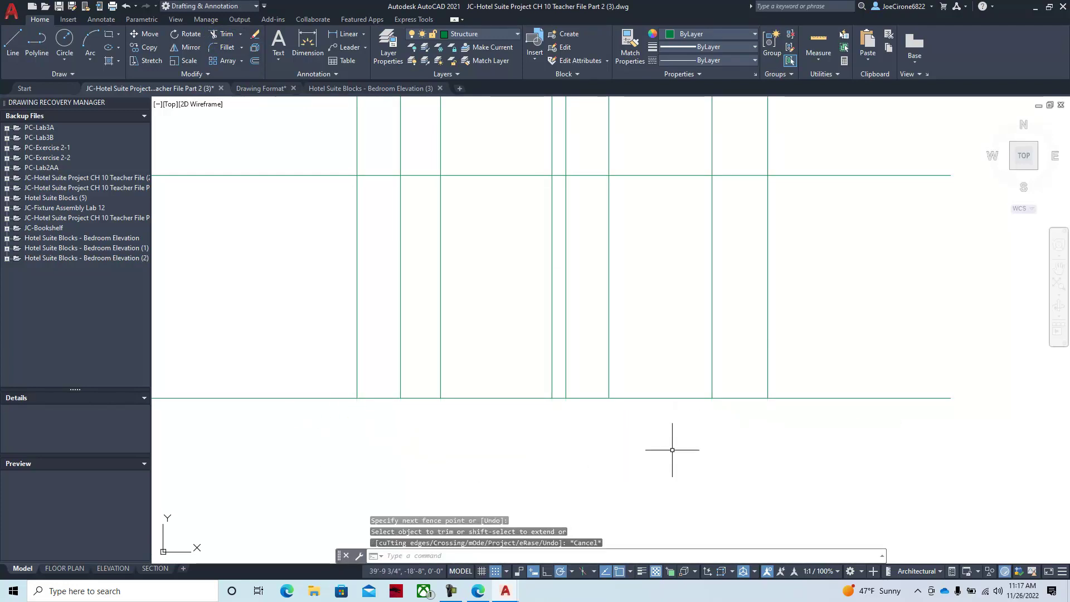
Add a linear dimension for the vertical distance between the endpoints of the two horizontal lines, beside the elevation.
middle_drag(676, 469, 659, 494)
scroll(845, 489, down, 2)
middle_drag(791, 442, 747, 425)
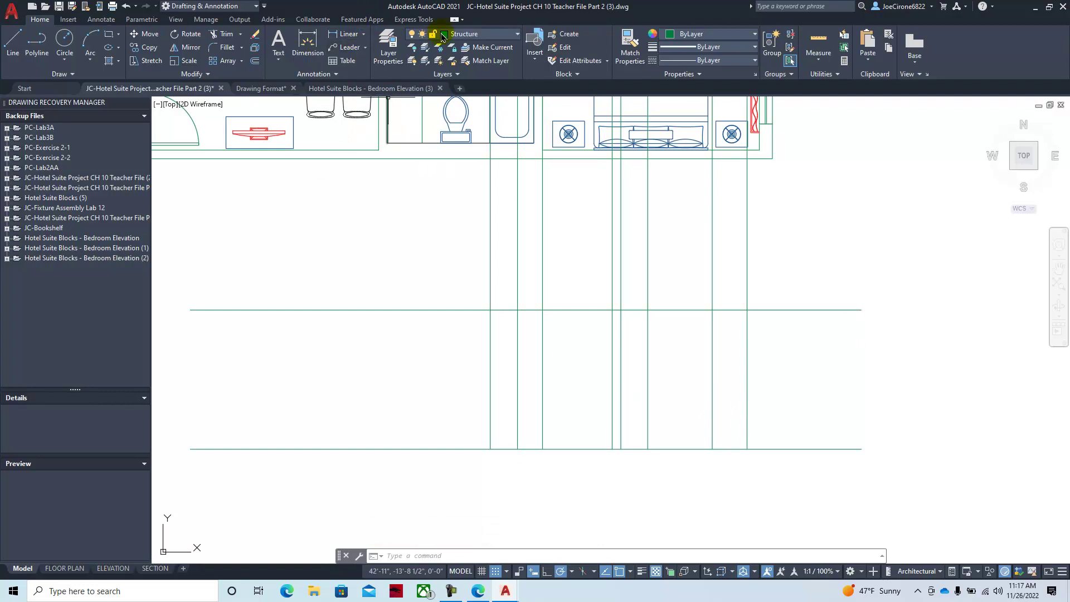
click(343, 34)
click(861, 310)
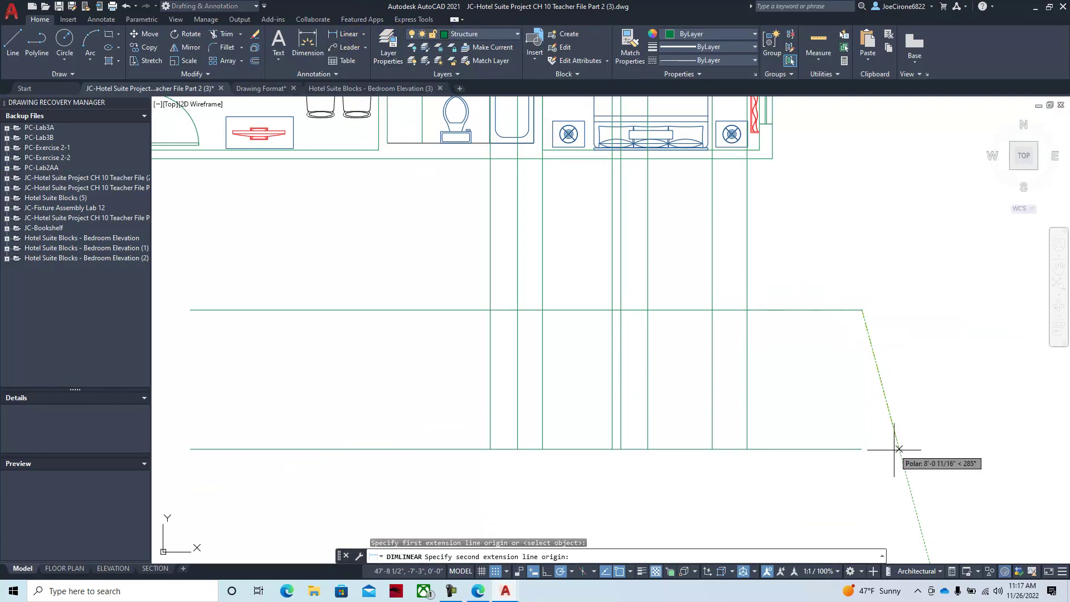
click(861, 449)
click(795, 409)
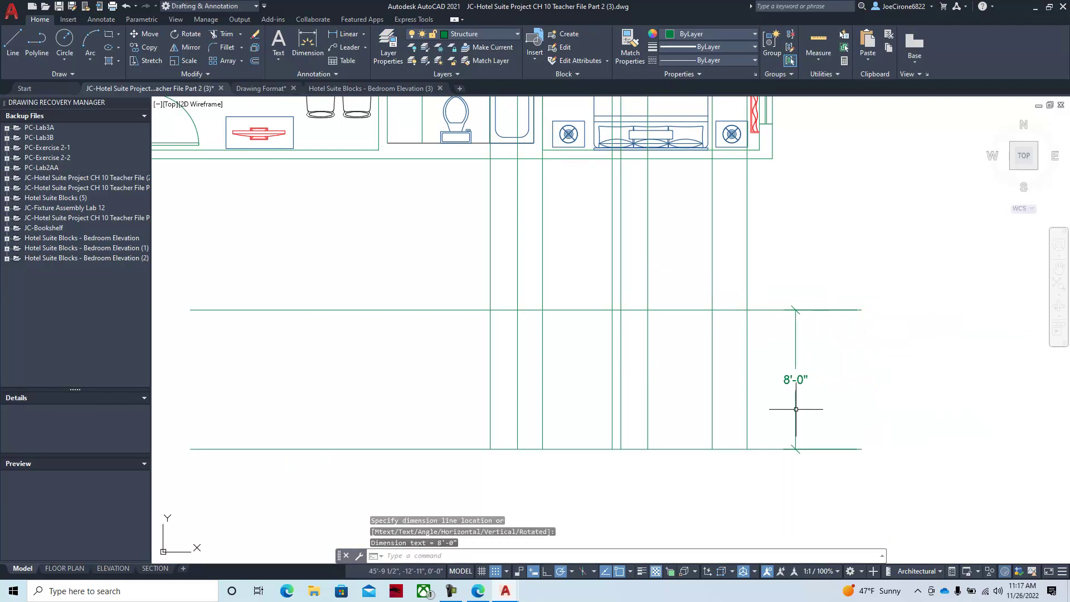
key(Escape)
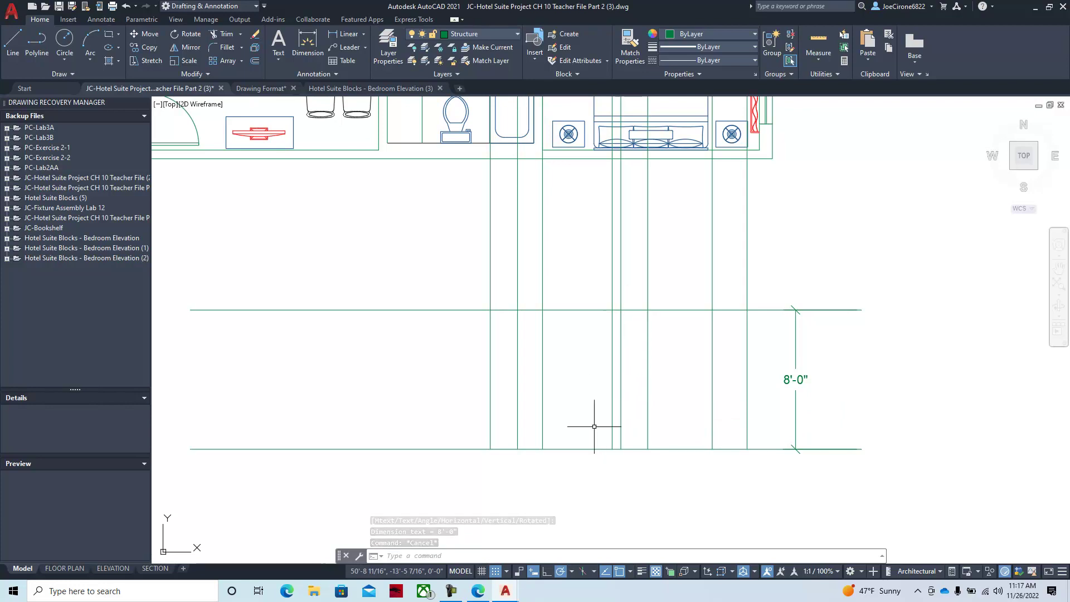
Switch to the textbook in the browser and read pages 322 to 324 on trimming the construction lines and adding the bedroom elevation blocks.
click(476, 592)
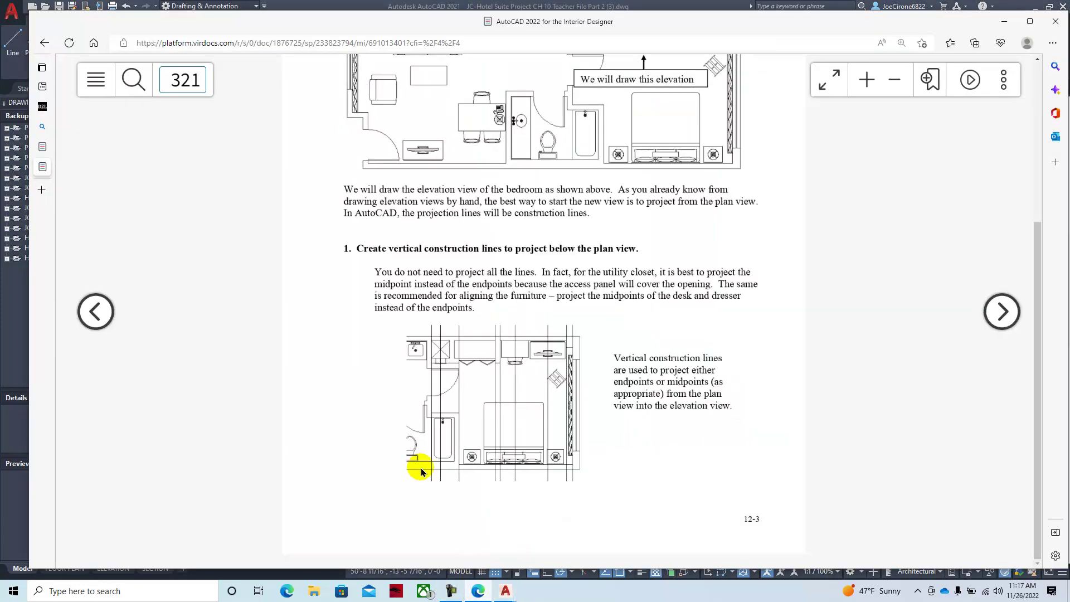
click(1003, 315)
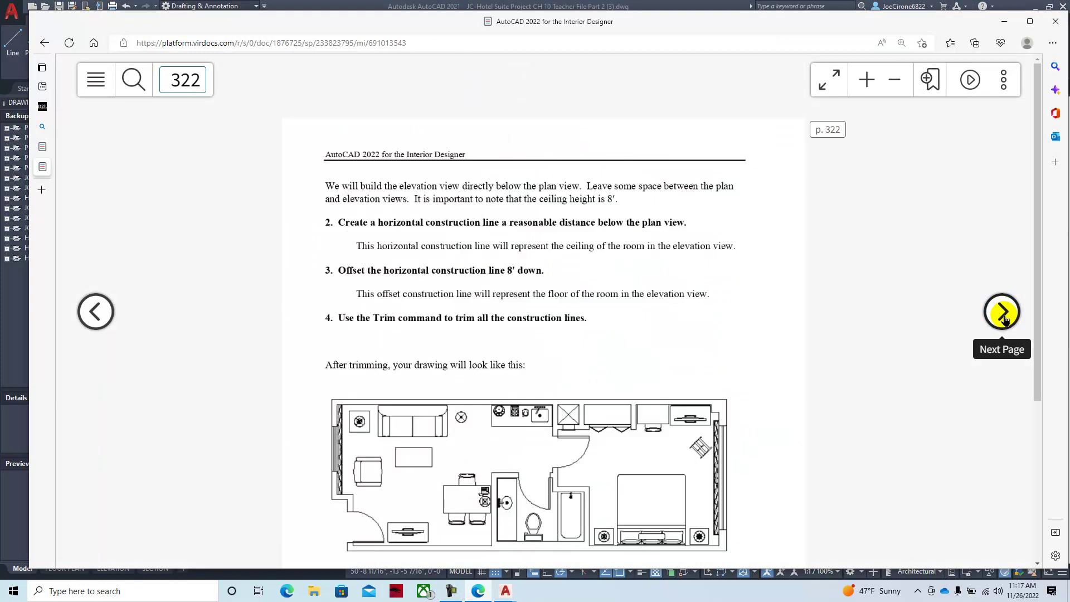
scroll(657, 337, down, 4)
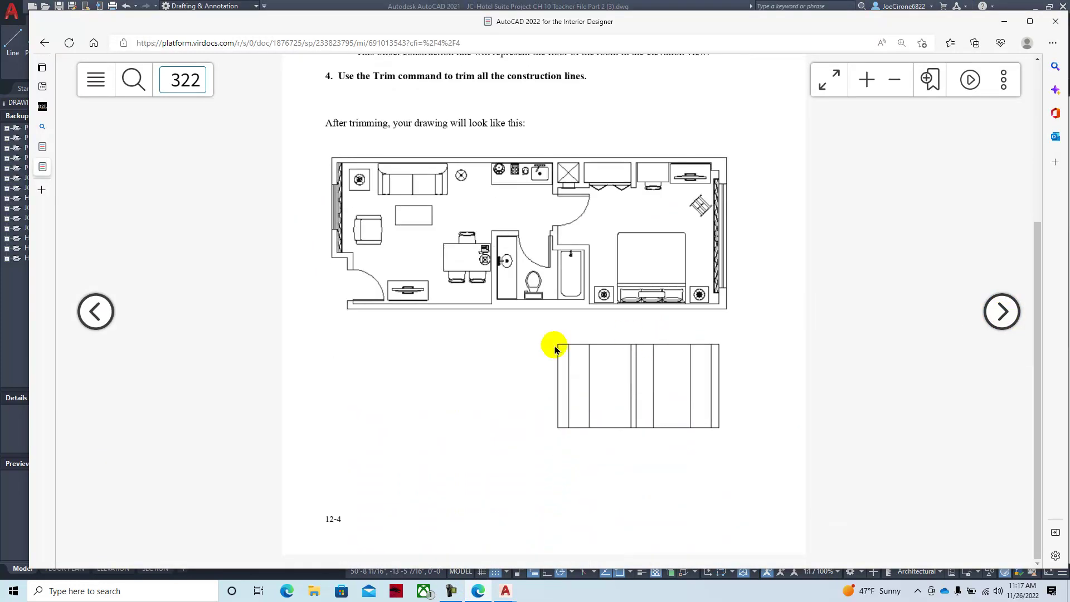
click(1005, 319)
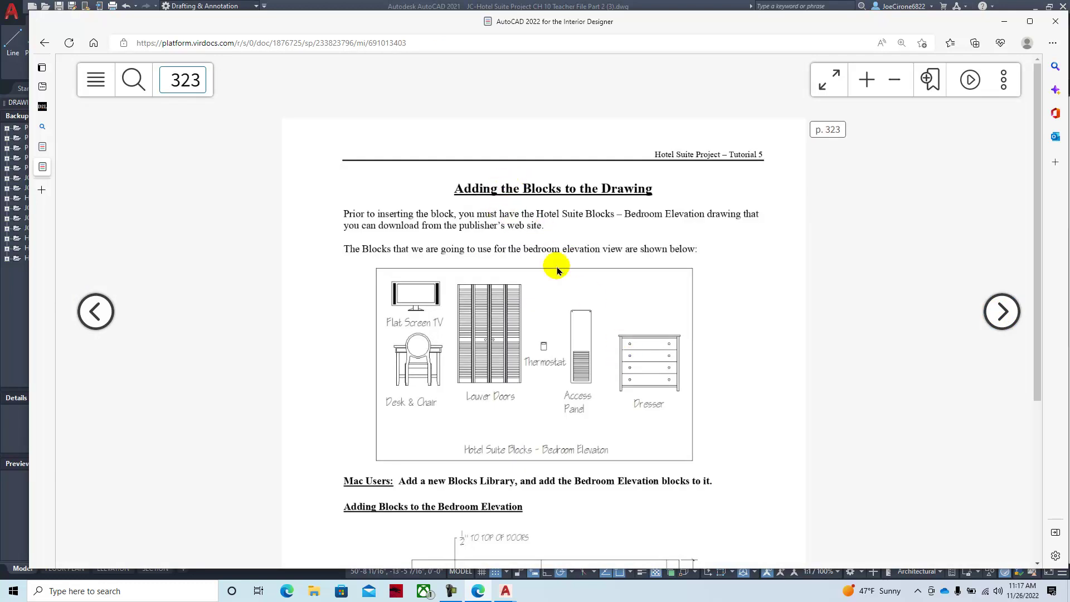
scroll(738, 392, down, 4)
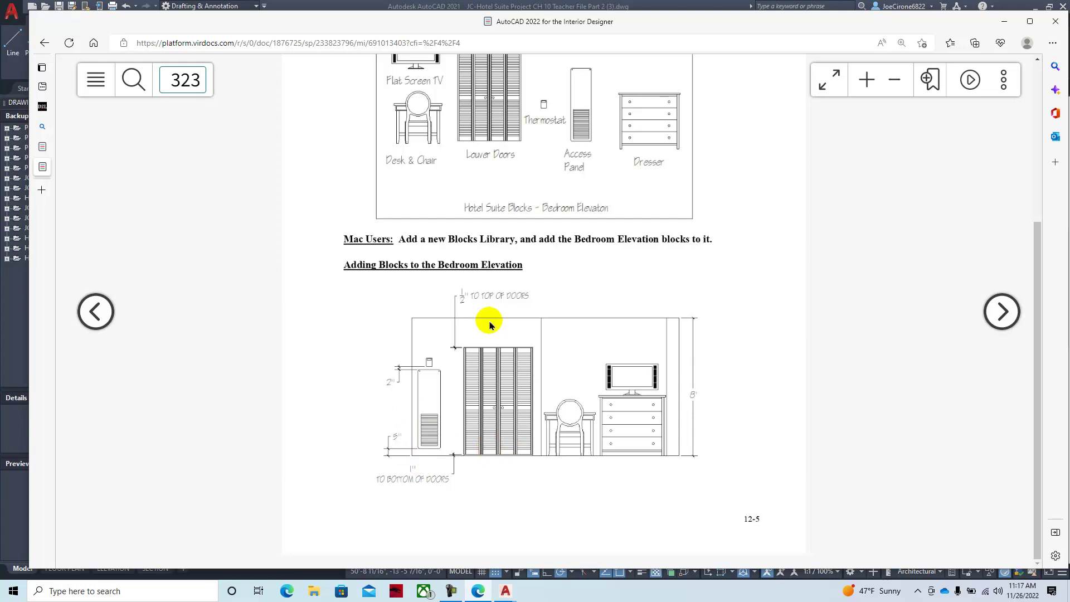
click(1002, 313)
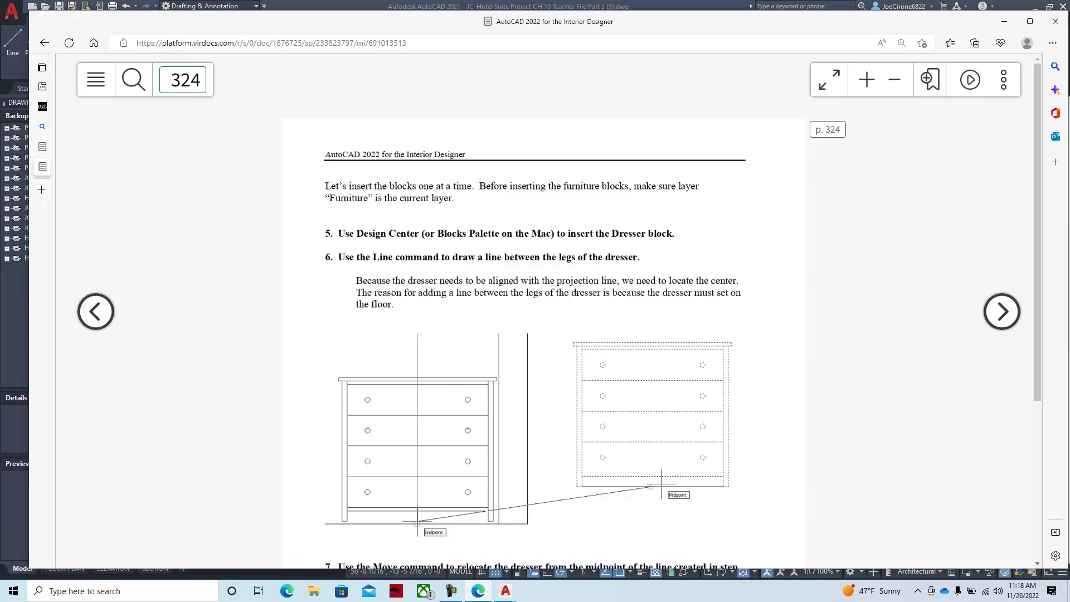
Return to the AutoCAD hotel suite drawing and insert the Dresser block from Hotel Suite Blocks - Bedroom Elevation (3) in empty space beside the floor plan.
click(505, 590)
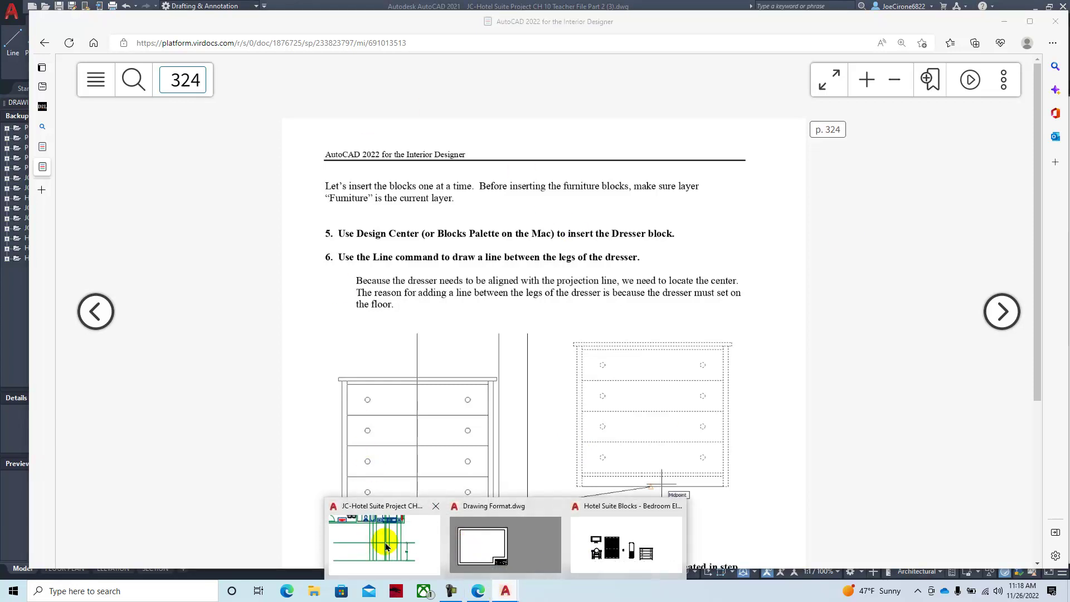
click(372, 546)
middle_drag(635, 430, 419, 424)
scroll(489, 372, down, 4)
middle_drag(477, 355, 495, 366)
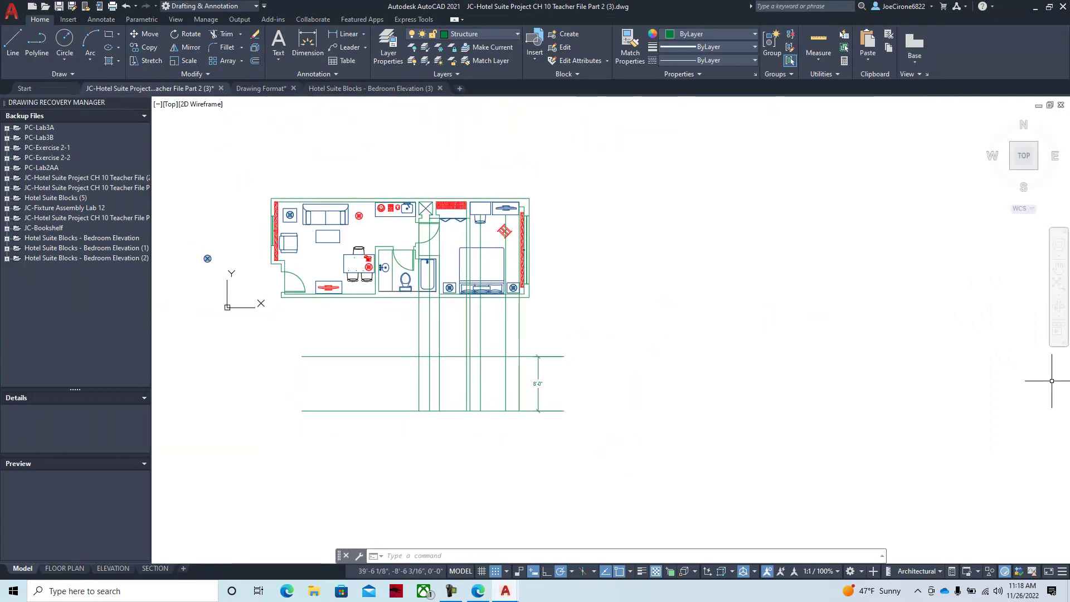
mouse_move(1069, 239)
mouse_down()
mouse_move(1069, 173)
mouse_move(845, 284)
mouse_move(842, 304)
mouse_up()
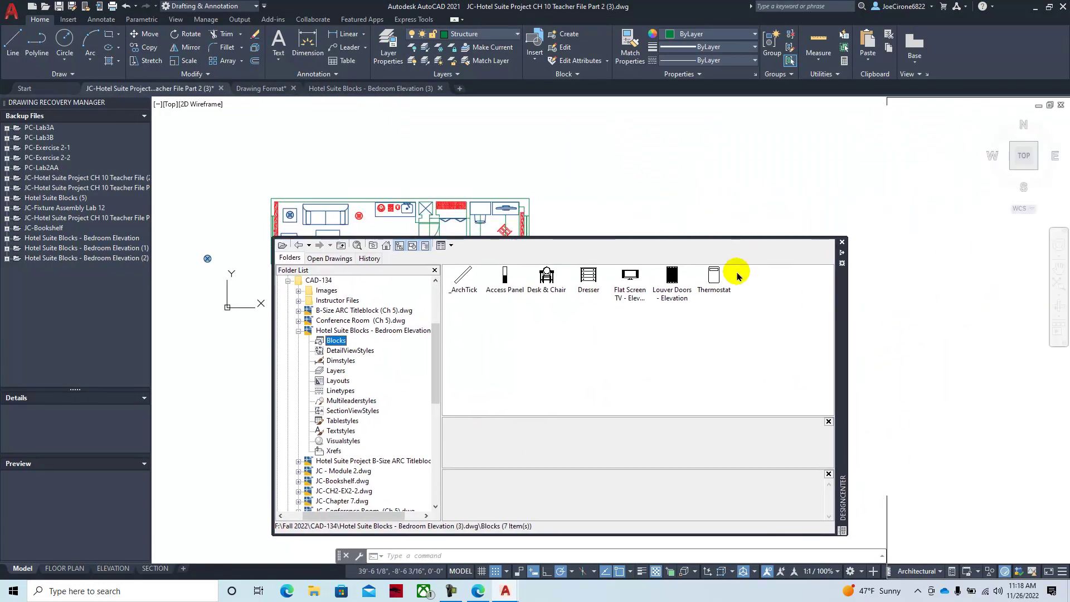
mouse_move(583, 279)
mouse_down()
mouse_move(612, 236)
mouse_move(623, 163)
mouse_move(619, 177)
mouse_up()
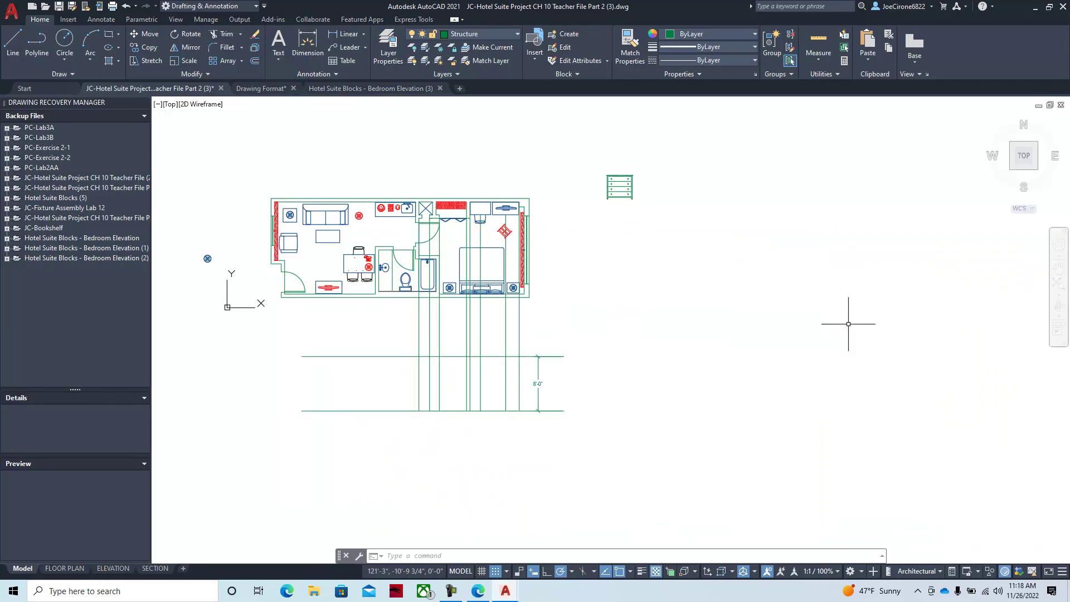
Move the dresser block by the midpoint of its bottom to the lower endpoint of the dresser's projection line on the floor line.
scroll(602, 199, up, 2)
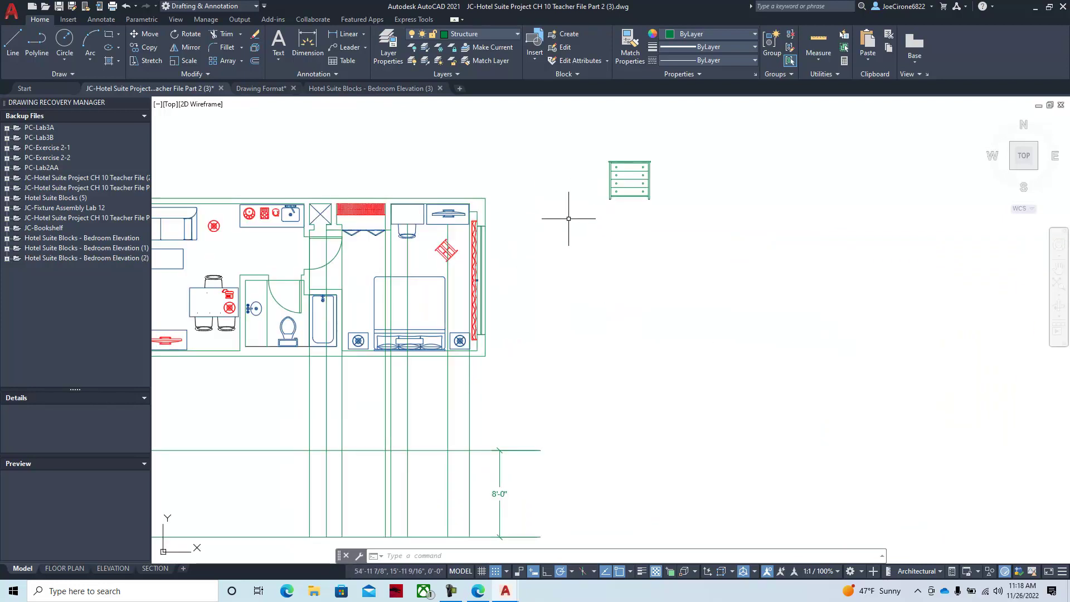
click(144, 34)
click(660, 150)
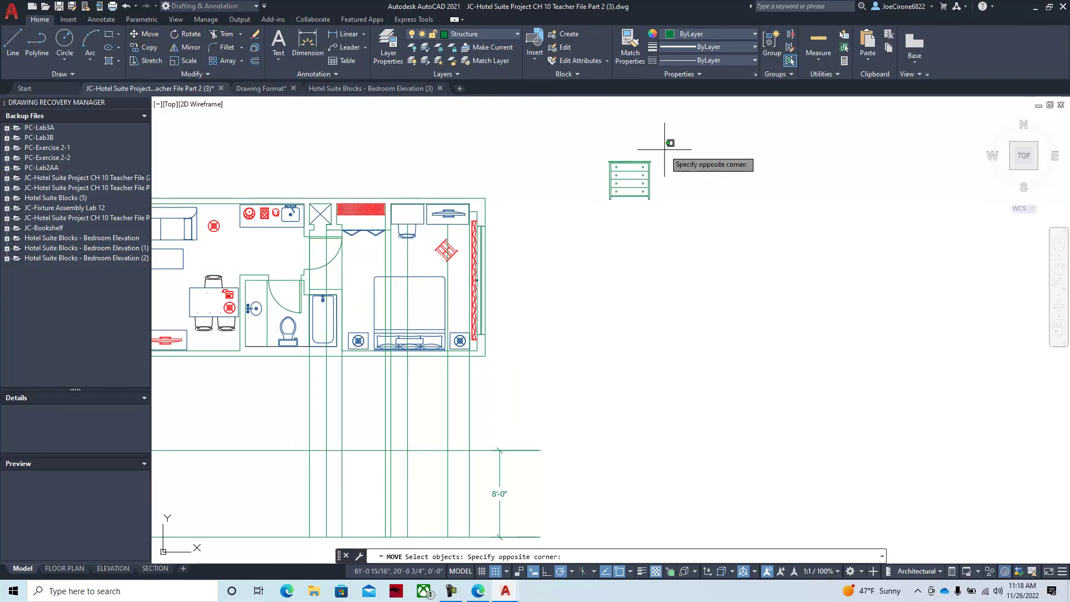
click(585, 219)
key(Return)
click(609, 199)
mouse_move(450, 411)
middle_down()
mouse_move(525, 260)
mouse_move(489, 253)
mouse_move(482, 359)
middle_up()
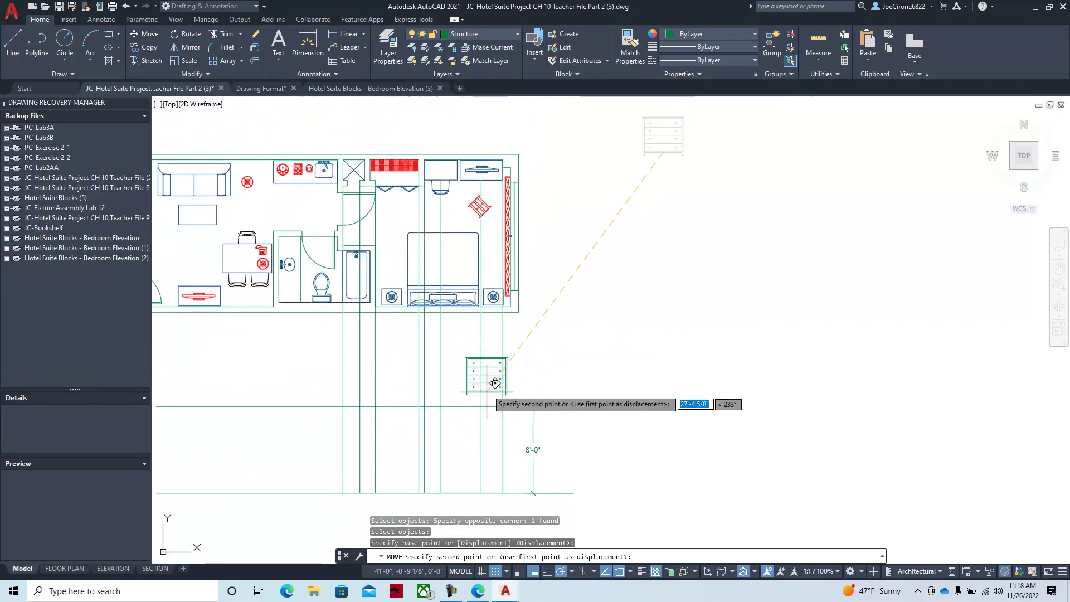
middle_drag(481, 441, 476, 241)
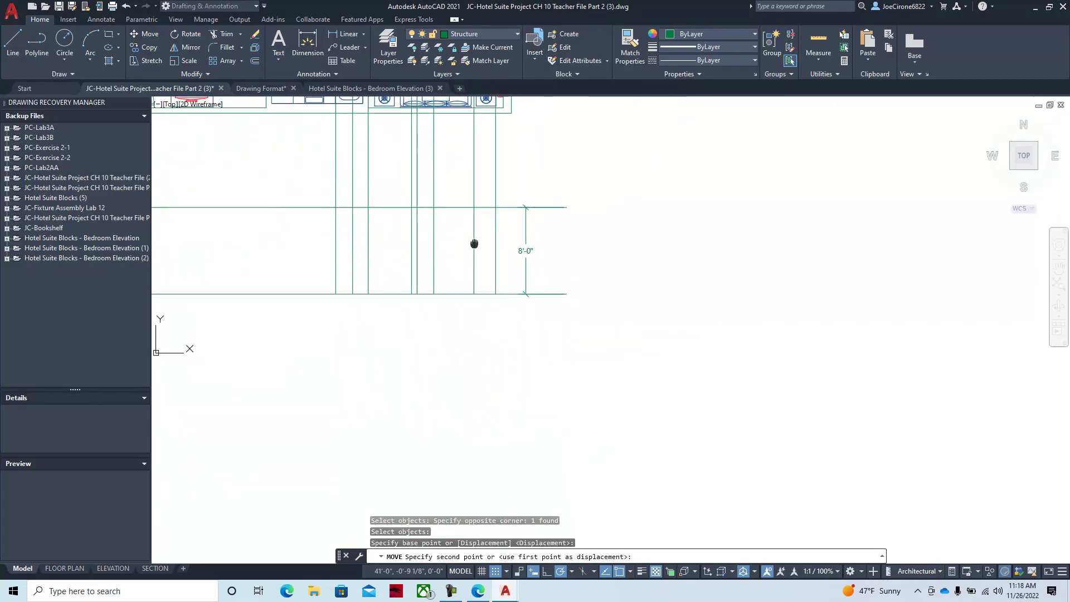
click(473, 296)
Move the dresser straight up from the bottom corner of its leg so that its legs rest on the floor line.
scroll(463, 295, up, 8)
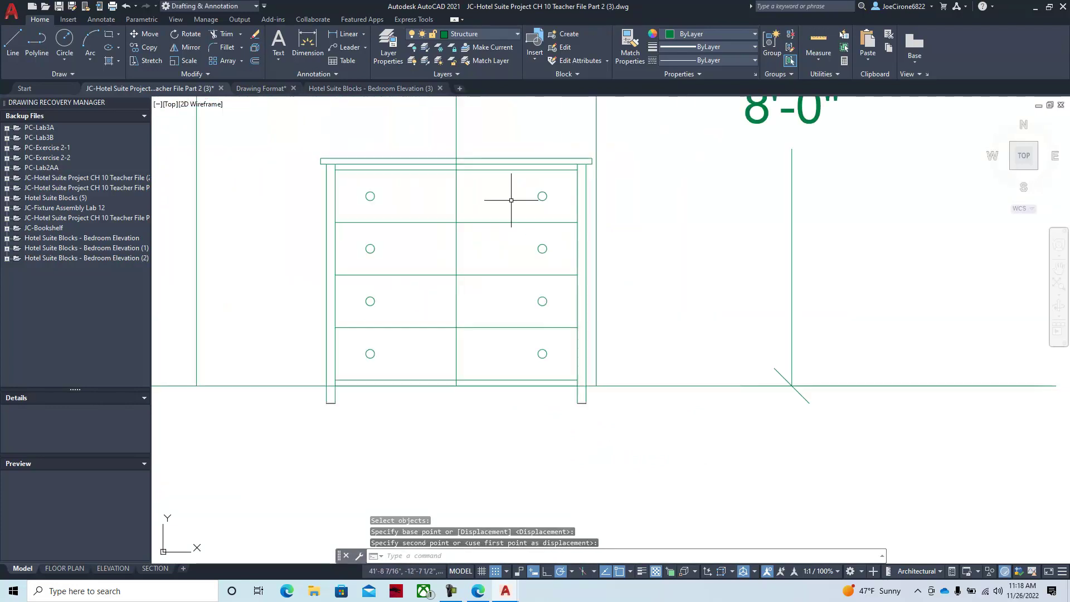
middle_drag(478, 262, 445, 287)
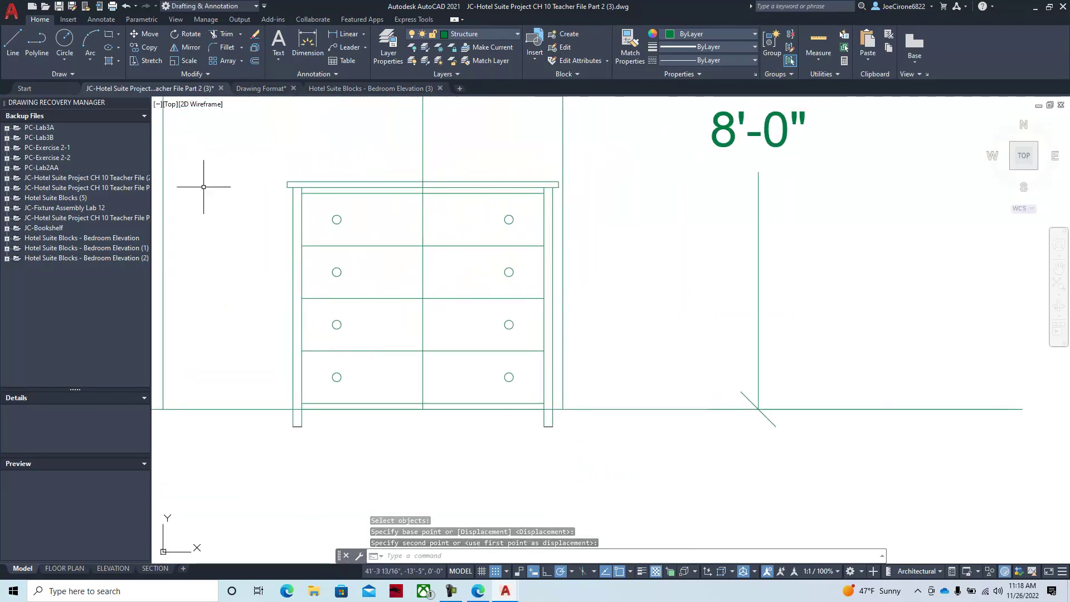
click(144, 35)
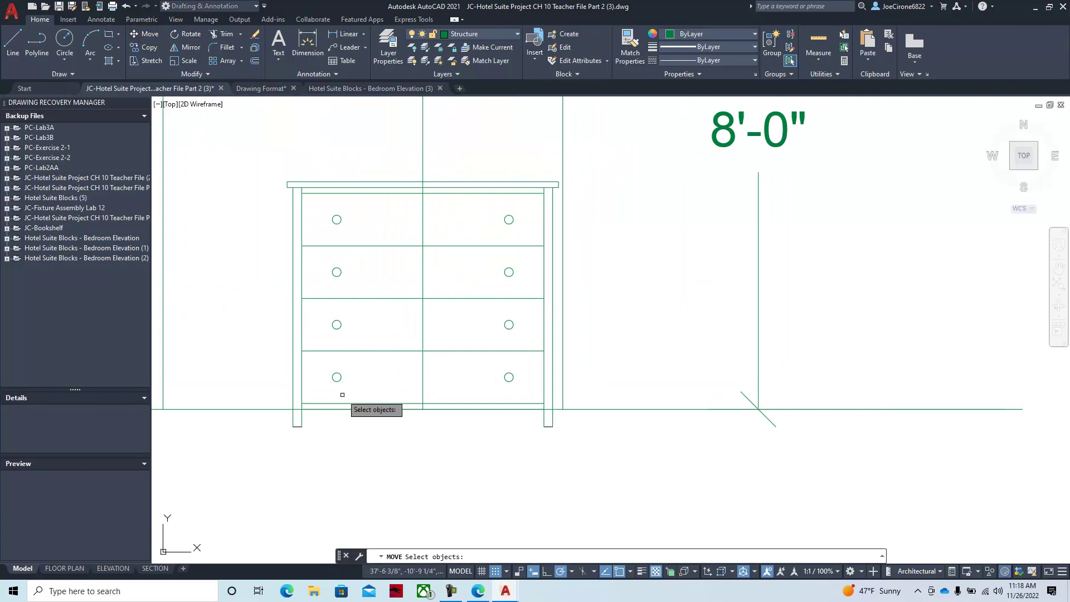
click(294, 422)
key(Return)
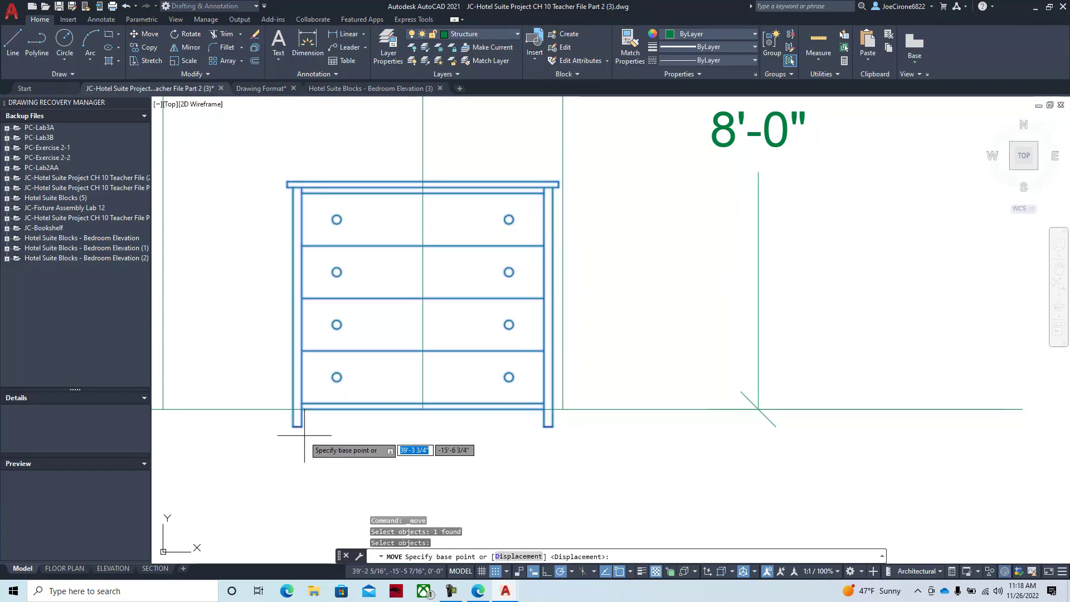
click(301, 426)
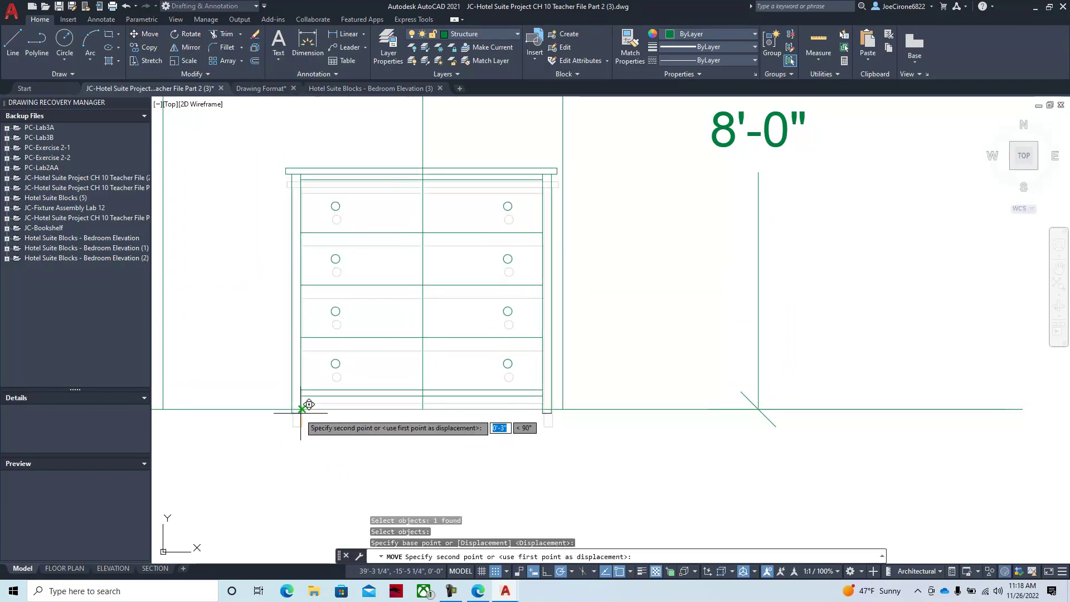
click(301, 411)
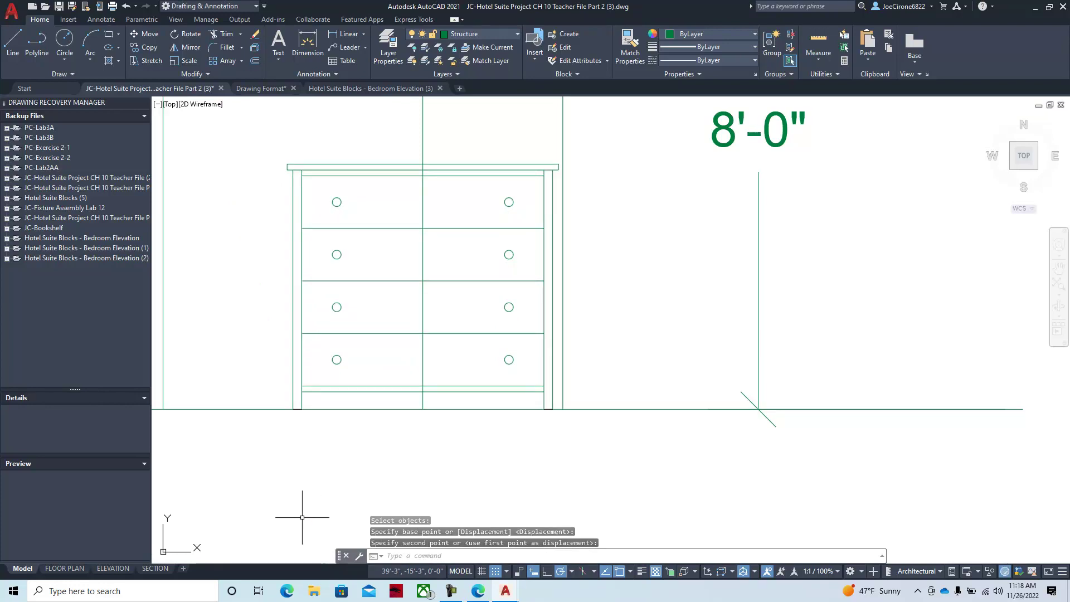
key(Escape)
scroll(426, 414, down, 2)
middle_drag(440, 401, 511, 458)
scroll(580, 381, down, 4)
middle_drag(597, 338, 613, 384)
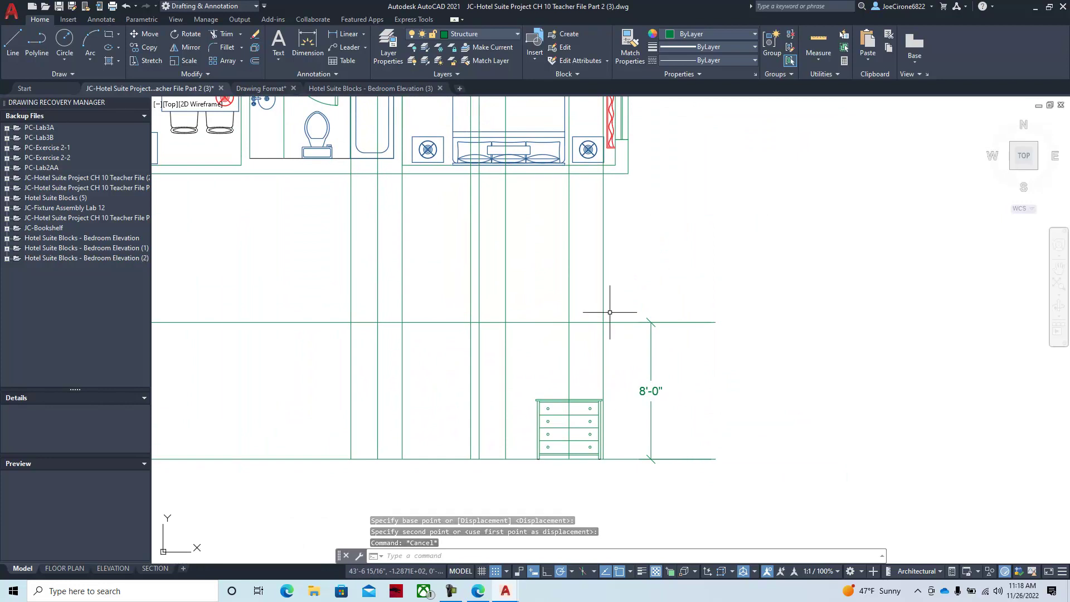
middle_drag(610, 312, 619, 437)
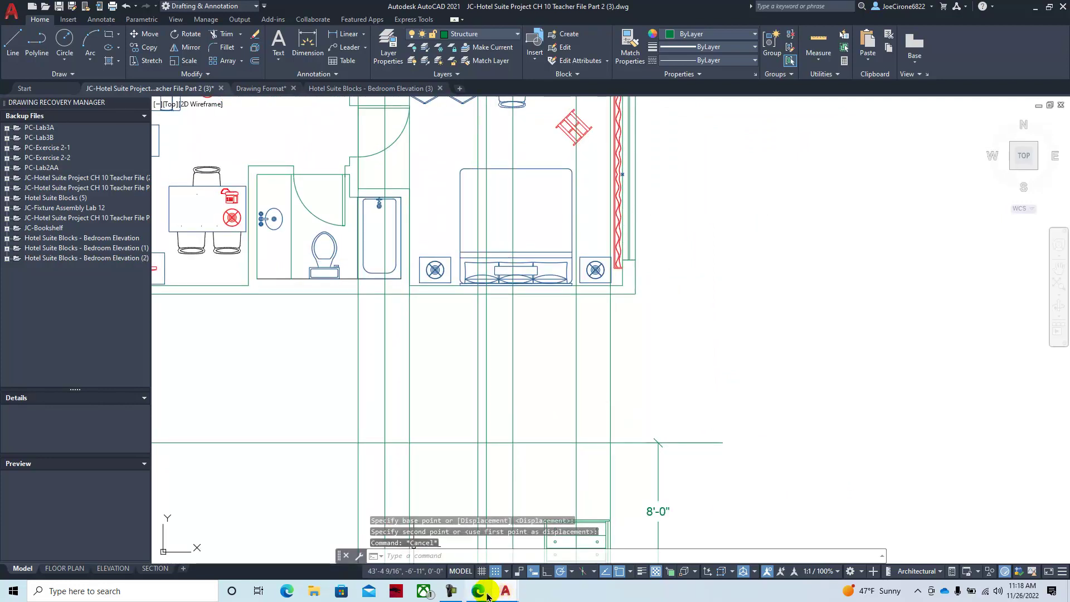
Switch to the textbook in the browser and read pages 324 to 326 on placing the Desk & Chair block.
click(478, 592)
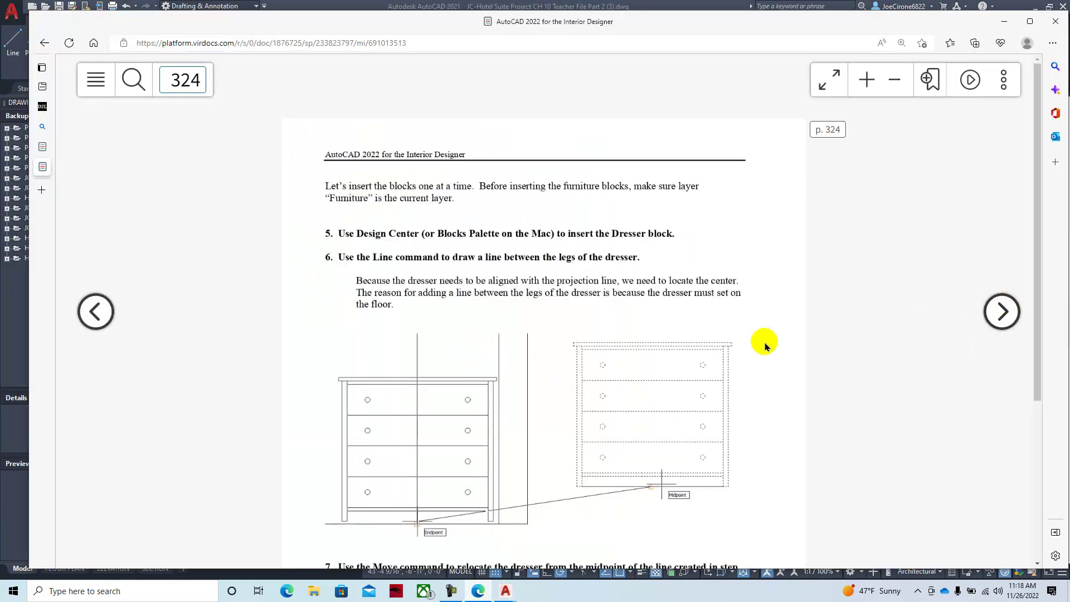
scroll(754, 346, down, 5)
click(985, 324)
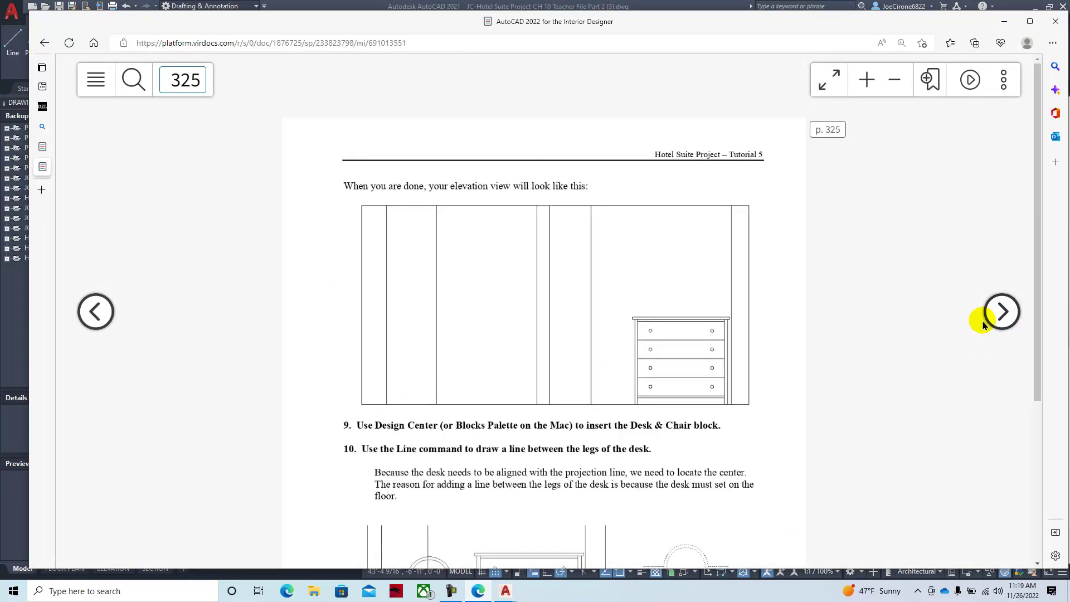
scroll(840, 353, down, 4)
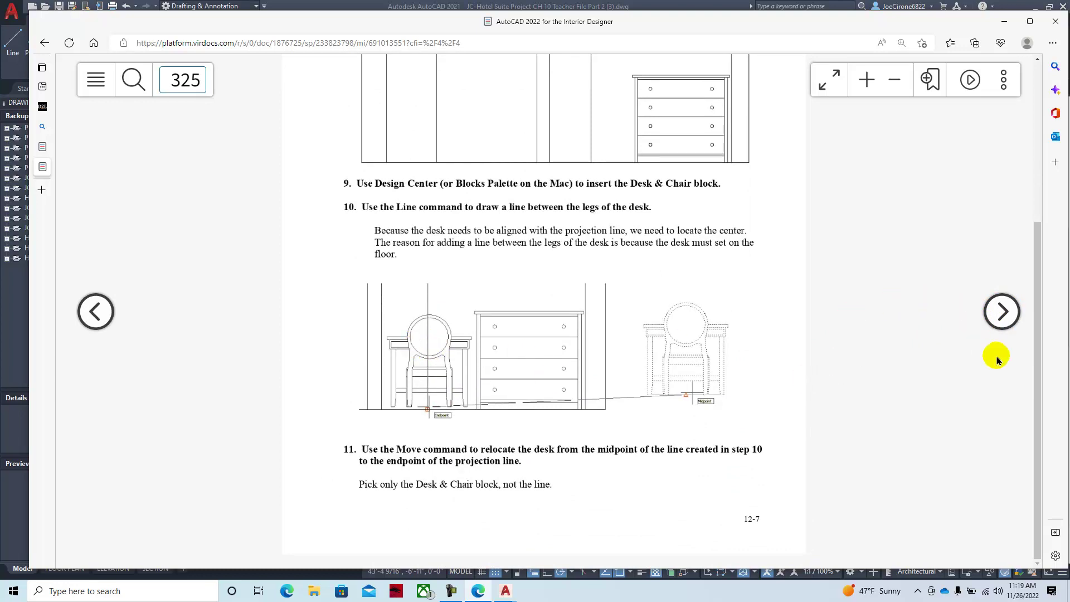
click(1002, 313)
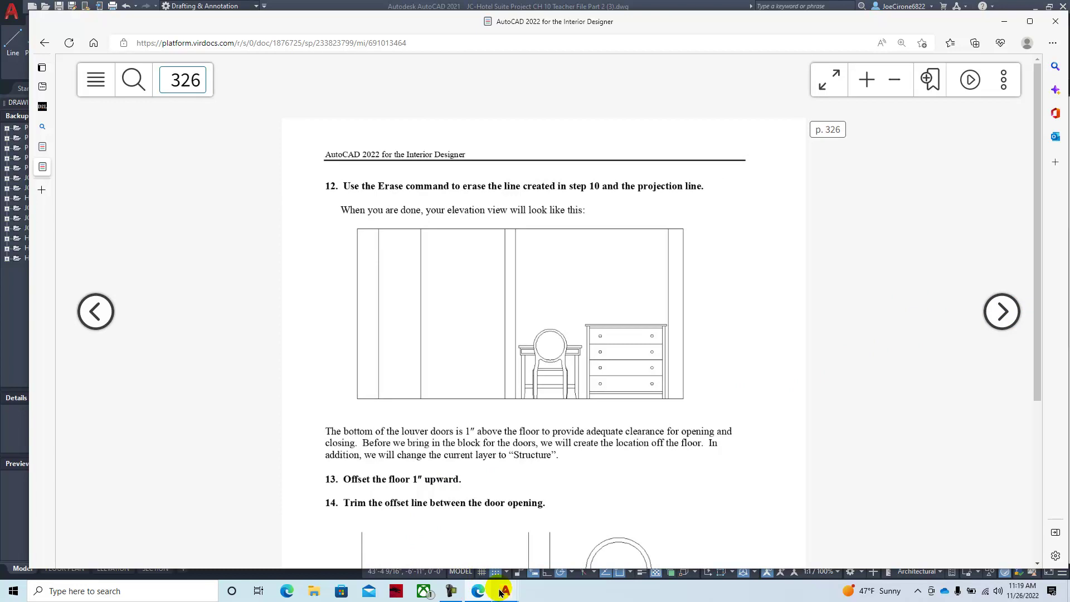
Copy the Desk & Chair block from Hotel Suite Blocks - Bedroom Elevation (3) and paste it below the floor line in the hotel suite drawing.
mouse_move(503, 590)
click(588, 542)
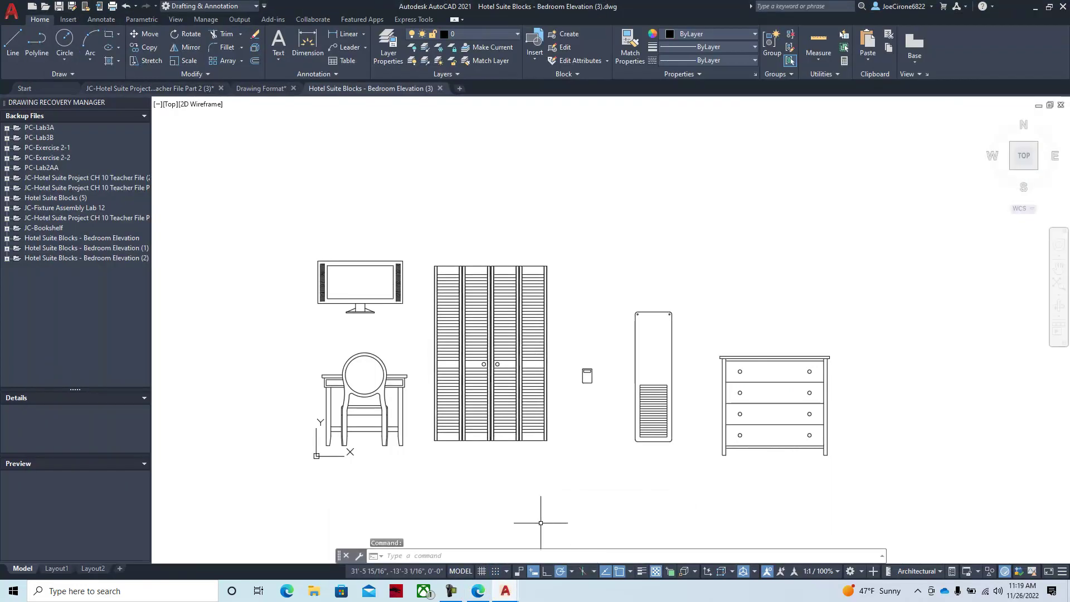
click(339, 399)
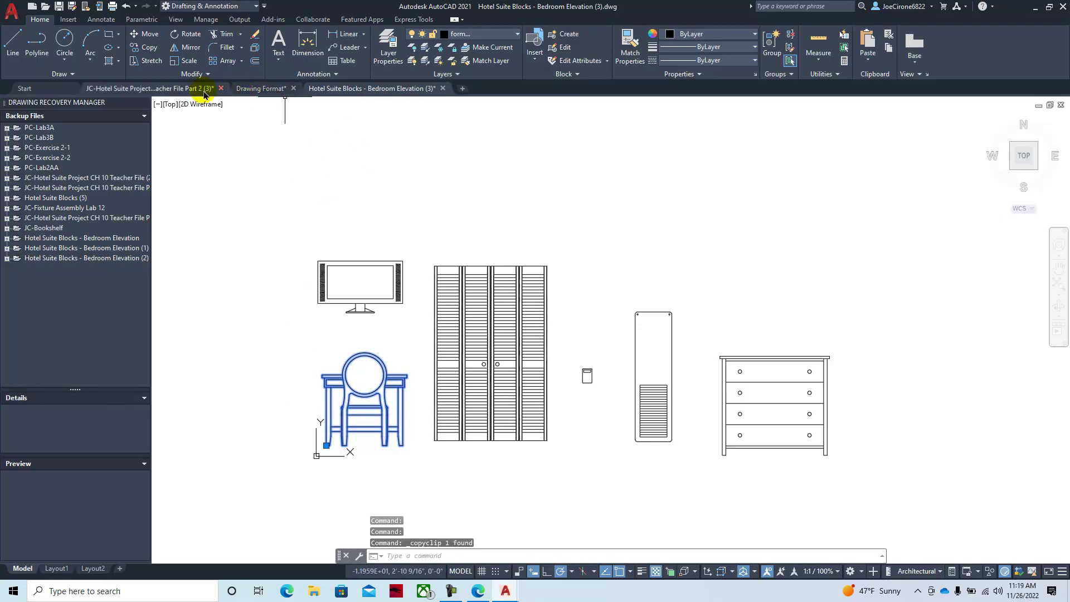
click(167, 89)
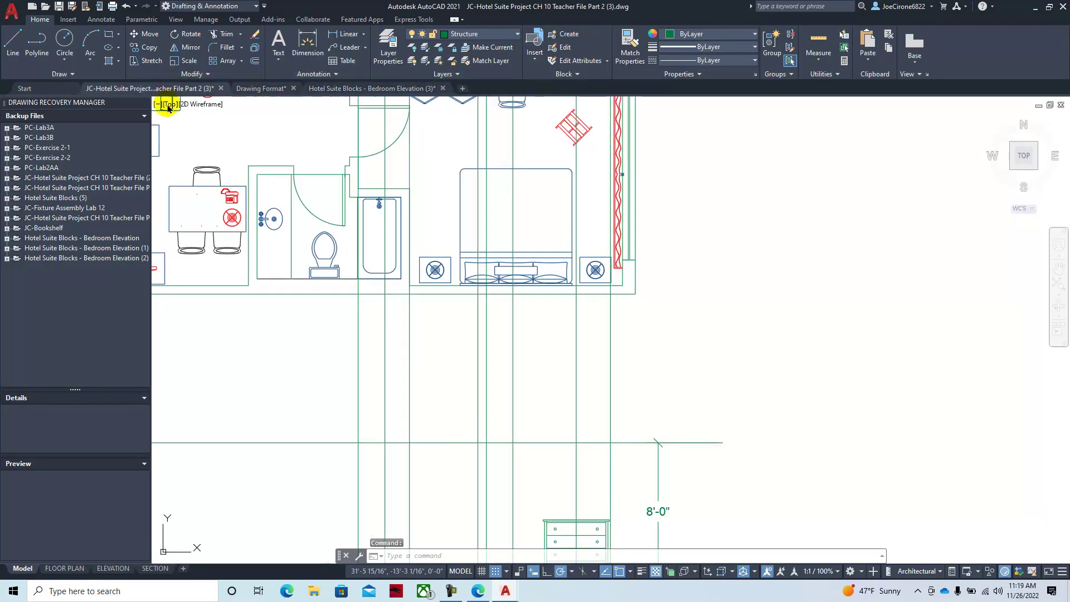
scroll(467, 359, down, 2)
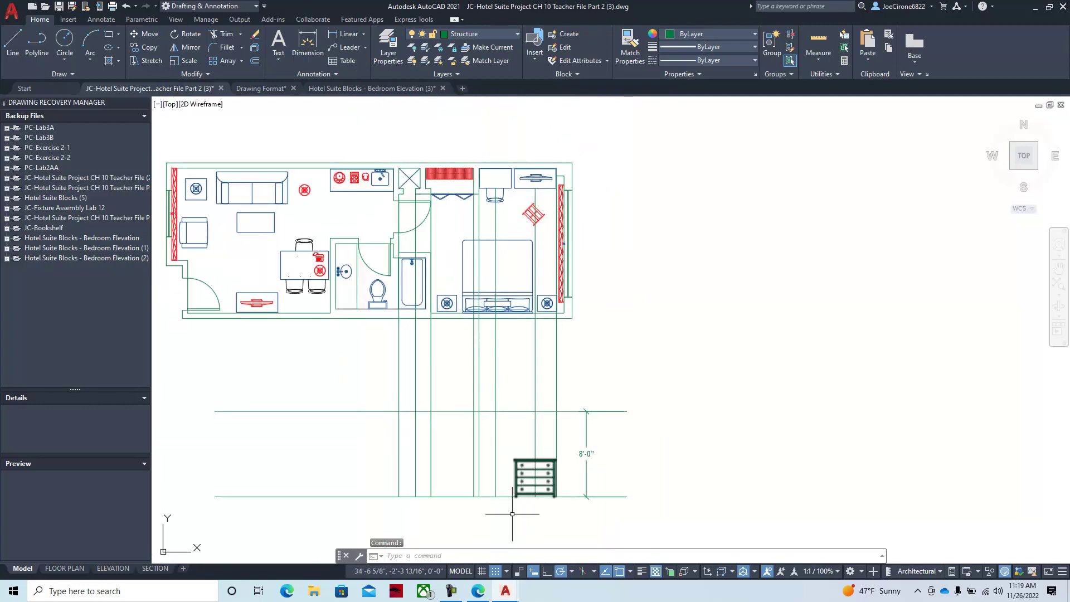
scroll(494, 453, up, 3)
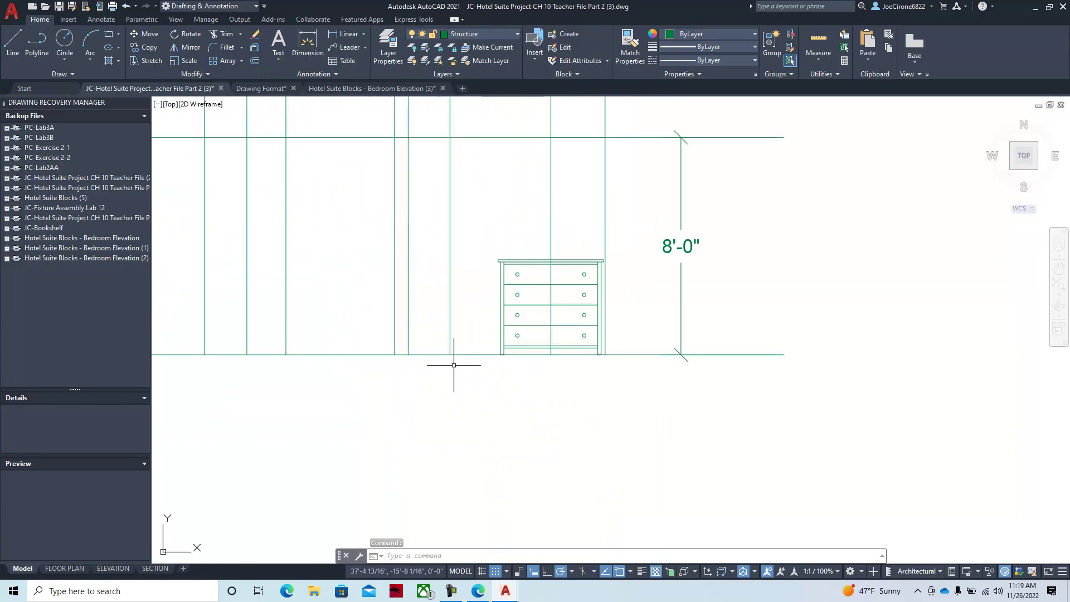
key(ctrl+v)
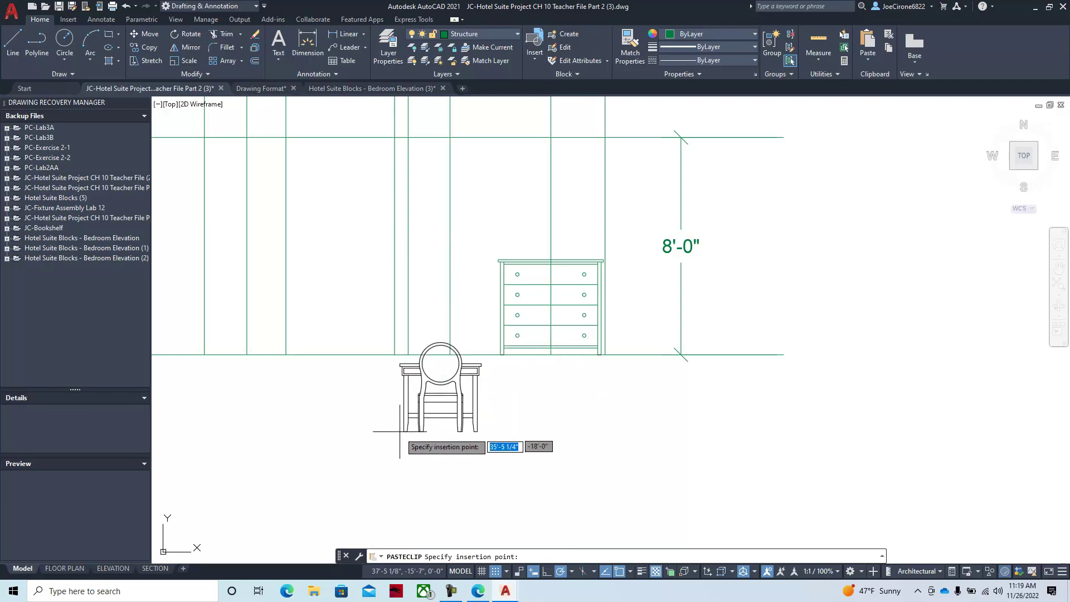
click(405, 453)
Move the desk and chair from the mid-between-2-points base point of the desk's outer feet to the lower endpoint of the desk's projection line.
scroll(429, 411, up, 4)
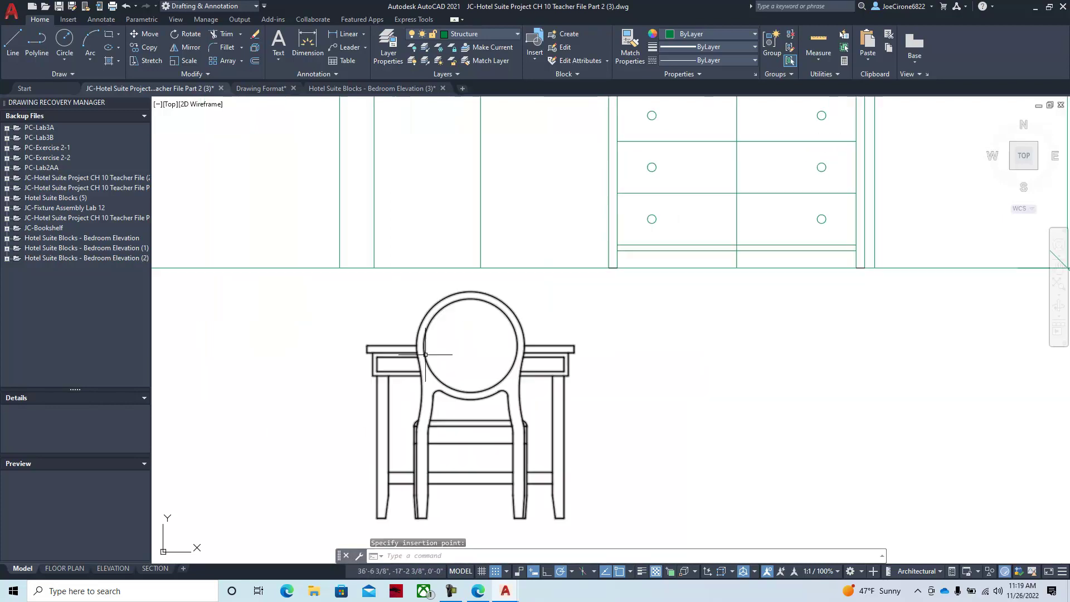
click(148, 37)
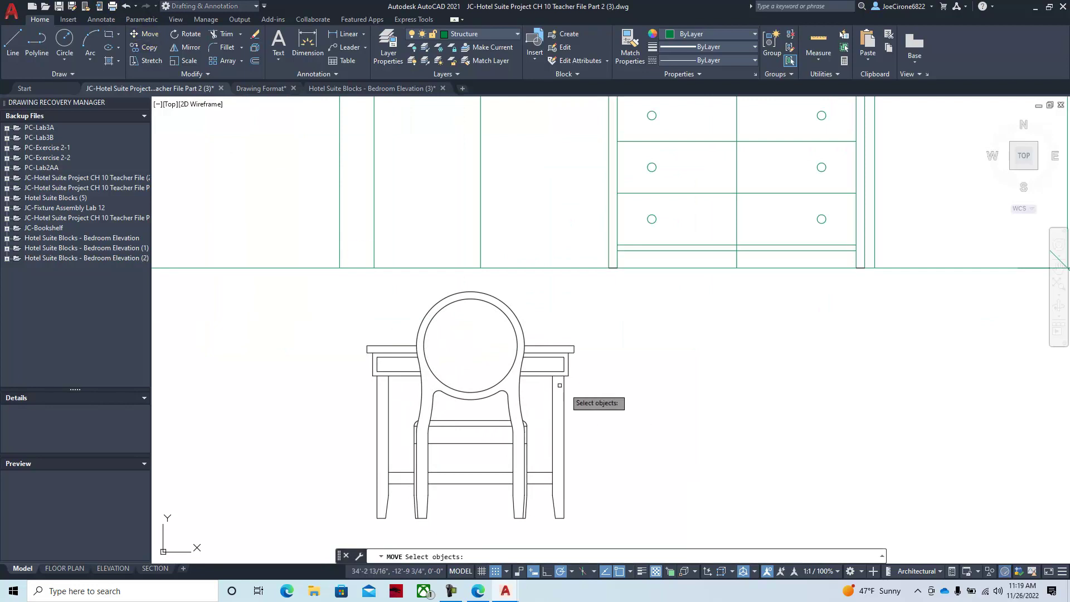
click(546, 326)
click(494, 372)
key(Return)
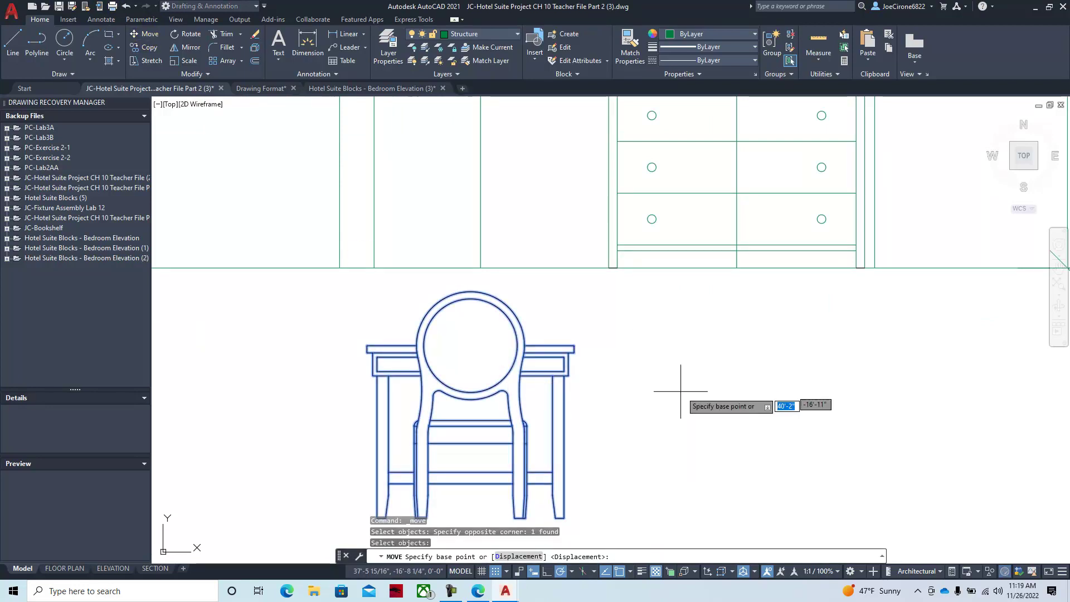
shift+right_click(682, 373)
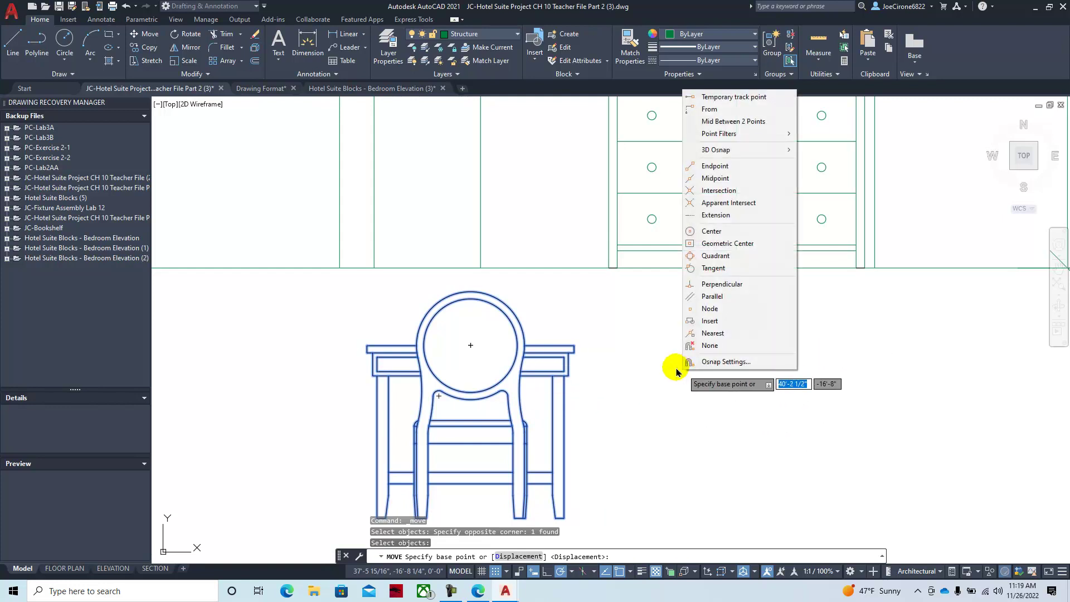
click(724, 121)
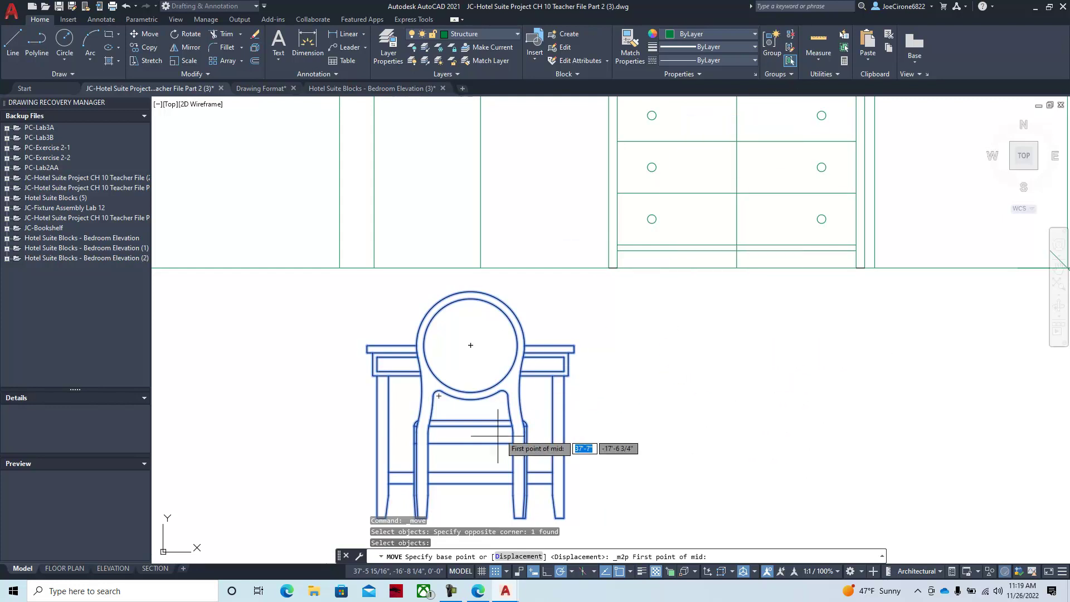
middle_drag(416, 471, 432, 379)
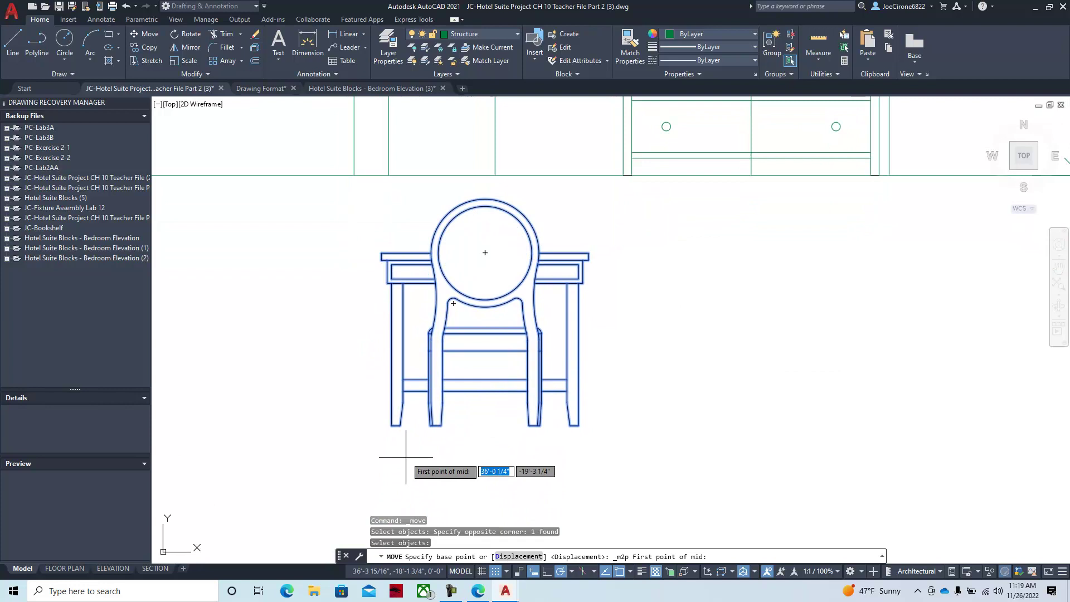
click(391, 428)
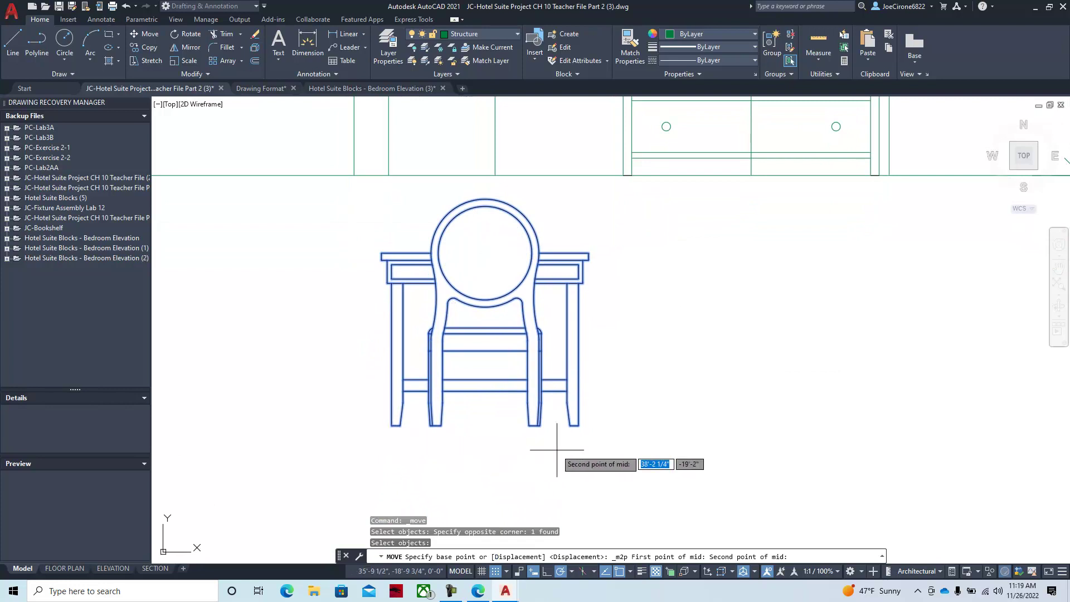
click(579, 425)
middle_drag(580, 232, 507, 512)
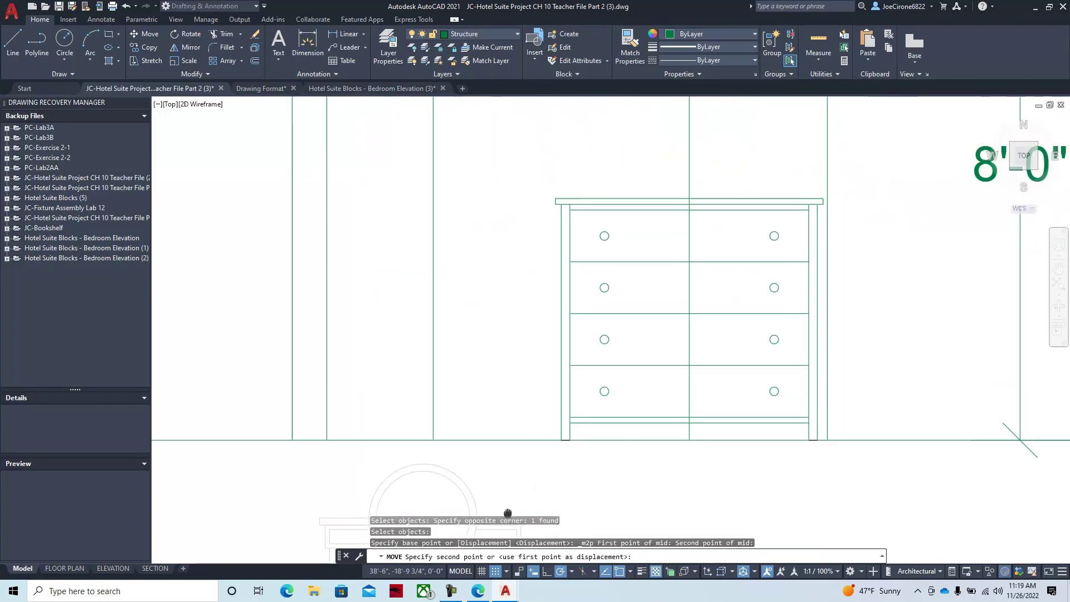
click(428, 449)
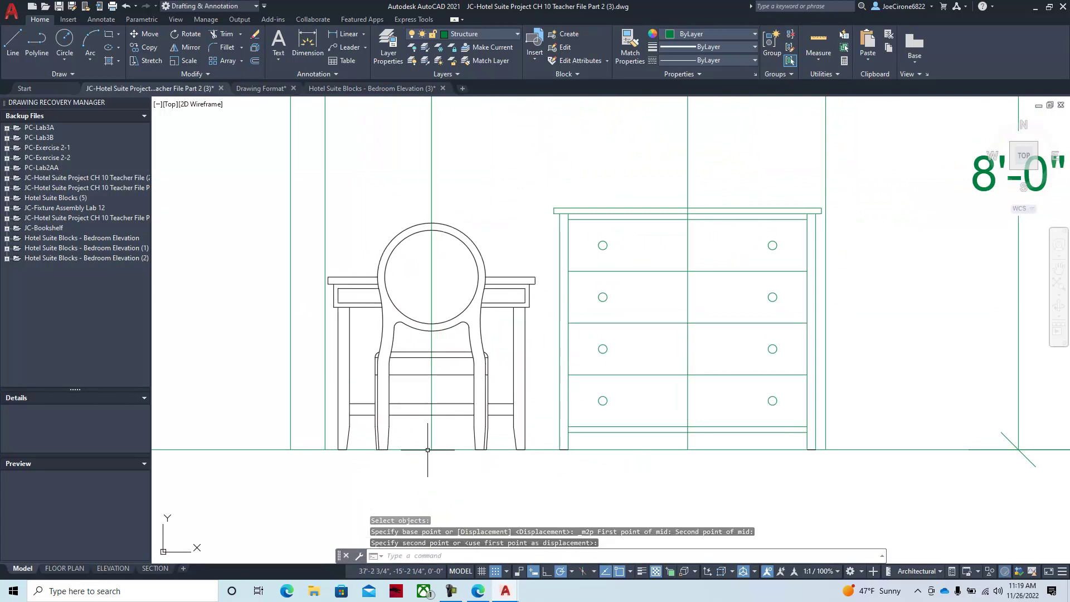
Erase the two projection lines running through the centers of the desk and the dresser.
scroll(461, 507, down, 5)
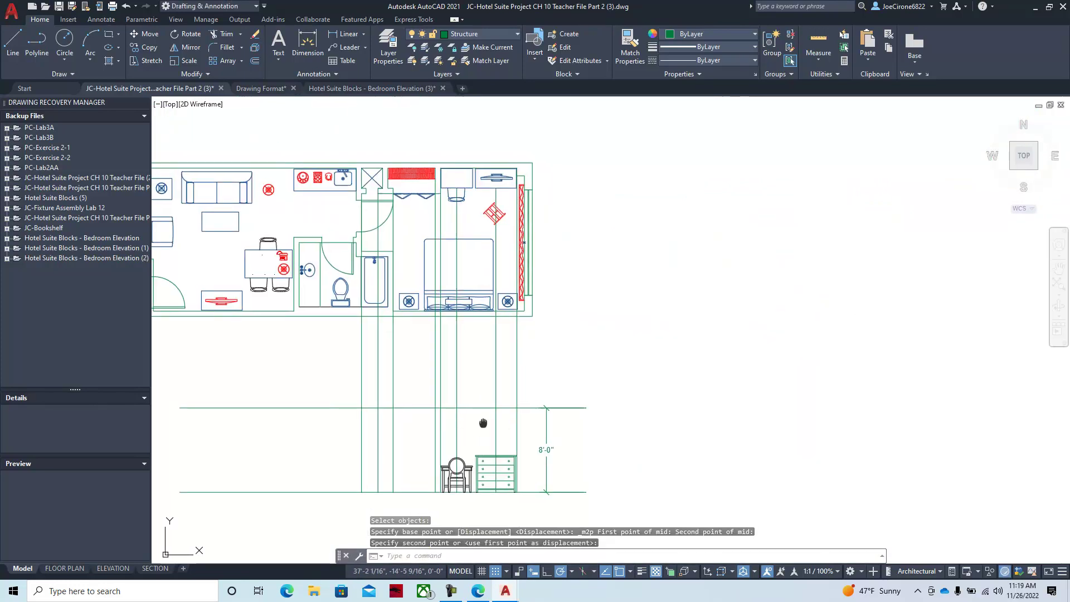
scroll(466, 378, up, 4)
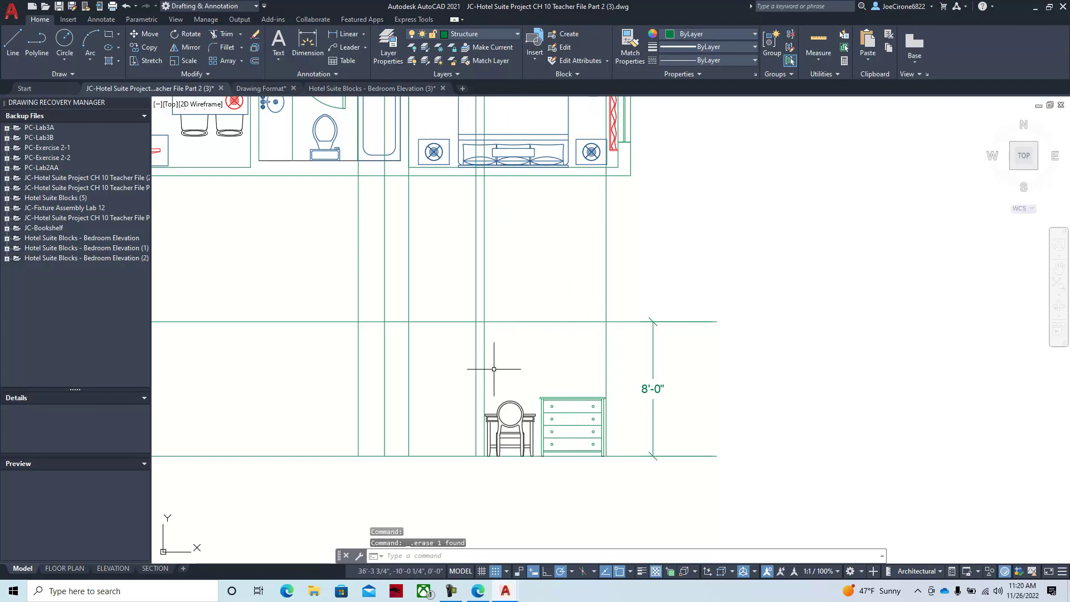
Trim the three projection lines of the desk, dresser and closet wall between the floor plan and the elevation's ceiling line.
click(217, 36)
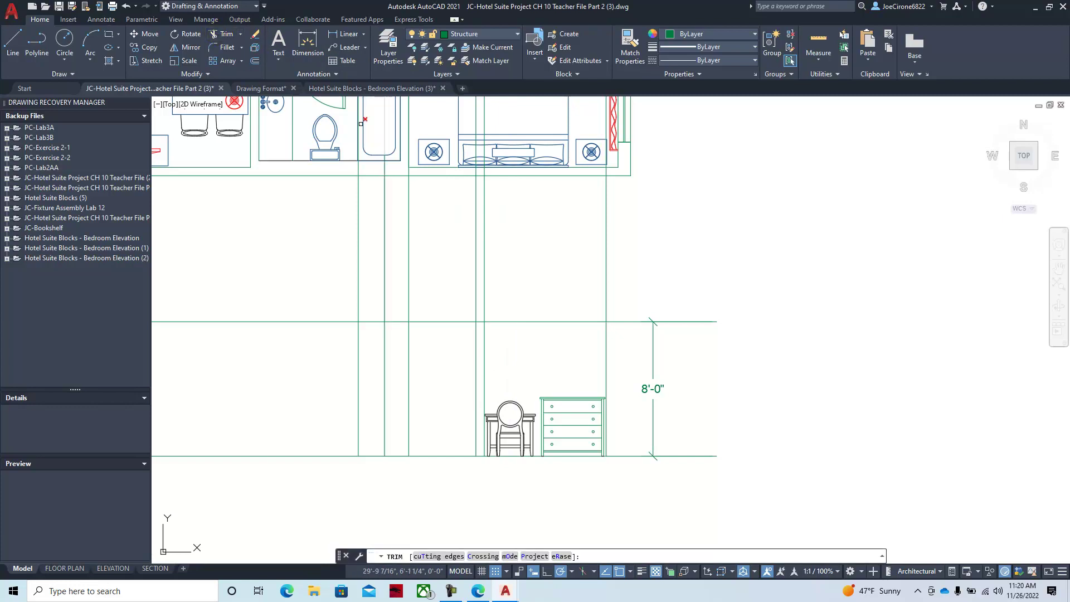
drag(647, 268, 452, 297)
middle_drag(331, 193, 402, 360)
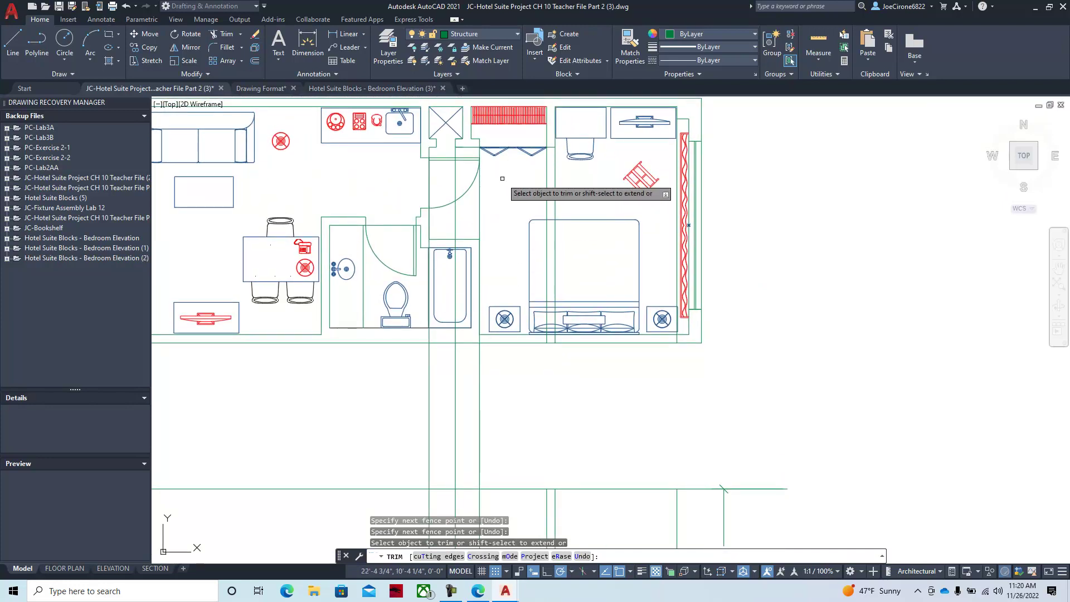
scroll(499, 251, down, 1)
scroll(498, 252, up, 3)
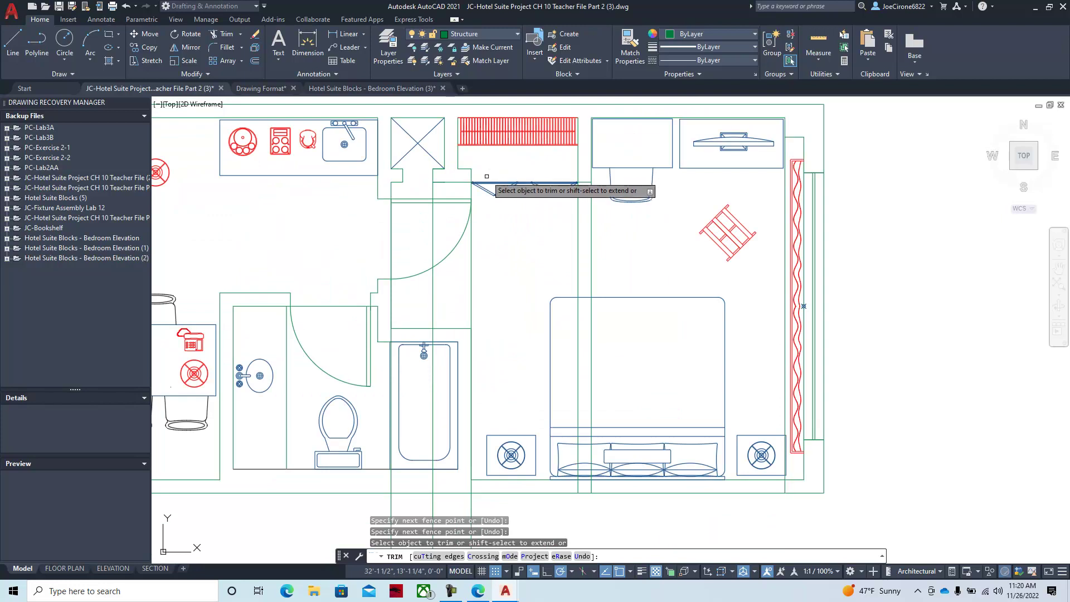
key(Escape)
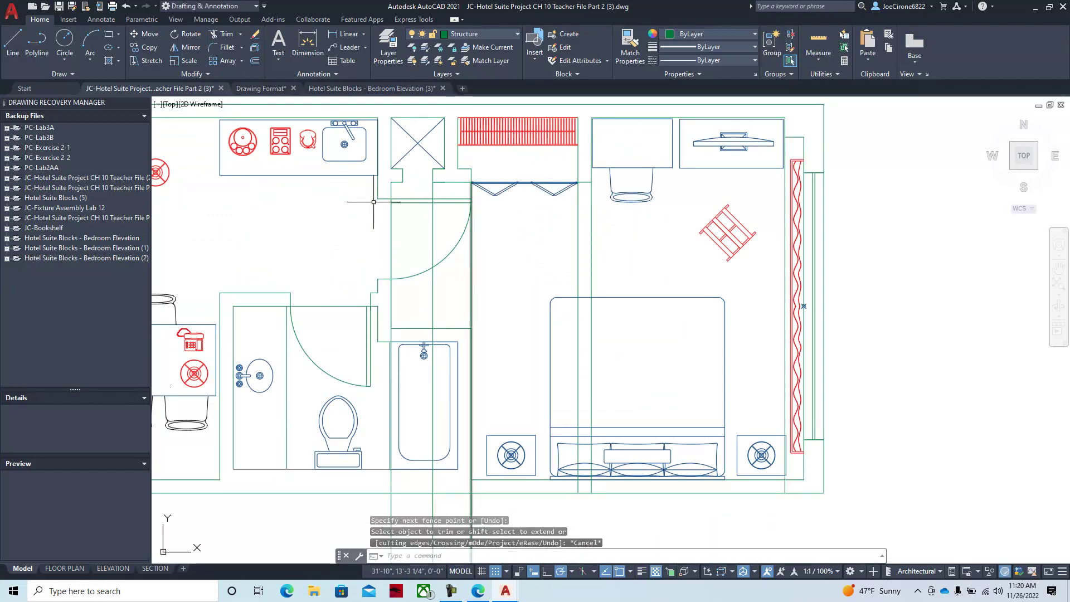
Draw a vertical projection line from the mid-between-2-points center of the bifold closet opening in the plan down past the elevation's floor line.
click(12, 43)
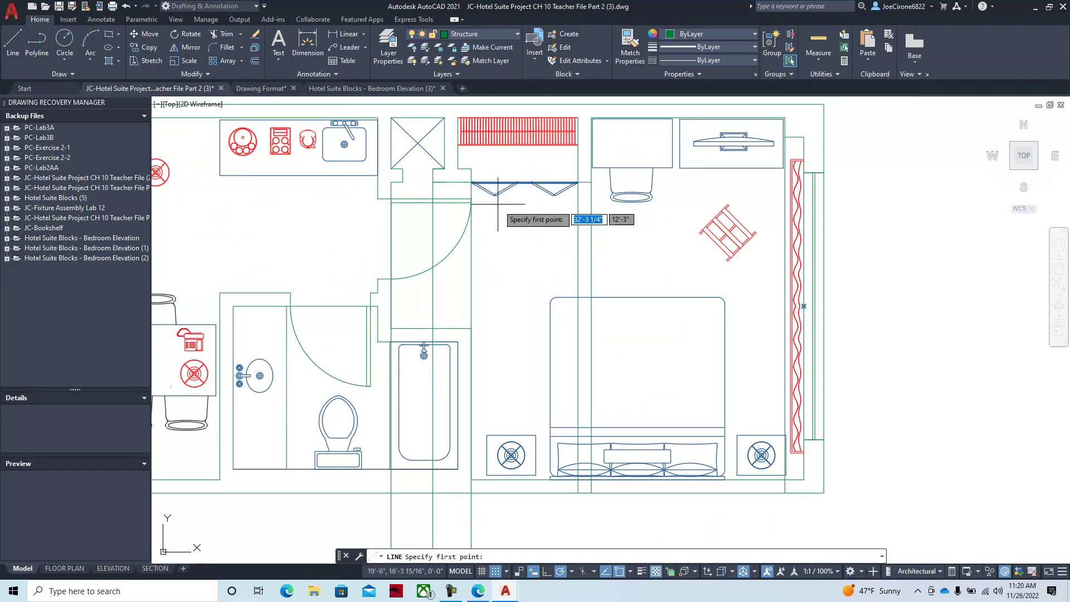
scroll(471, 206, up, 5)
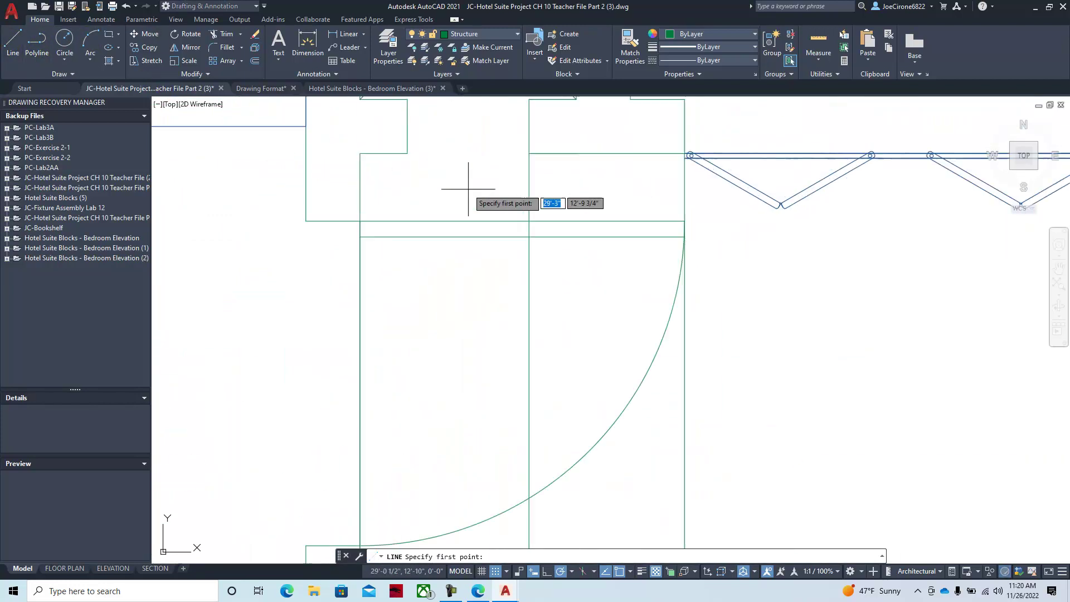
shift+right_click(755, 320)
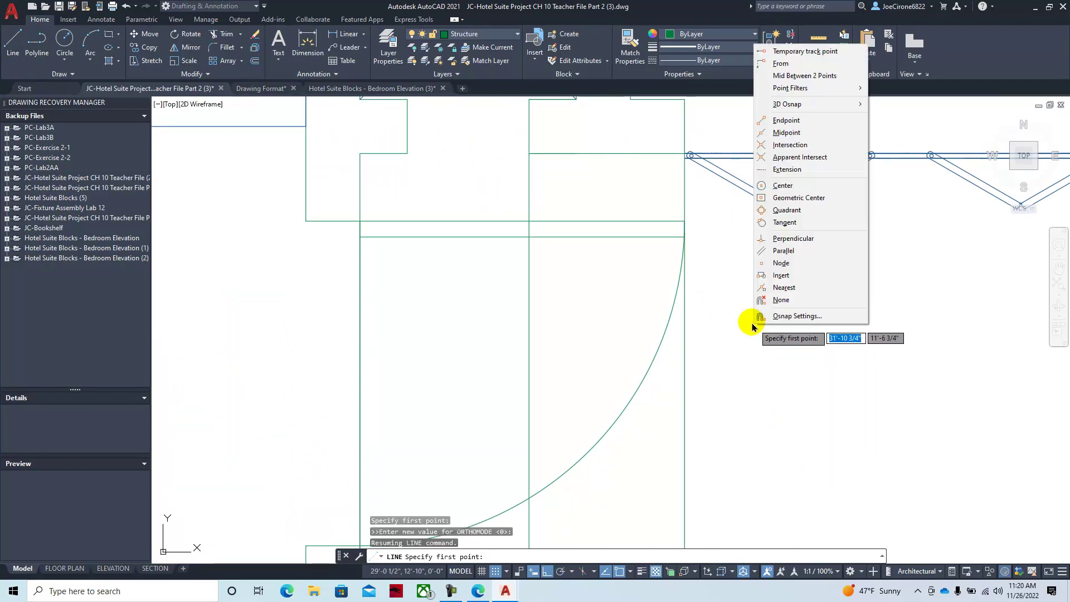
click(797, 81)
scroll(685, 156, up, 5)
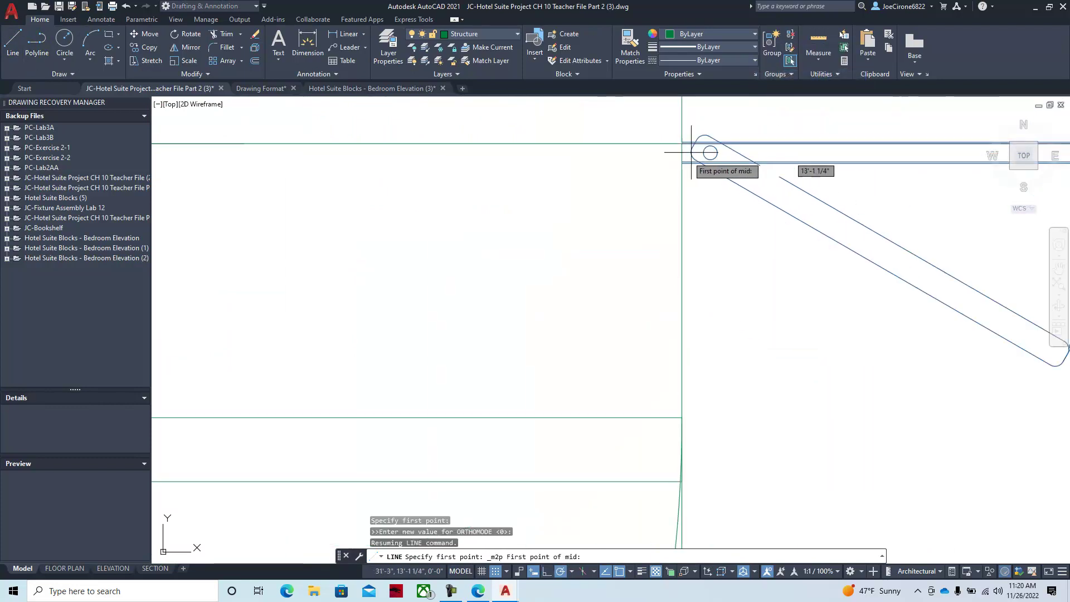
click(682, 143)
scroll(919, 239, down, 5)
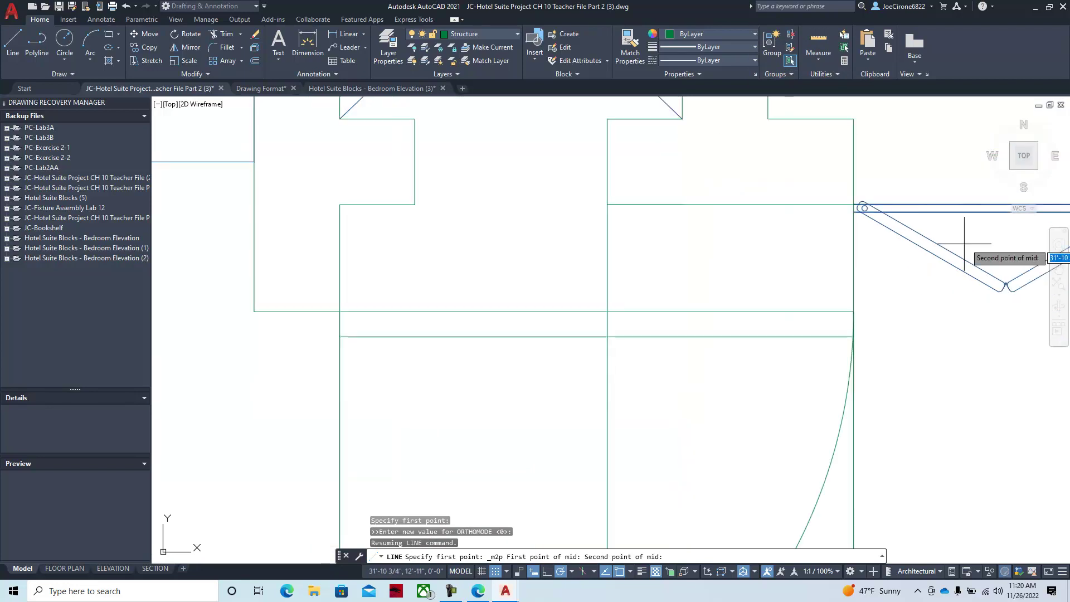
scroll(958, 279, up, 2)
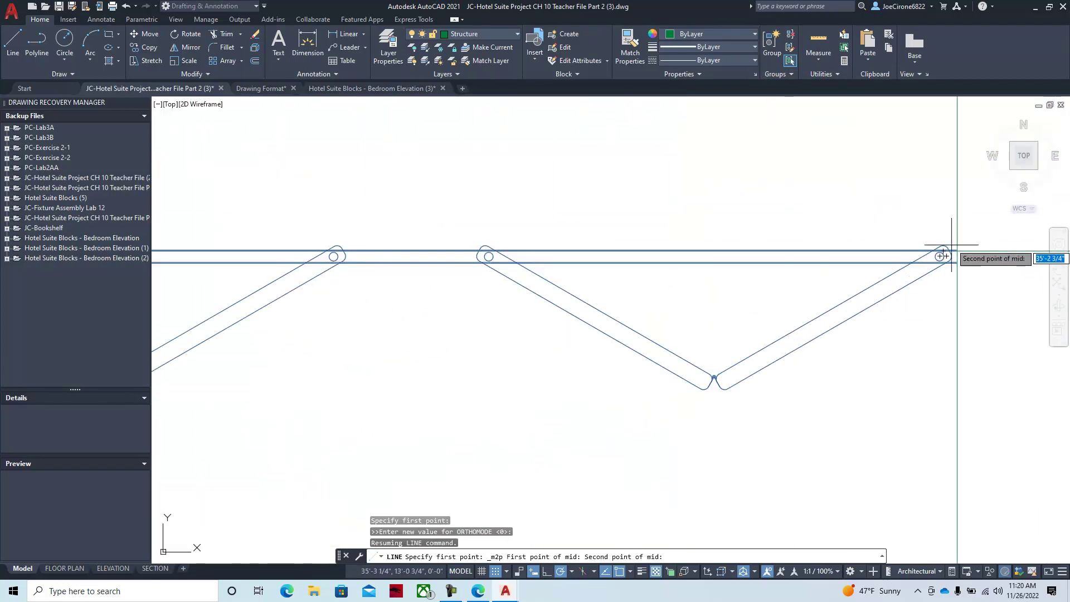
click(957, 249)
scroll(430, 437, down, 5)
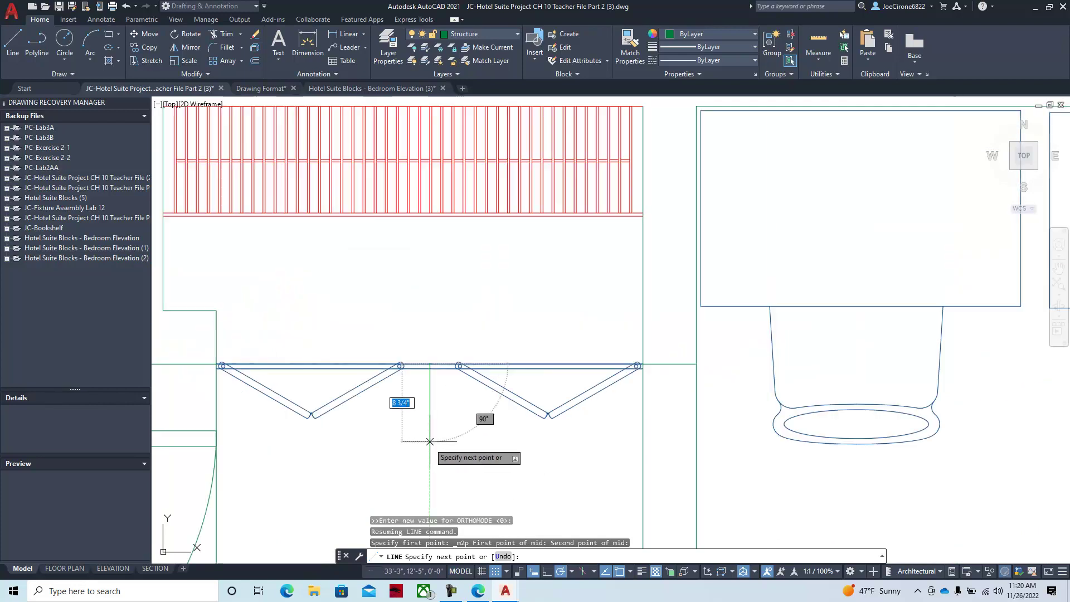
scroll(430, 442, up, 8)
scroll(686, 375, down, 5)
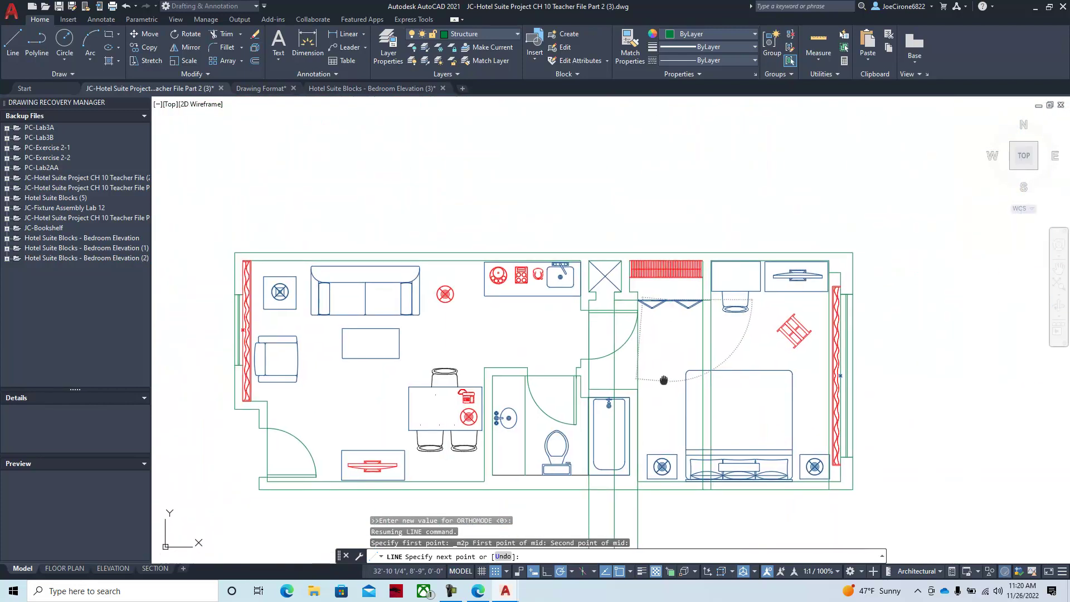
scroll(657, 382, up, 5)
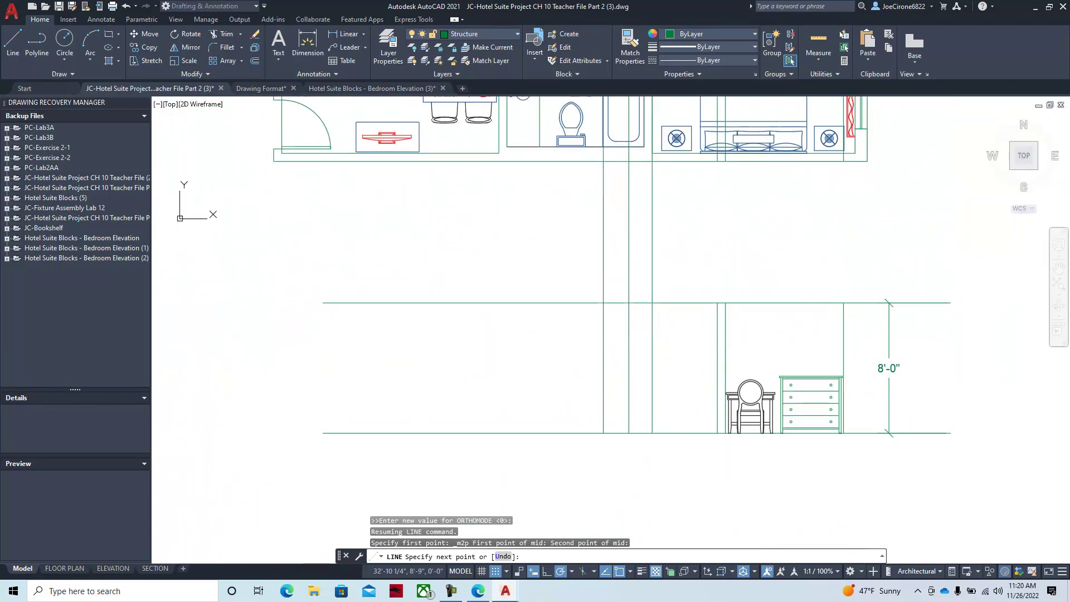
click(686, 466)
key(Escape)
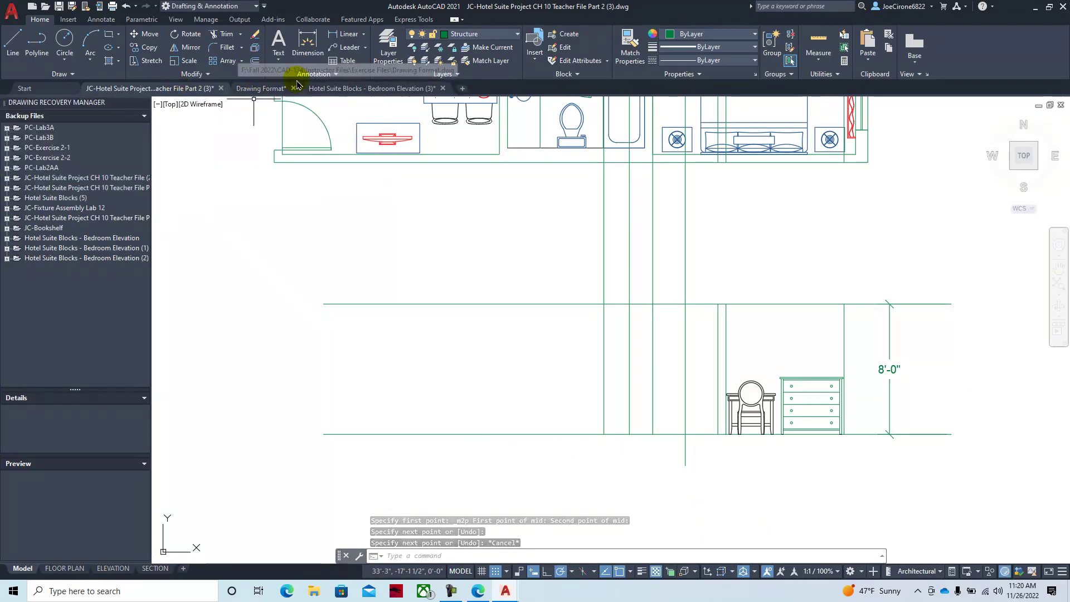
Copy the louvered closet door block from Hotel Suite Blocks - Bedroom Elevation (3) and paste it near the floor line in the hotel suite drawing.
click(335, 90)
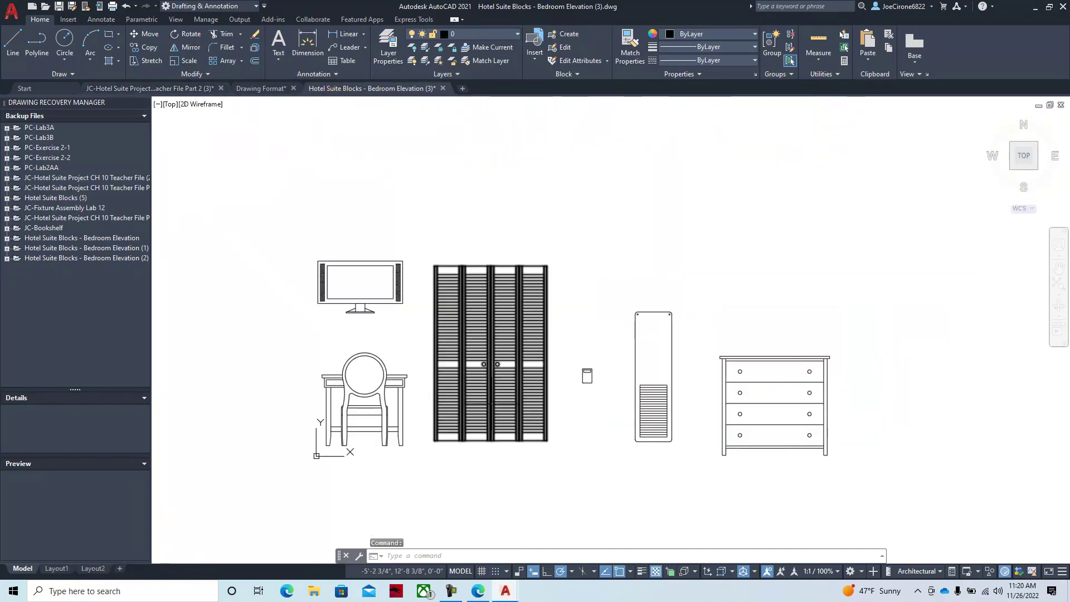
click(507, 369)
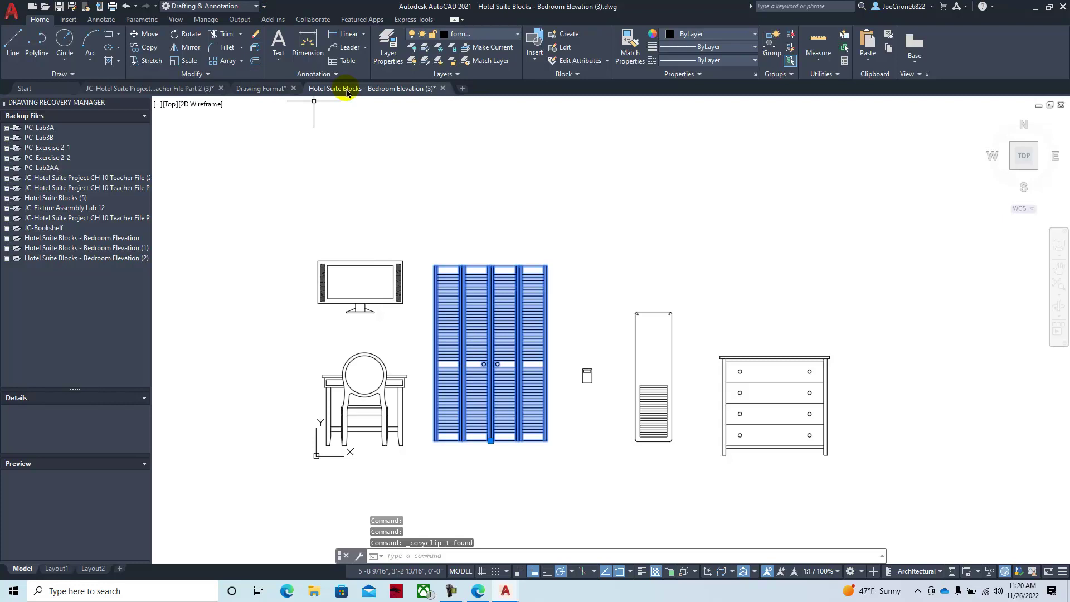
mouse_move(348, 93)
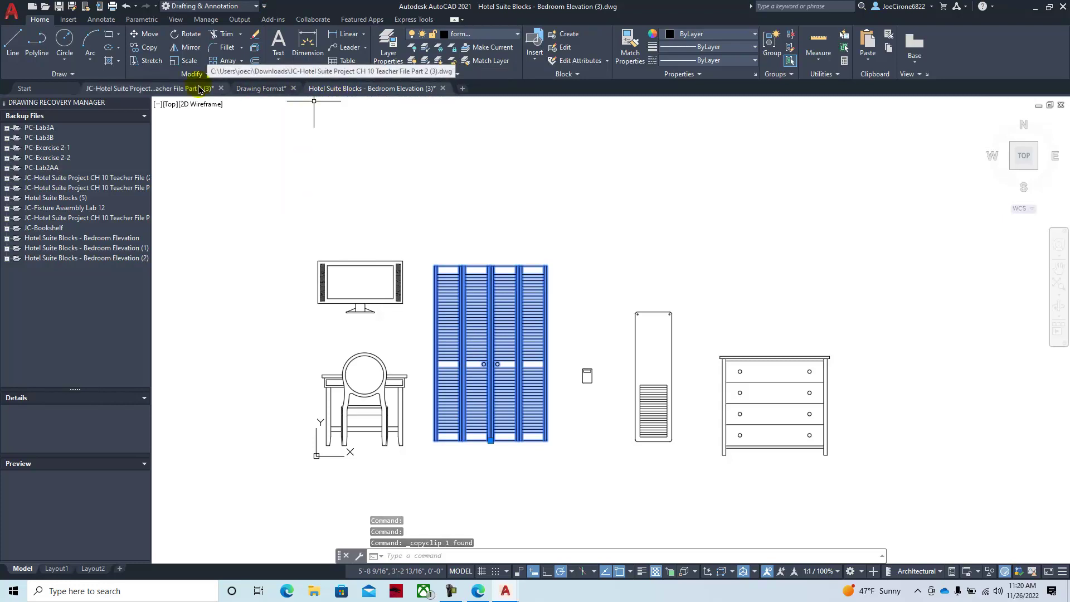
click(168, 88)
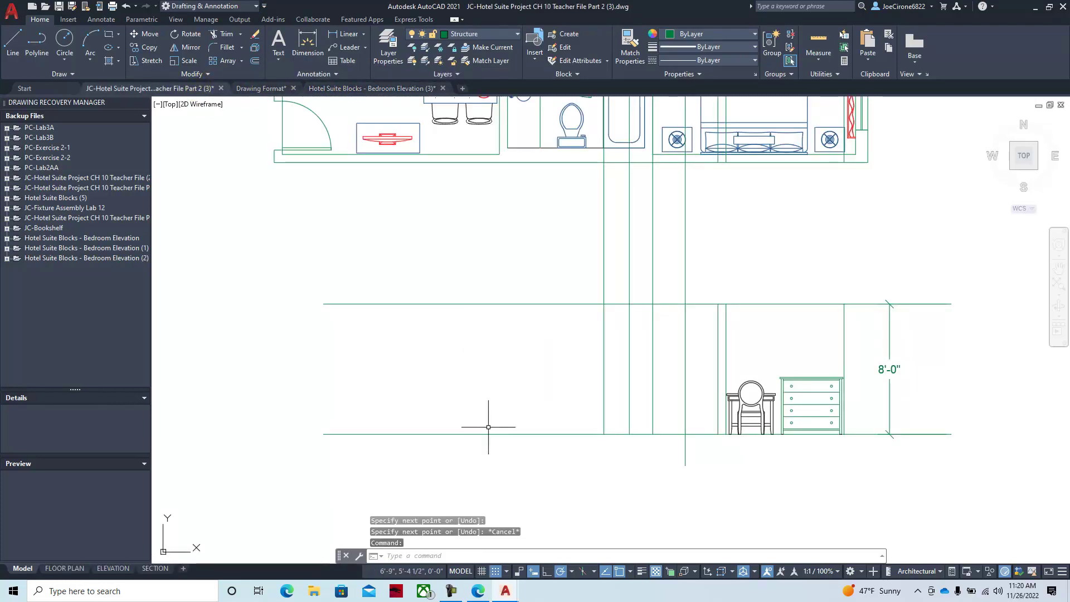
key(ctrl+v)
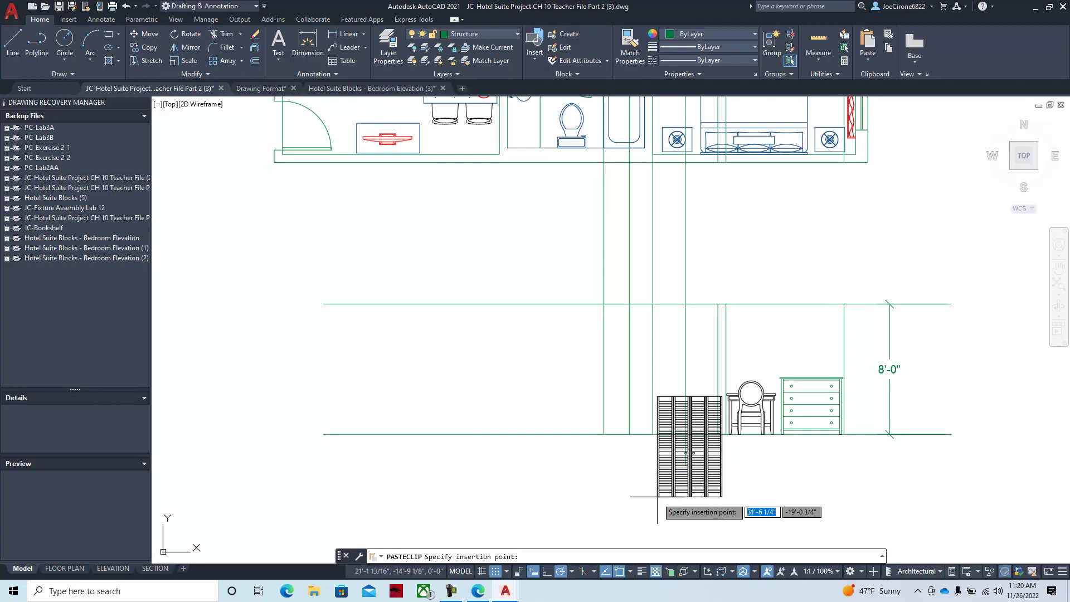
click(575, 479)
Offset the elevation's floor line 1" upward.
scroll(674, 428, up, 6)
scroll(673, 429, down, 3)
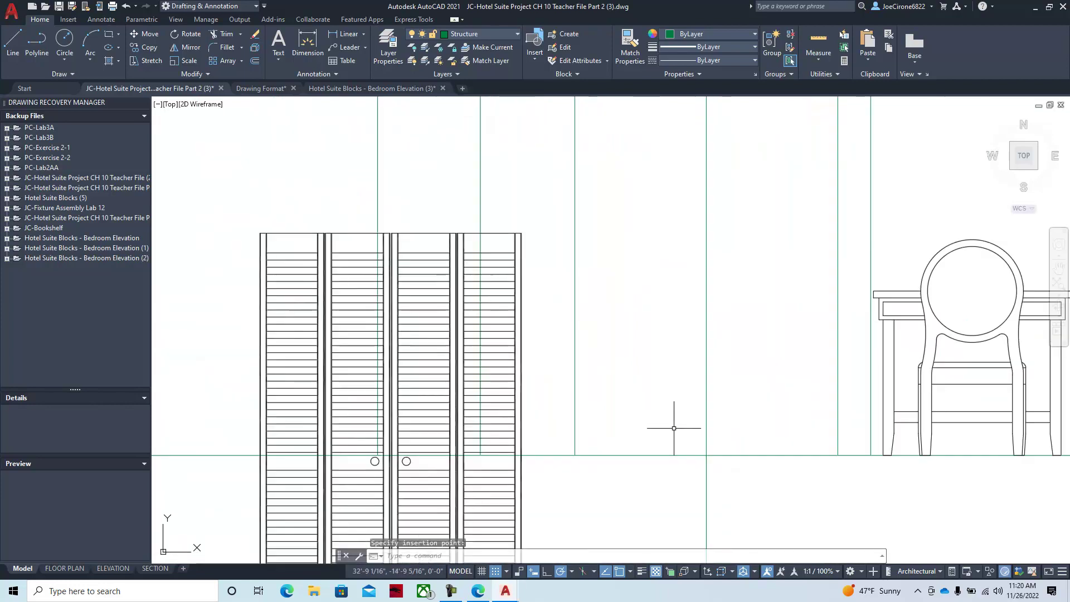
middle_drag(673, 429, 622, 365)
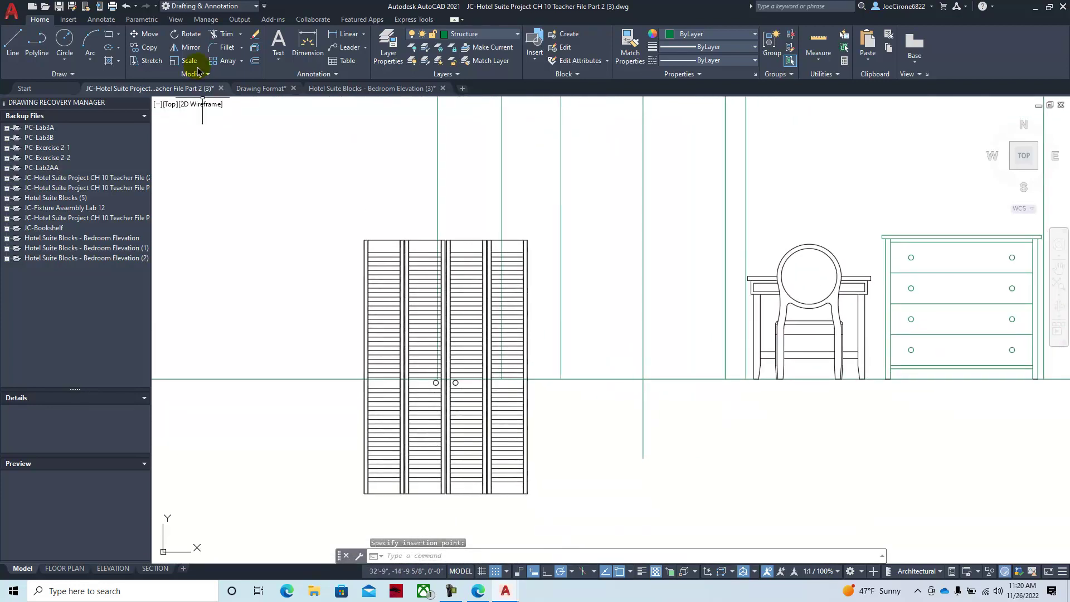
click(255, 62)
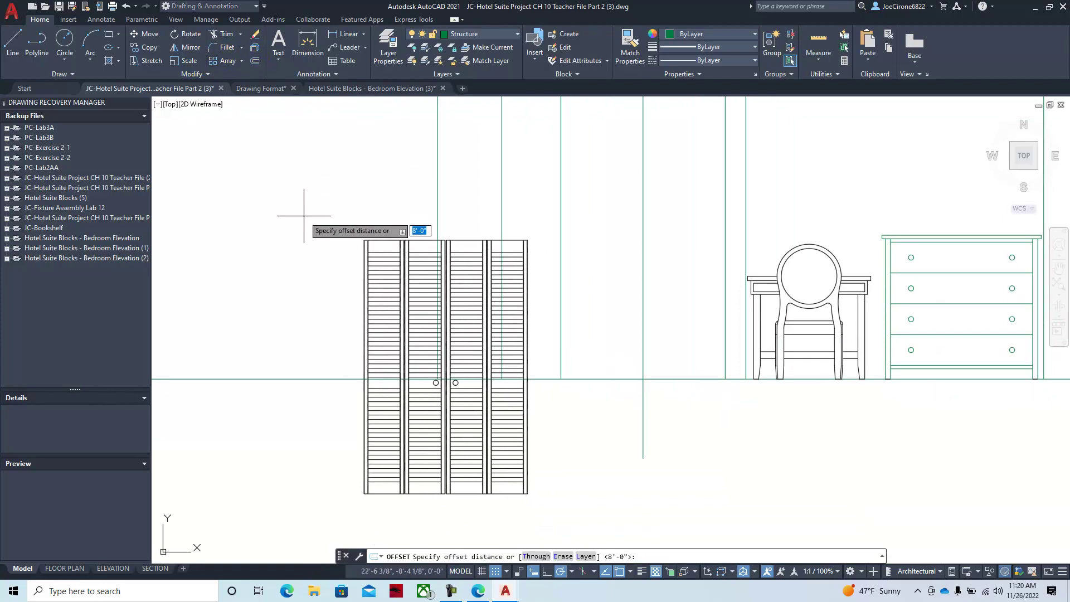
key(Return)
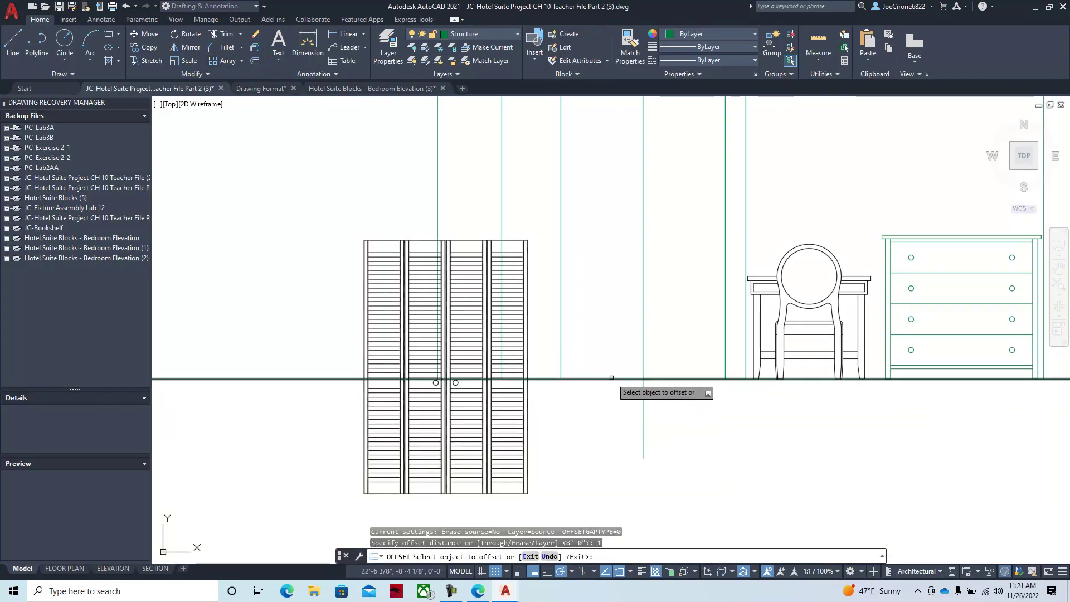
click(611, 378)
click(610, 328)
key(Escape)
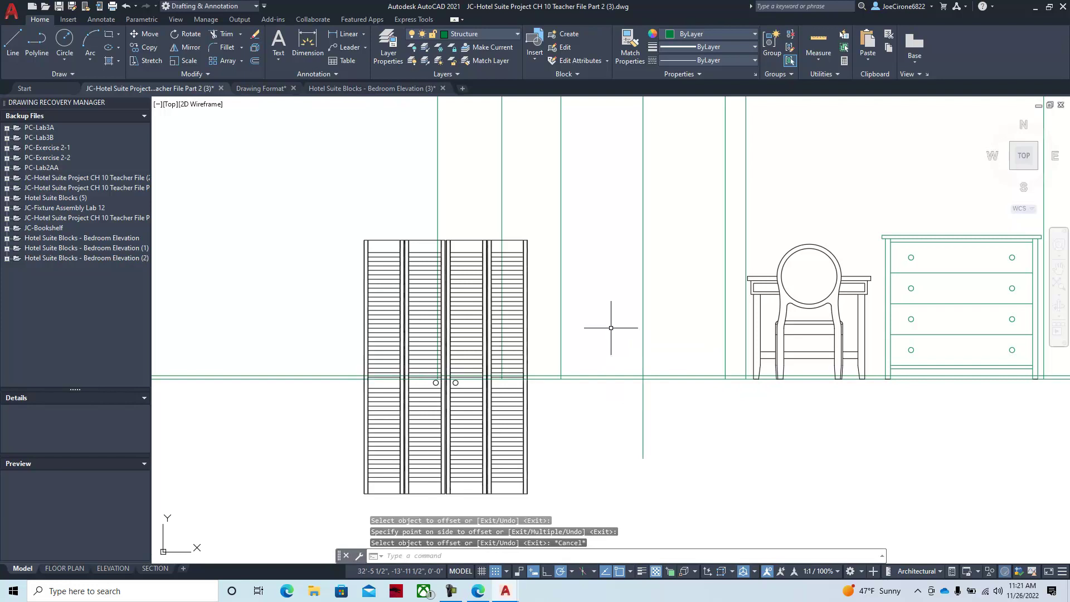
Move the closet doors from the mid-between-2-points base point of their bottom corners to where the closet's center line meets the offset floor line.
click(150, 34)
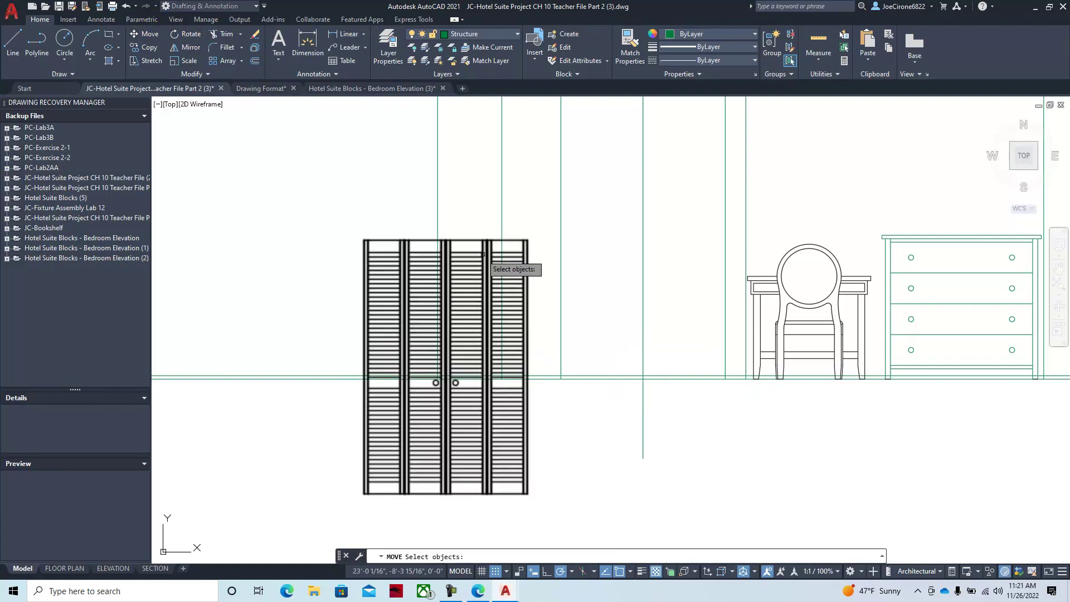
click(511, 251)
key(Return)
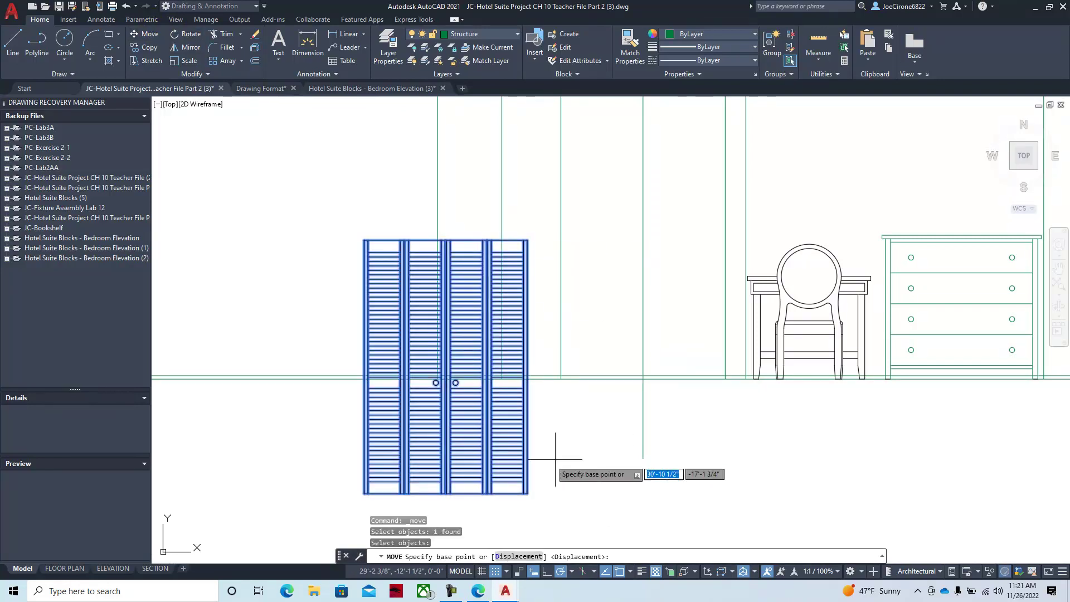
shift+right_click(633, 456)
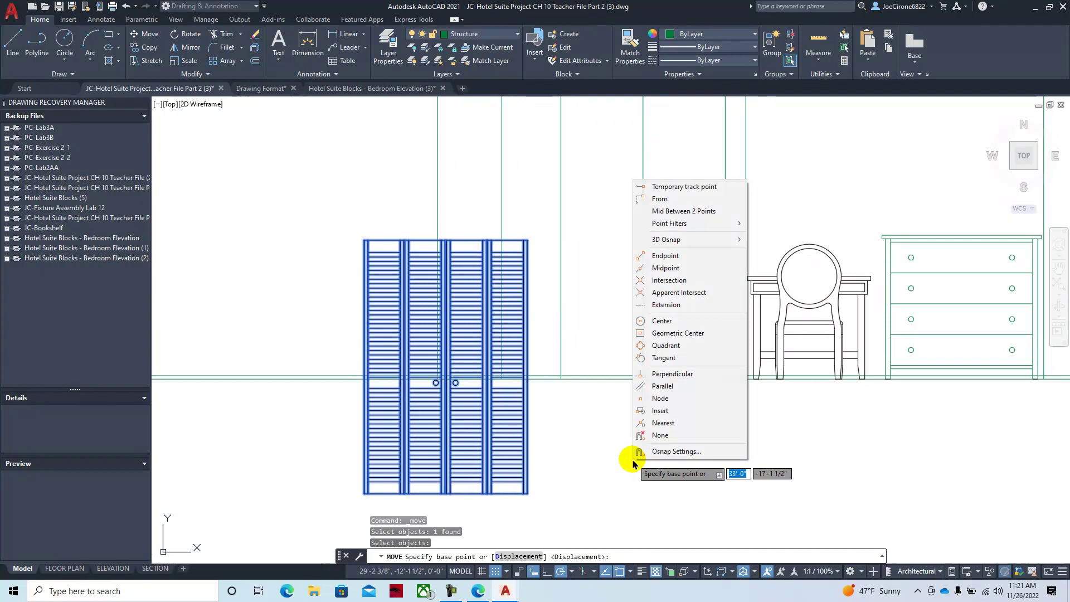
click(682, 211)
scroll(367, 474, up, 8)
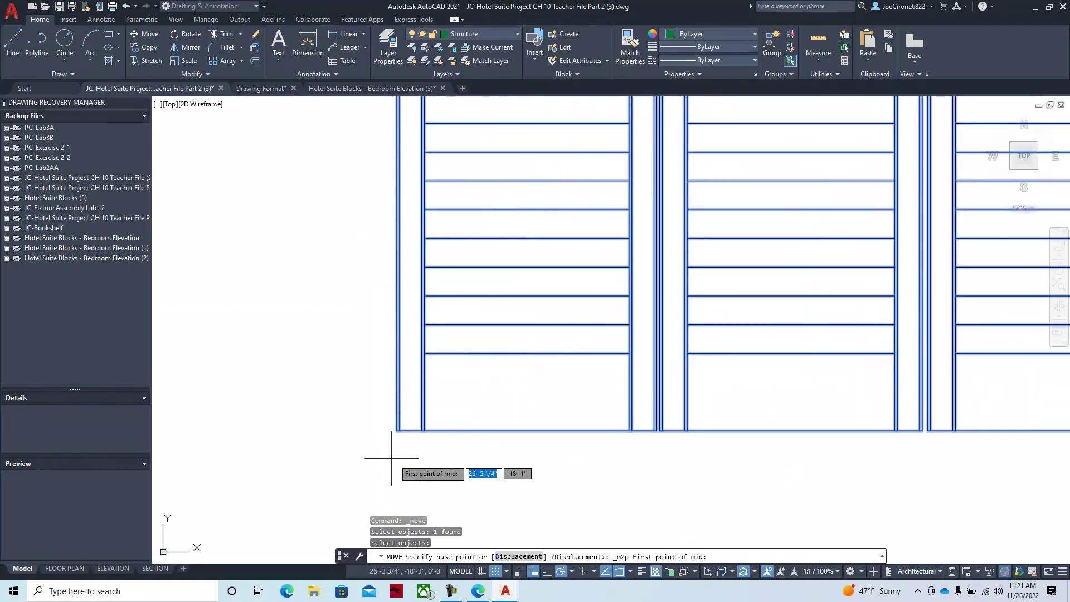
click(397, 431)
middle_drag(934, 469, 249, 483)
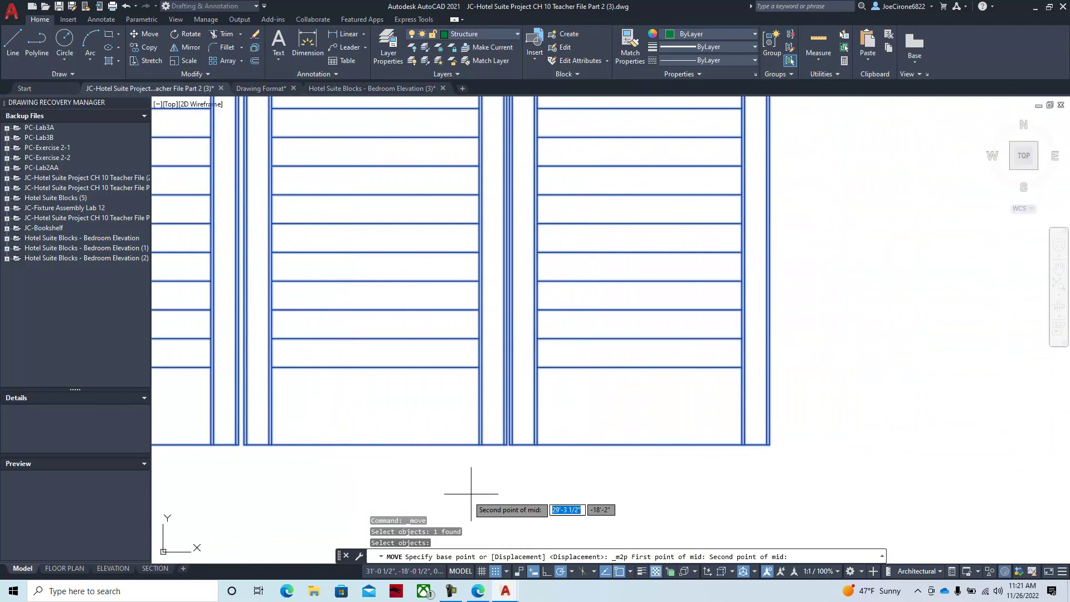
click(770, 445)
scroll(797, 346, down, 8)
middle_drag(764, 341, 561, 394)
scroll(724, 324, up, 8)
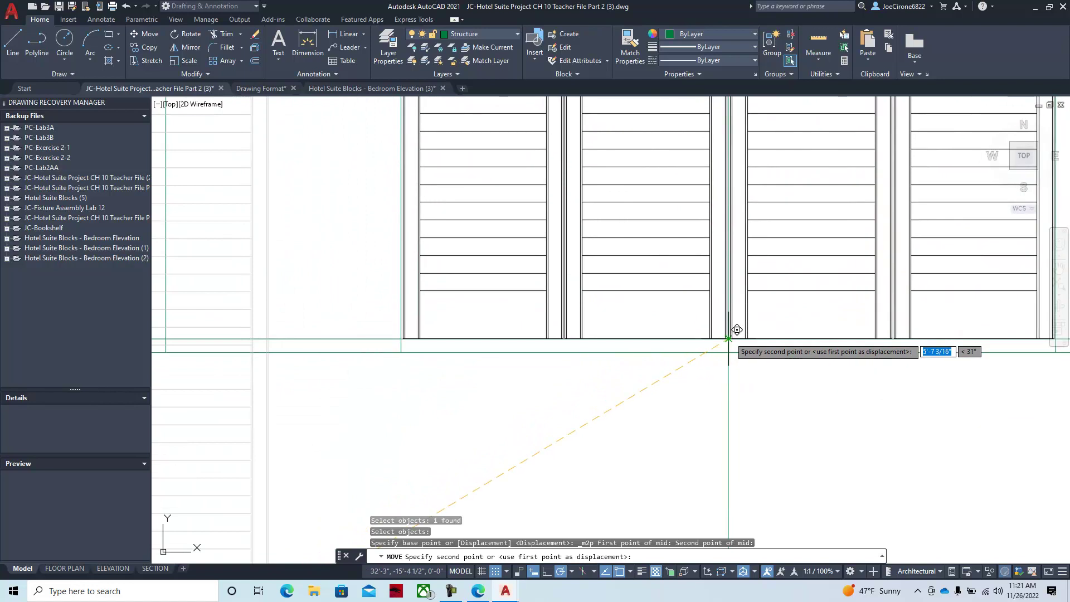
click(728, 352)
Erase the projection line running through the center of the closet doors.
scroll(741, 390, down, 5)
middle_drag(759, 430, 626, 473)
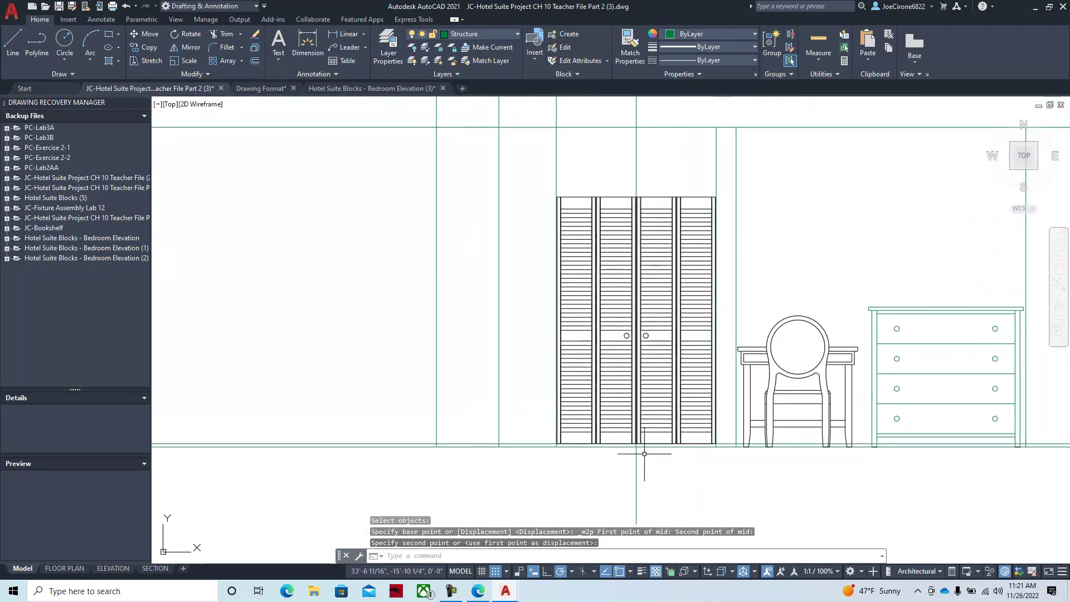
middle_drag(652, 289, 610, 355)
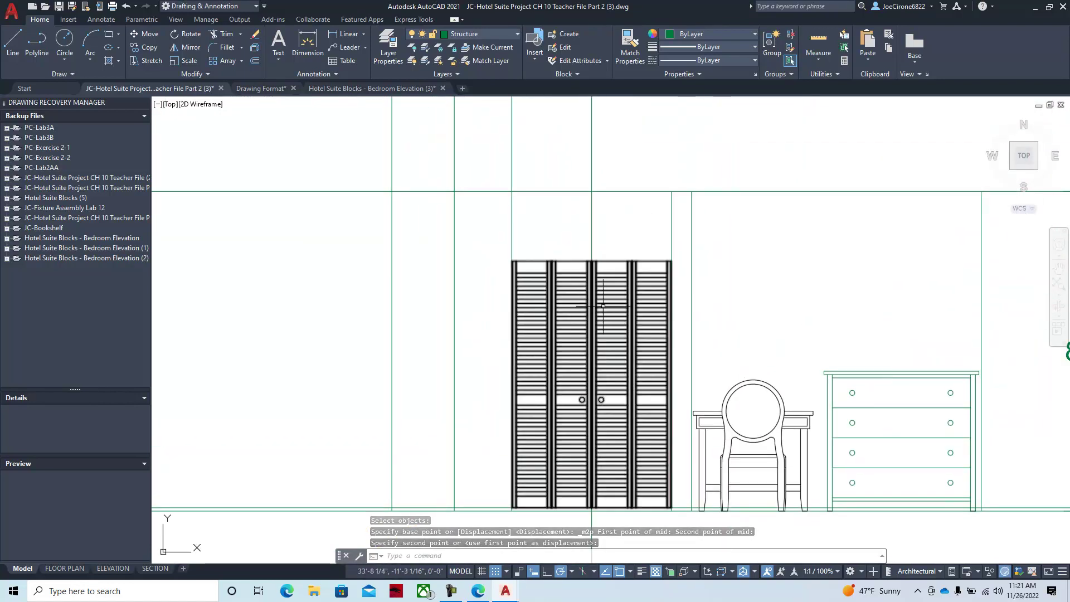
click(604, 221)
click(565, 229)
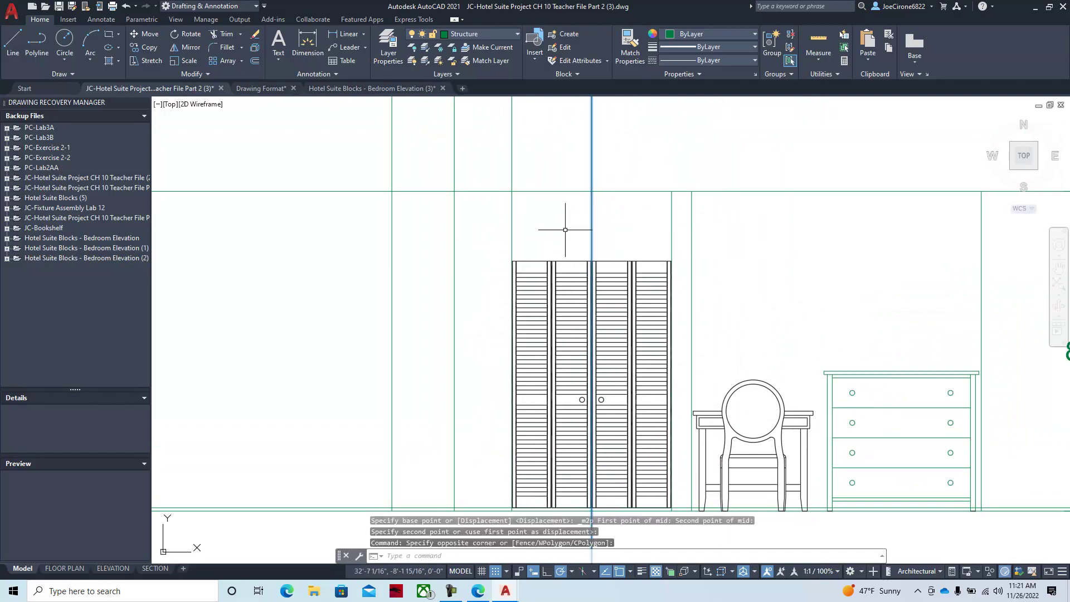
key(Delete)
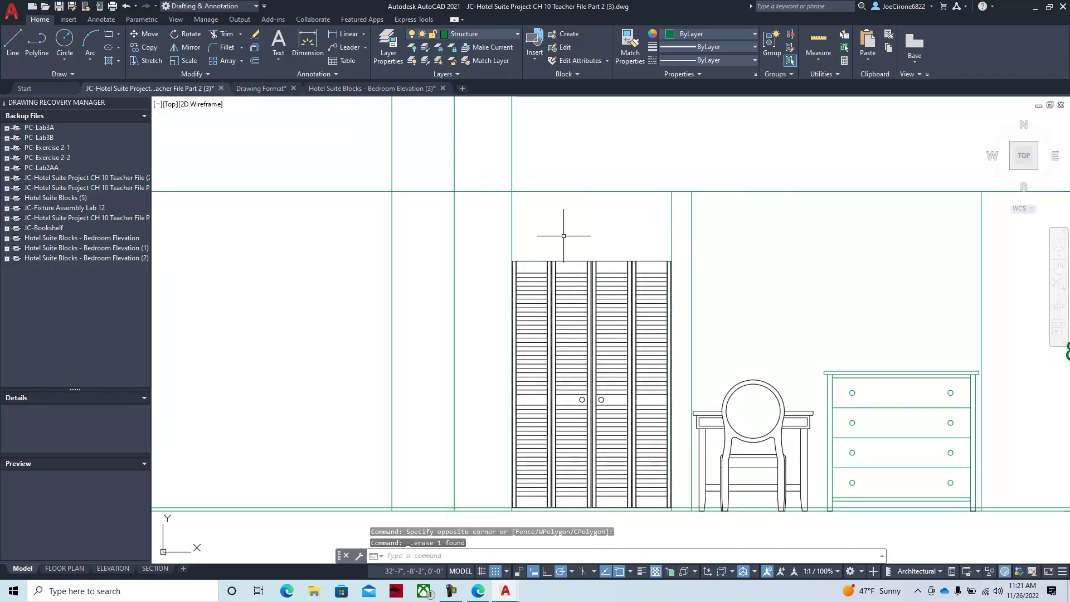
scroll(547, 296, up, 2)
scroll(551, 350, up, 5)
scroll(561, 344, down, 3)
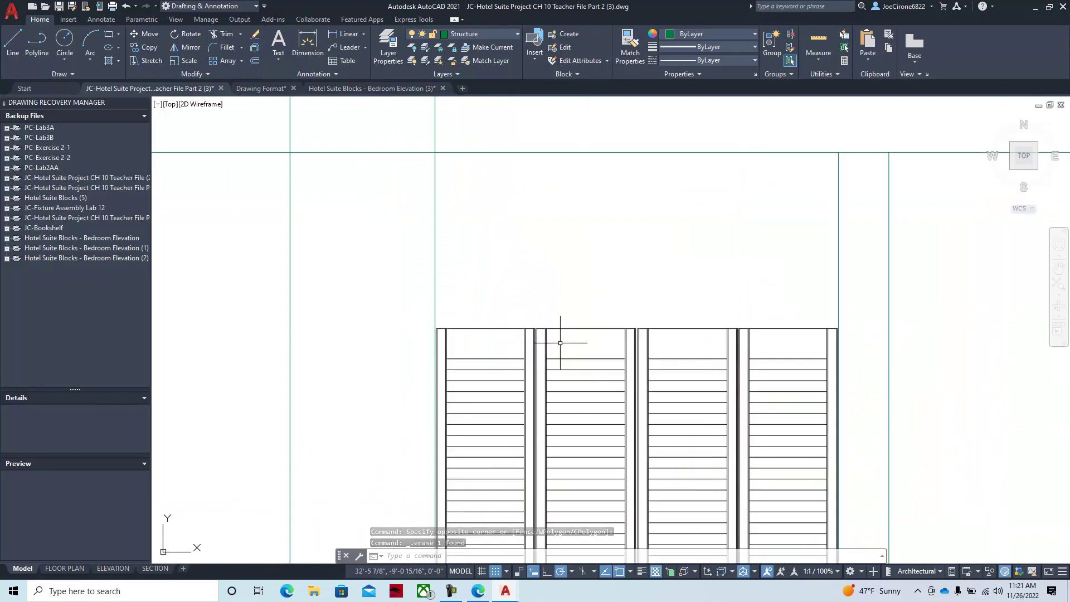
Draw a horizontal line along the top of the louvered closet doors, from their top-right corner to past the left projection line.
click(14, 44)
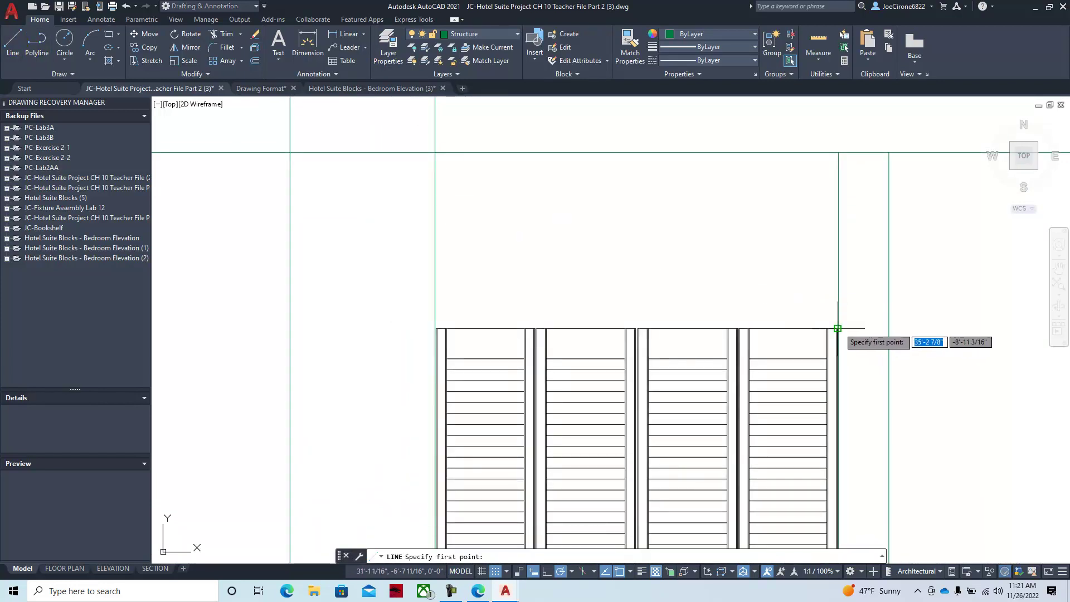
scroll(837, 328, up, 5)
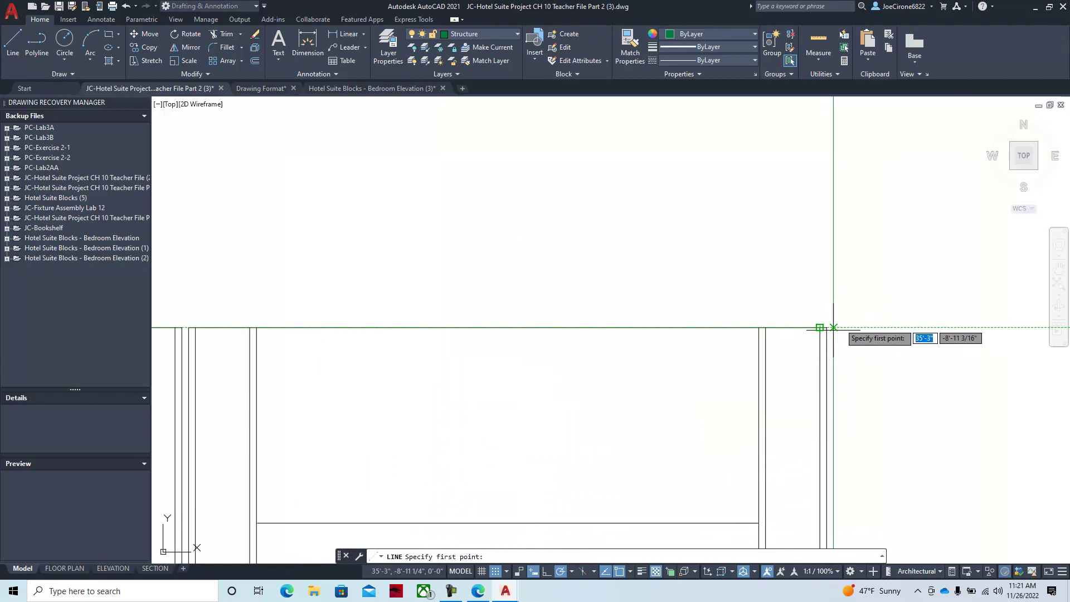
click(833, 327)
scroll(358, 346, down, 2)
middle_drag(353, 337, 829, 337)
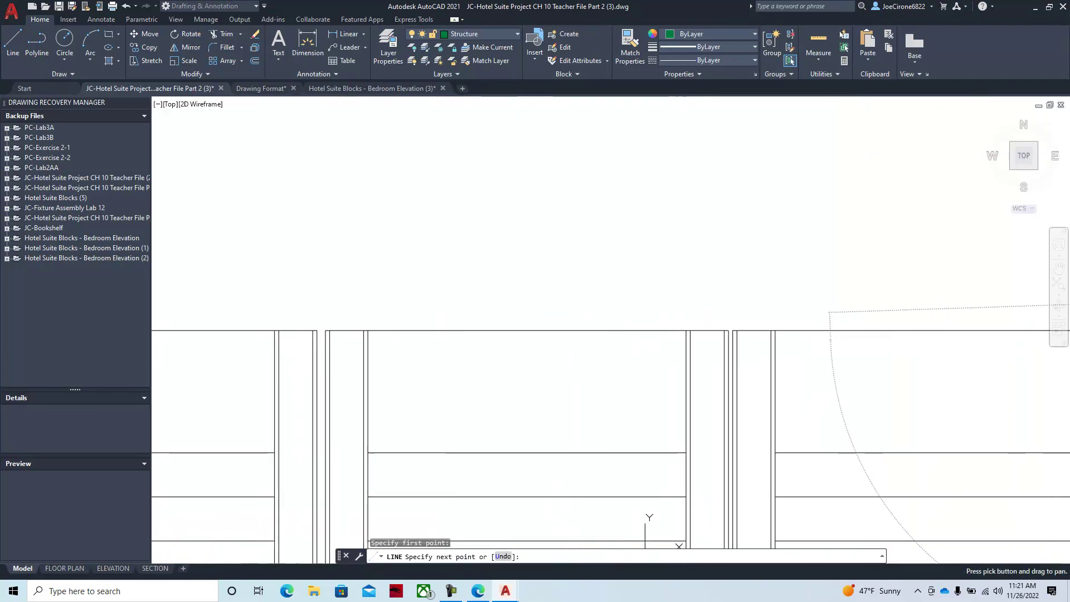
scroll(829, 338, down, 3)
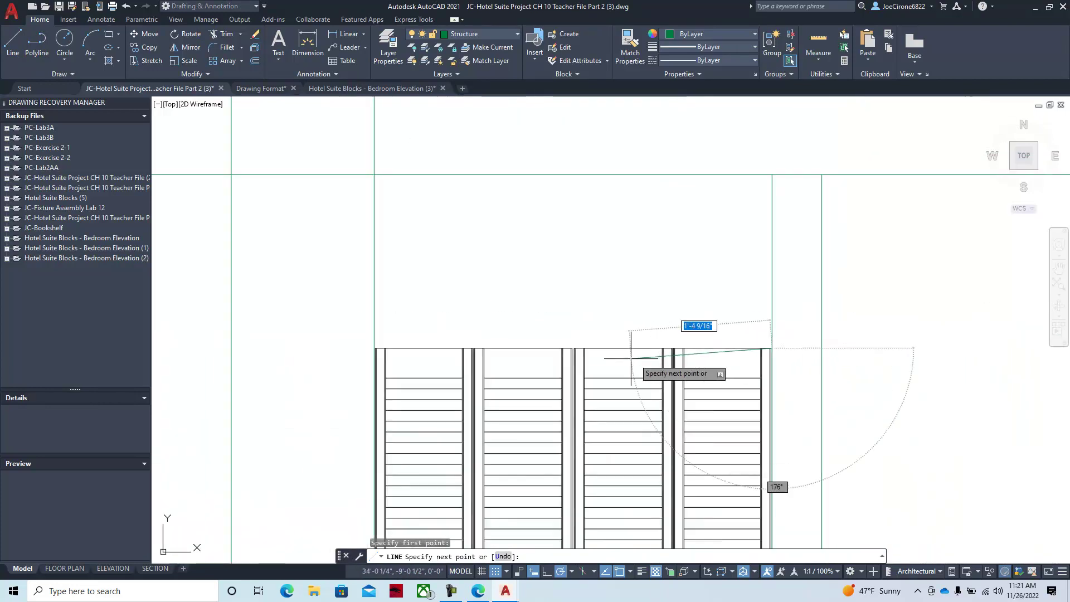
click(331, 348)
key(Escape)
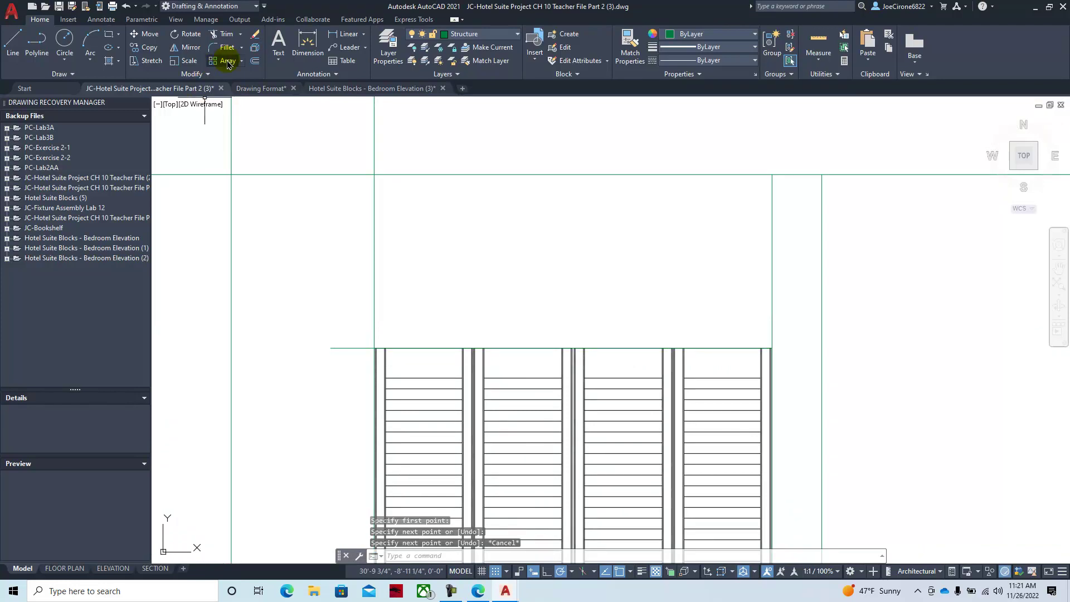
Offset the line at the top of the closet doors 0.5" upward.
click(256, 63)
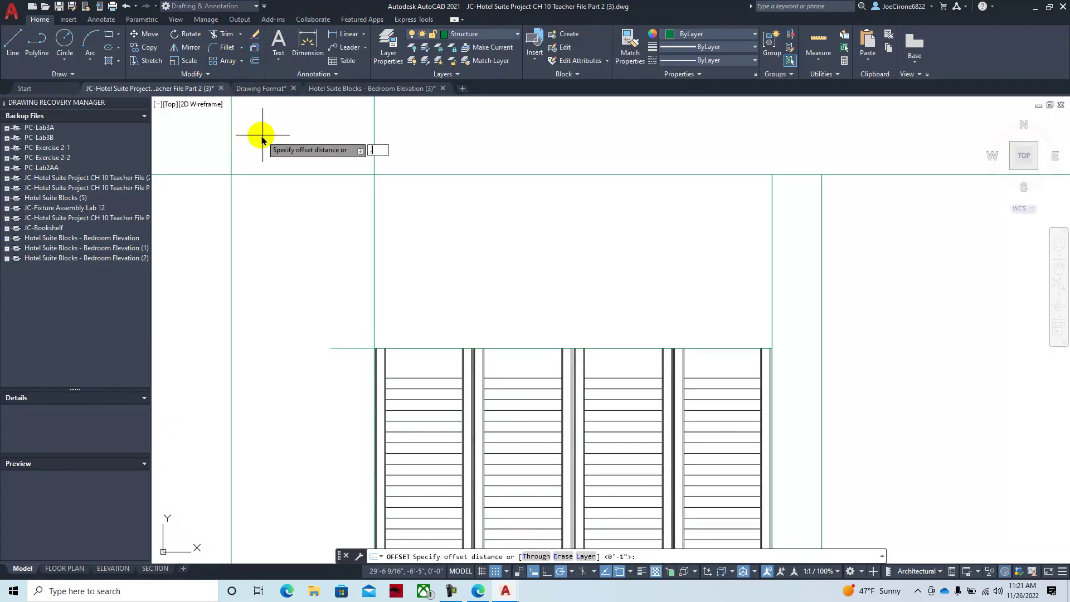
key(Return)
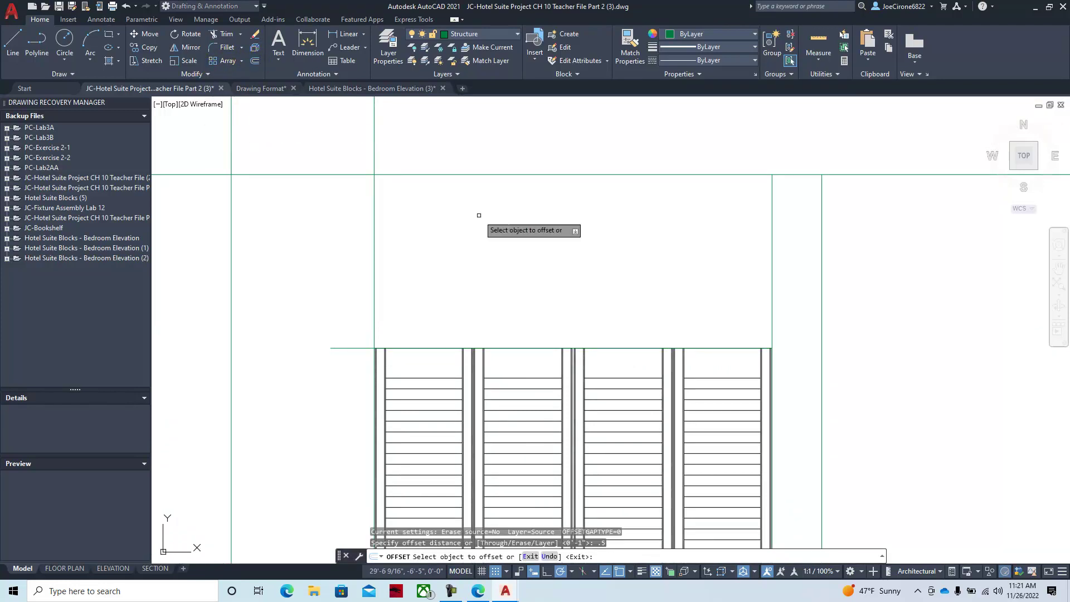
click(353, 347)
click(354, 318)
key(Escape)
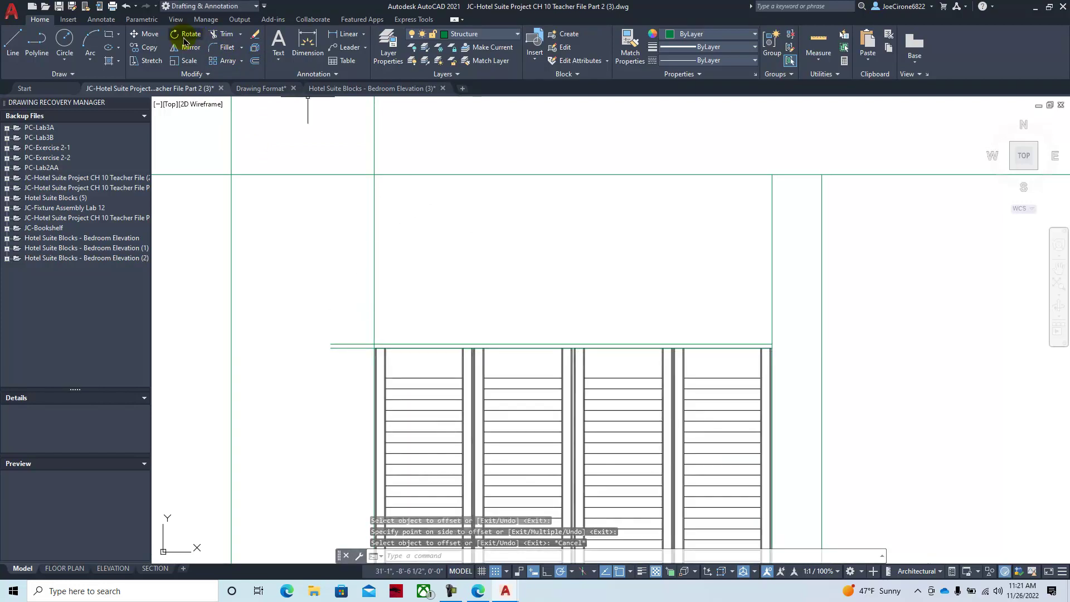
Trim the overhanging left ends of both door-top lines and the left projection line between the closet opening and the ceiling.
click(226, 34)
mouse_move(337, 382)
mouse_down()
mouse_move(353, 328)
mouse_move(343, 308)
mouse_move(408, 304)
mouse_up()
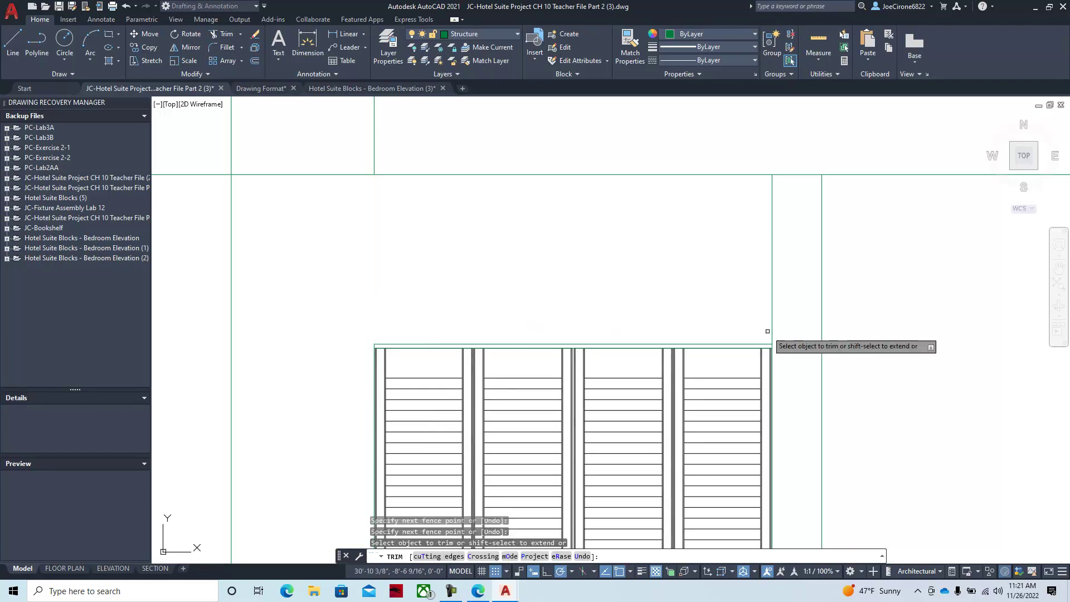
click(797, 313)
key(Escape)
Trim the offset floor line on both sides of the closet doors, back to the neighbouring vertical projection lines.
scroll(627, 334, down, 6)
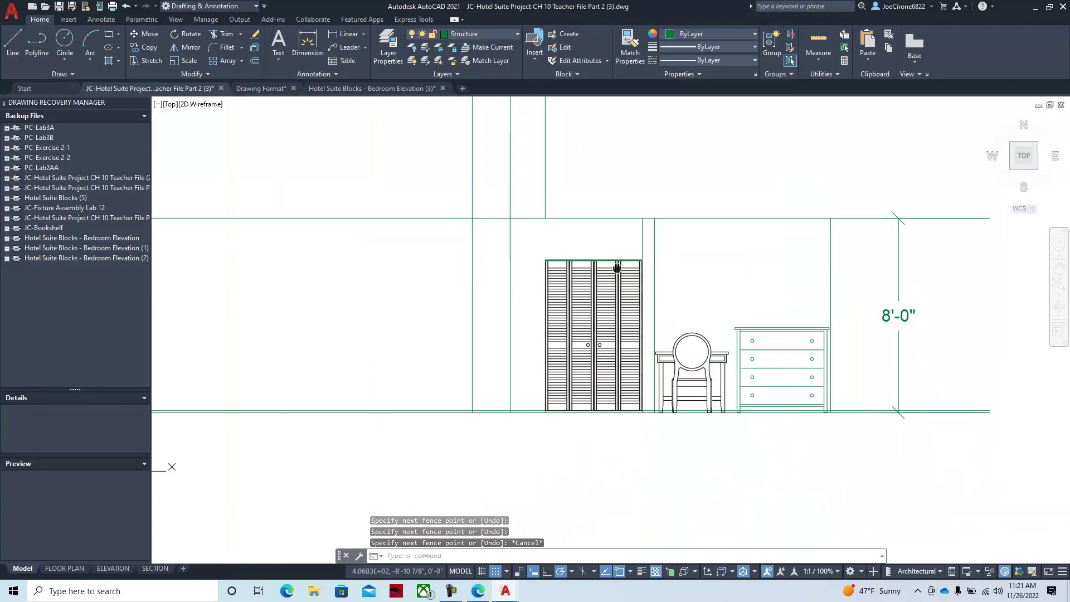
scroll(606, 399, up, 6)
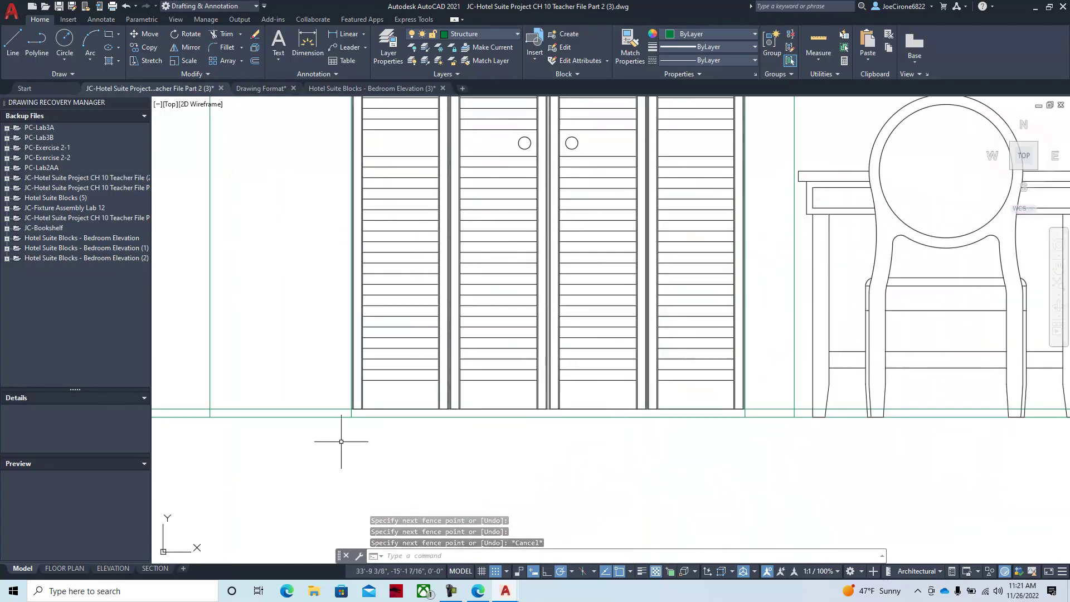
scroll(326, 361, down, 2)
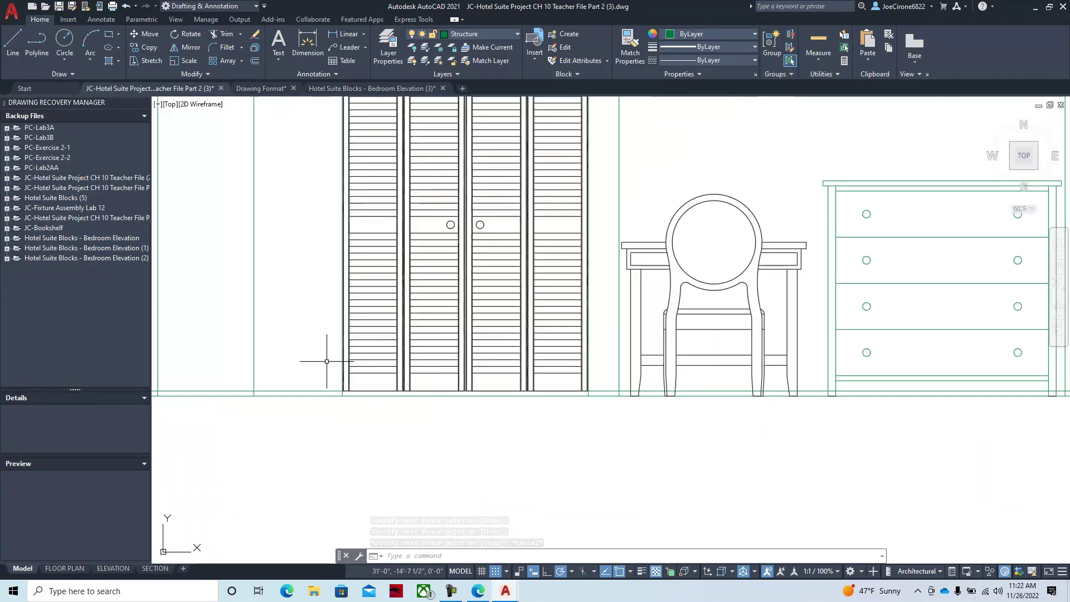
click(222, 35)
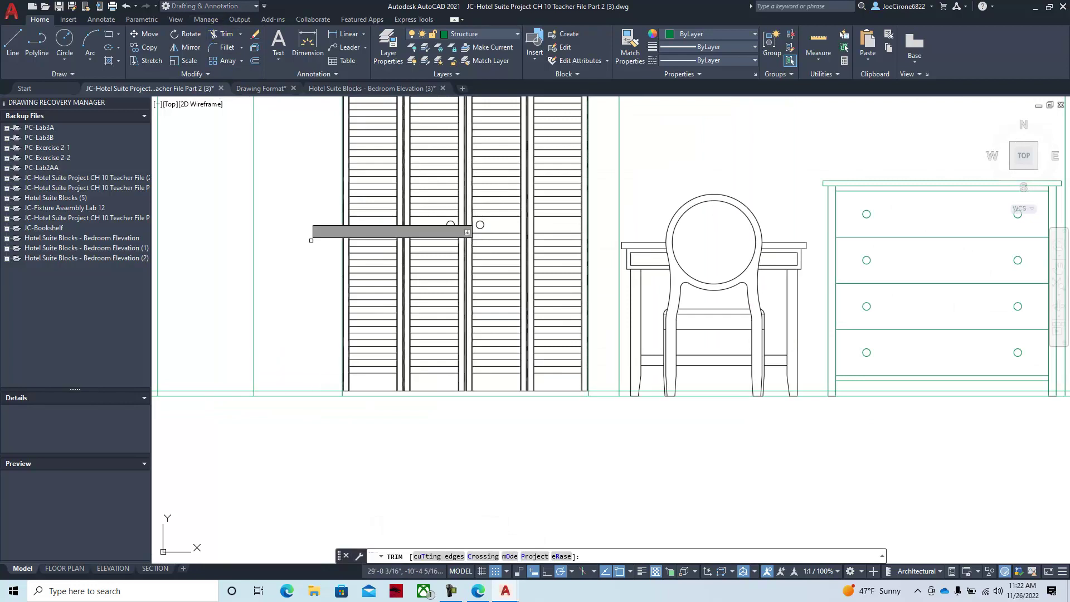
drag(312, 364, 303, 394)
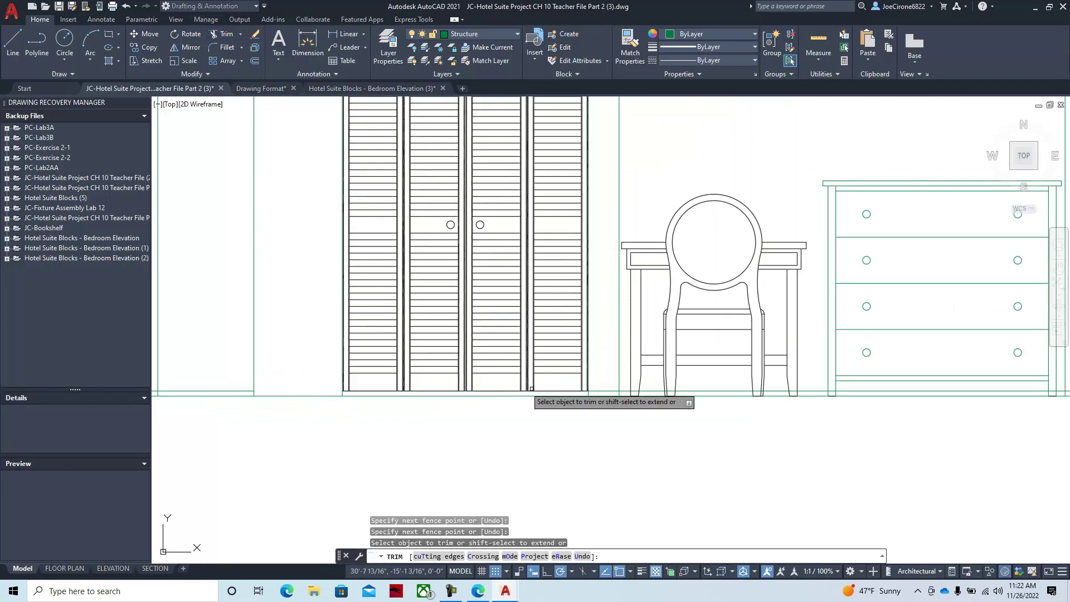
drag(604, 383, 605, 396)
scroll(638, 401, up, 2)
key(Escape)
Erase the remaining piece of the offset floor line behind the desk and dresser.
click(673, 386)
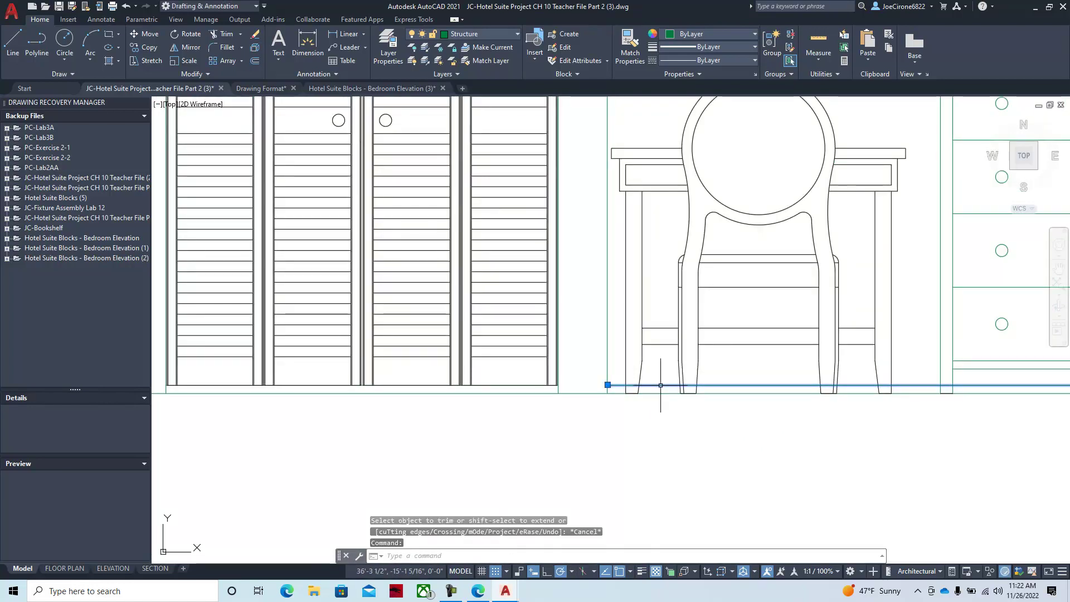
key(Delete)
scroll(663, 390, down, 4)
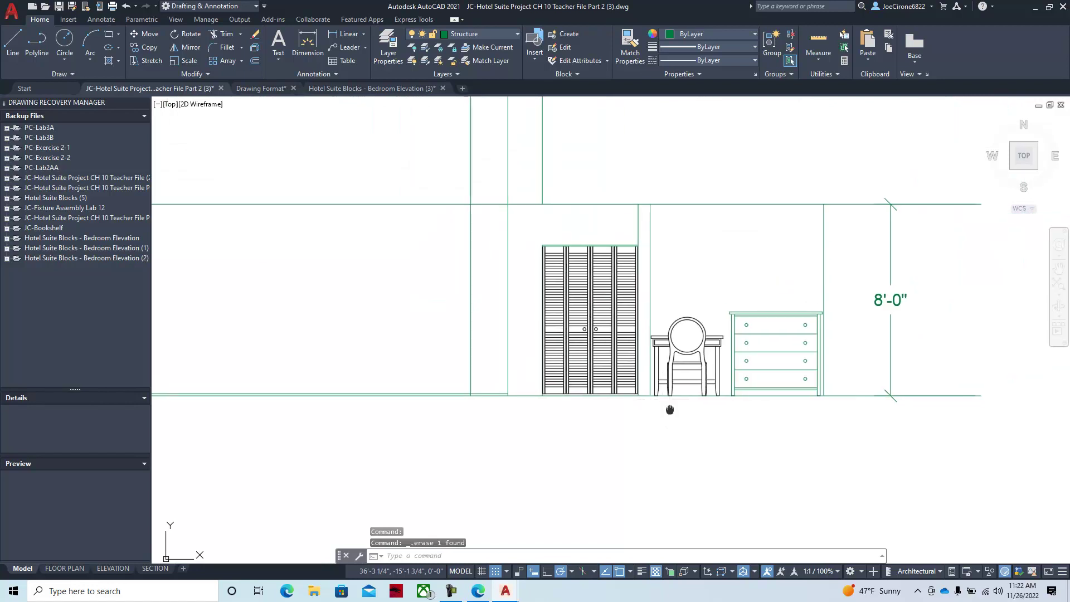
scroll(667, 411, down, 3)
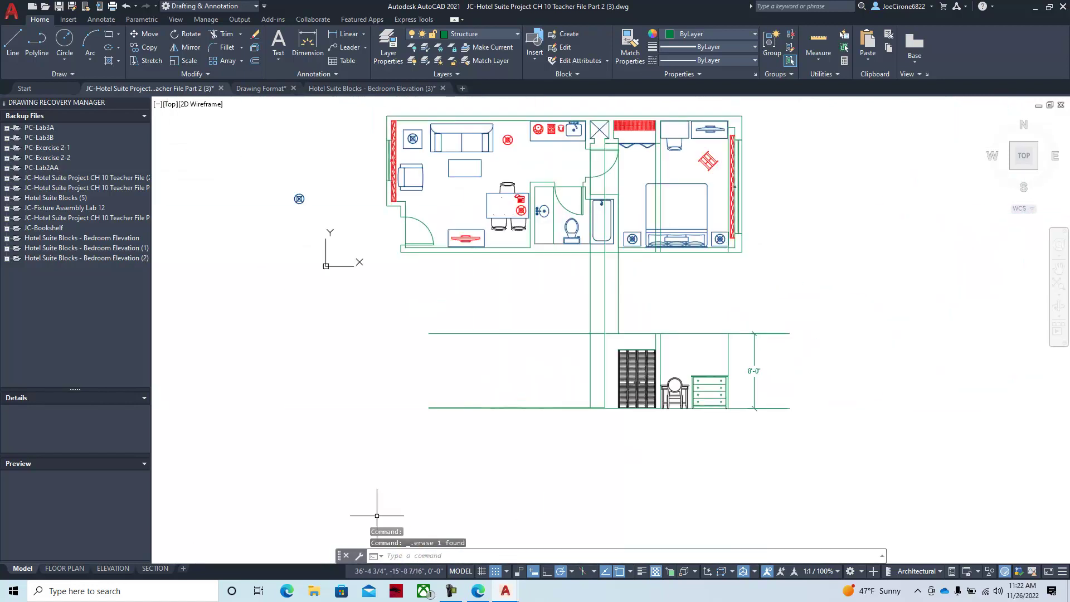
Switch to the textbook in the browser and read the Tutorial 5 instructions for placing the access panel and thermostat, through page 330.
click(478, 592)
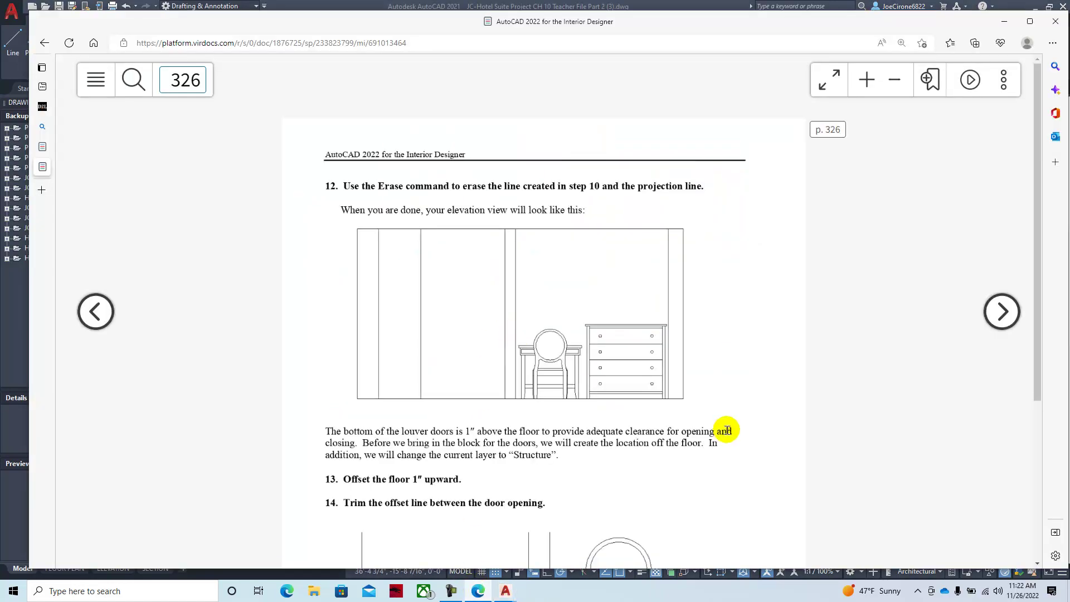
scroll(724, 429, down, 5)
click(1002, 311)
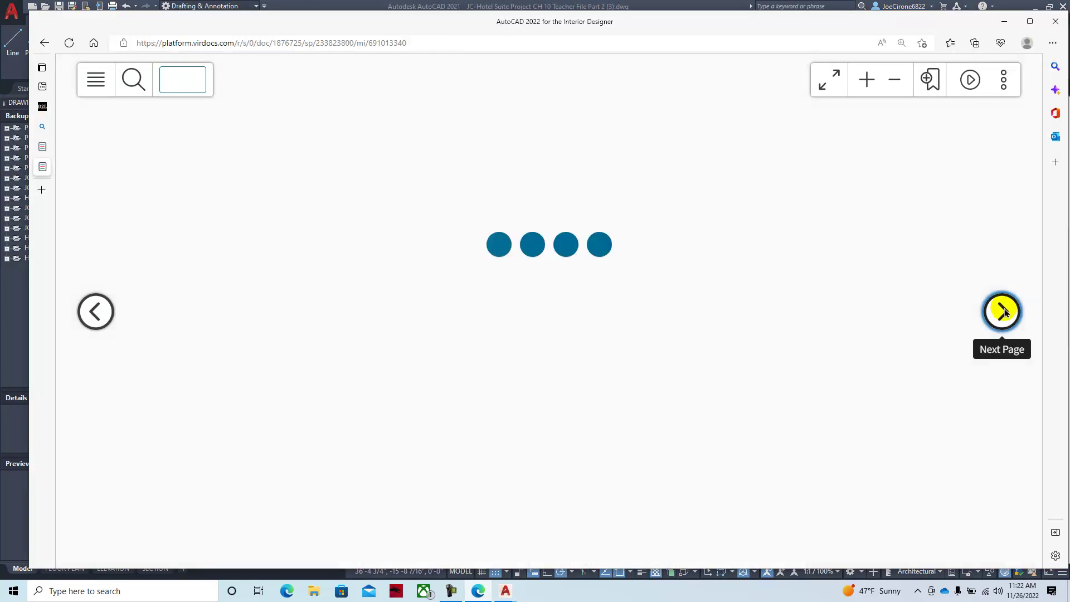
scroll(891, 351, down, 5)
click(1000, 321)
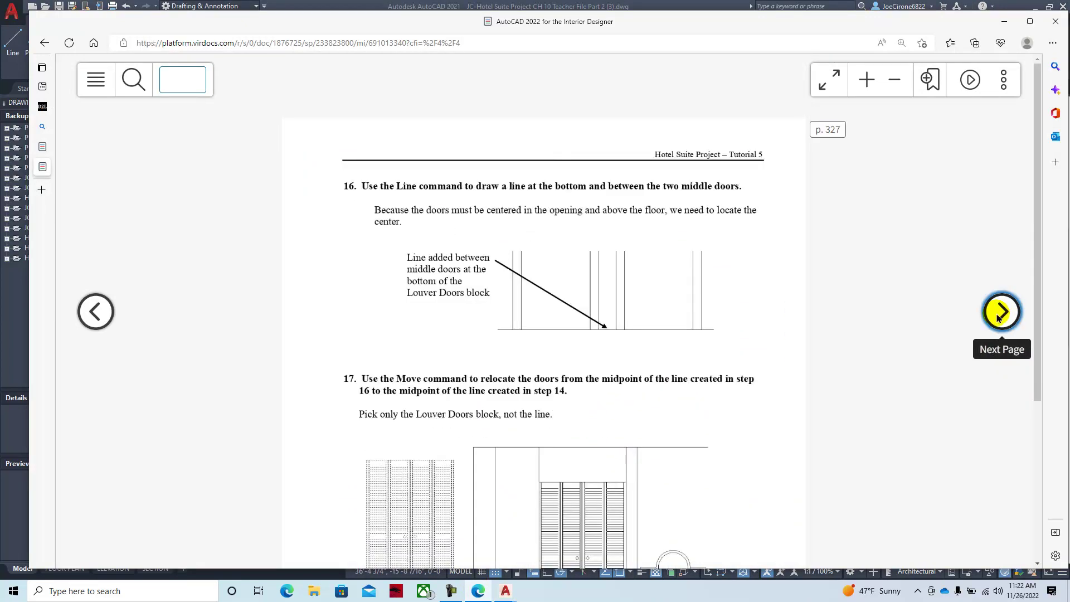
scroll(897, 334, down, 3)
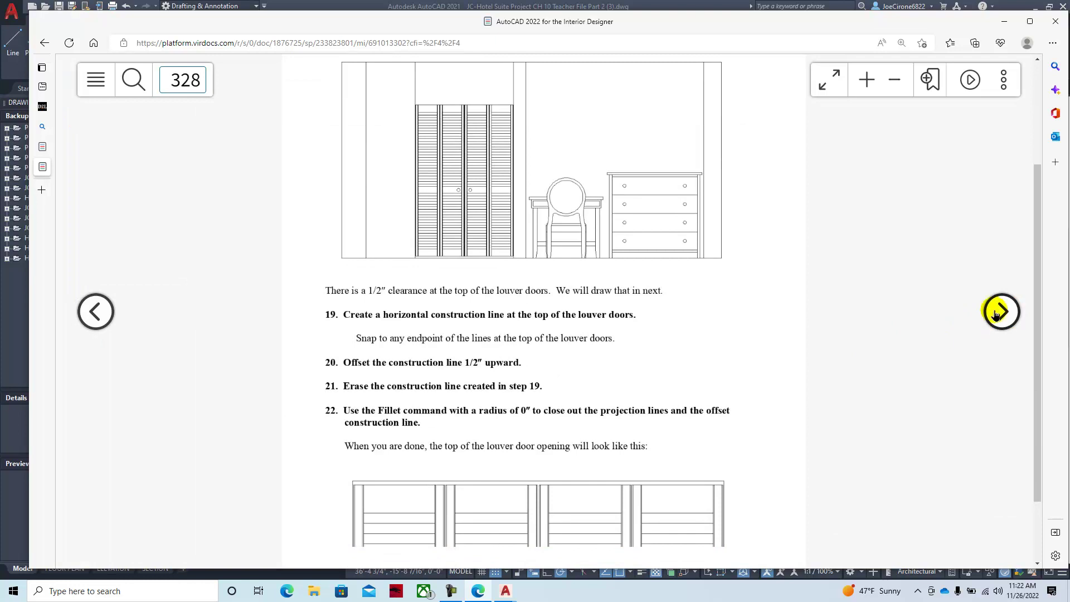
click(988, 317)
scroll(854, 322, down, 3)
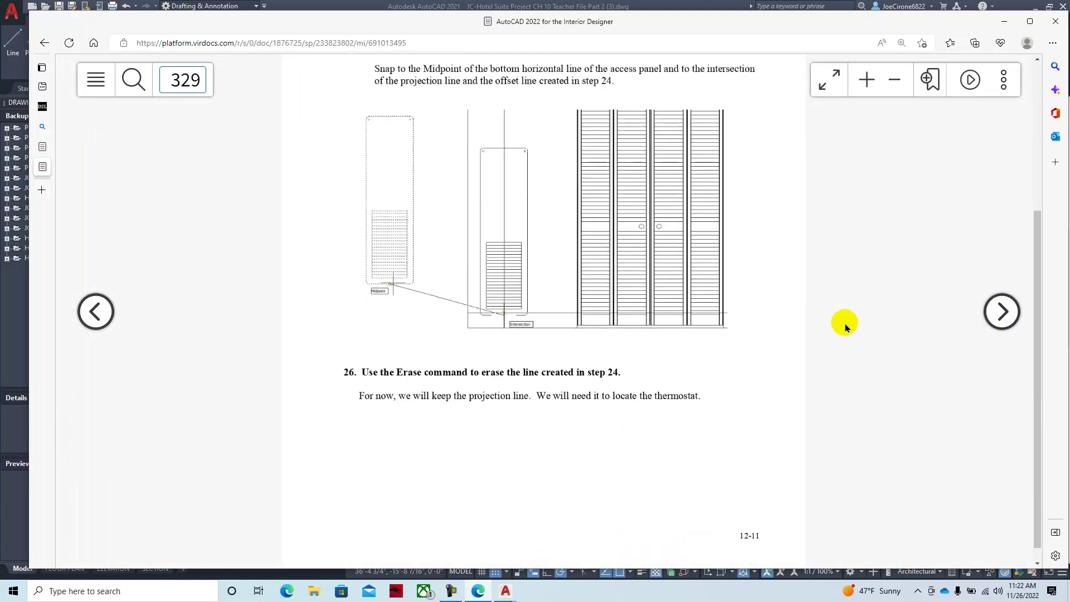
scroll(480, 349, up, 3)
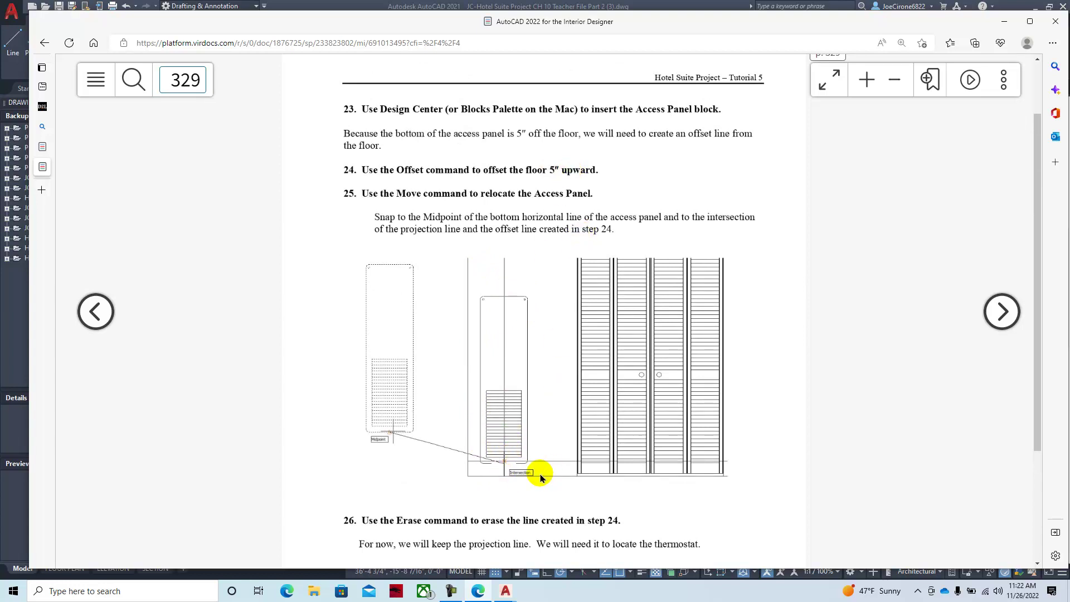
scroll(549, 446, down, 3)
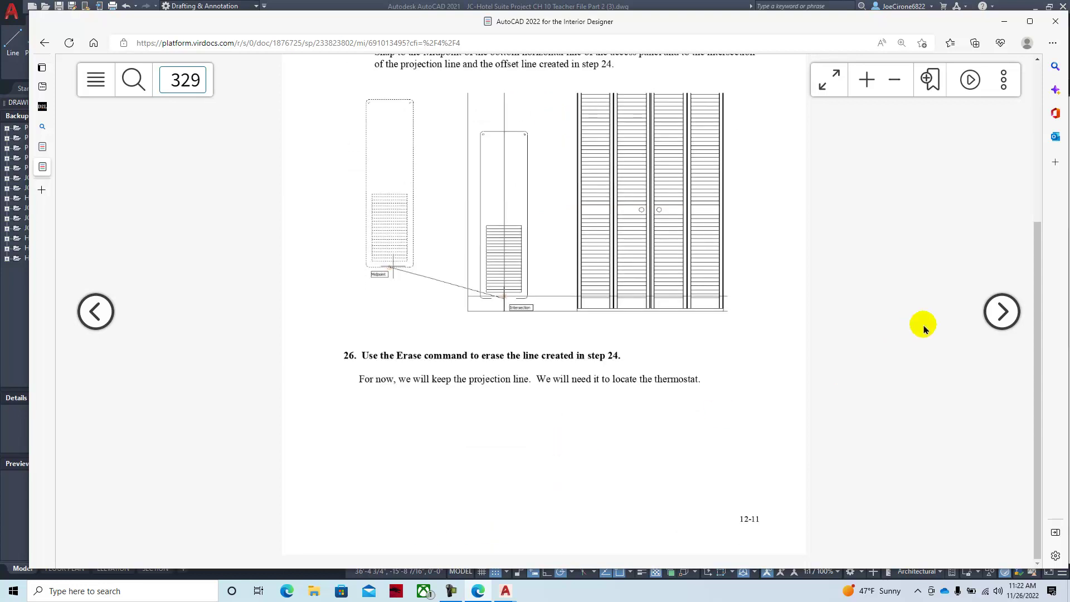
click(1002, 311)
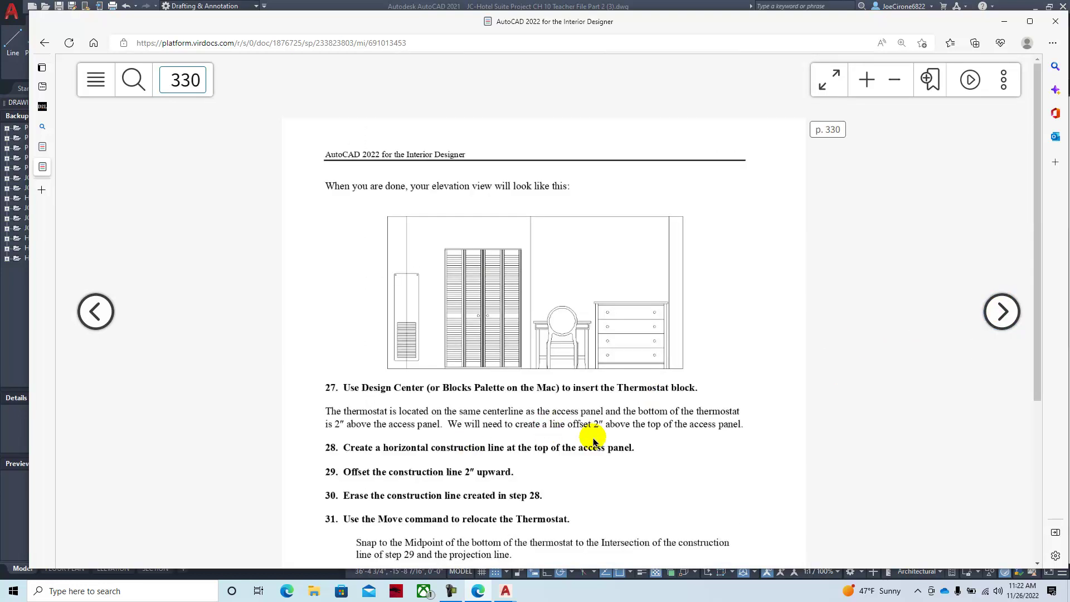
scroll(592, 440, down, 3)
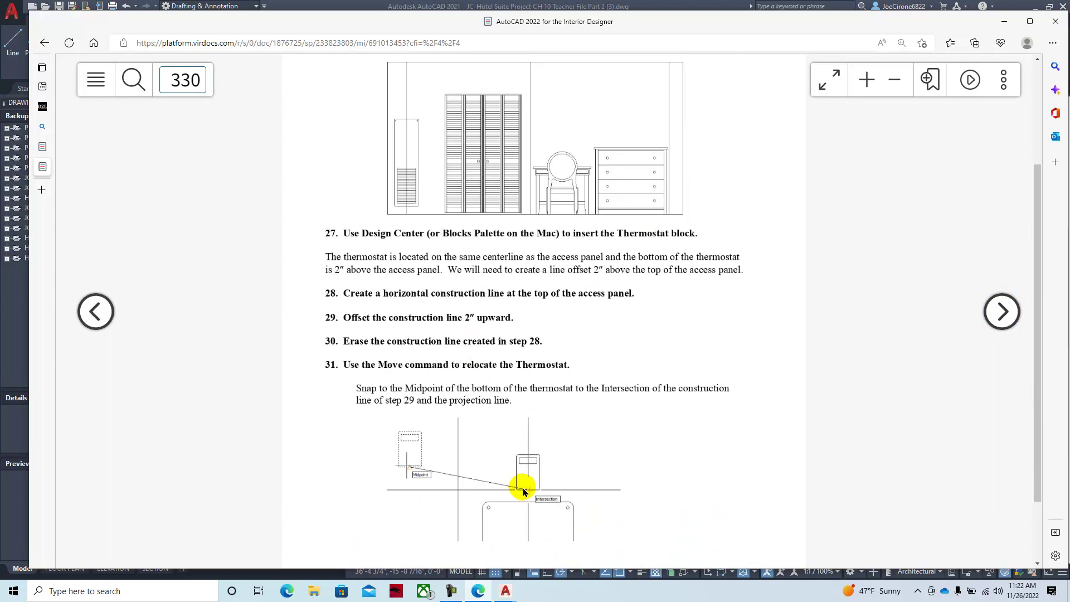
Switch to AutoCAD, copy the thermostat and access panel blocks from Hotel Suite Blocks - Bedroom Elevation (3), and paste them beside the elevation's closet.
click(501, 591)
click(625, 552)
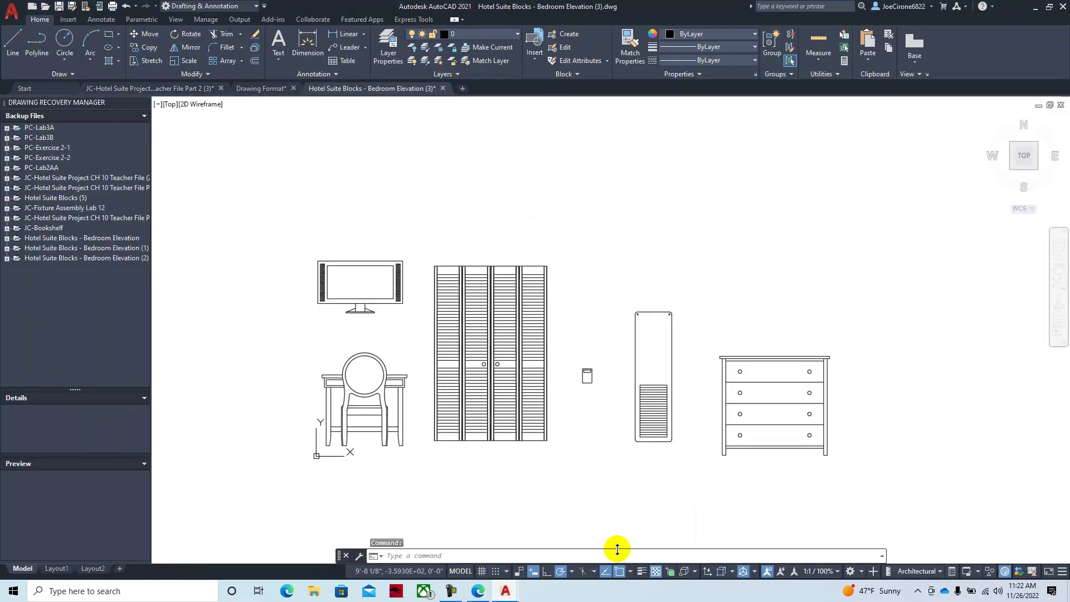
click(696, 281)
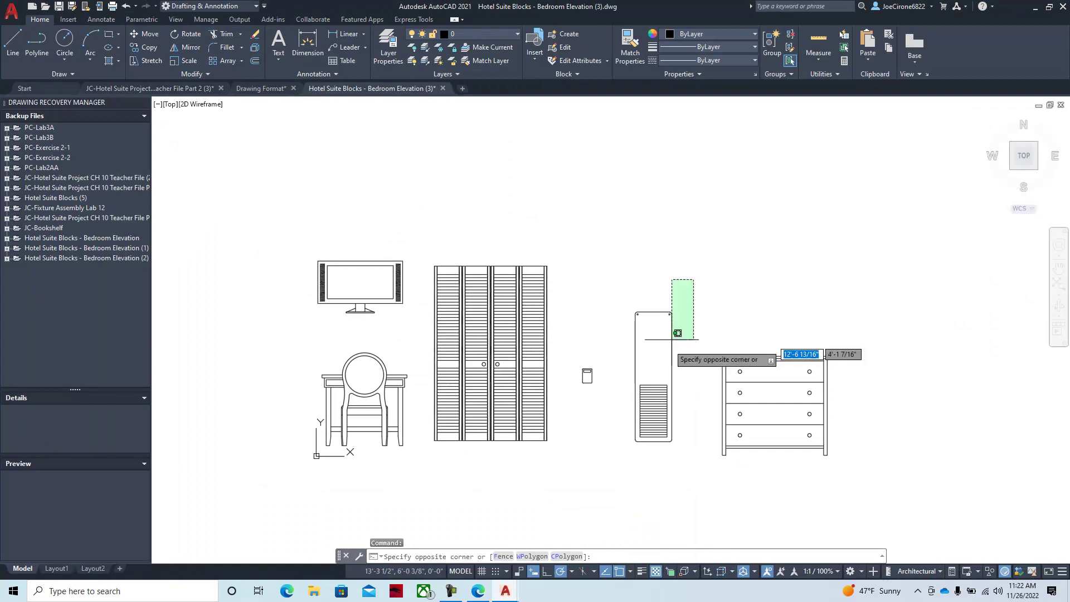
click(572, 481)
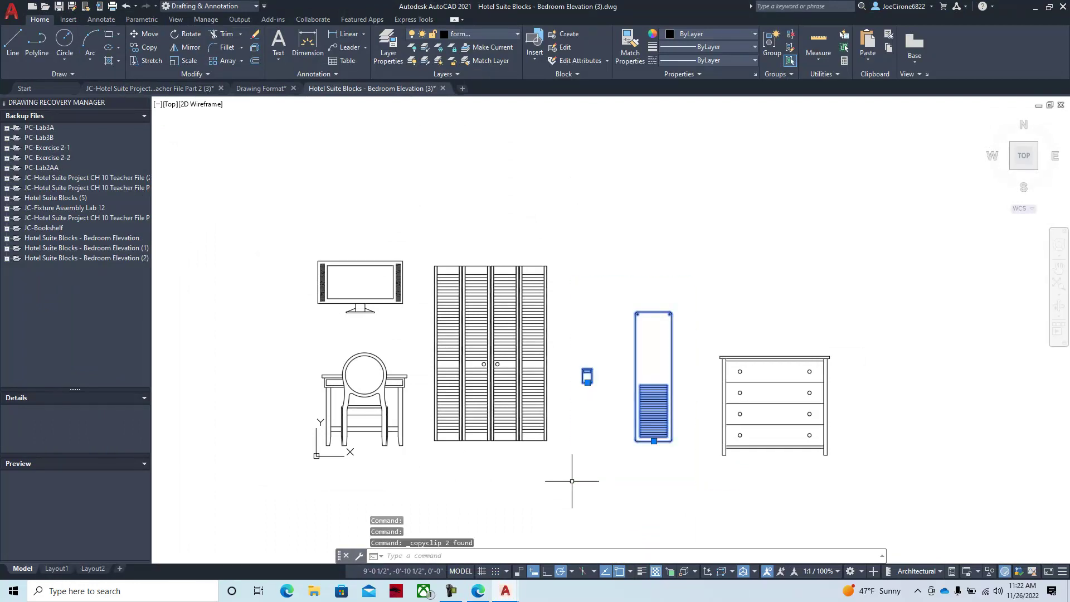
click(155, 91)
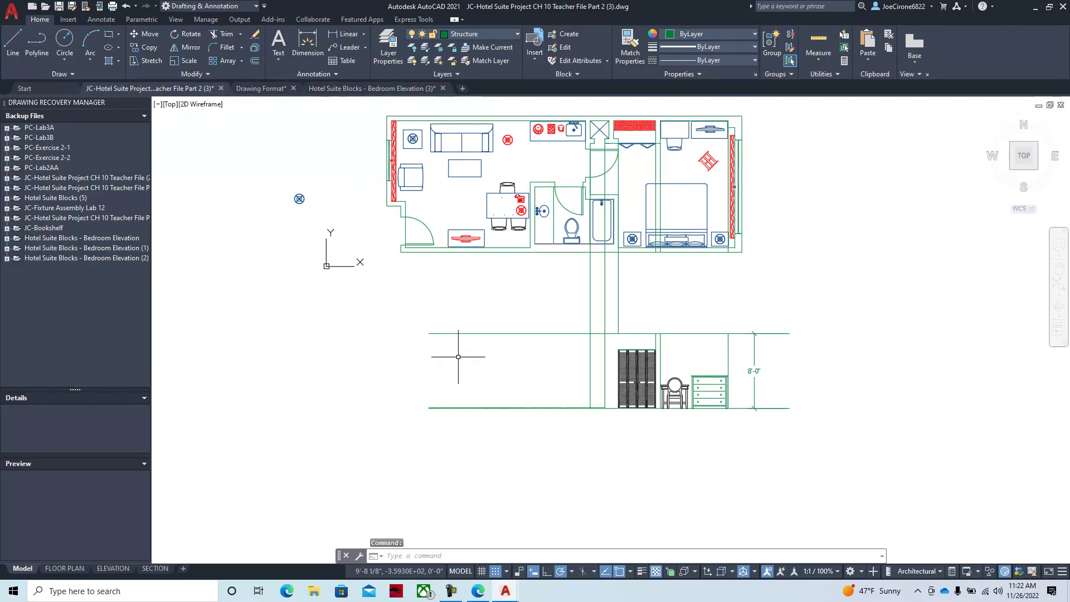
key(ctrl+v)
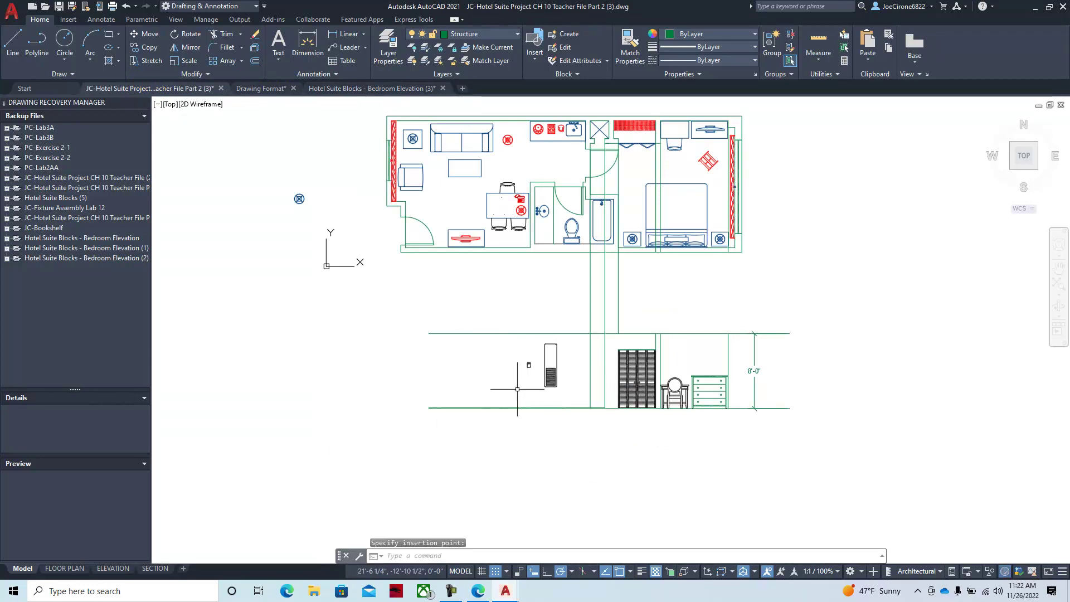
key(Escape)
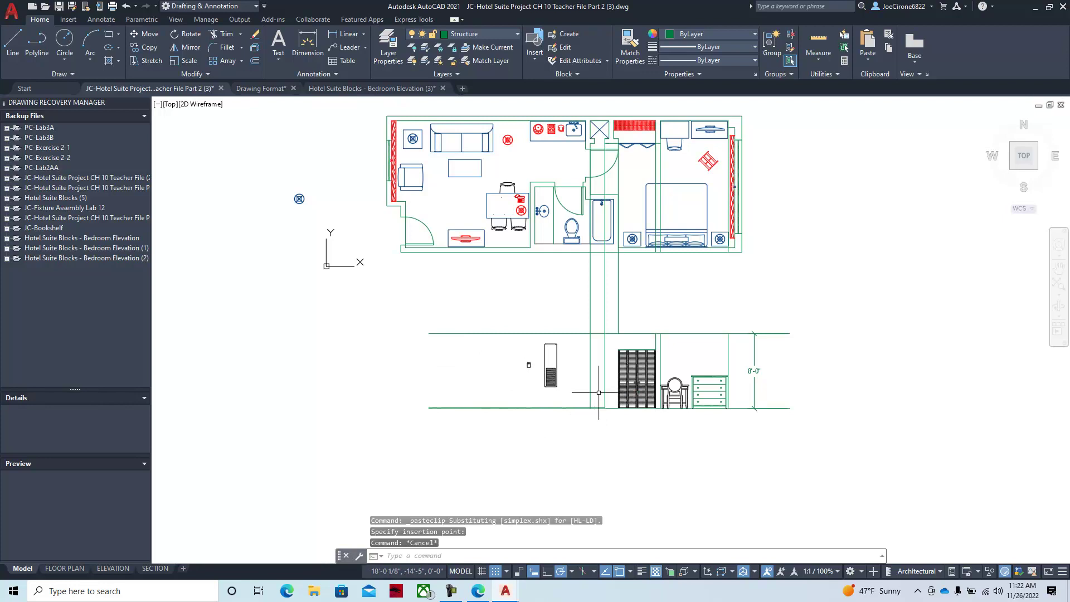
Draw a vertical line from the midpoint between the two wall corners below the crossed shaft in the plan down past the elevation's floor line.
scroll(596, 391, up, 2)
middle_drag(601, 202, 556, 366)
middle_drag(547, 254, 529, 321)
scroll(538, 286, up, 4)
middle_drag(527, 203, 484, 386)
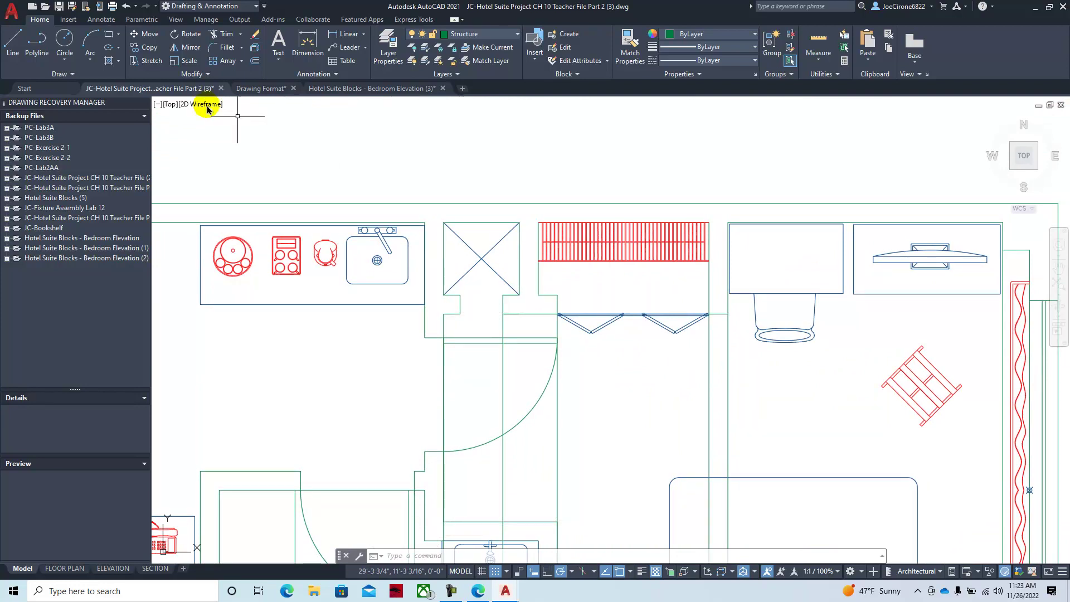
click(12, 45)
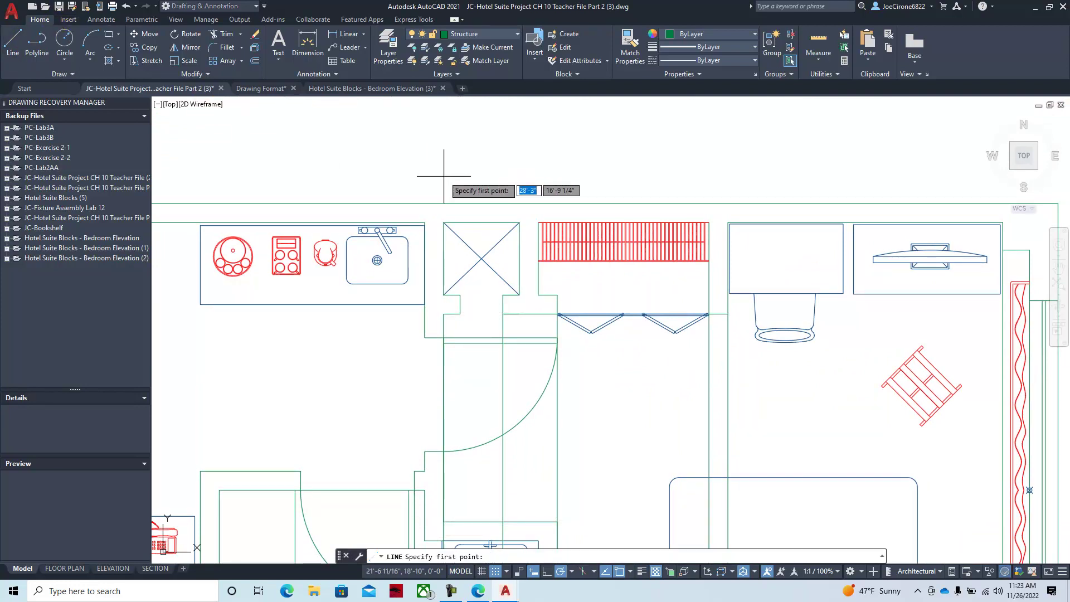
shift+right_click(440, 174)
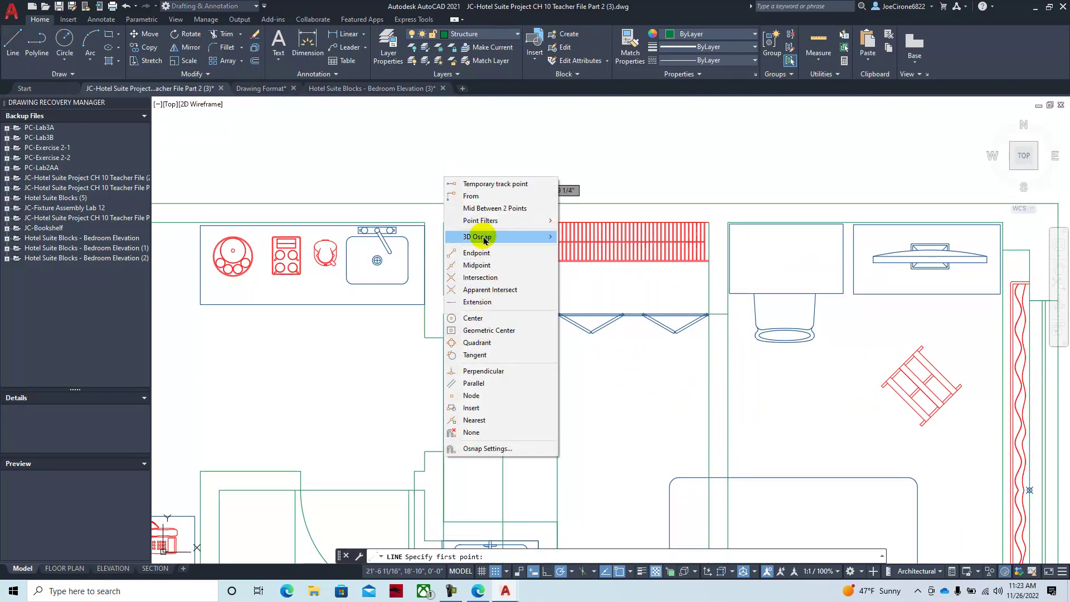
click(495, 208)
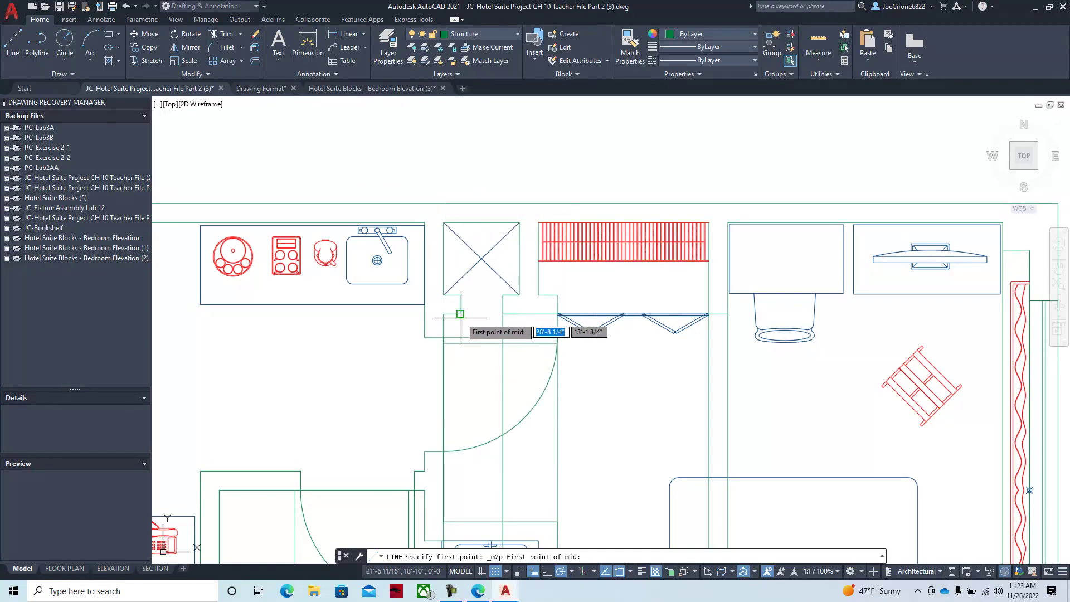
click(460, 313)
click(502, 295)
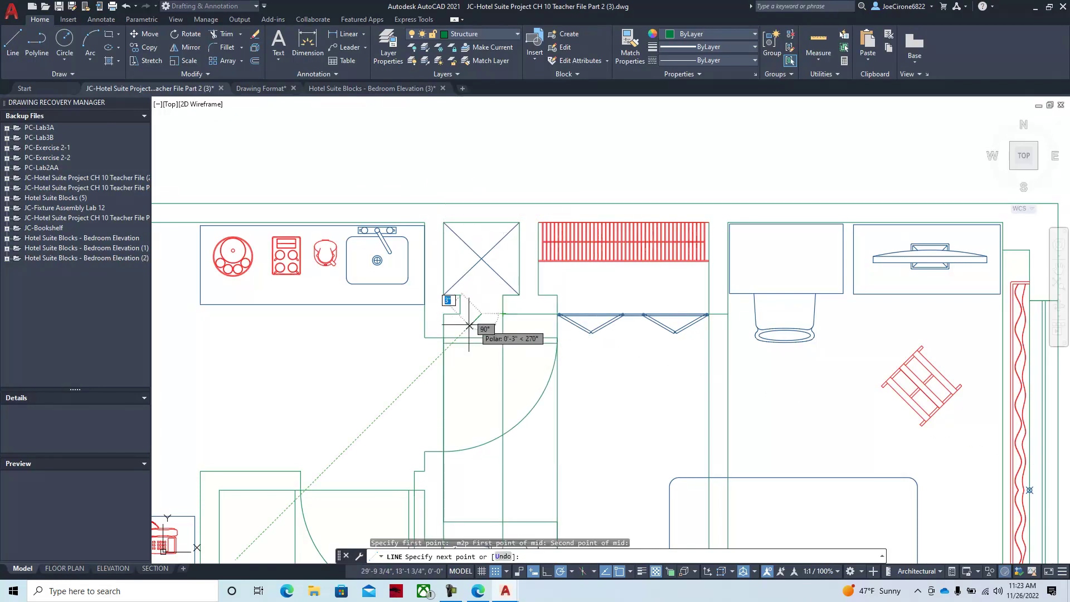
scroll(435, 383, down, 2)
scroll(437, 388, down, 2)
middle_drag(454, 430, 499, 15)
click(501, 403)
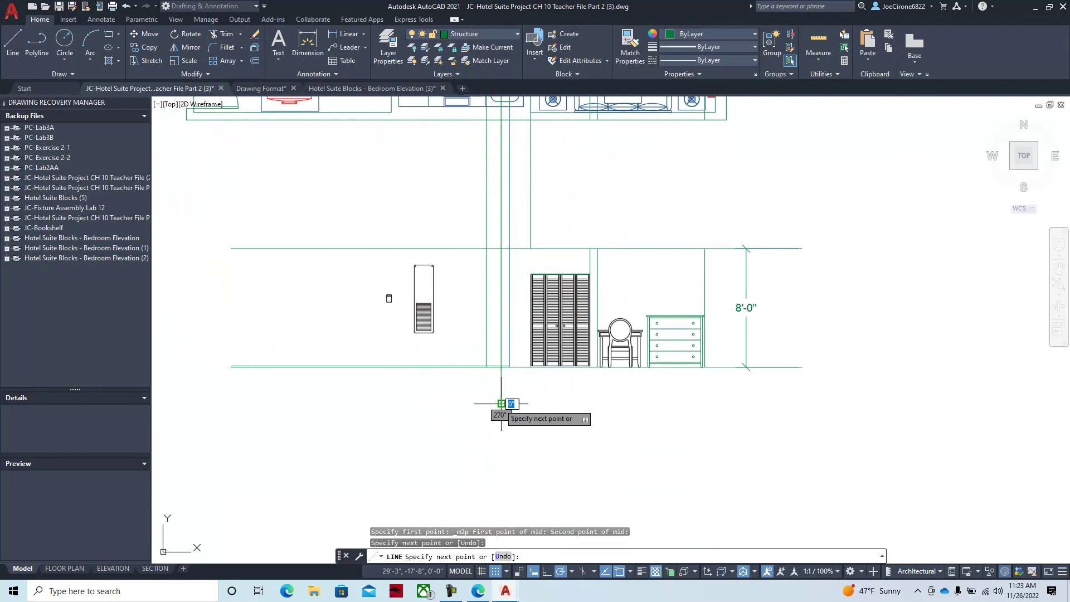
key(Escape)
Erase the remaining piece of the offset floor line beside the closet doors, below the access panel.
scroll(476, 366, up, 6)
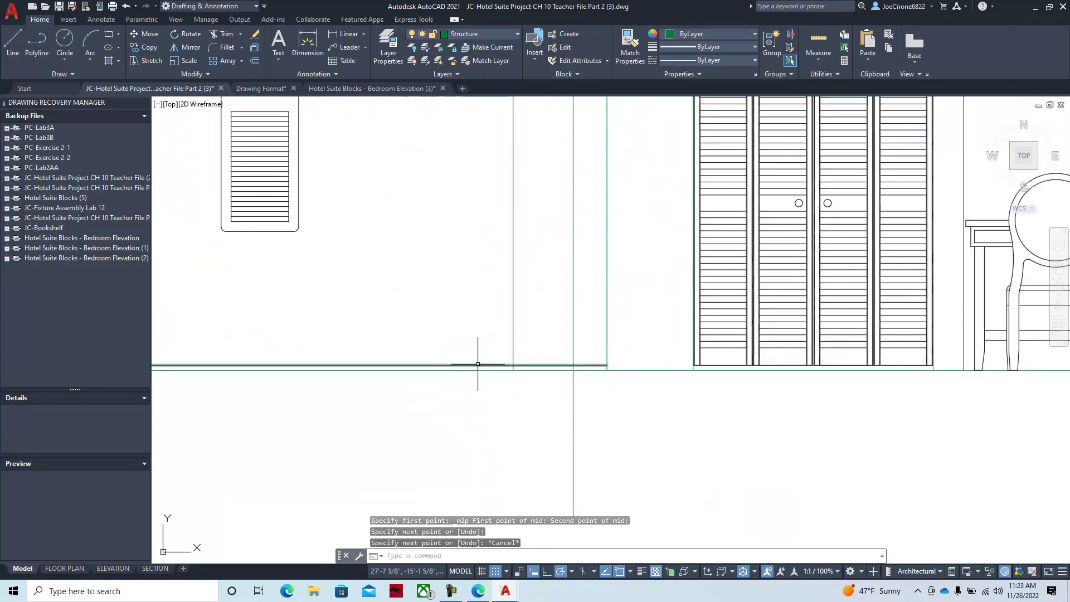
middle_drag(476, 345, 459, 375)
click(443, 394)
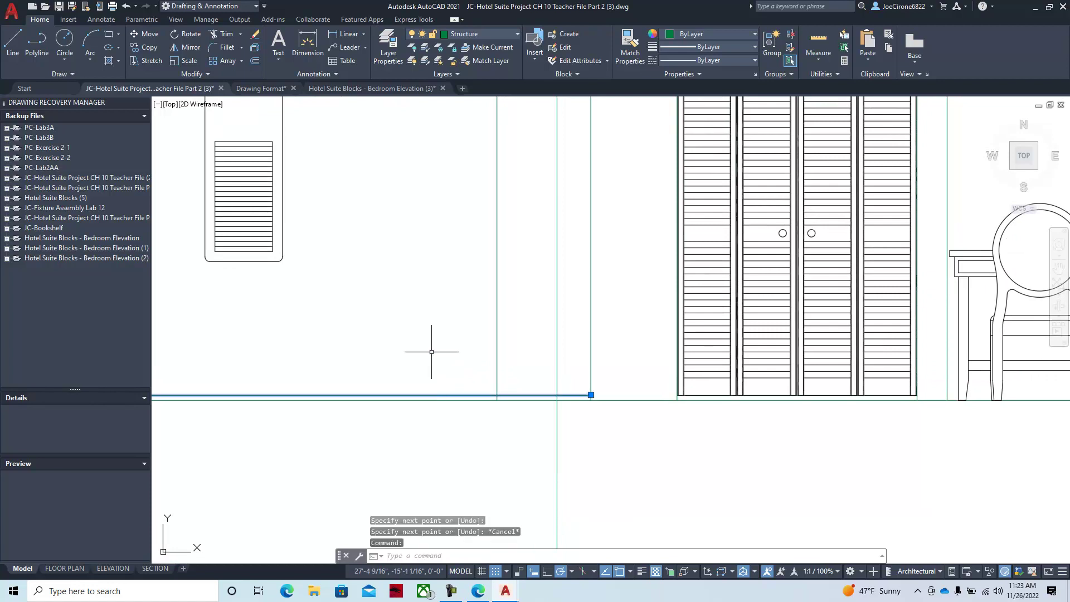
click(256, 34)
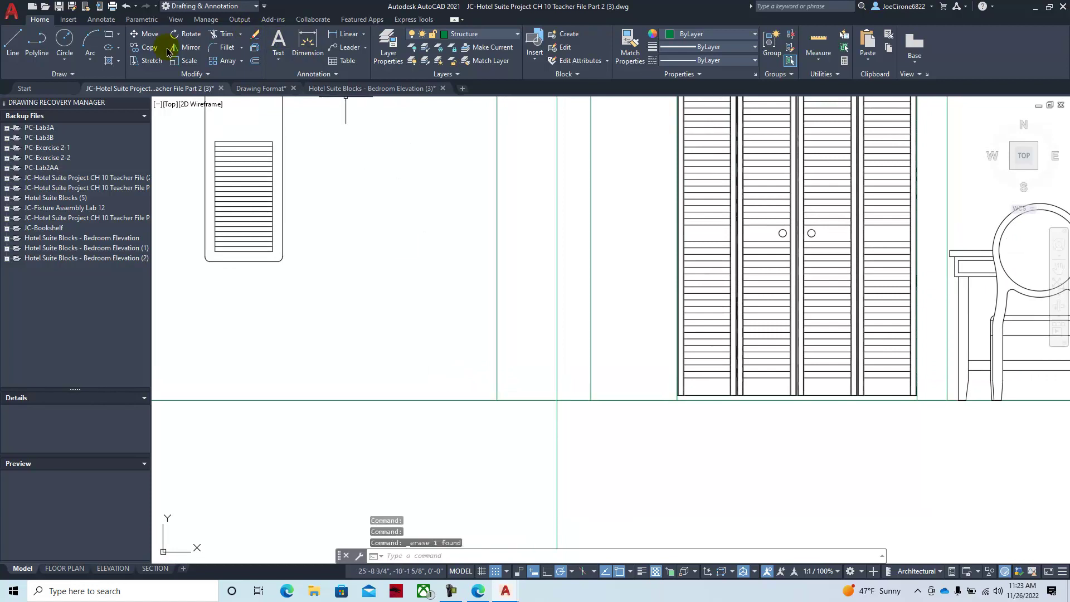
Offset the elevation's floor line 5 inches upward.
click(255, 61)
text(5)
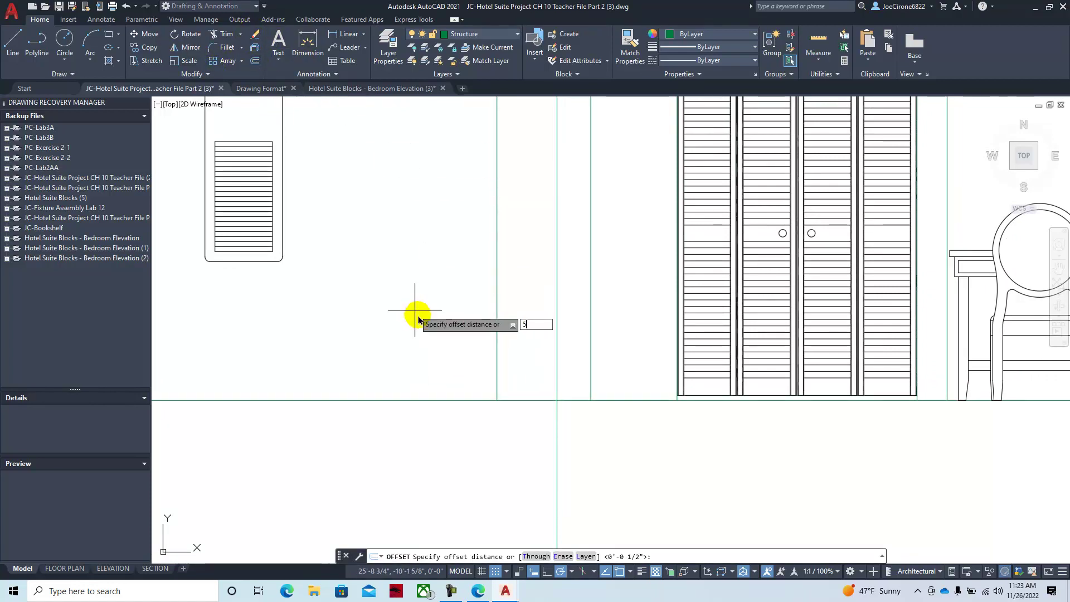
key(Return)
click(533, 400)
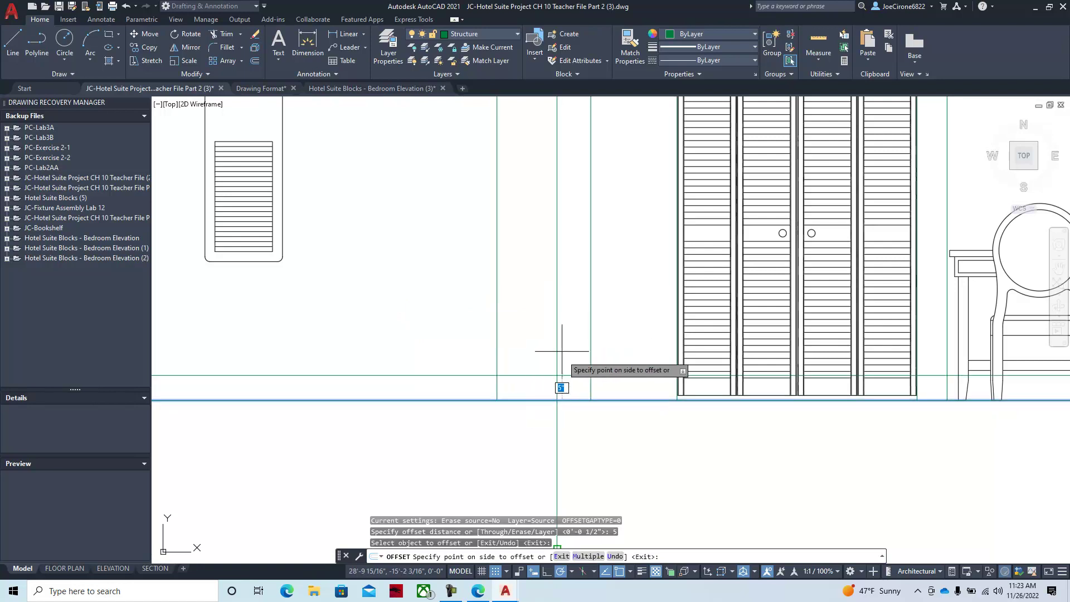
click(508, 260)
key(Escape)
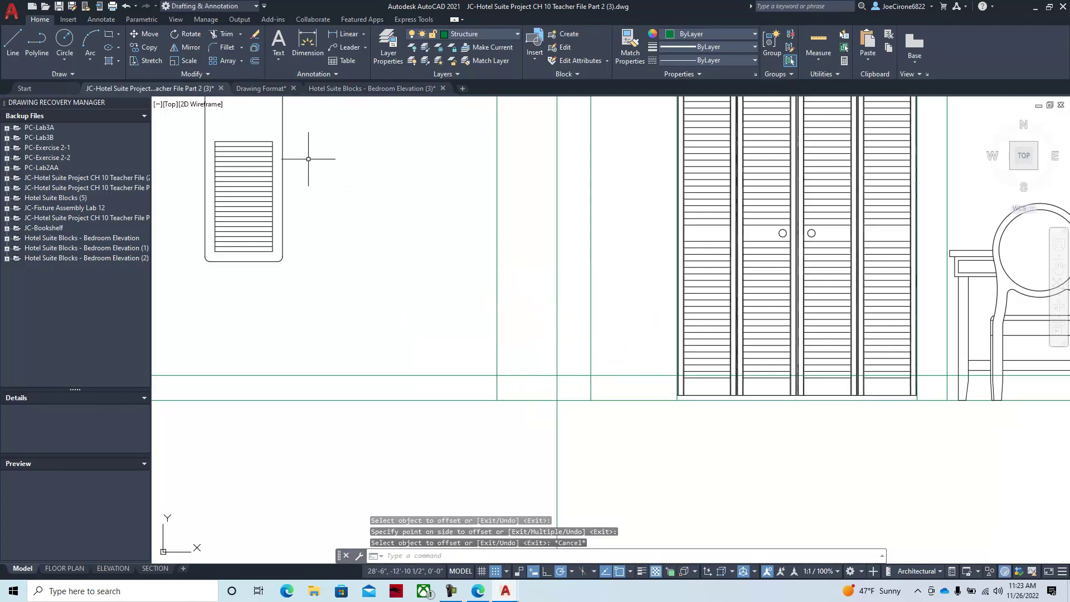
Move the access panel by its bottom midpoint to the intersection of the vertical centre line and the offset floor line.
click(150, 34)
click(306, 141)
click(189, 286)
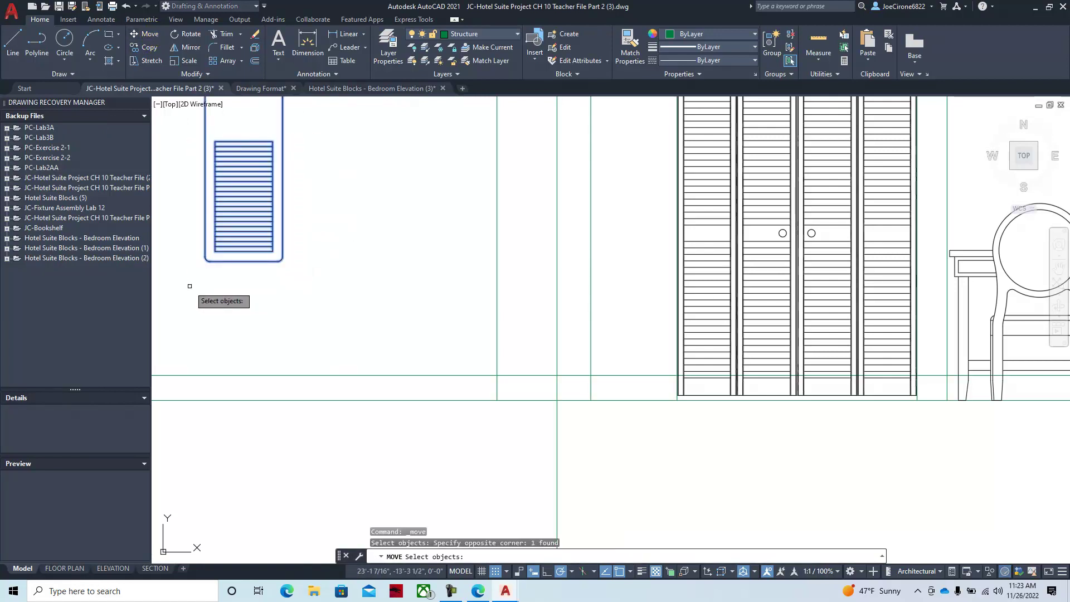
key(Return)
click(244, 261)
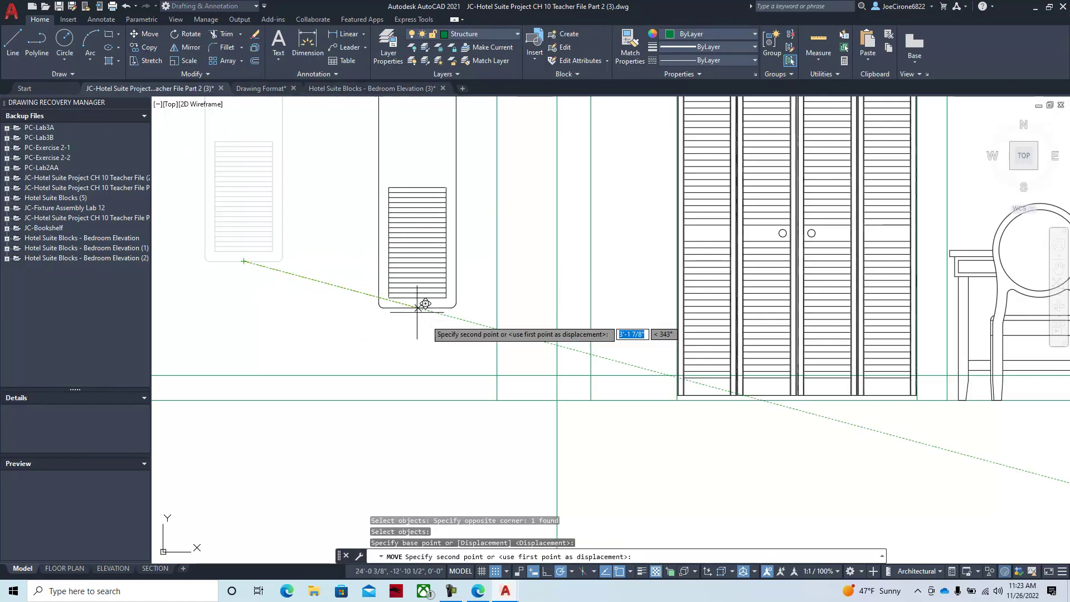
click(556, 375)
Erase the two vertical projection lines between the access panel's centre line and the closet doors.
scroll(512, 338, down, 2)
scroll(514, 337, down, 4)
middle_drag(522, 331, 449, 455)
mouse_move(470, 294)
middle_down()
mouse_move(451, 476)
mouse_move(435, 251)
mouse_move(451, 430)
middle_up()
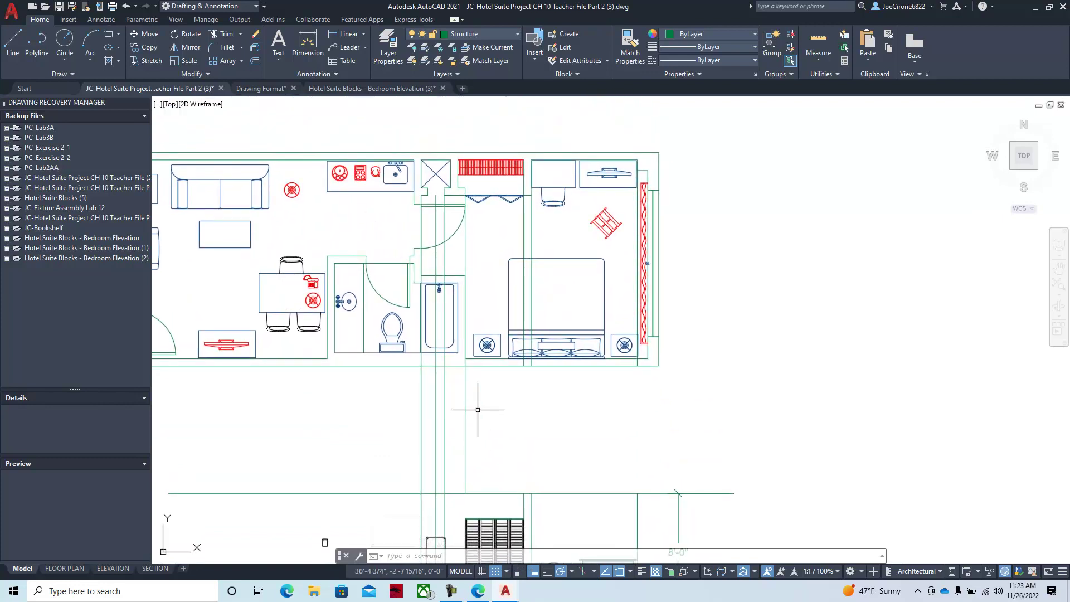
click(466, 412)
key(Delete)
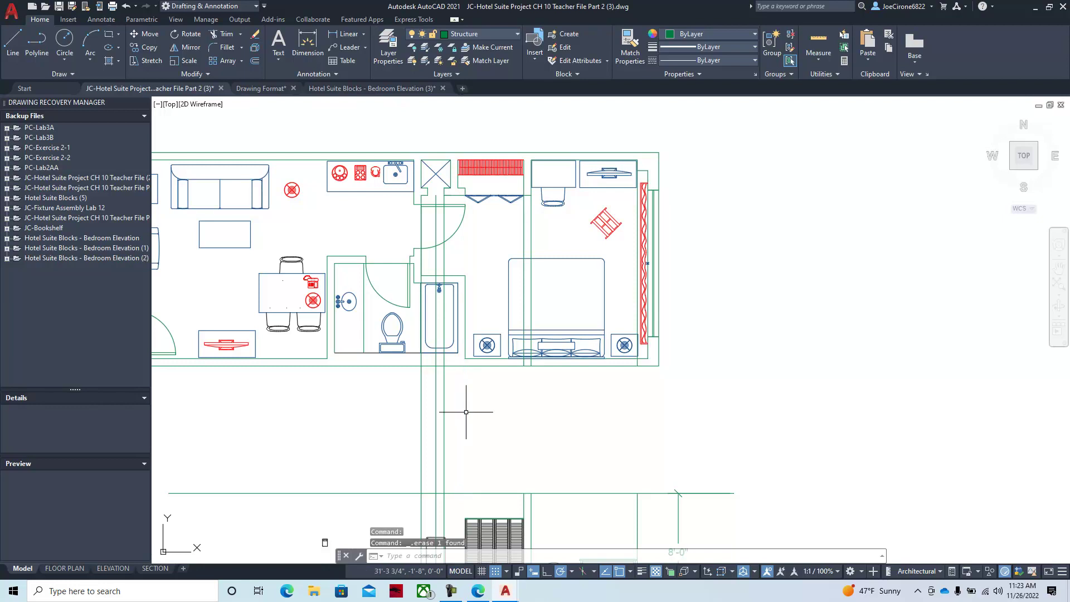
click(444, 400)
key(Delete)
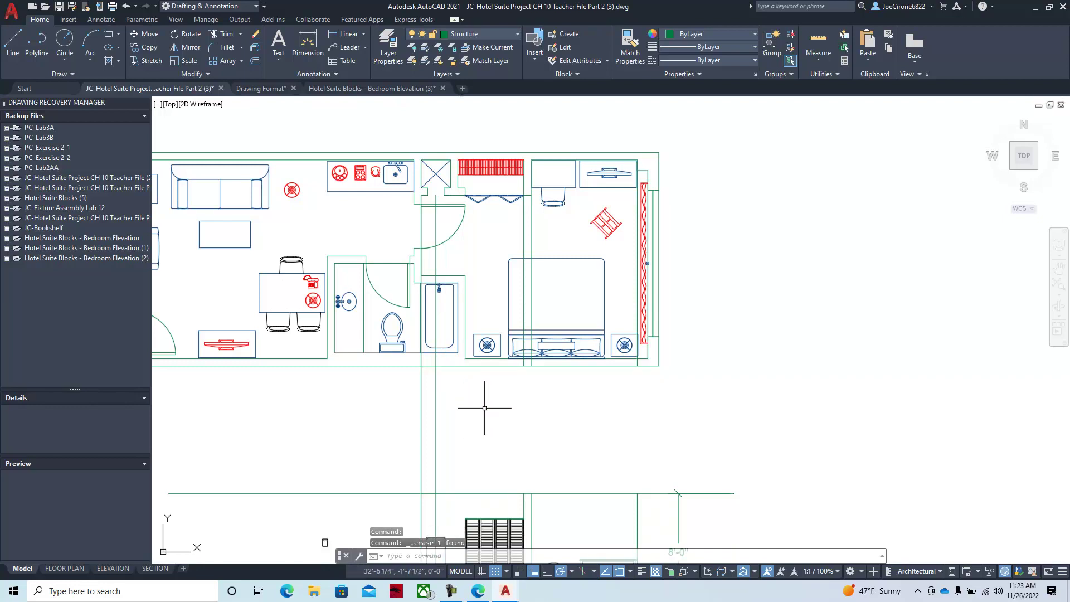
Erase the vertical centre line running through the access panel.
scroll(484, 408, down, 4)
middle_drag(484, 408, 443, 308)
scroll(414, 372, up, 6)
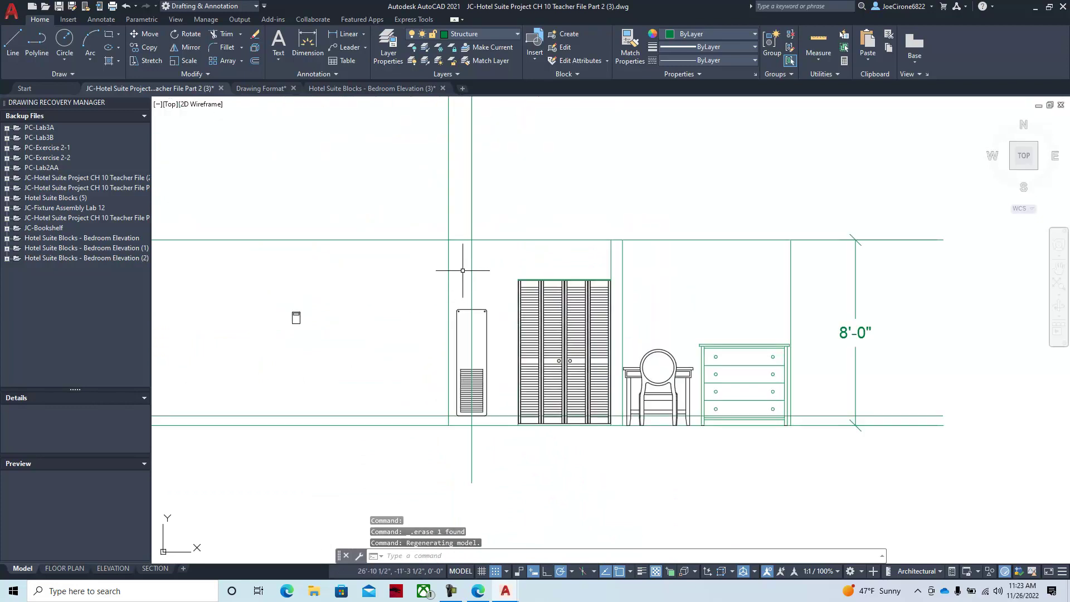
middle_drag(462, 270, 468, 307)
click(470, 321)
click(475, 362)
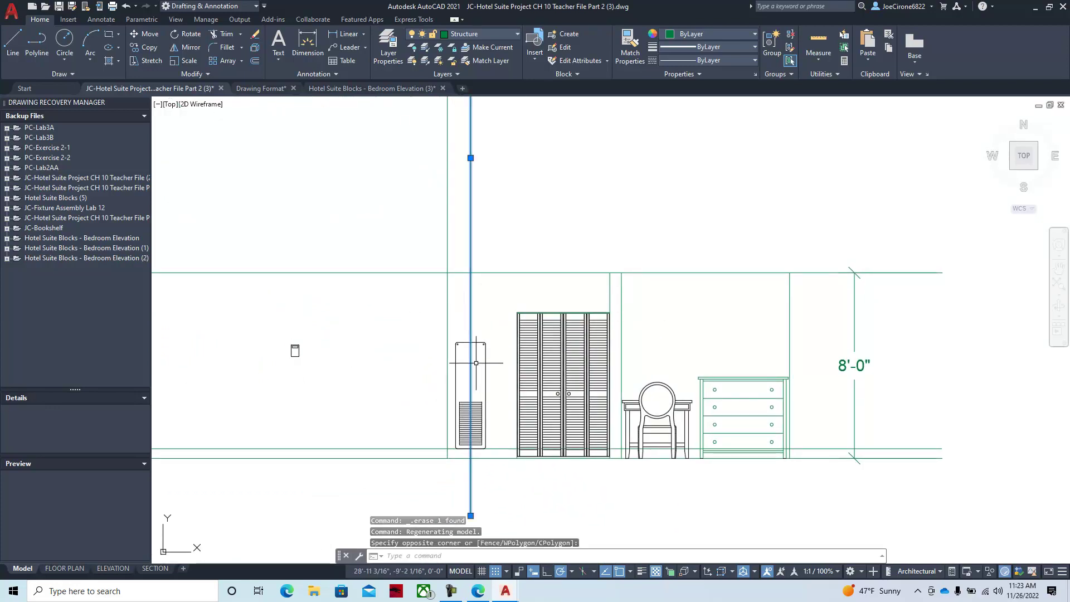
key(Delete)
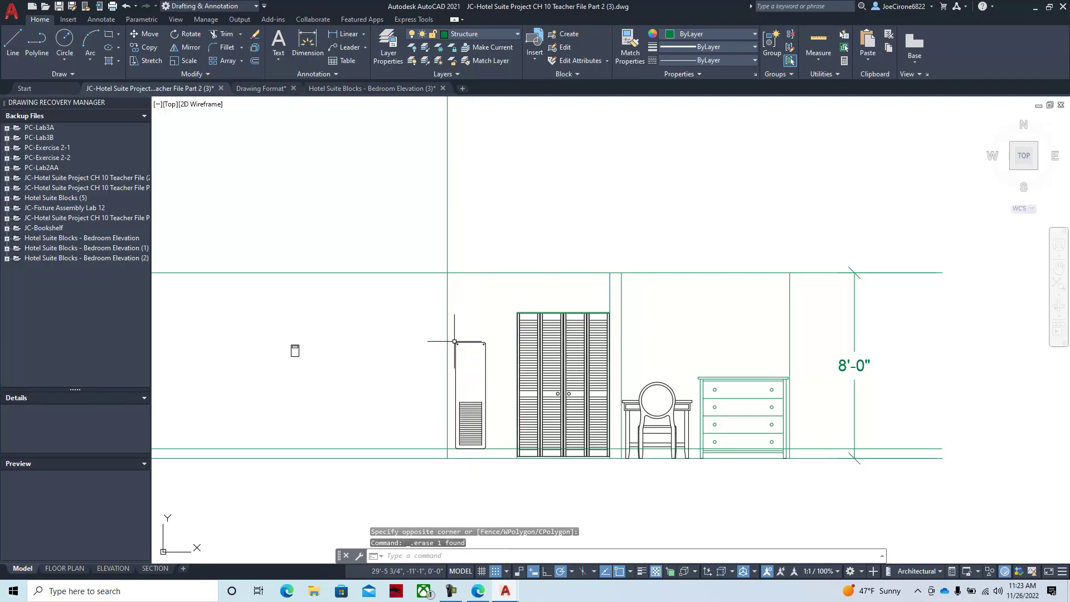
Draw a 2-inch vertical line upward from the midpoint of the access panel's top edge.
click(13, 44)
scroll(473, 345, up, 8)
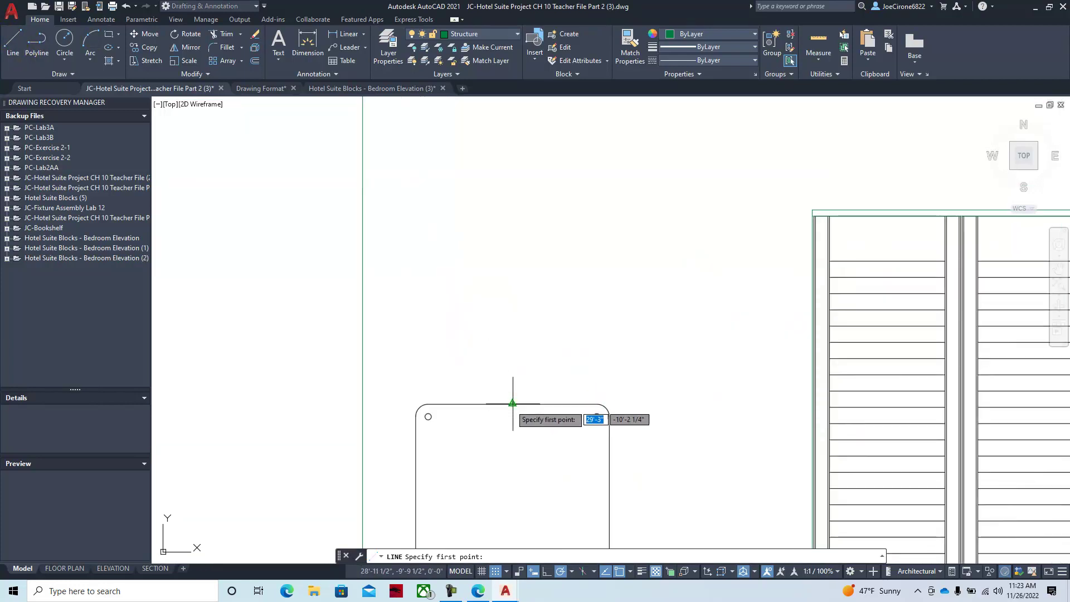
click(513, 405)
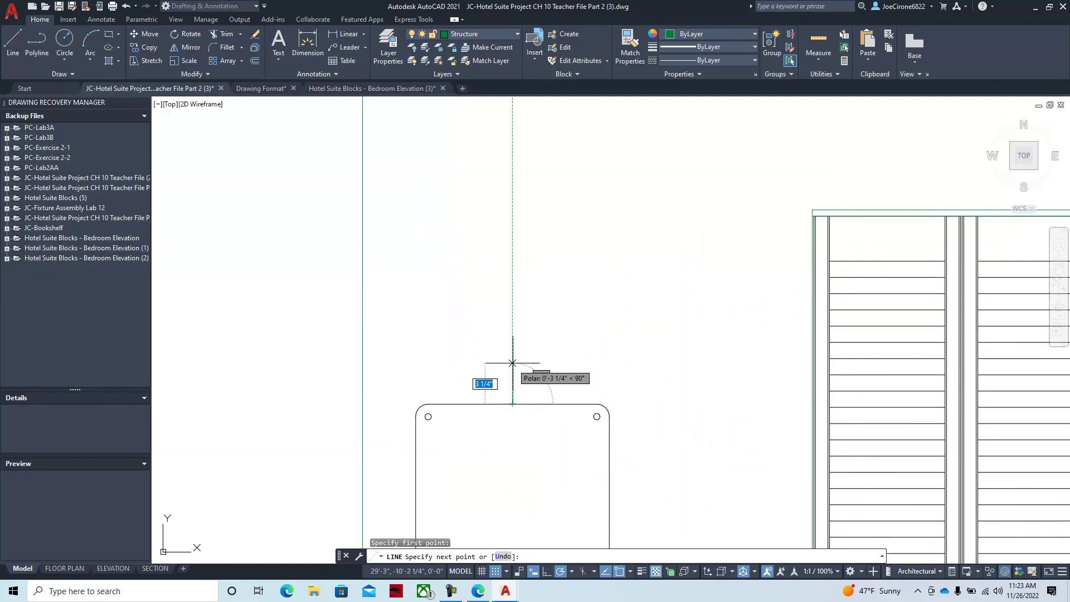
text(2)
key(Return)
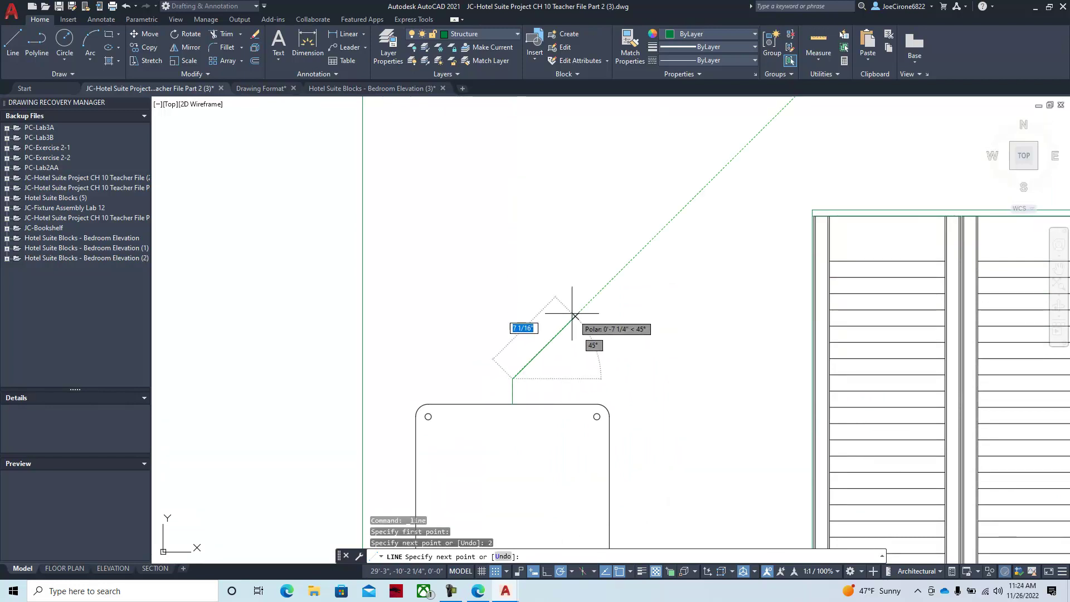
key(Escape)
Move the thermostat by its bottom midpoint onto the upper end of the short line above the access panel.
scroll(442, 363, down, 8)
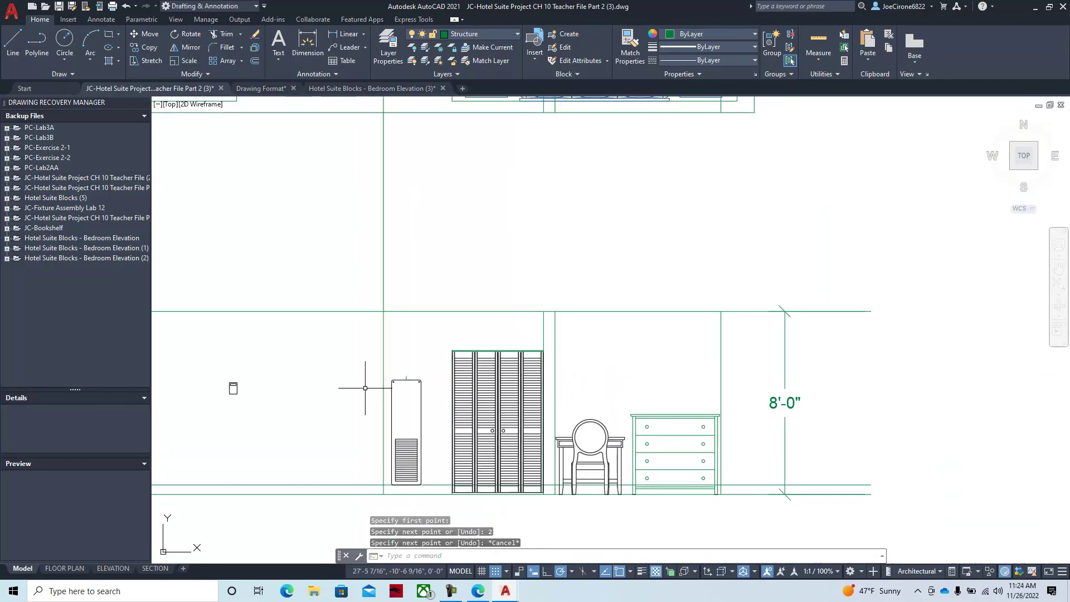
click(234, 389)
scroll(234, 390, up, 2)
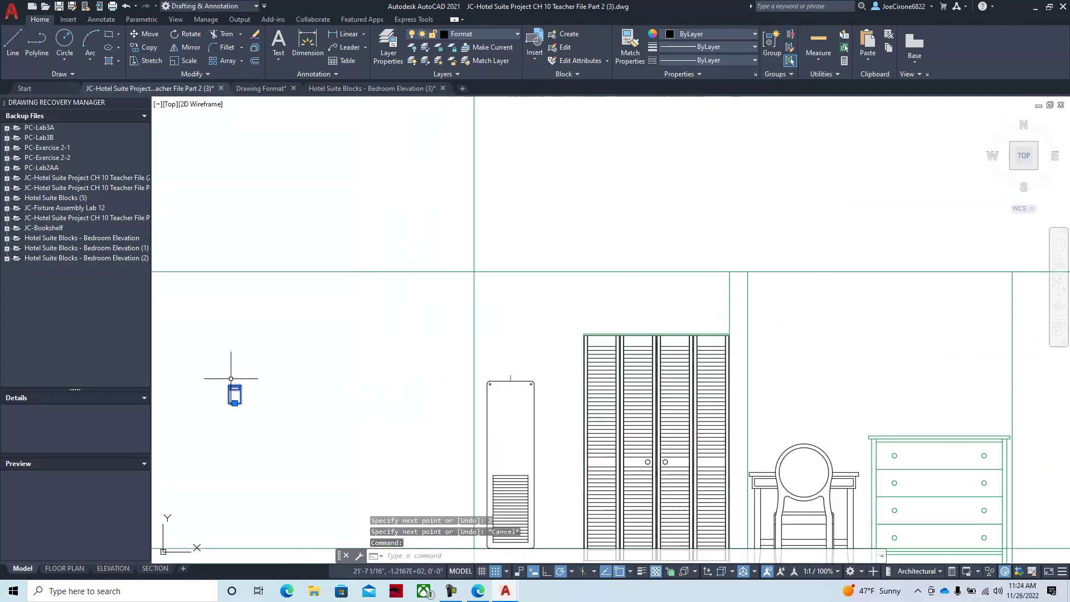
click(234, 402)
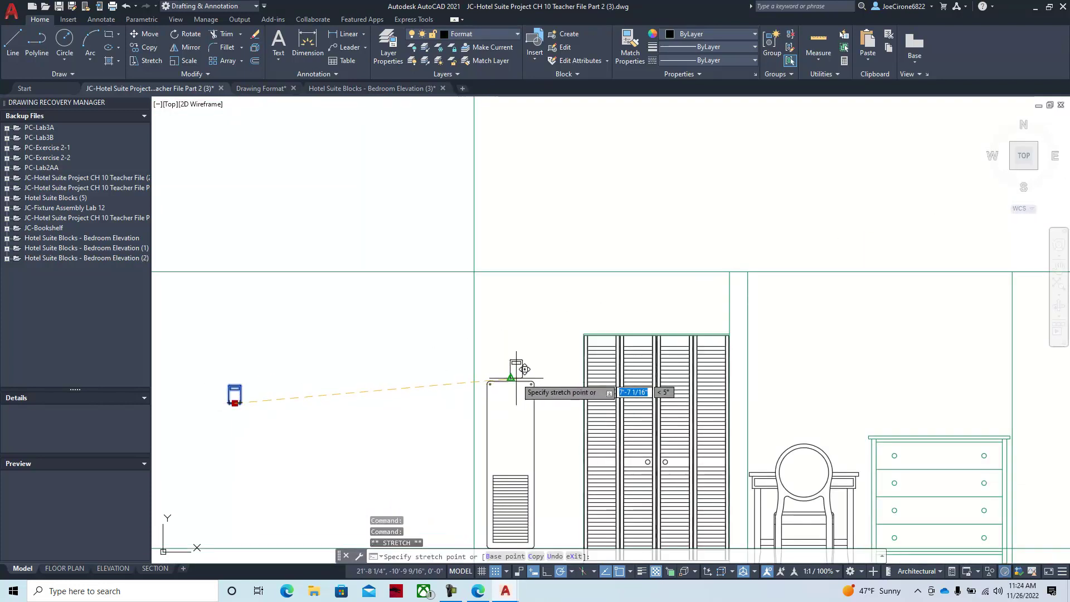
scroll(516, 365, up, 4)
click(475, 410)
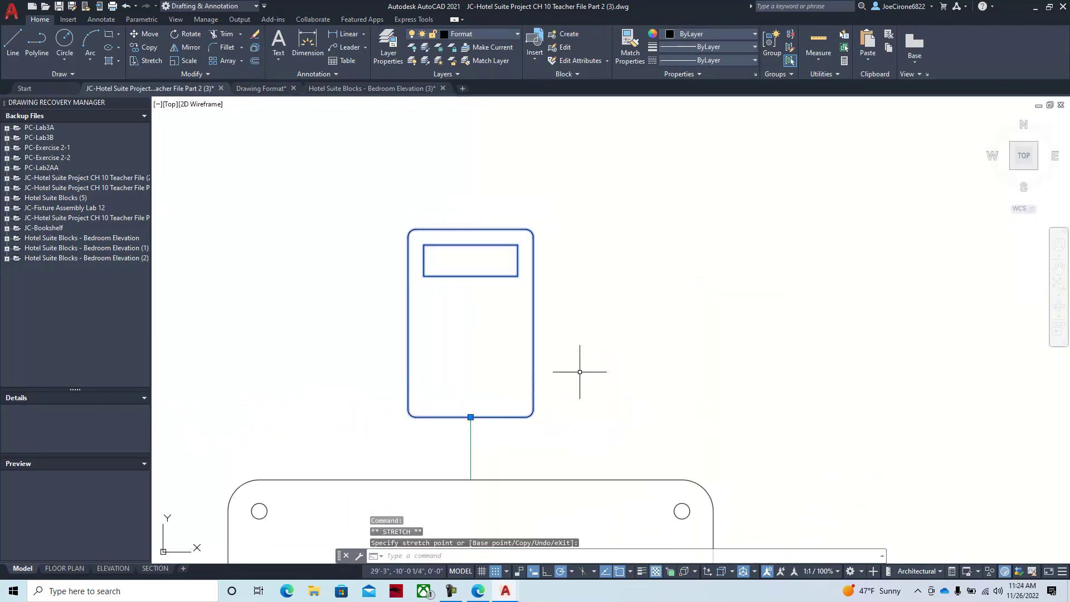
Erase the short vertical construction line between the small wall unit and the tall rounded panel beneath it.
key(Escape)
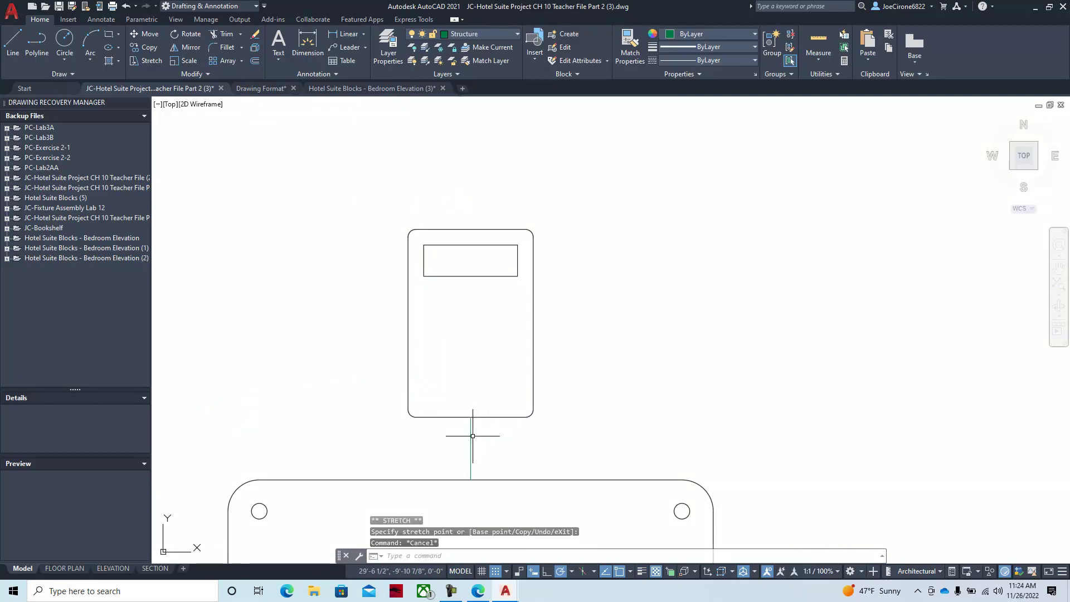
click(470, 437)
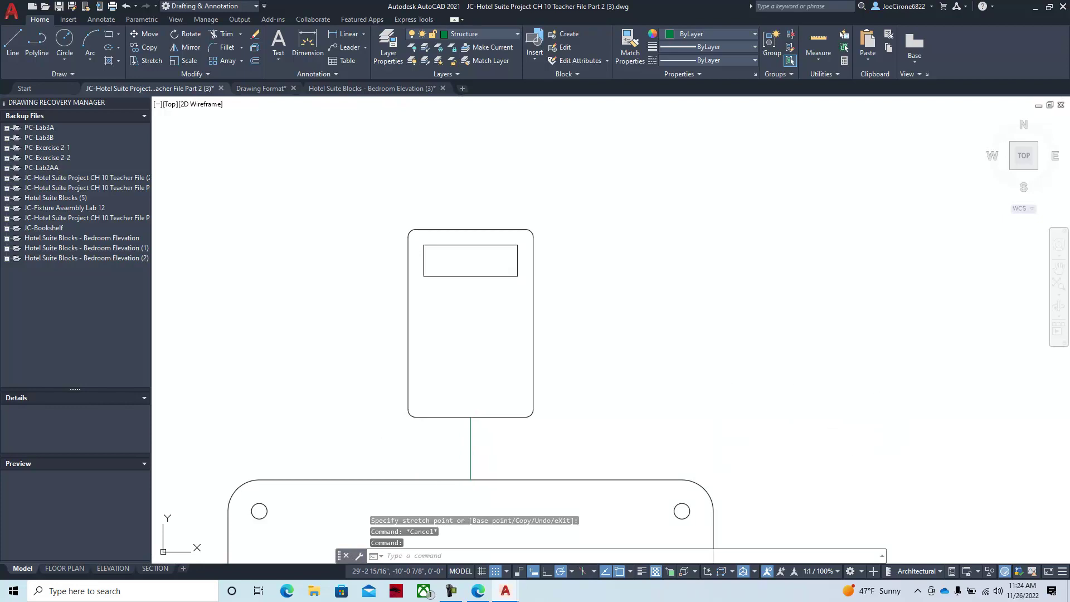
key(Escape)
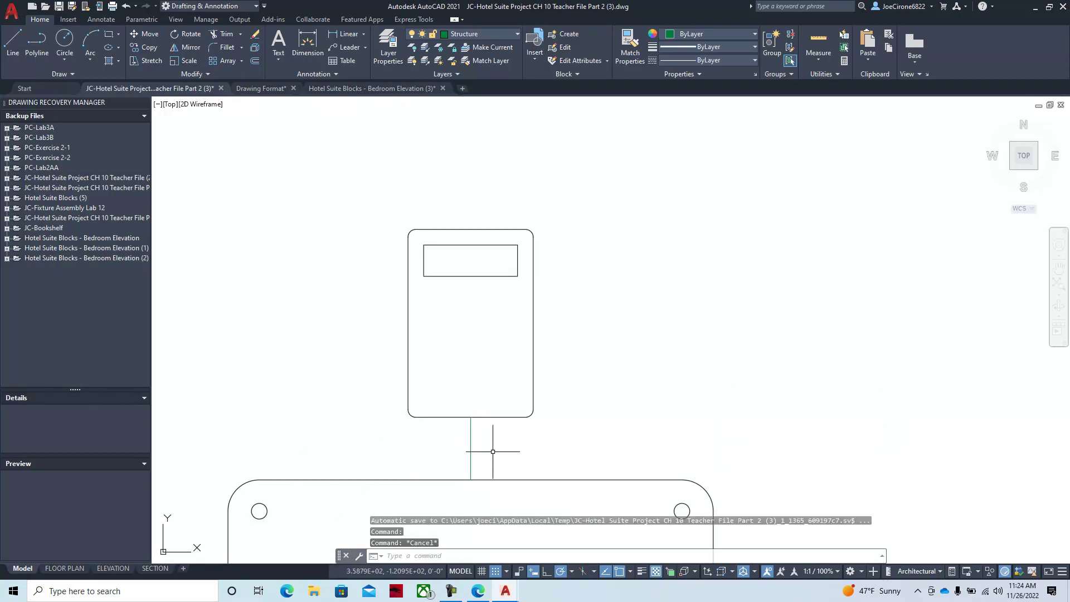
drag(493, 451, 461, 452)
key(Delete)
Erase the horizontal construction line running just above the floor line of the bedroom elevation.
scroll(494, 468, down, 5)
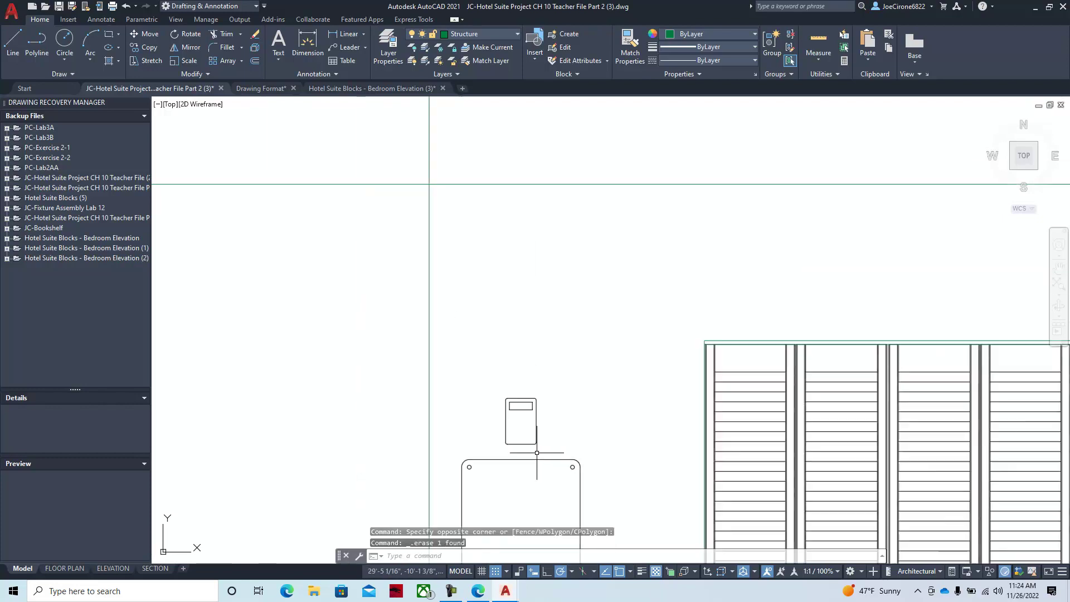
mouse_move(589, 452)
middle_down()
mouse_move(448, 266)
mouse_move(385, 322)
middle_up()
middle_drag(544, 255, 544, 275)
scroll(549, 305, down, 3)
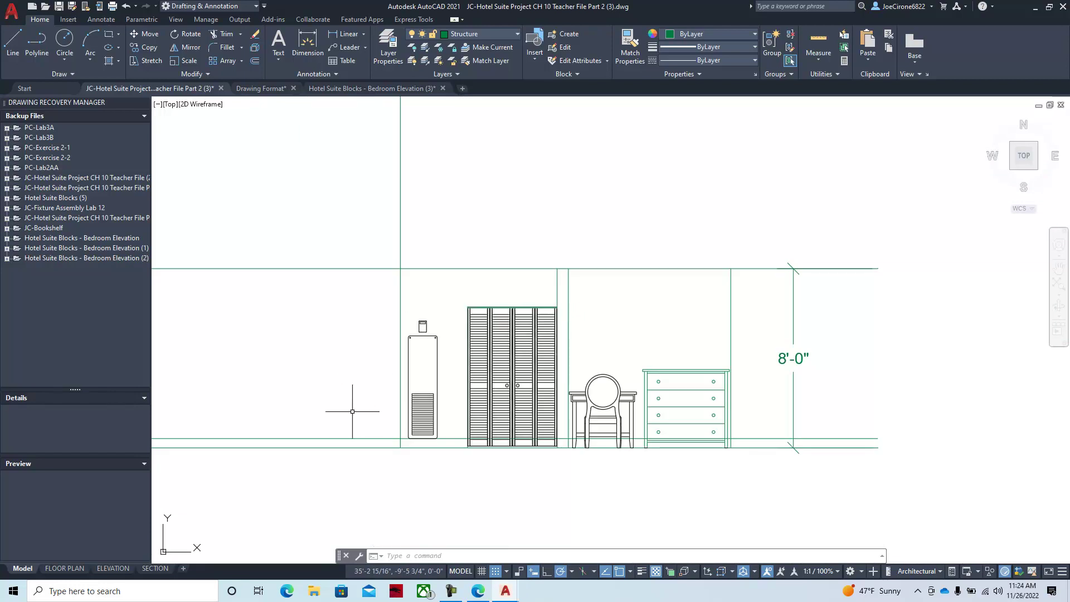
click(361, 438)
key(Delete)
Draw a vertical projection line from the wall corner beside the door in the floor plan down past the elevation's floor line.
scroll(367, 306, down, 2)
middle_drag(353, 282, 382, 433)
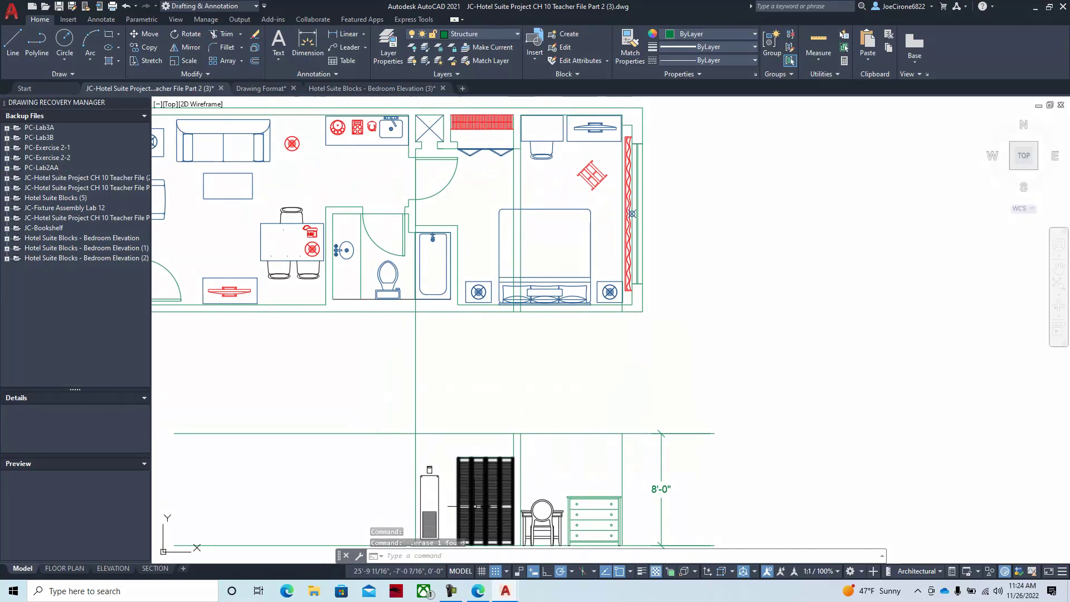
click(12, 41)
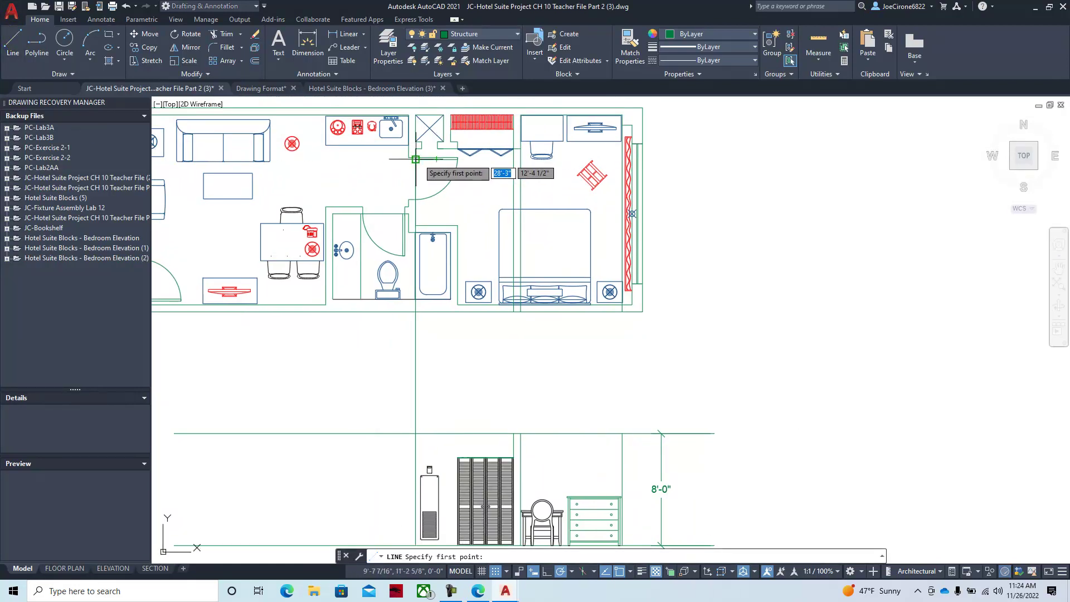
scroll(413, 157, up, 3)
click(405, 154)
middle_drag(436, 462, 480, 67)
middle_drag(475, 450, 488, 72)
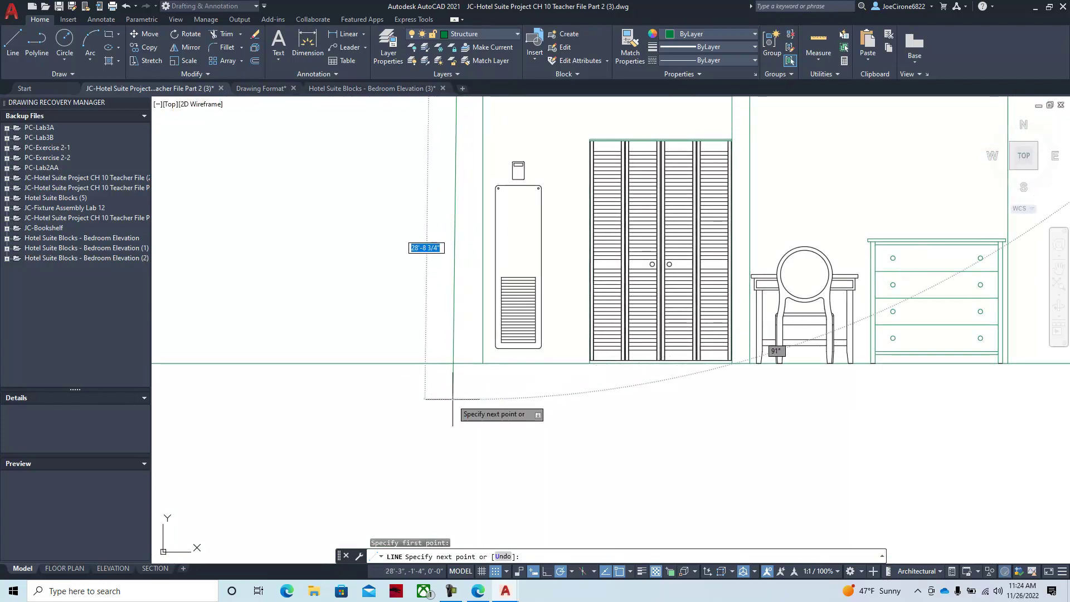
click(465, 401)
key(Escape)
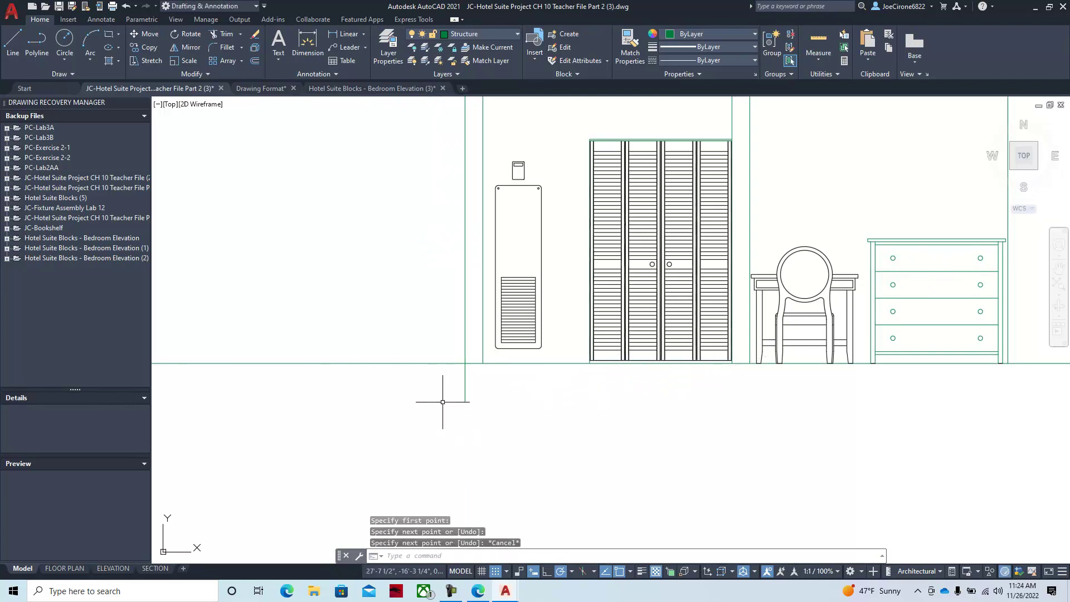
Trim the projection lines above the ceiling and below the floor, and the ceiling and floor lines extending beyond the elevation's walls.
scroll(565, 426, down, 2)
middle_drag(580, 425, 446, 411)
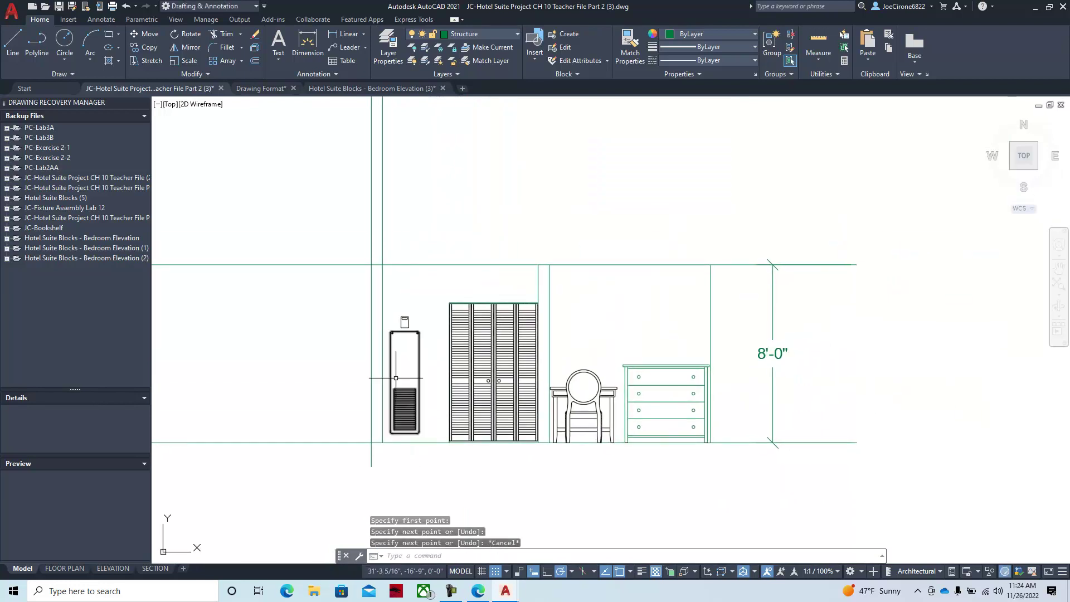
mouse_move(533, 174)
mouse_down()
mouse_move(313, 216)
mouse_move(289, 499)
mouse_move(379, 457)
mouse_up()
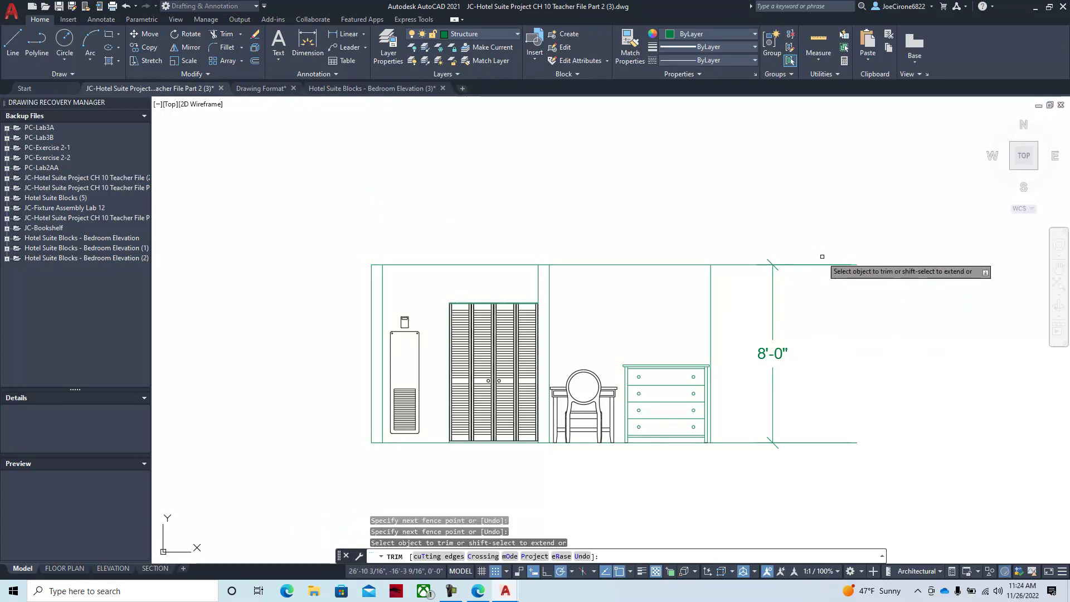
drag(858, 238, 721, 279)
drag(832, 378, 817, 461)
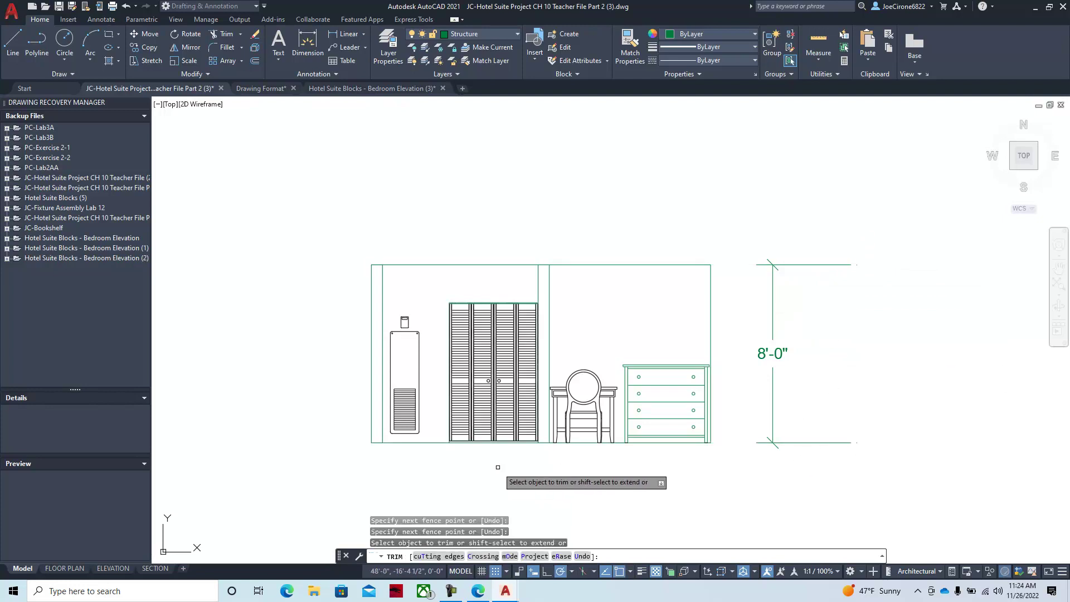
Draw a vertical projection line from the wall corner near the bedroom window in the floor plan down past the elevation's floor line.
scroll(560, 448, down, 2)
middle_drag(608, 392, 530, 411)
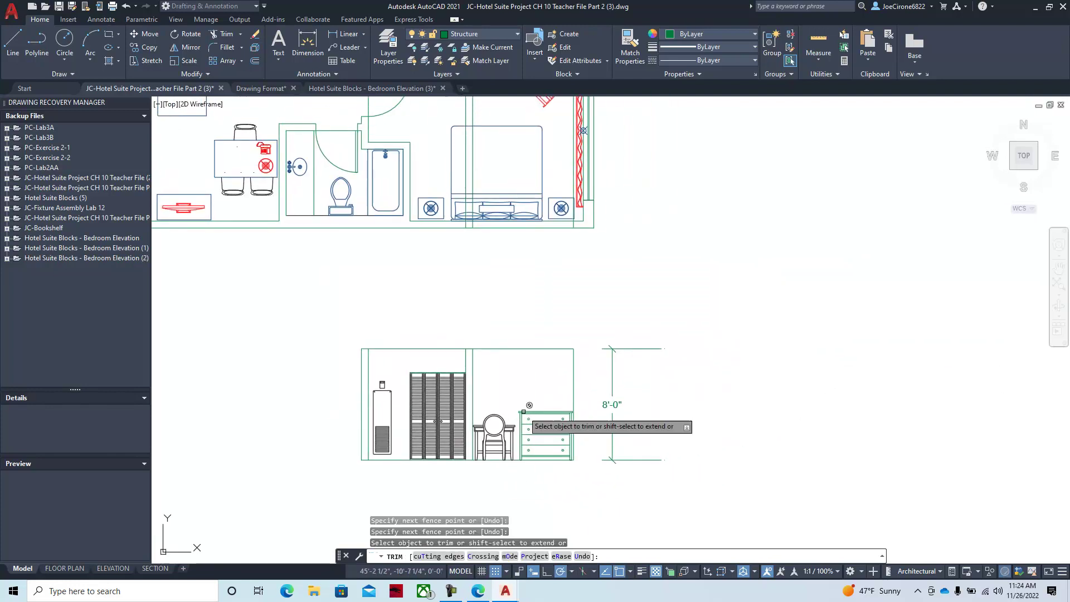
middle_drag(565, 284, 478, 388)
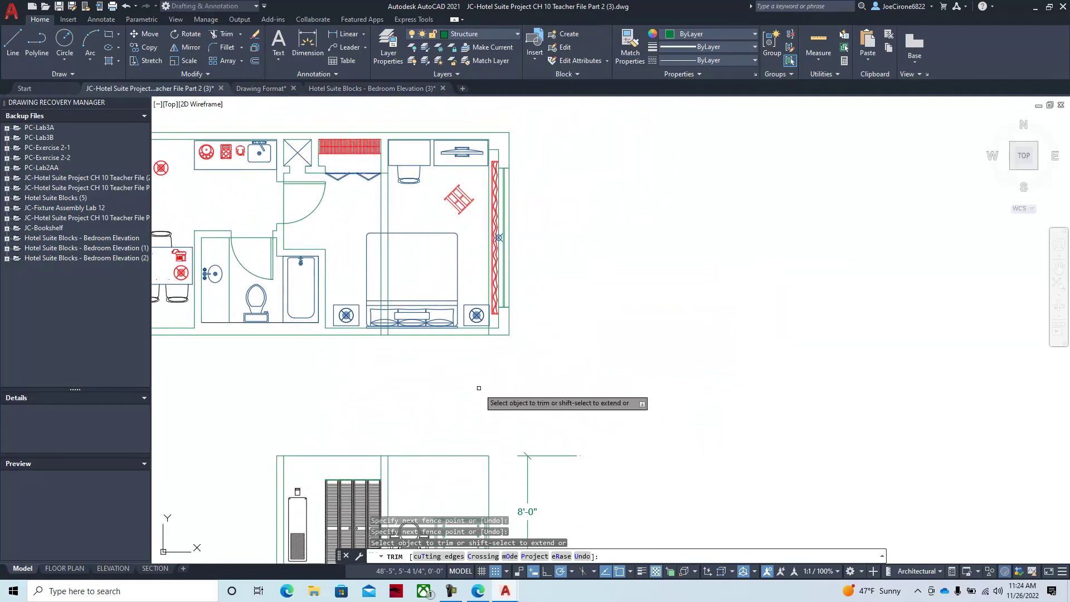
click(7, 56)
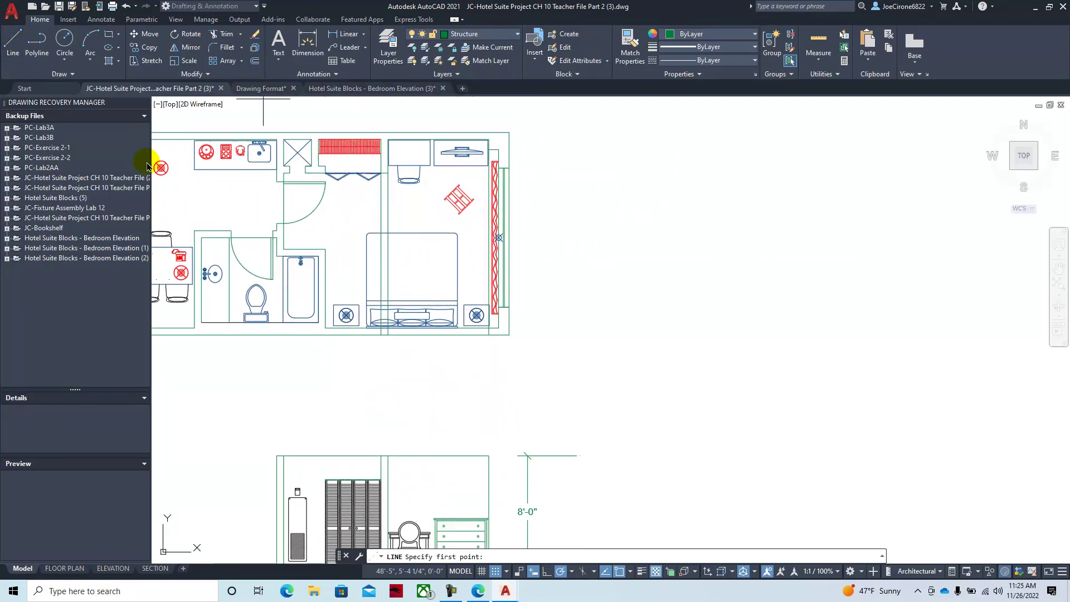
click(498, 328)
middle_drag(504, 491, 509, 334)
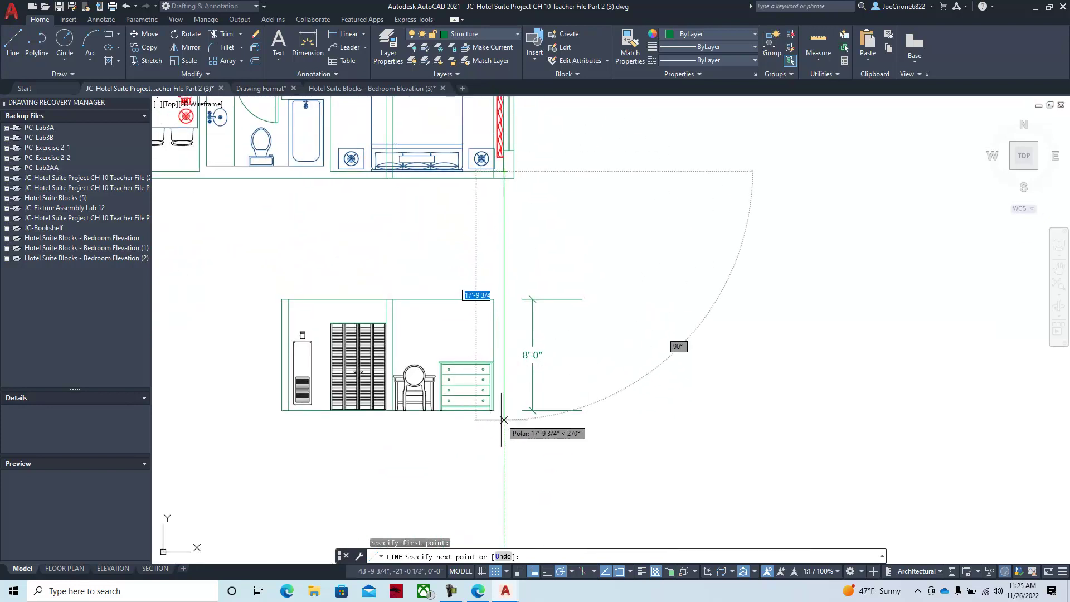
click(503, 413)
key(Escape)
Stretch the end of the elevation's ceiling line above the dresser past the new vertical projection line.
scroll(490, 291, up, 4)
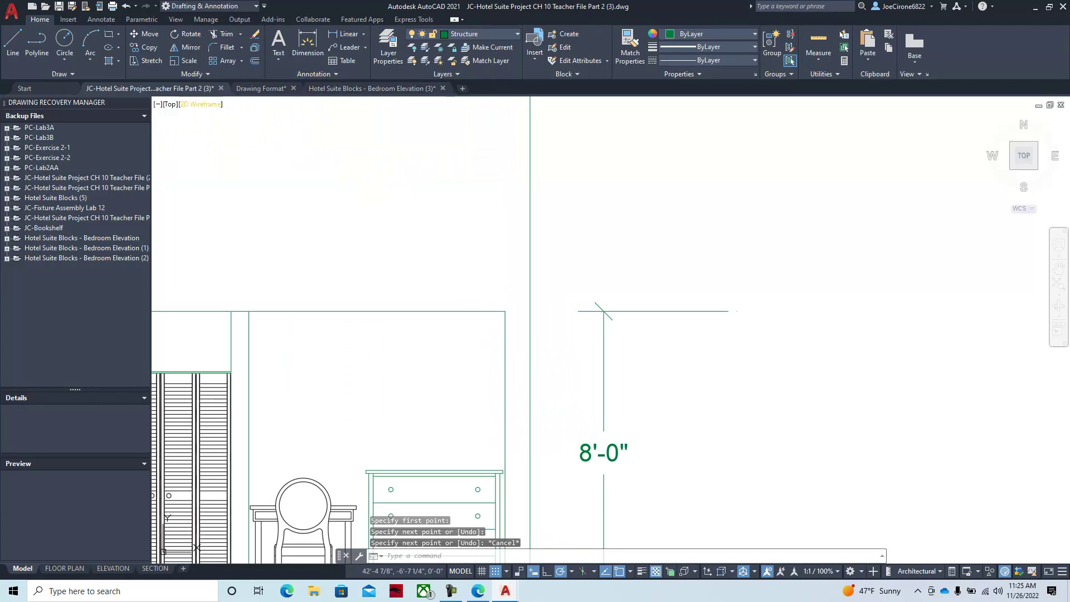
click(479, 311)
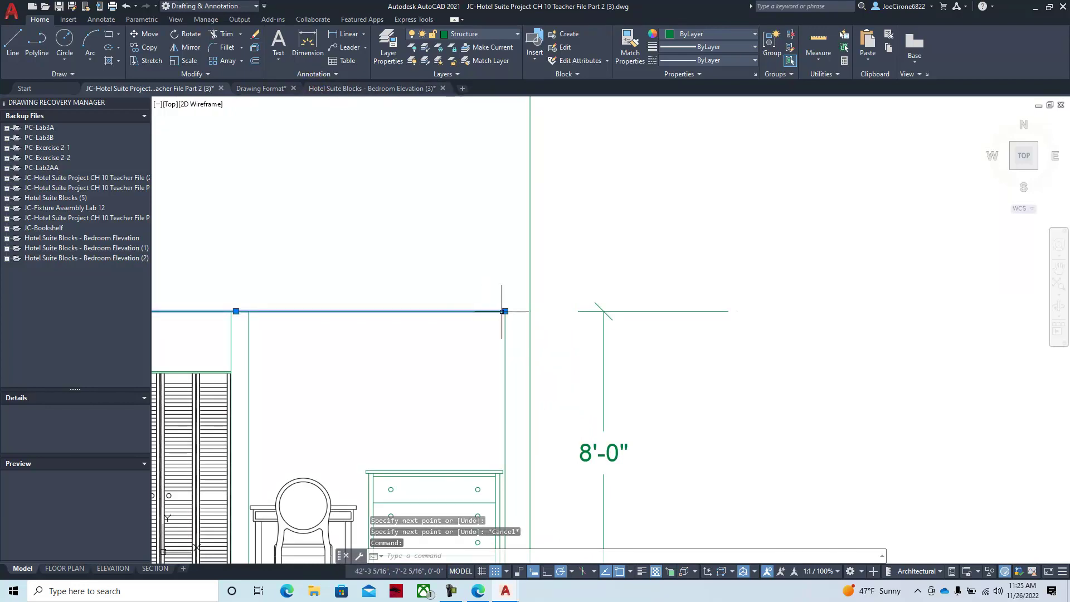
click(505, 311)
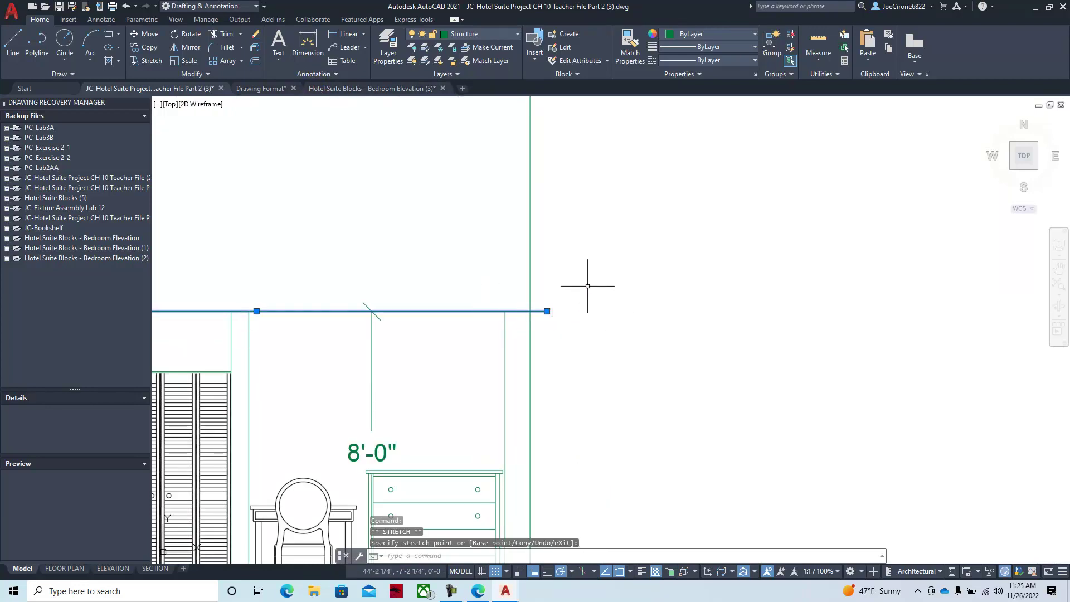
key(Escape)
Try to stretch the end of the floor line beside the dresser past the new vertical projection line.
scroll(625, 352, down, 3)
middle_drag(626, 352, 556, 340)
scroll(514, 431, up, 3)
scroll(514, 431, up, 4)
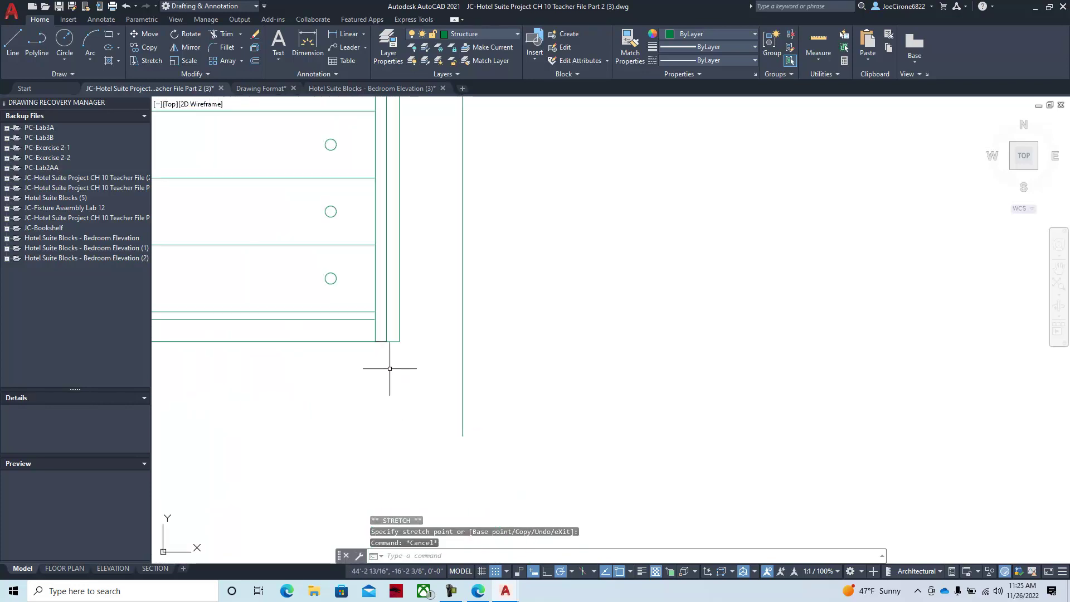
click(354, 340)
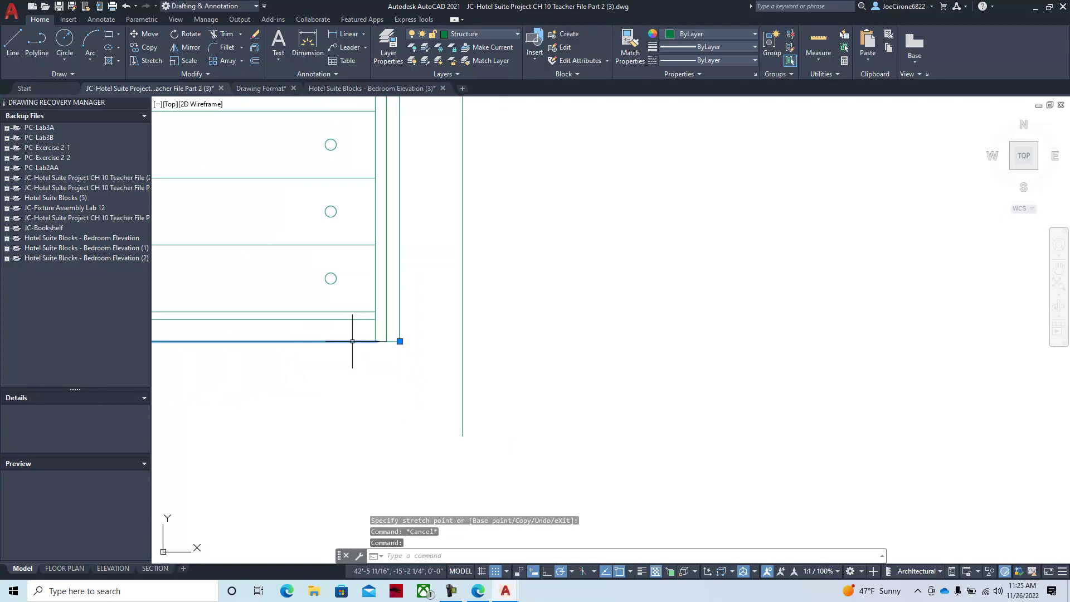
click(400, 341)
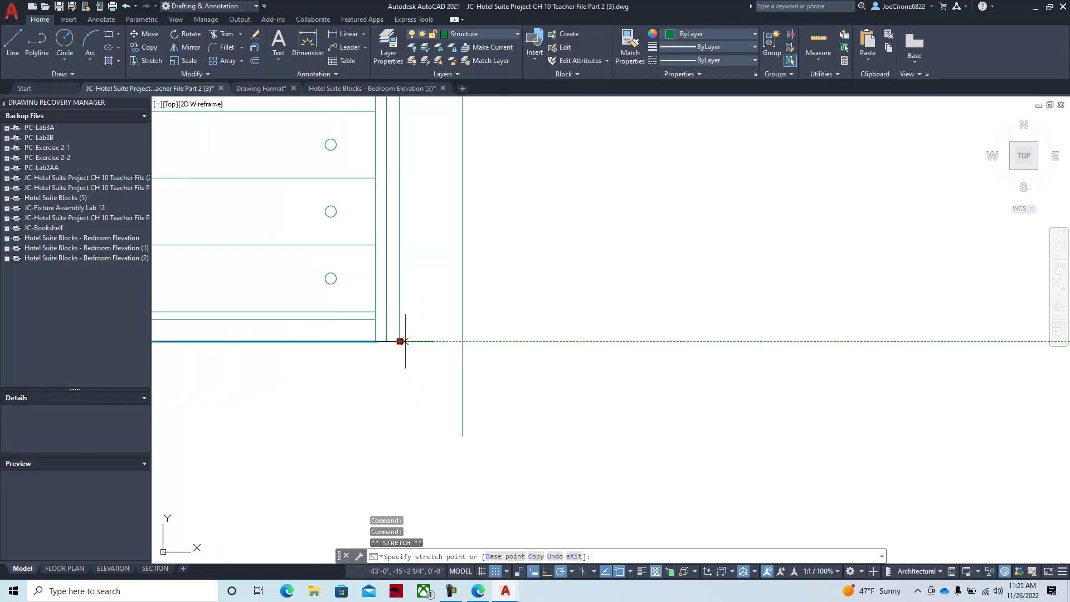
click(483, 341)
key(Escape)
Try to trim the vertical projection line below the floor line, and undo that trim.
scroll(397, 212, down, 4)
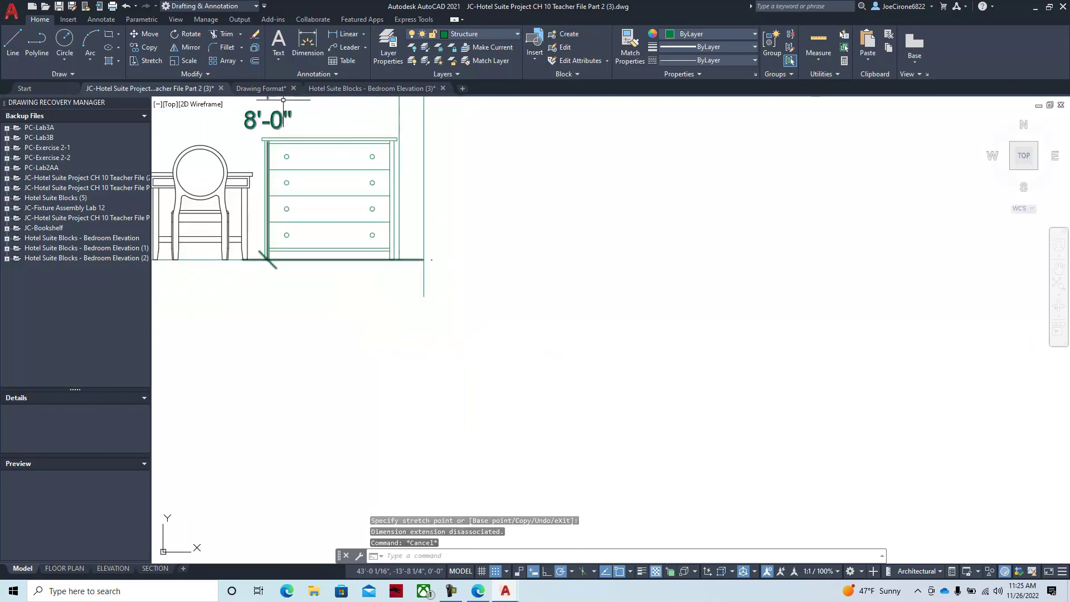
click(233, 34)
drag(430, 267, 415, 284)
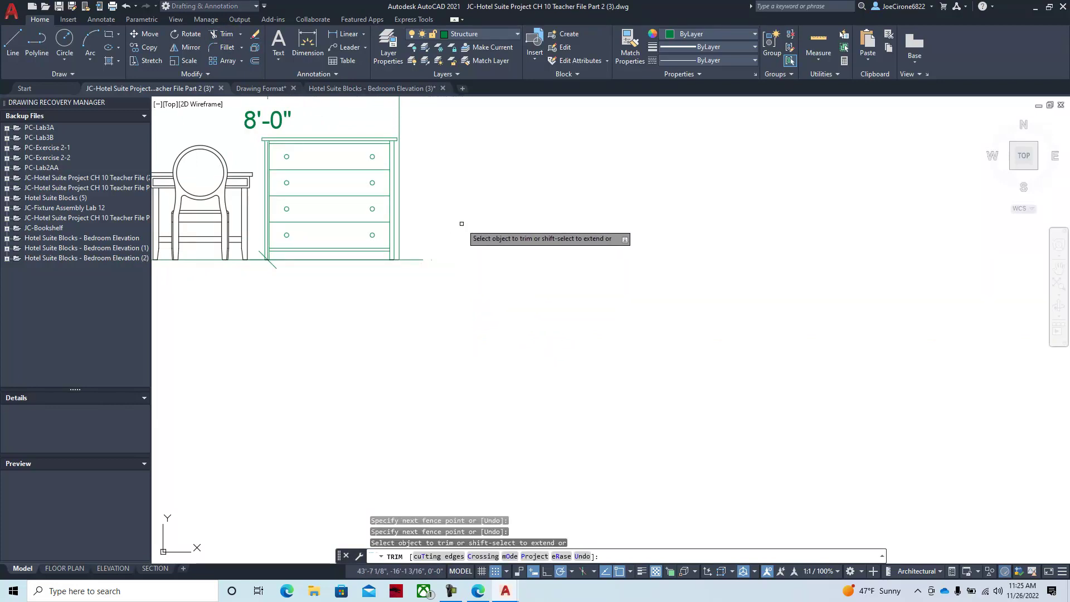
text(U)
key(Return)
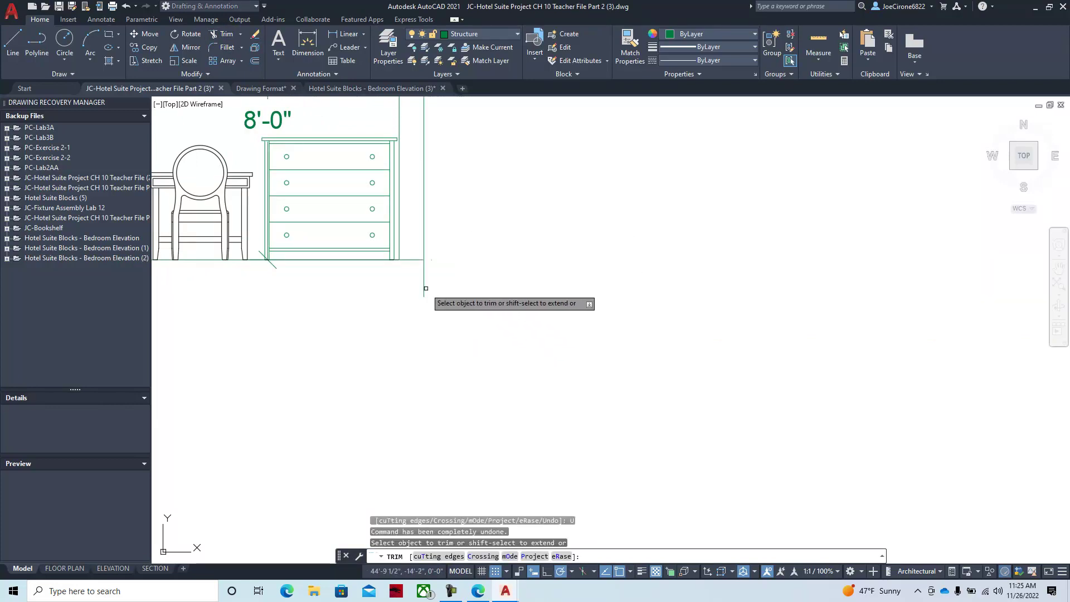
key(Escape)
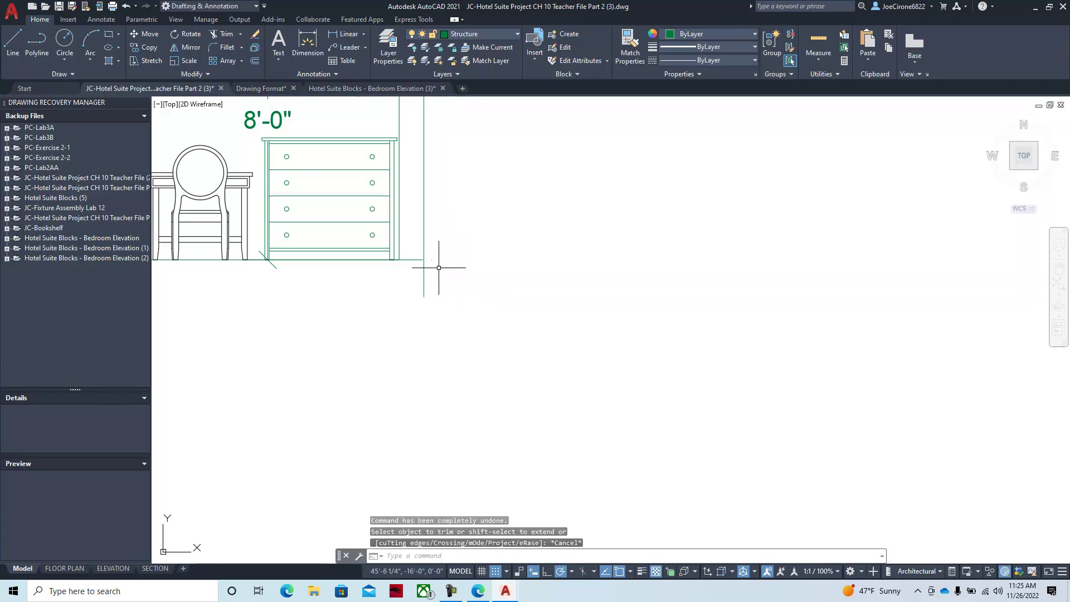
click(426, 260)
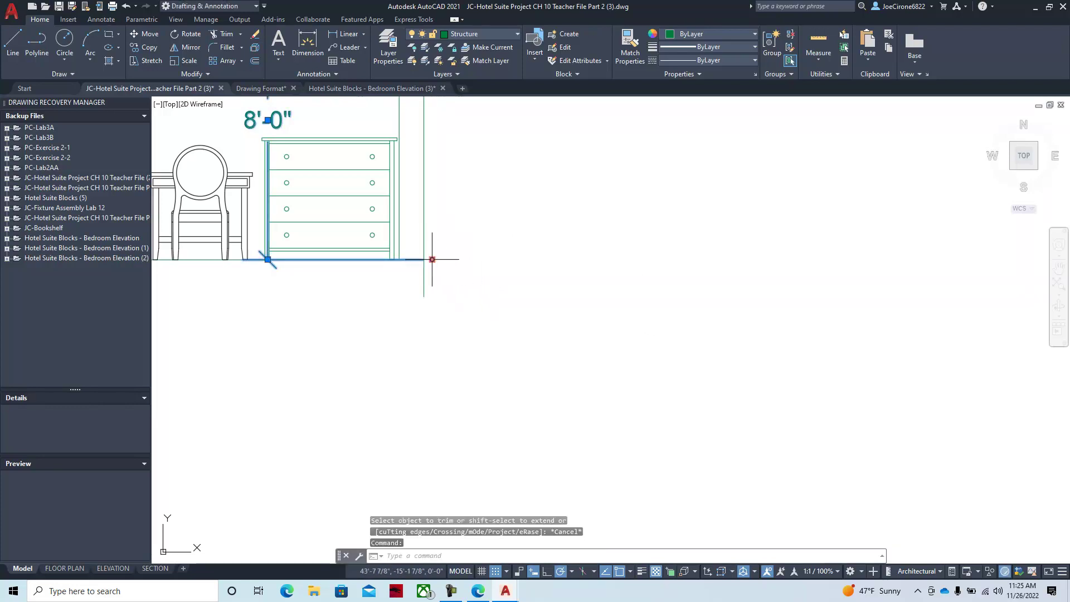
scroll(406, 266, down, 4)
key(Escape)
key(Escape)
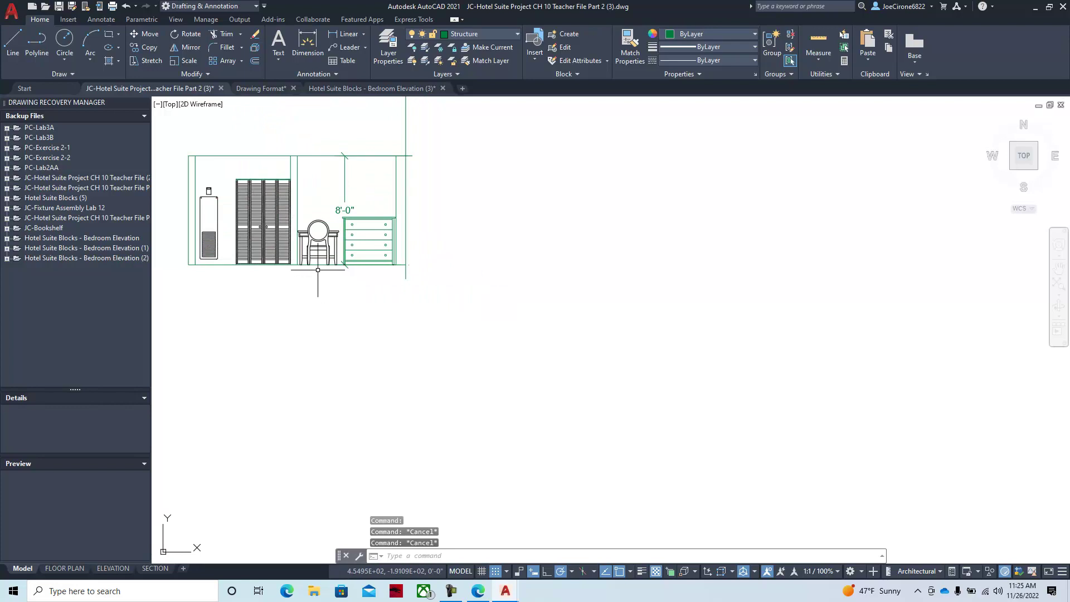
Stretch the end of the elevation's floor line beside the dresser well past the new vertical projection line.
click(321, 265)
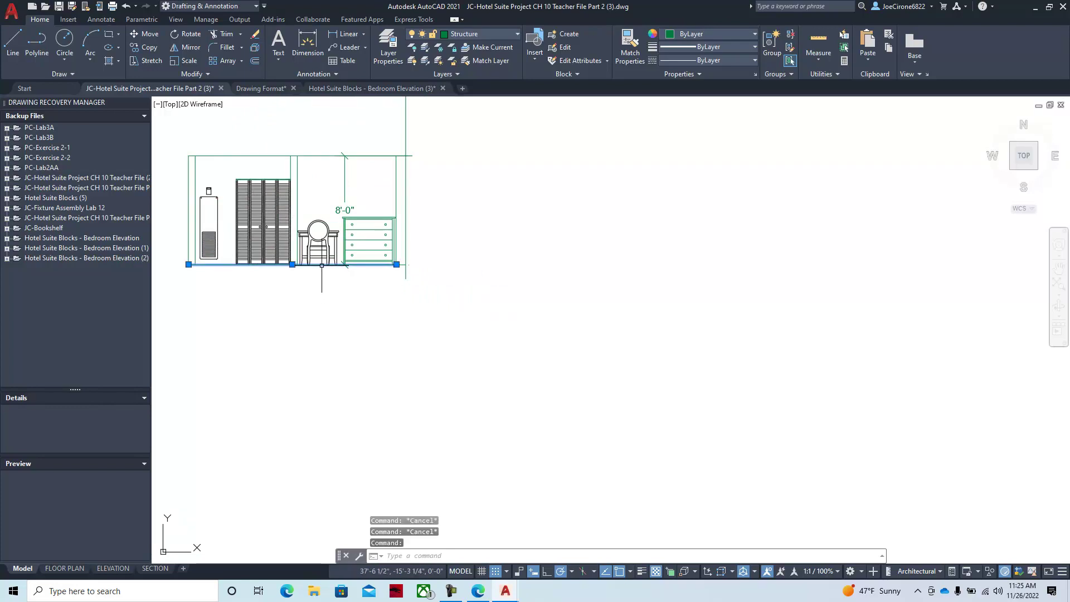
click(396, 264)
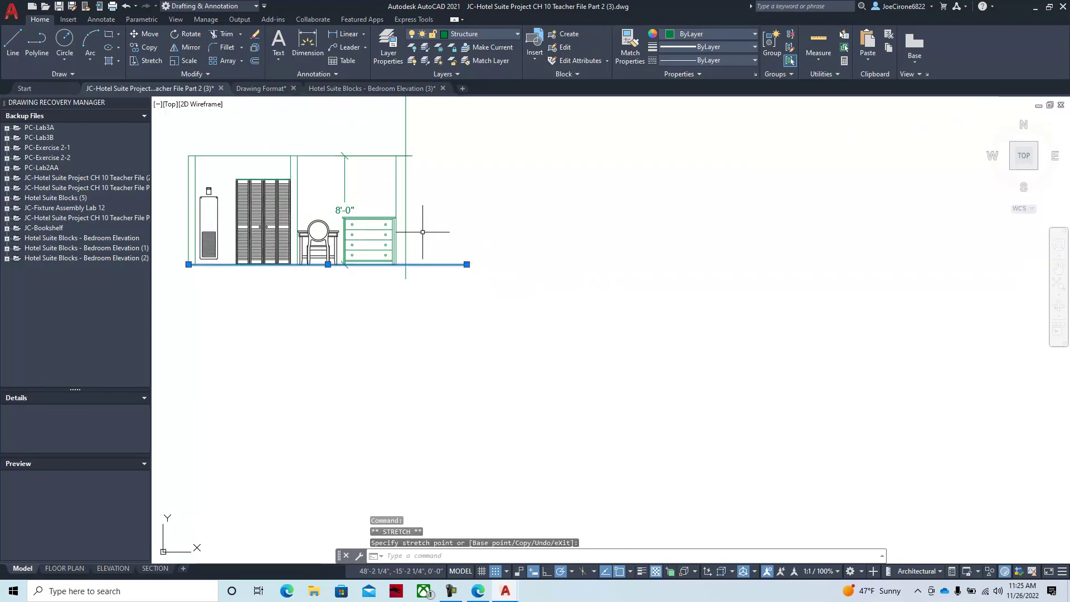
key(Escape)
Trim the floor line beyond the new vertical line and the vertical line's stub below the floor.
scroll(435, 254, up, 4)
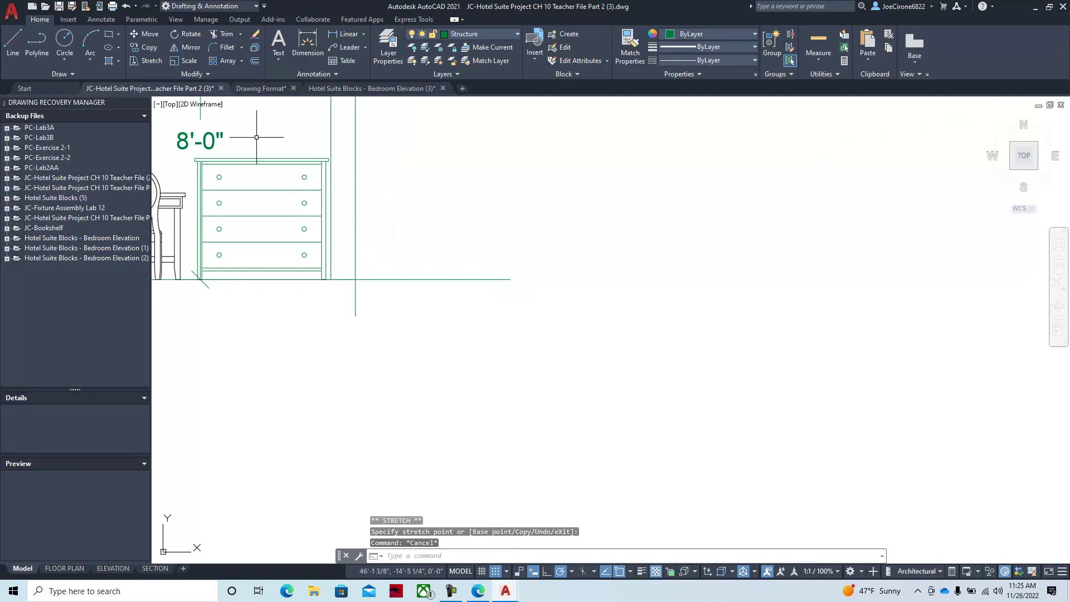
click(227, 35)
click(403, 279)
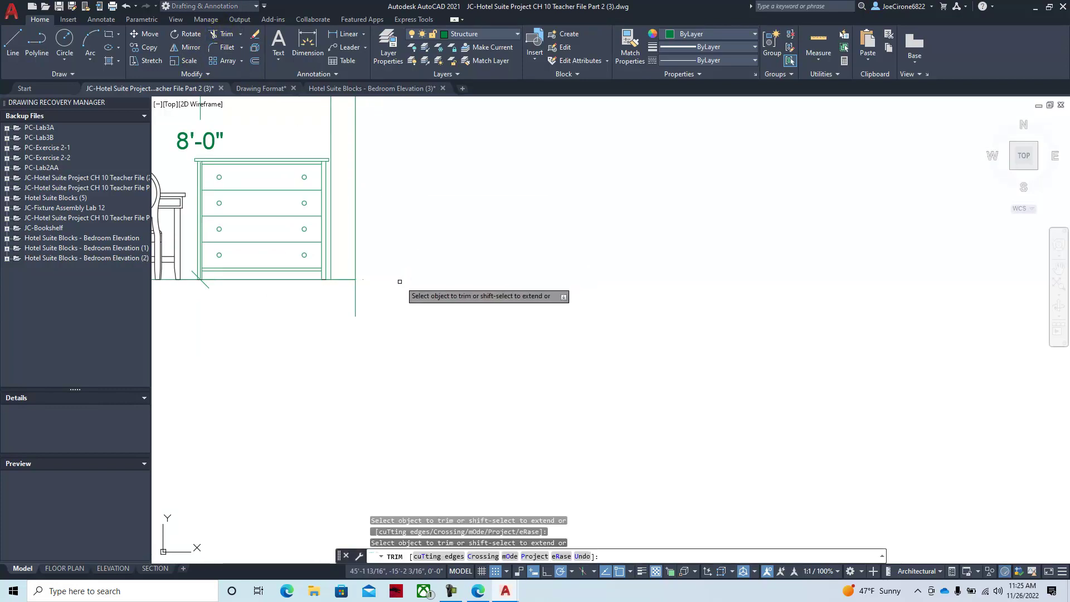
click(355, 307)
Use Trim to remove the 8'-0" dimension and the new vertical line's portion above the ceiling line.
middle_drag(395, 245, 470, 425)
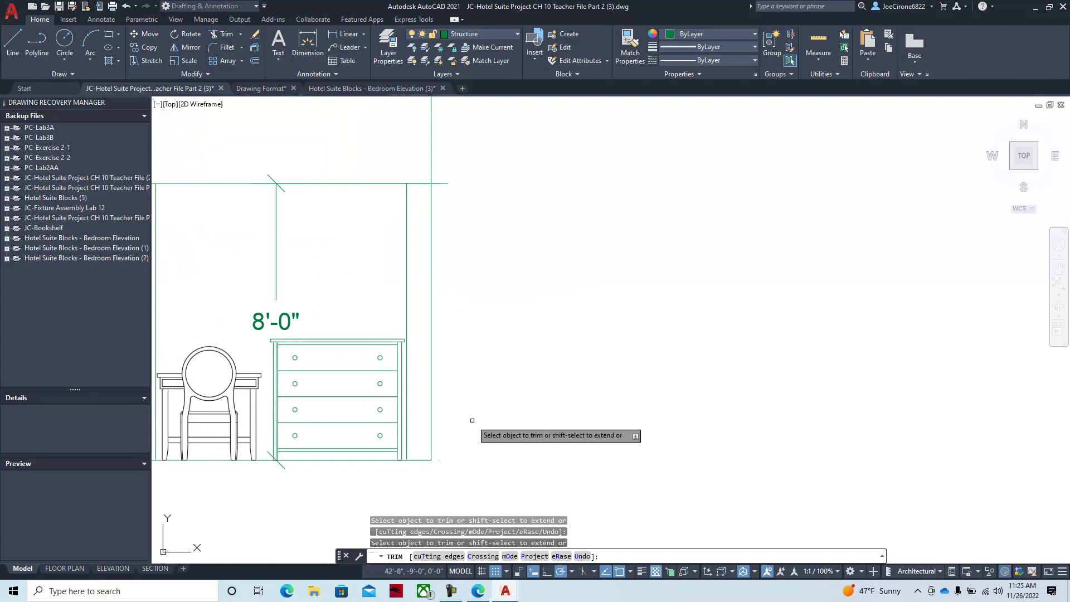
click(448, 184)
click(430, 161)
key(Escape)
Trim the ceiling line's overhang beyond the outer wall line beside the dresser.
scroll(338, 197, down, 4)
middle_drag(382, 215, 410, 228)
scroll(471, 231, up, 4)
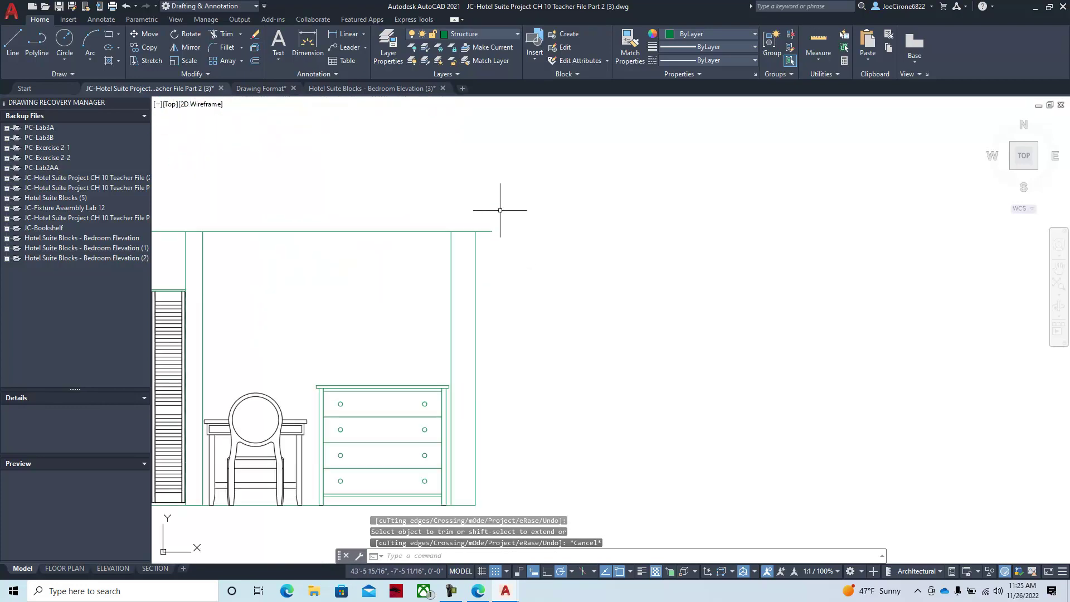
click(223, 34)
click(486, 231)
scroll(510, 254, down, 5)
middle_drag(552, 269, 603, 284)
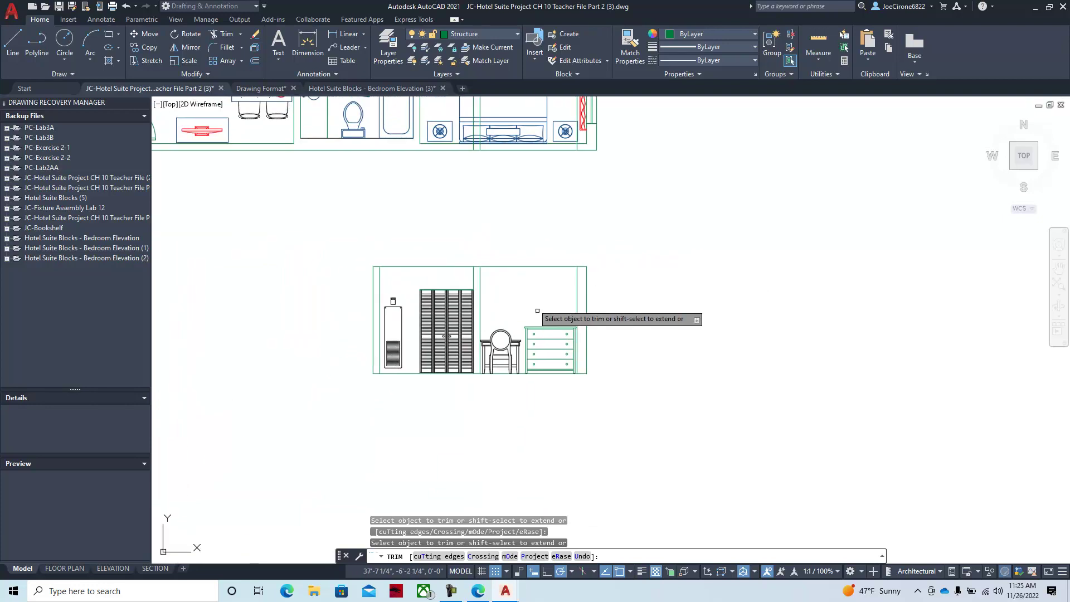
Exit the Trim command and check how the FLOOR PLAN layout sheet shows the suite.
key(Escape)
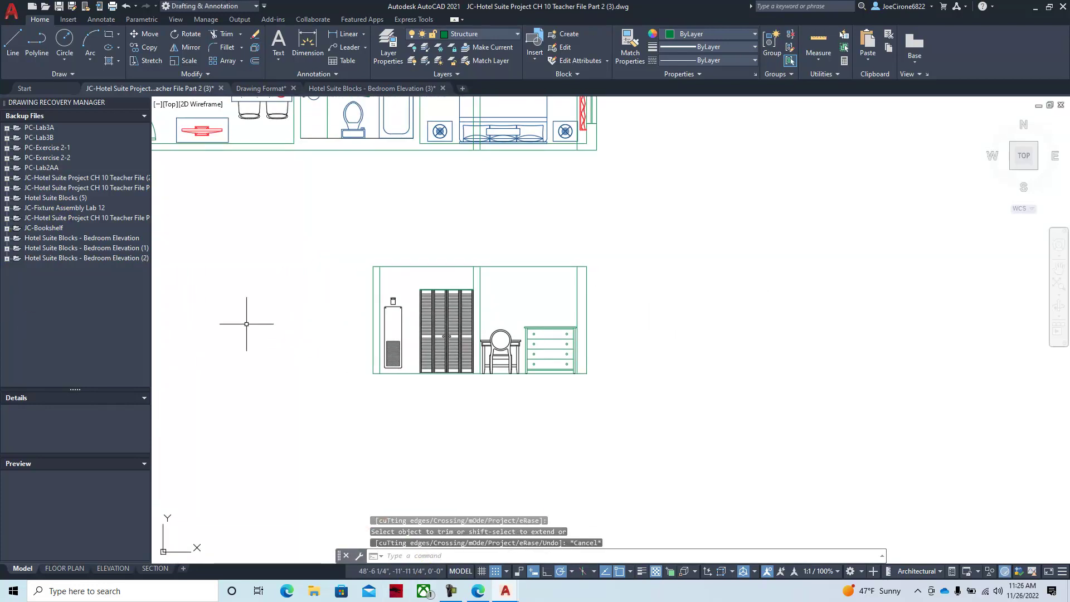
middle_drag(284, 342, 507, 467)
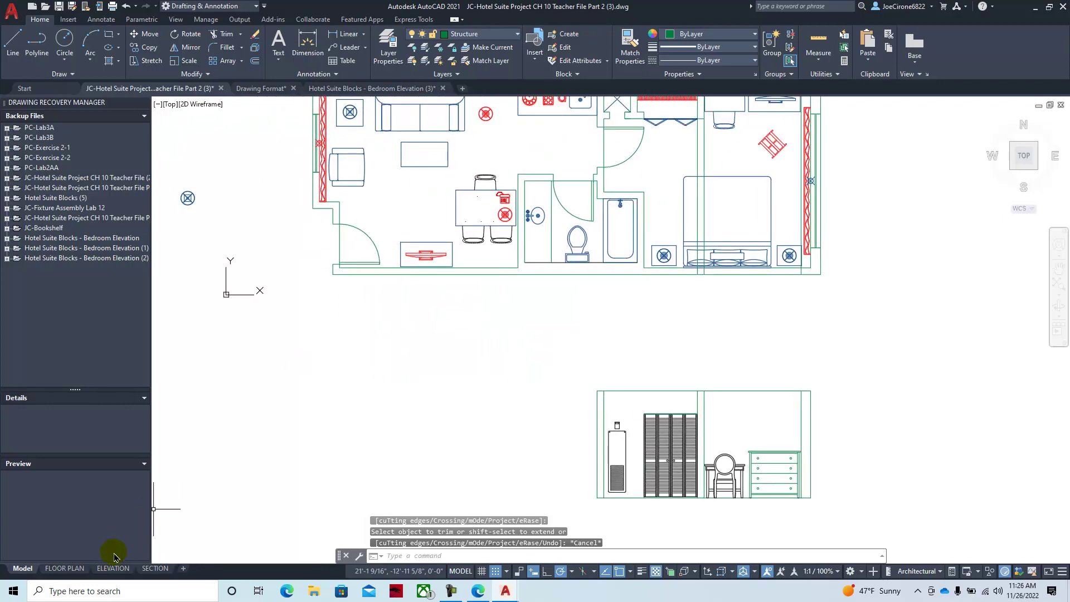
scroll(229, 506, down, 4)
middle_drag(277, 496, 304, 464)
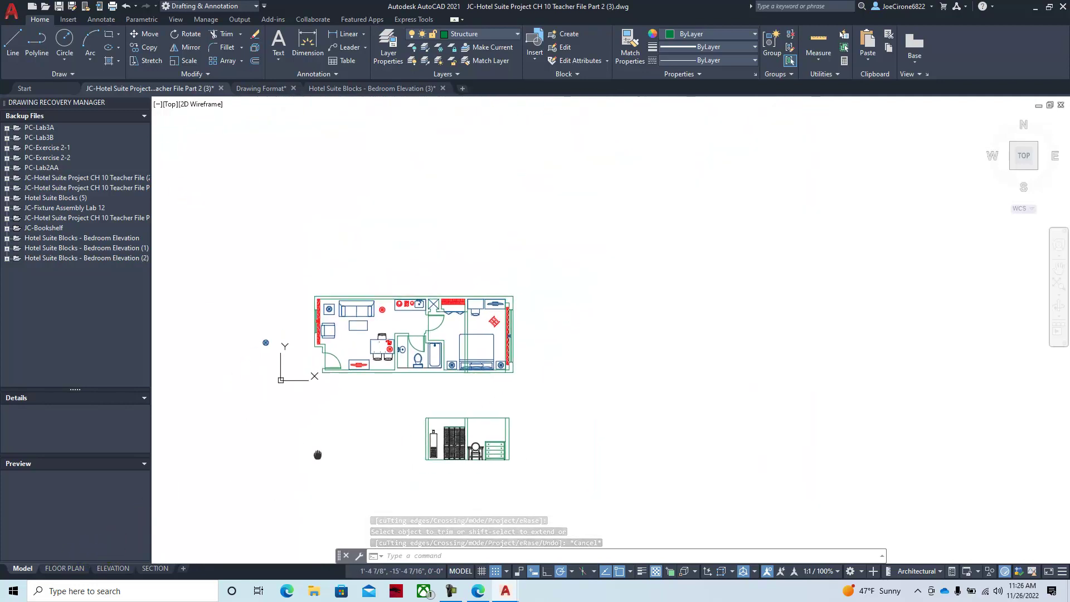
click(66, 568)
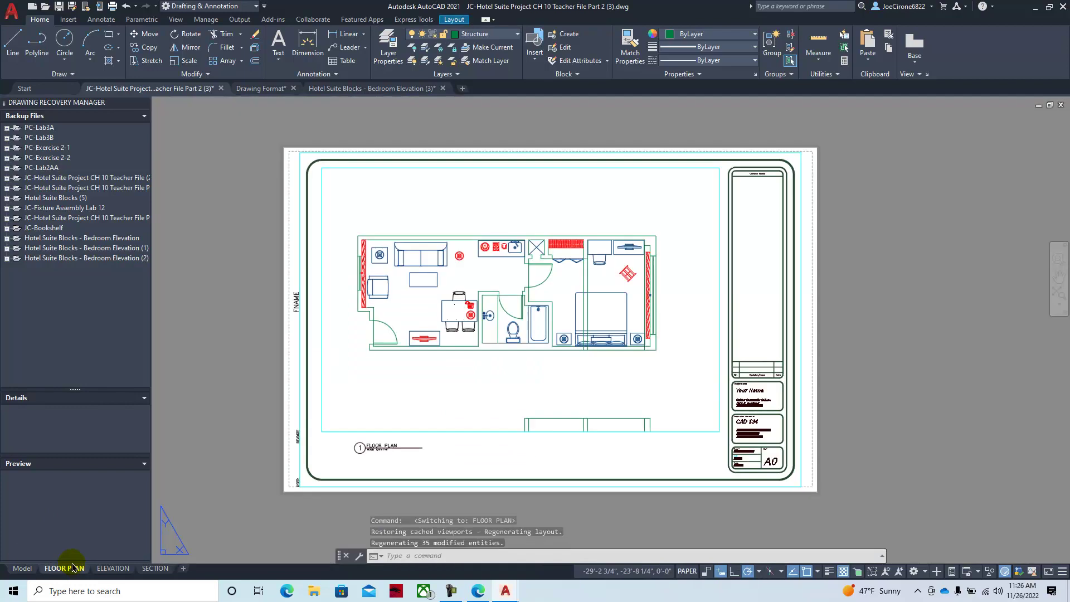
Bring the bedroom elevation into view in the ELEVATION layout's viewport and set the viewport scale to 1/4" = 1'-0".
click(115, 568)
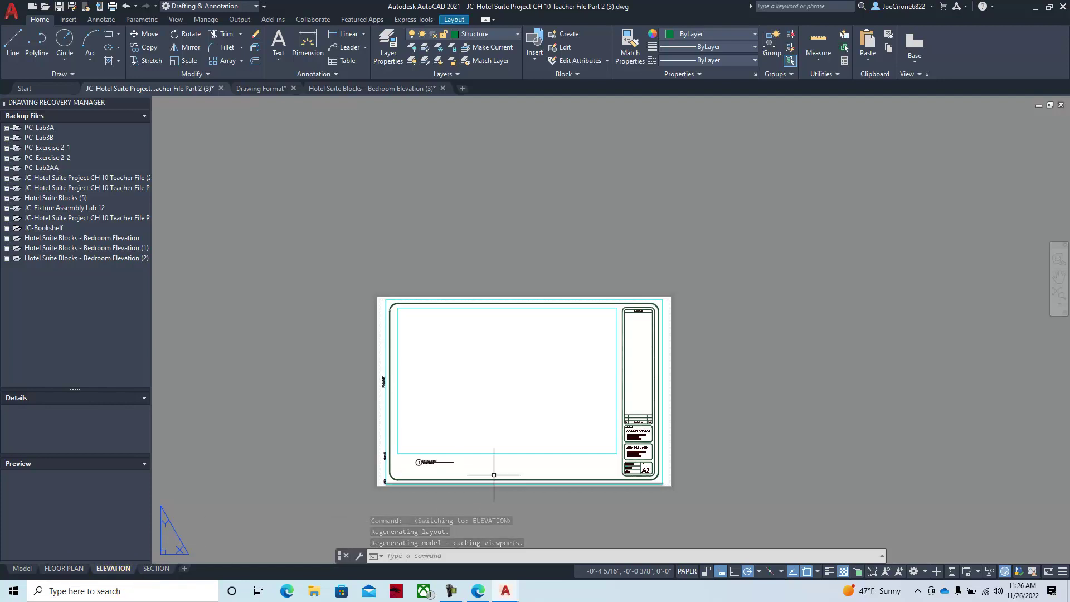
double_click(488, 383)
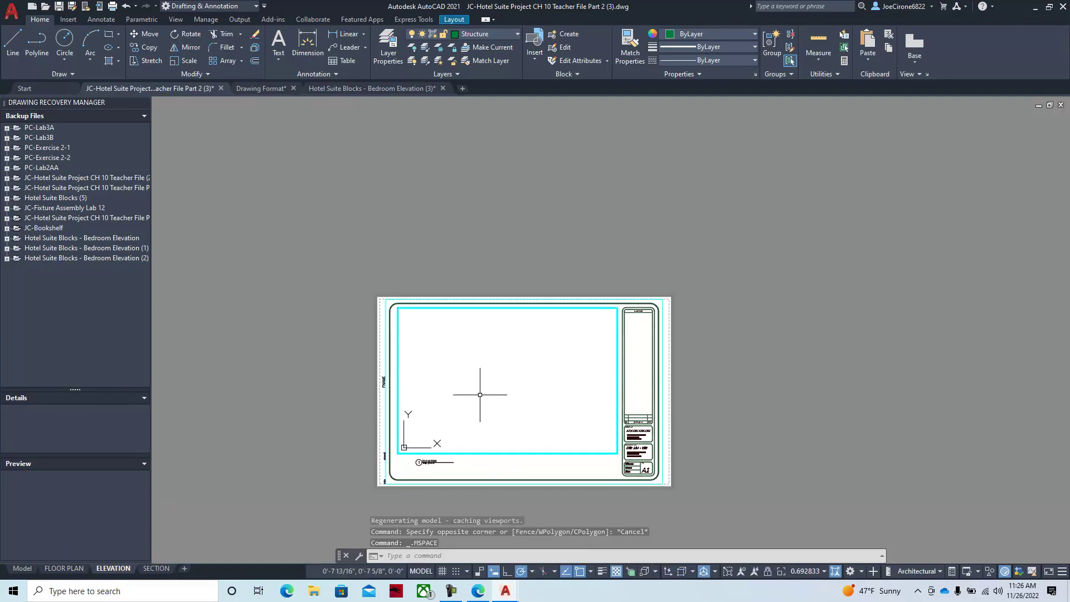
mouse_move(498, 404)
middle_down()
mouse_move(461, 411)
mouse_move(500, 351)
mouse_move(522, 338)
middle_up()
scroll(492, 386, up, 2)
middle_drag(485, 388, 511, 387)
scroll(512, 387, up, 2)
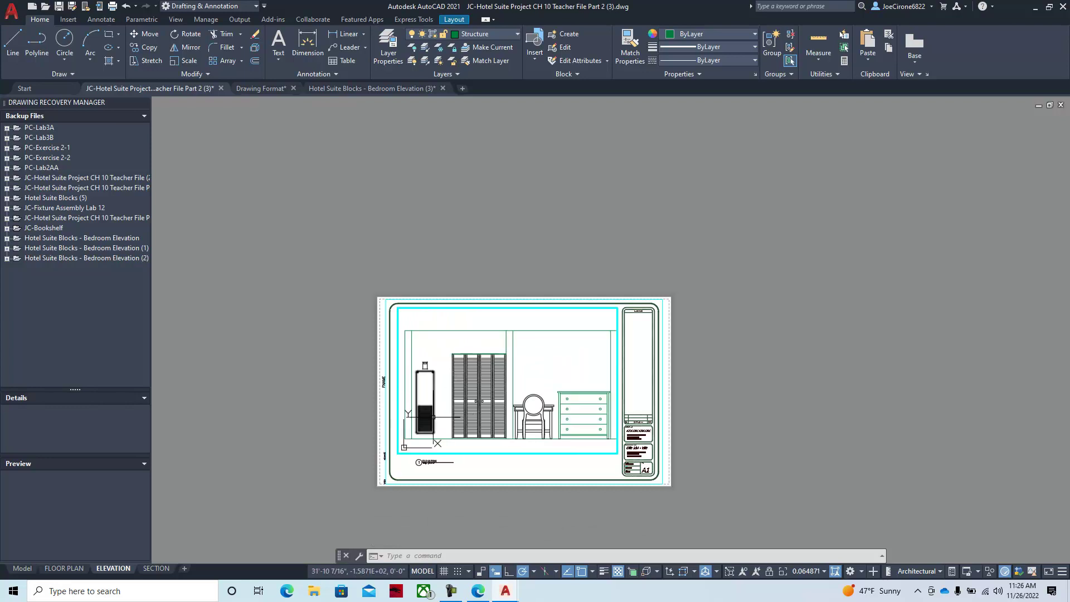
click(823, 571)
scroll(815, 424, down, 5)
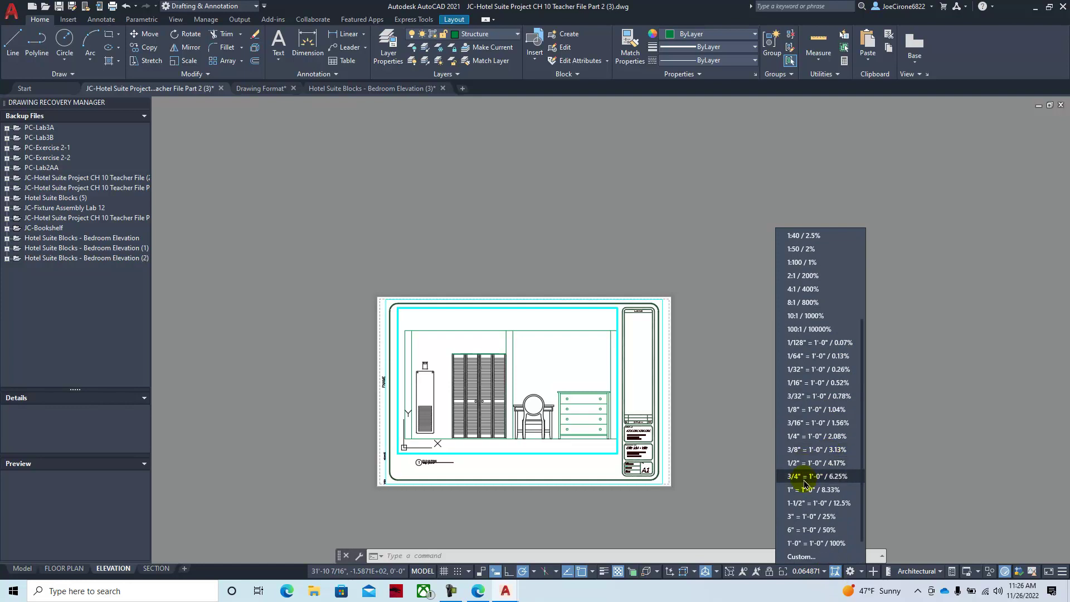
click(808, 438)
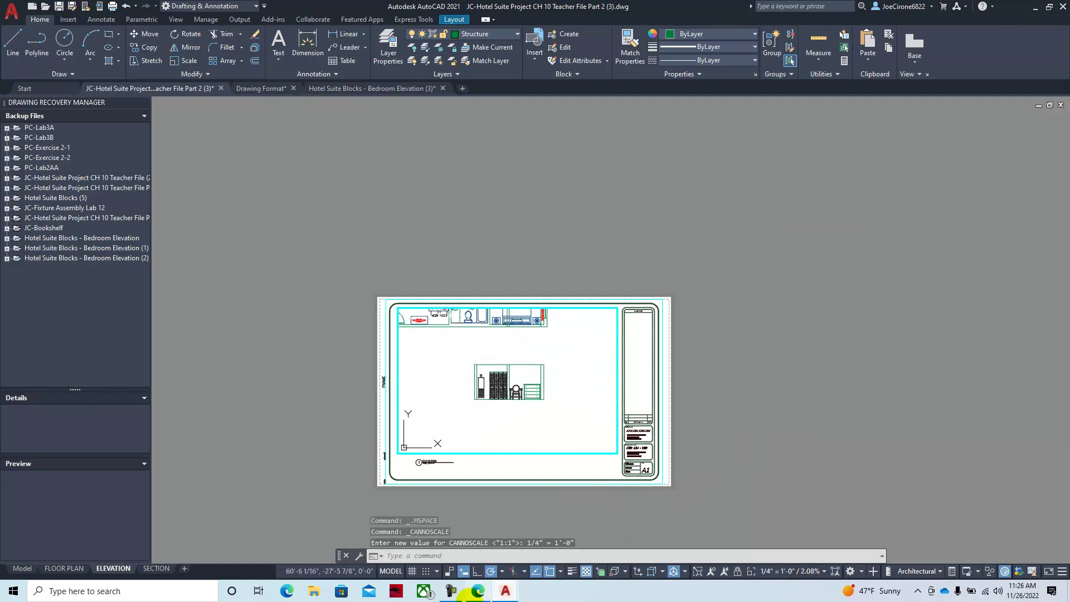
Switch to the textbook in Edge and read pages 330 to 334 on the TV block, text styles and titleblock text.
click(477, 592)
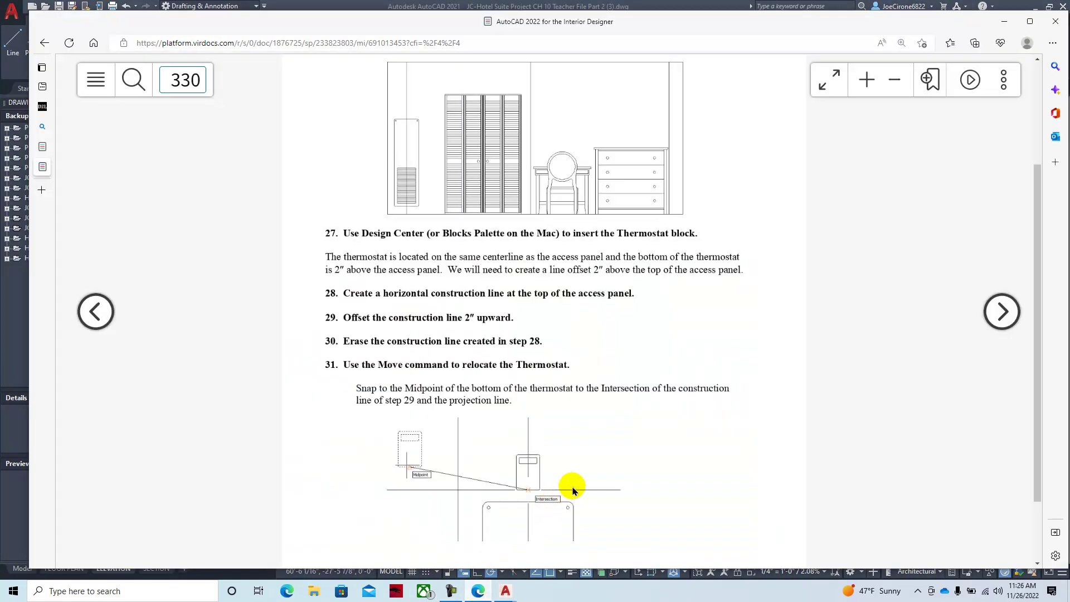
click(1000, 311)
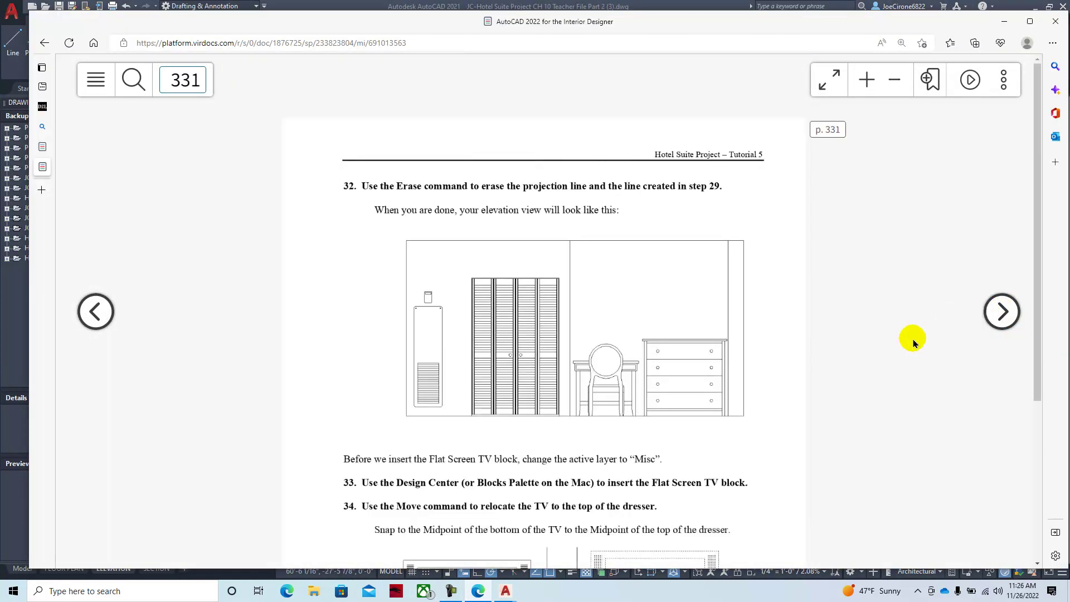
click(1001, 310)
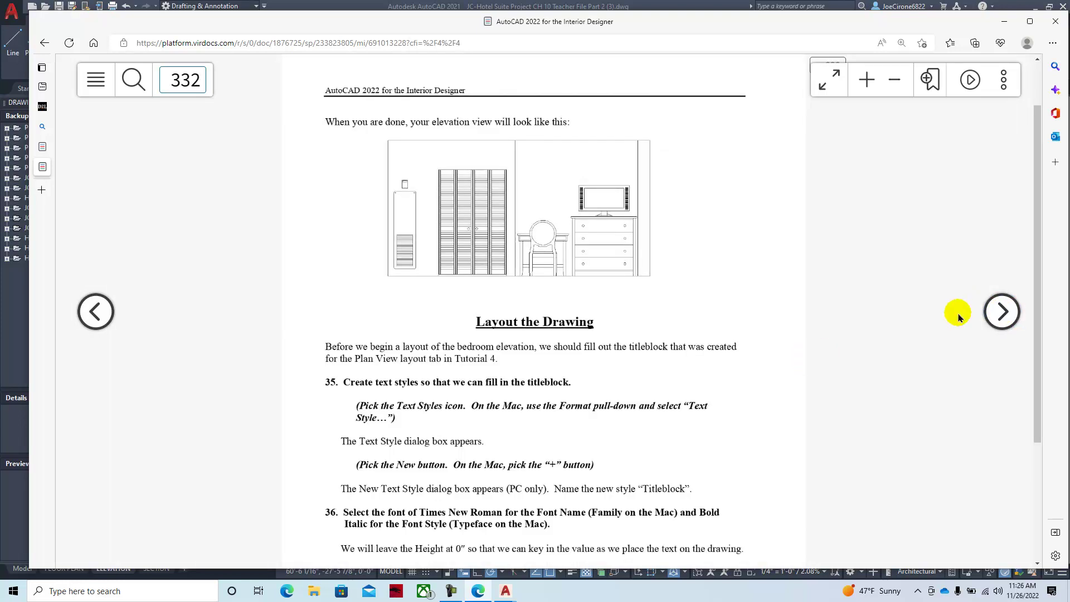
click(1001, 311)
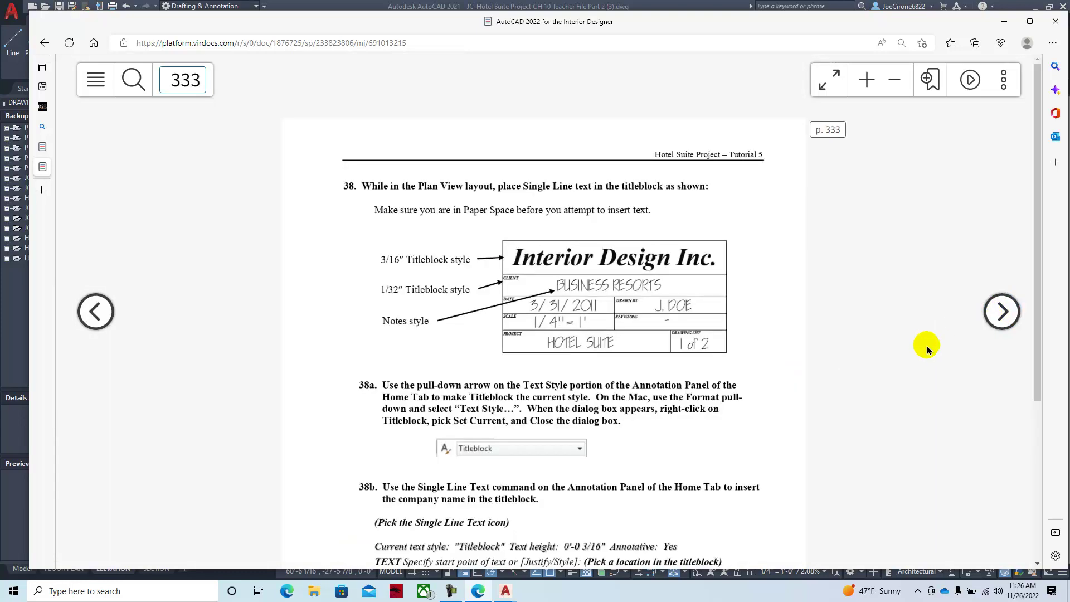
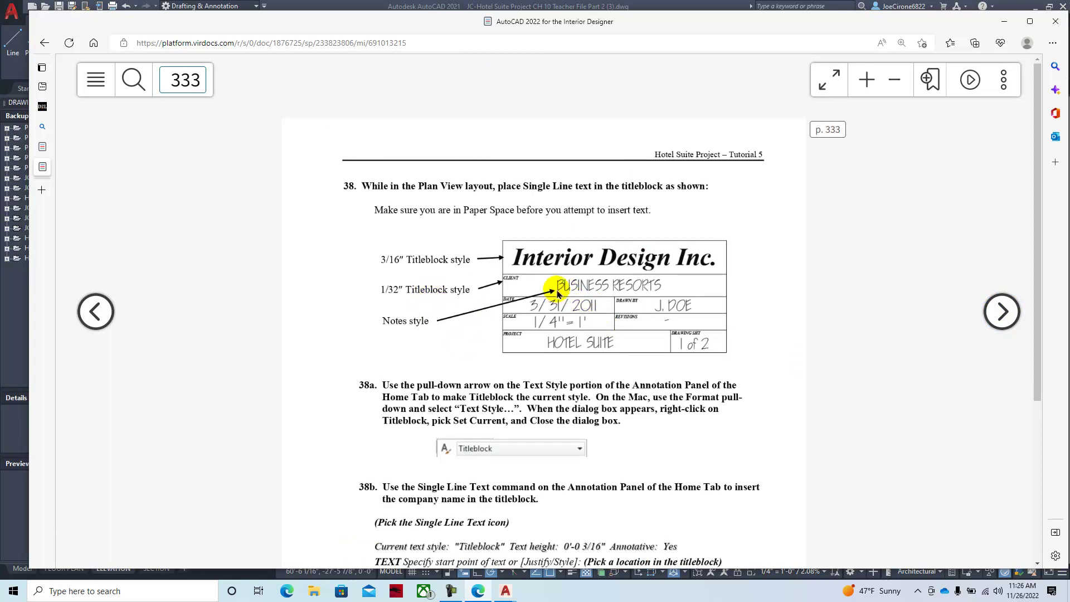
scroll(729, 418, down, 4)
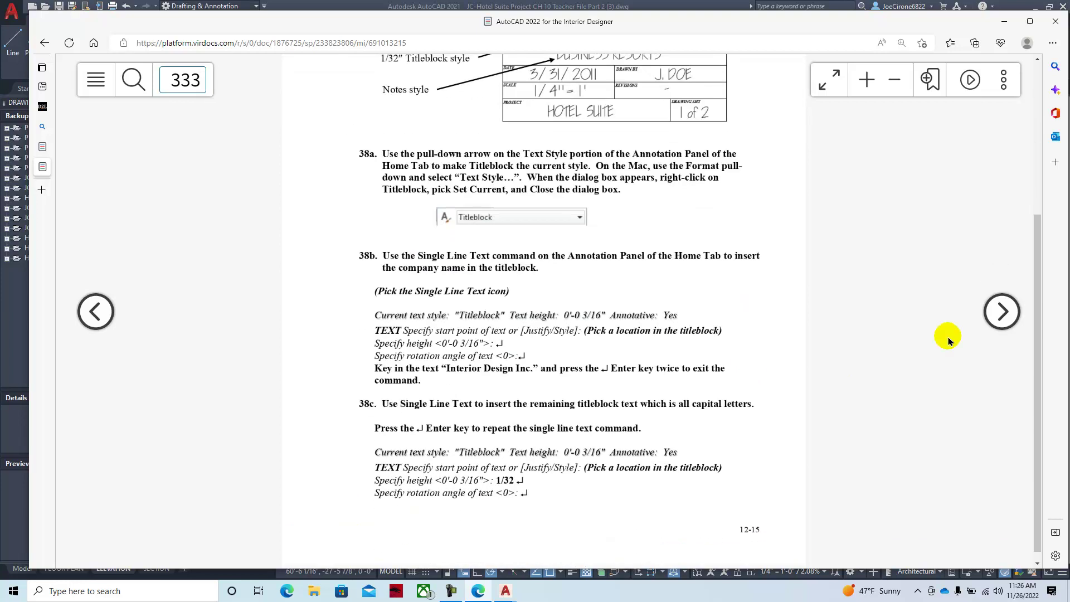
click(1001, 312)
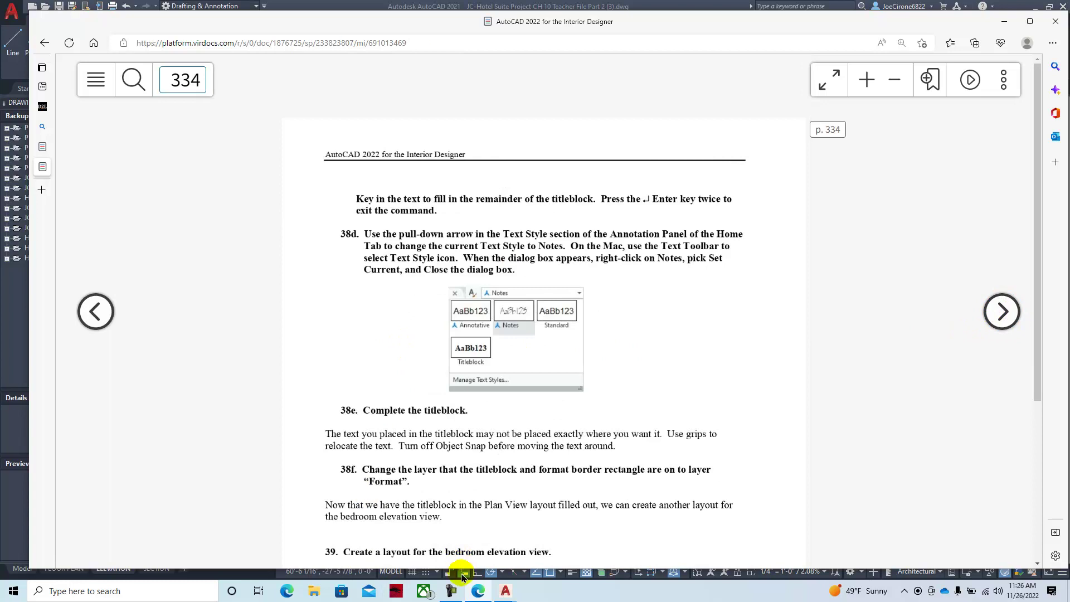
Switch to the Drawing Format drawing in AutoCAD and save it as Drawing Format in the CAD-134 folder.
mouse_move(506, 595)
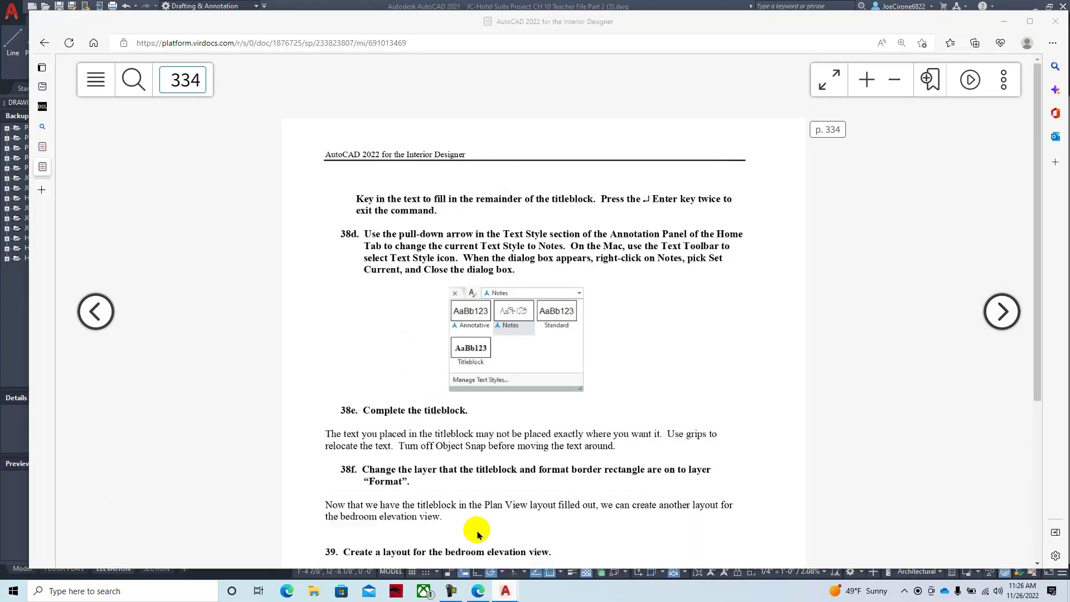
click(477, 530)
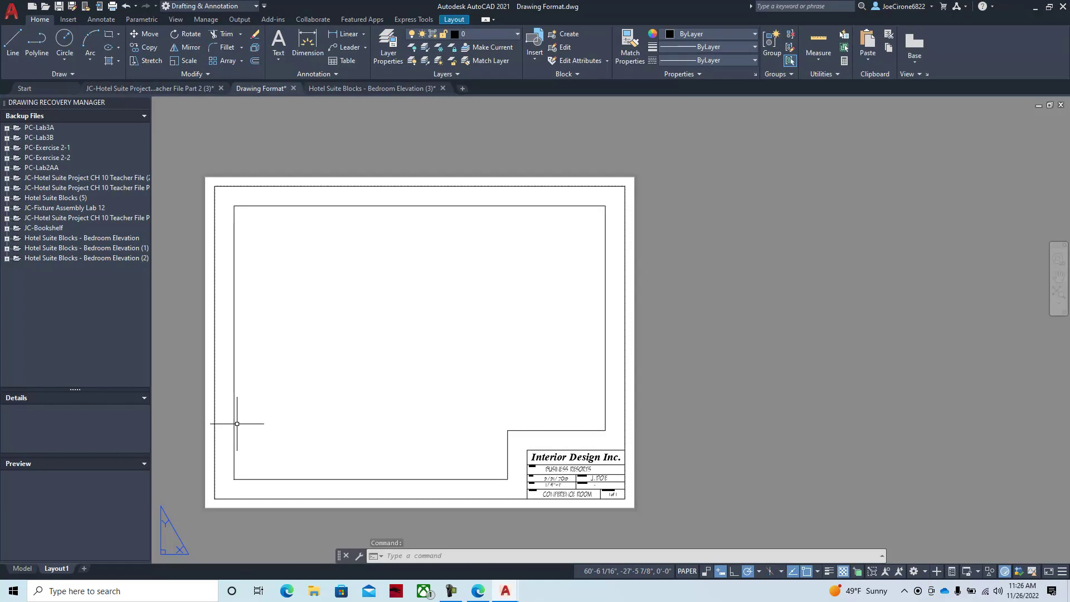
click(16, 17)
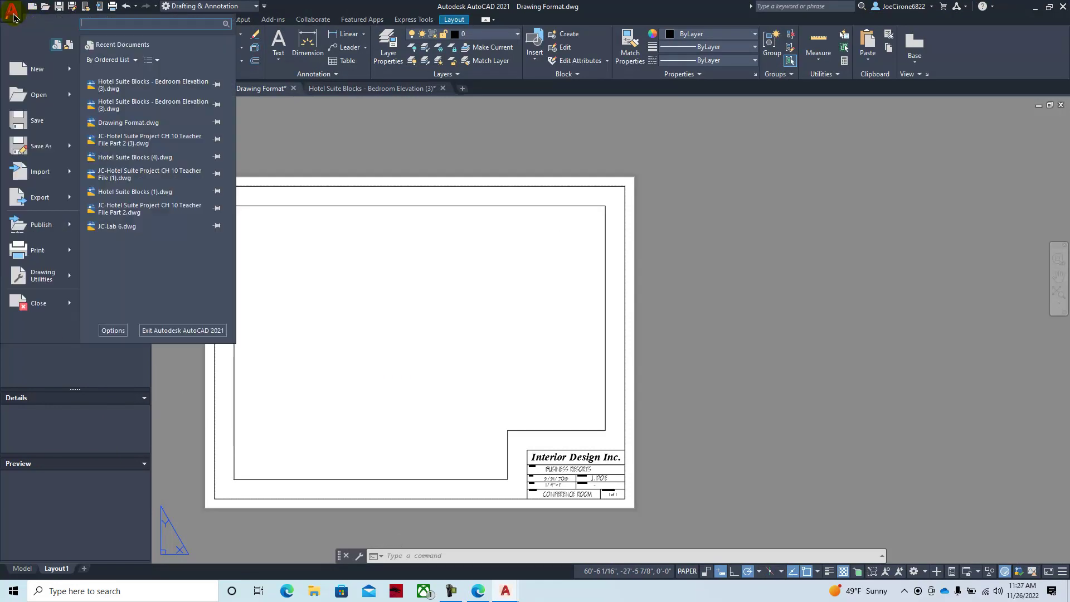
click(43, 155)
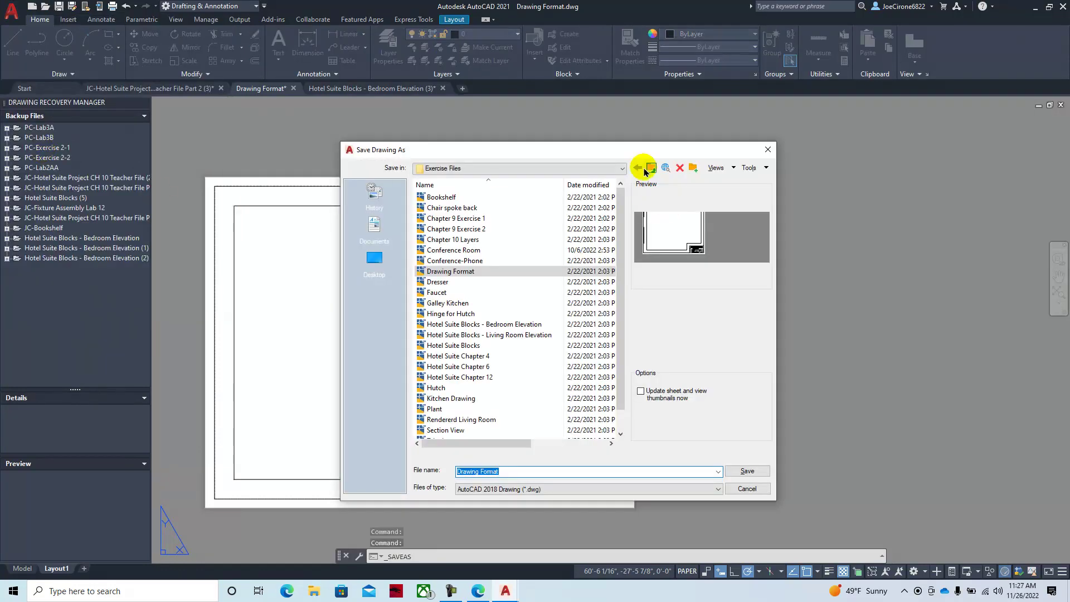
click(624, 168)
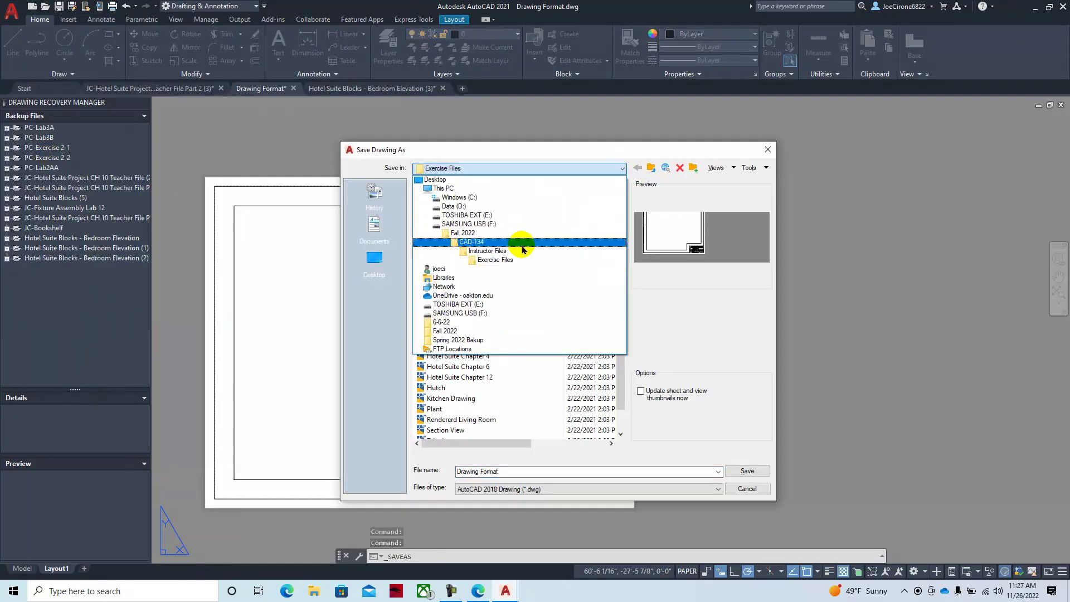
click(523, 242)
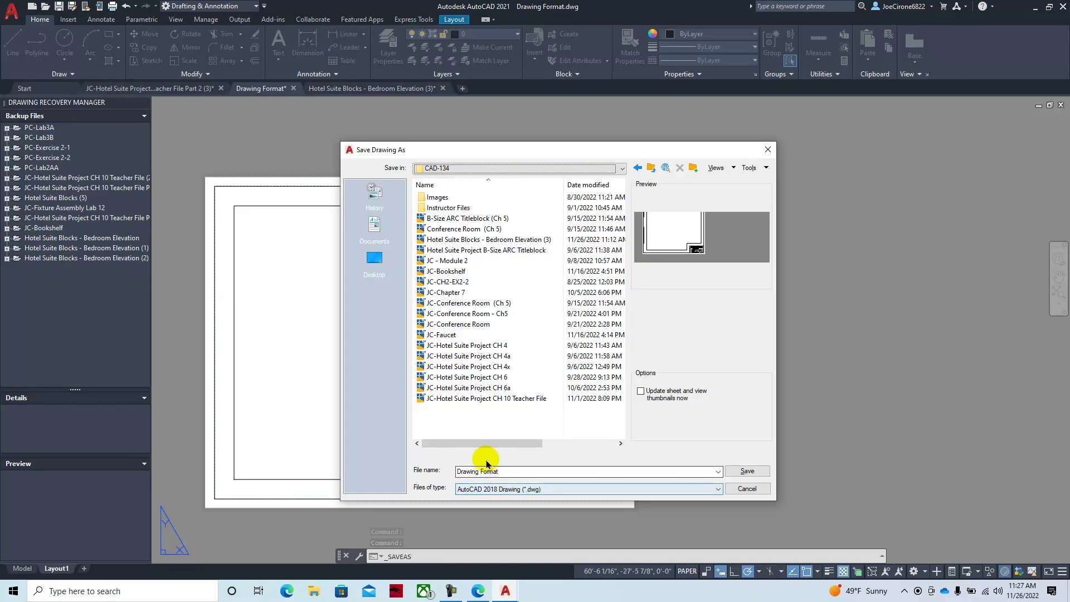
click(526, 474)
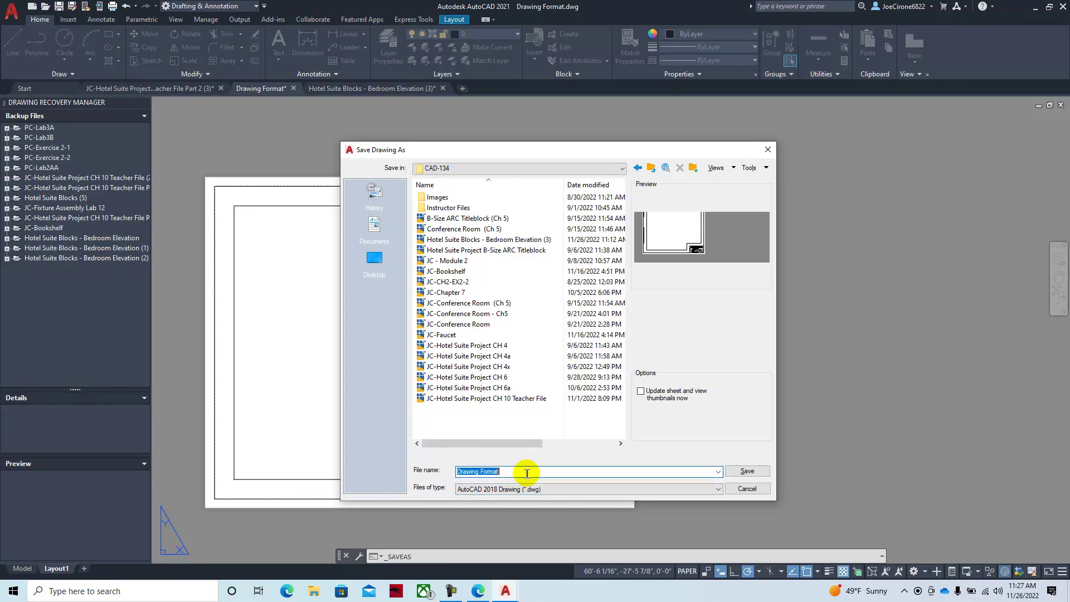
click(747, 472)
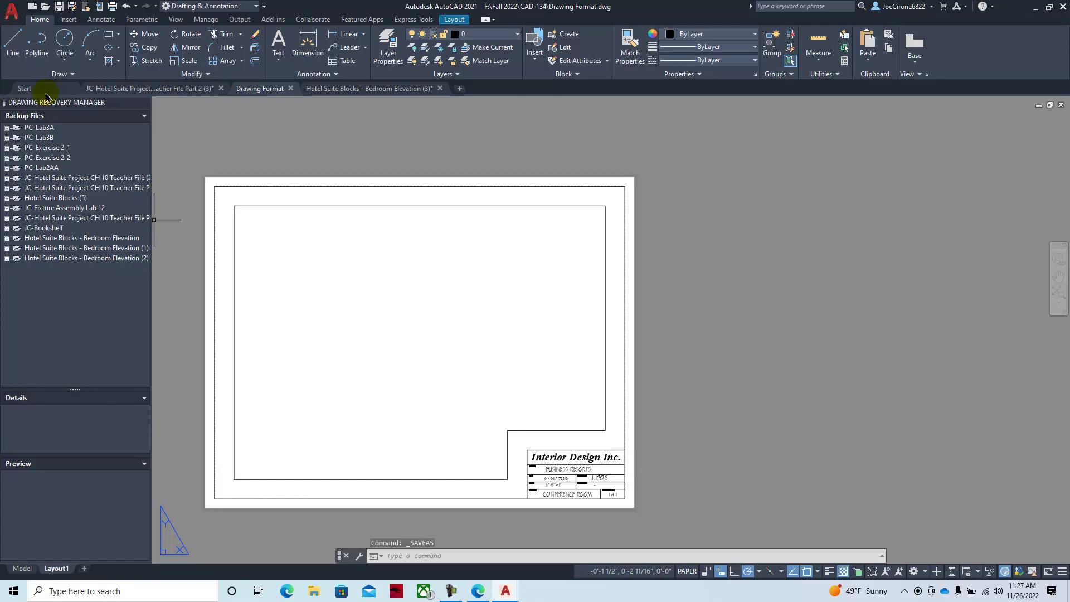
Review the text styles and dimension styles defined in the Drawing Format drawing.
click(100, 20)
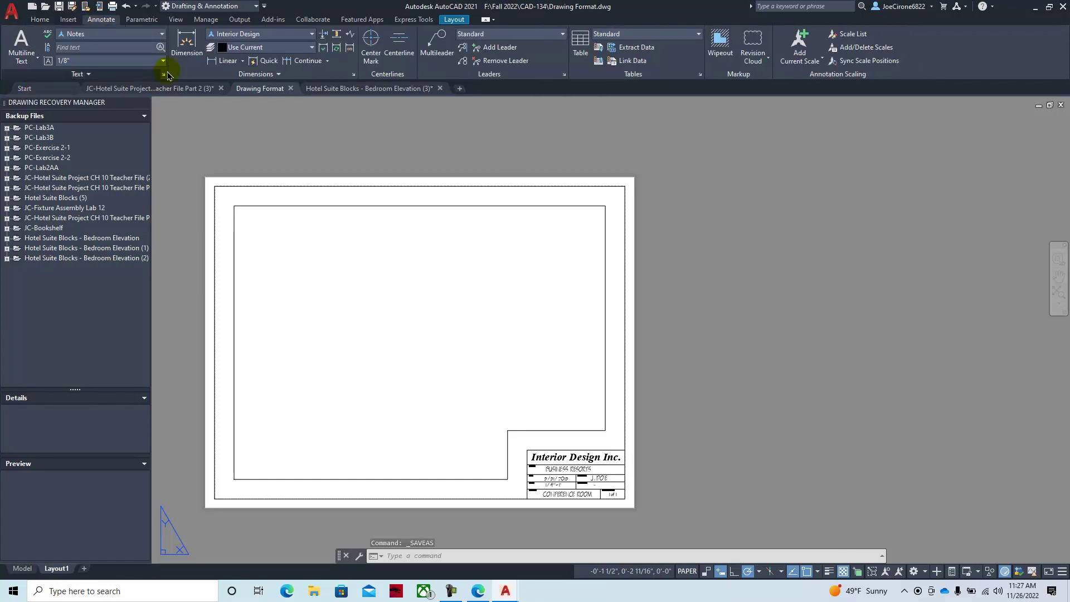
click(163, 74)
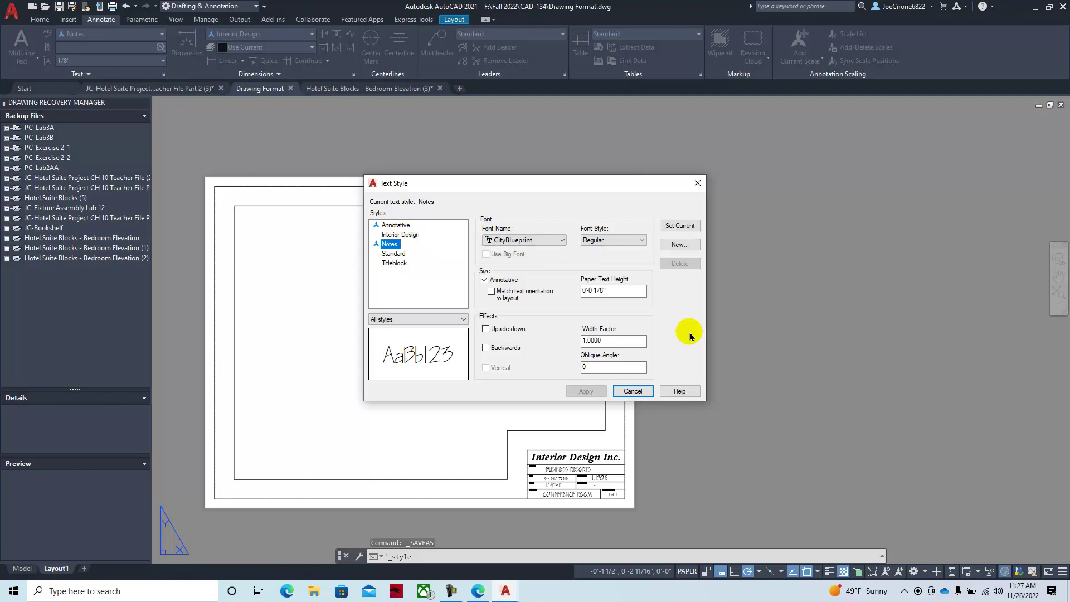
click(633, 391)
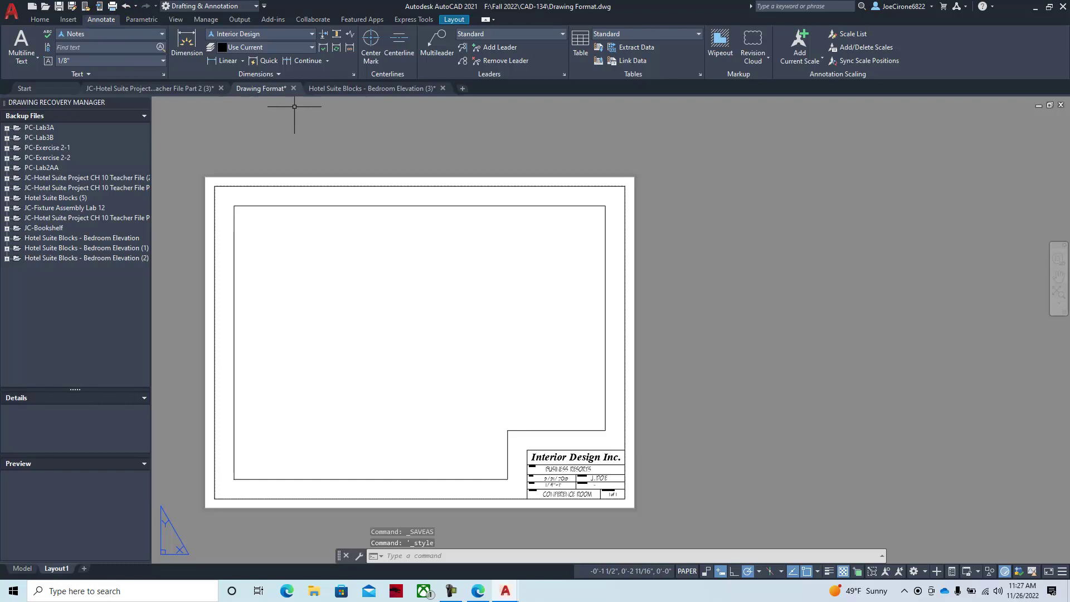
click(353, 74)
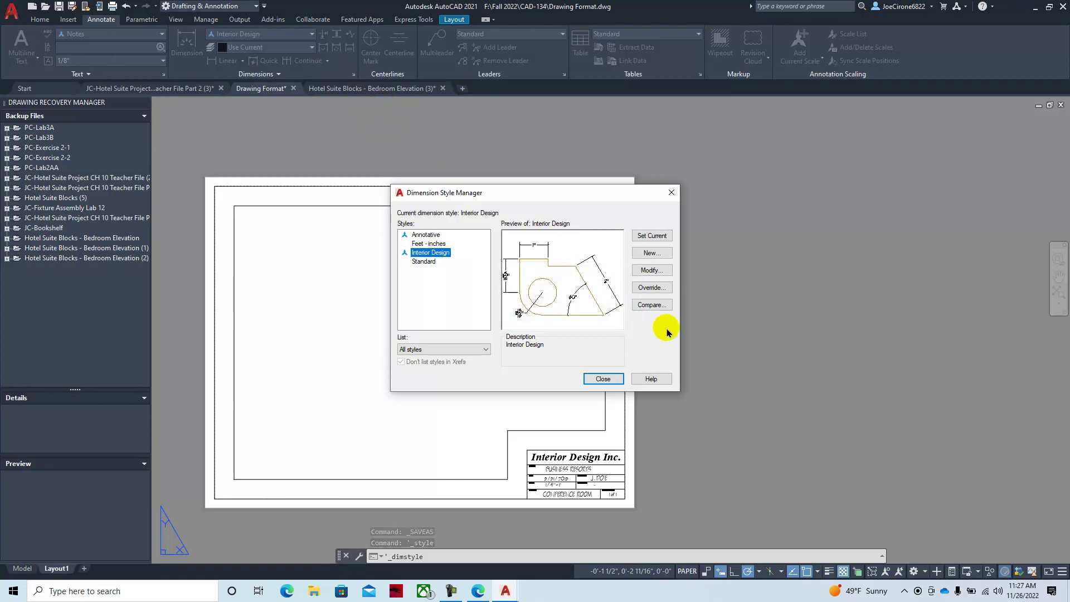
click(603, 378)
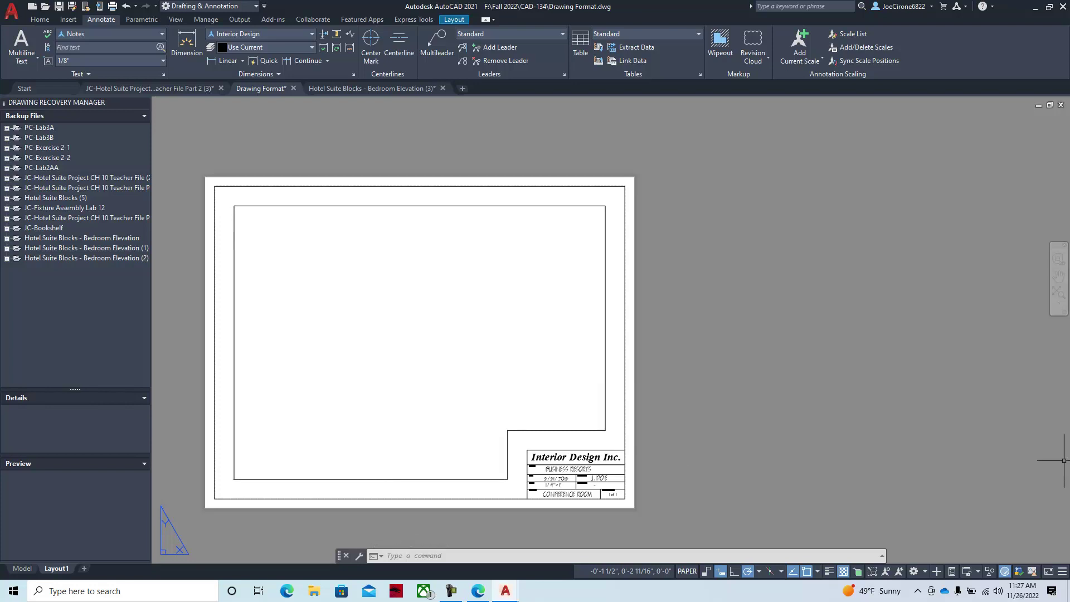
Open DesignCenter, return to the hotel suite project's ELEVATION layout and narrow the DesignCenter window to uncover the sheet.
key(ctrl+2)
drag(1064, 317, 943, 358)
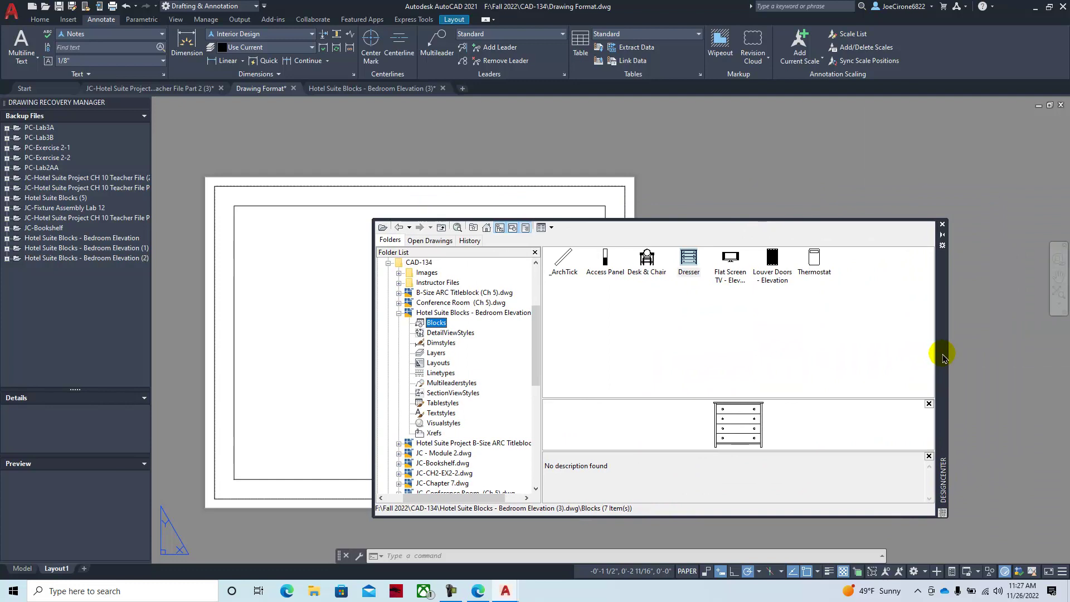
mouse_move(167, 86)
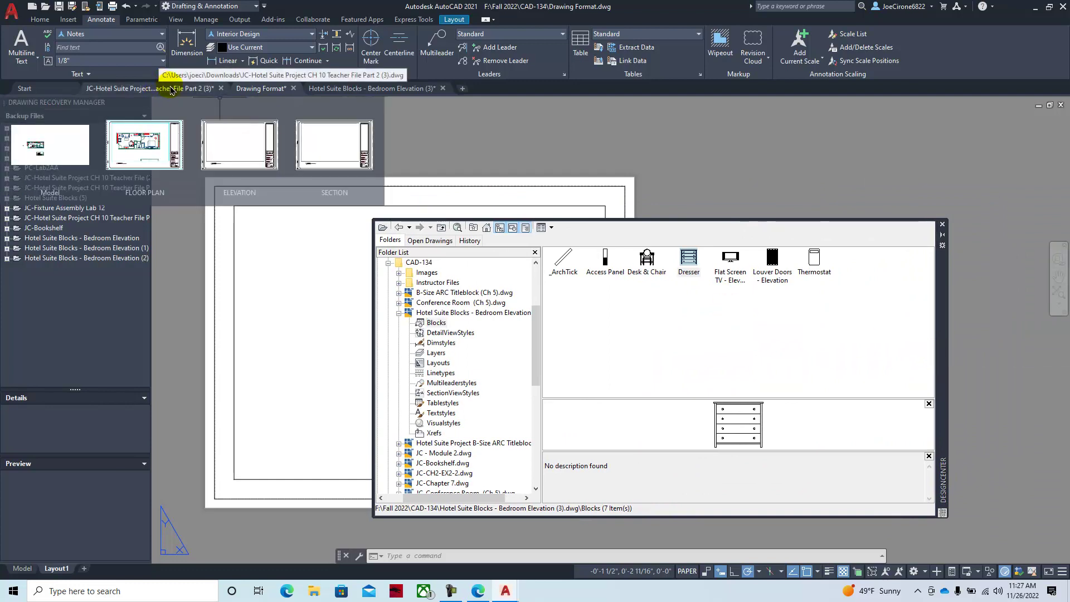
click(240, 145)
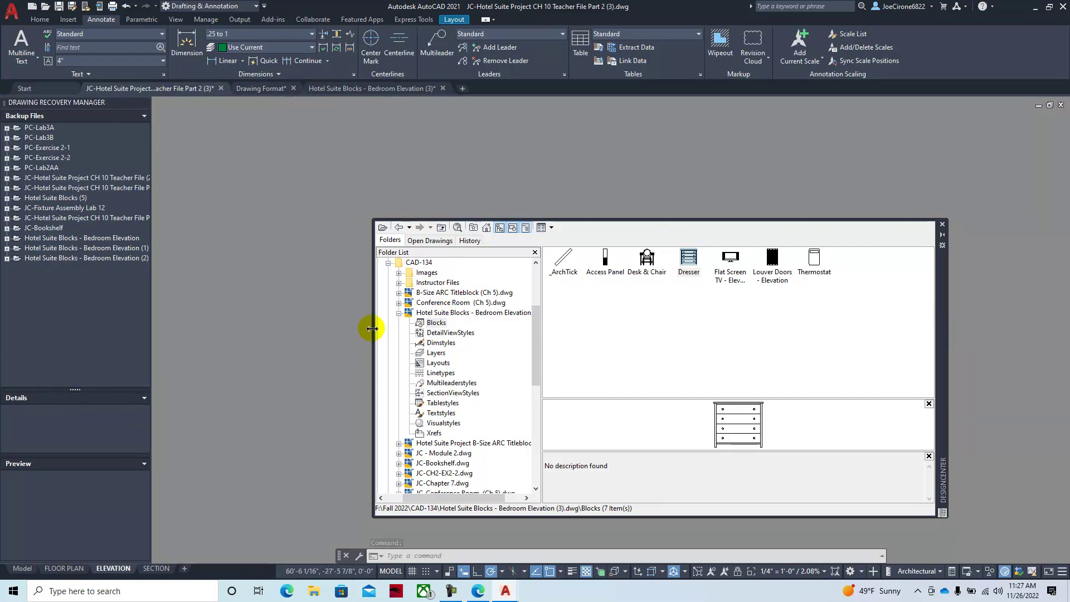
drag(371, 329, 623, 329)
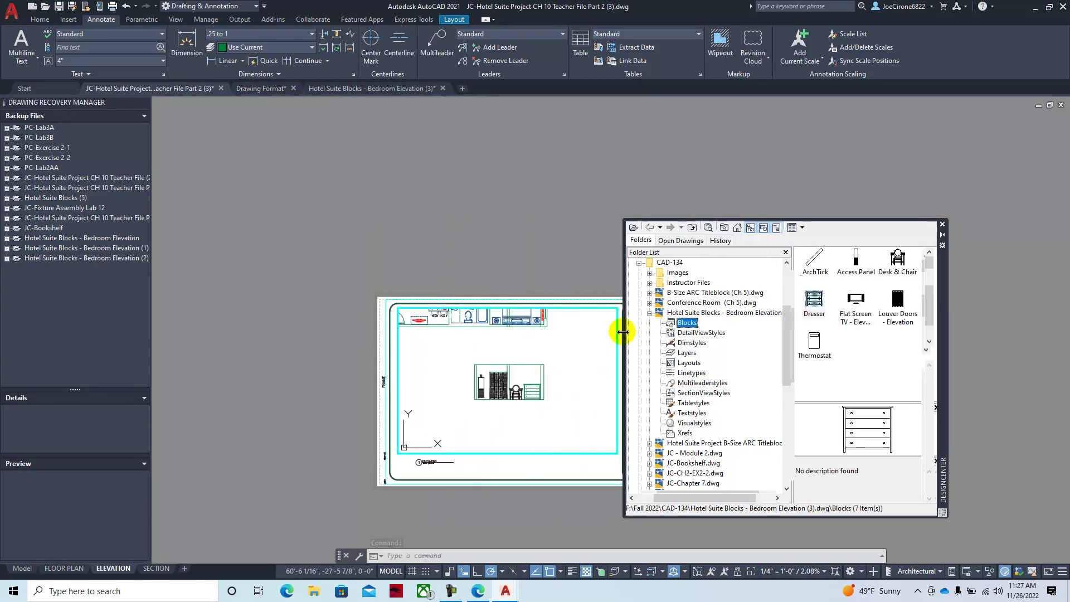
Insert the Flat Screen TV elevation block from DesignCenter into model space just above the dresser in the bedroom elevation.
click(14, 571)
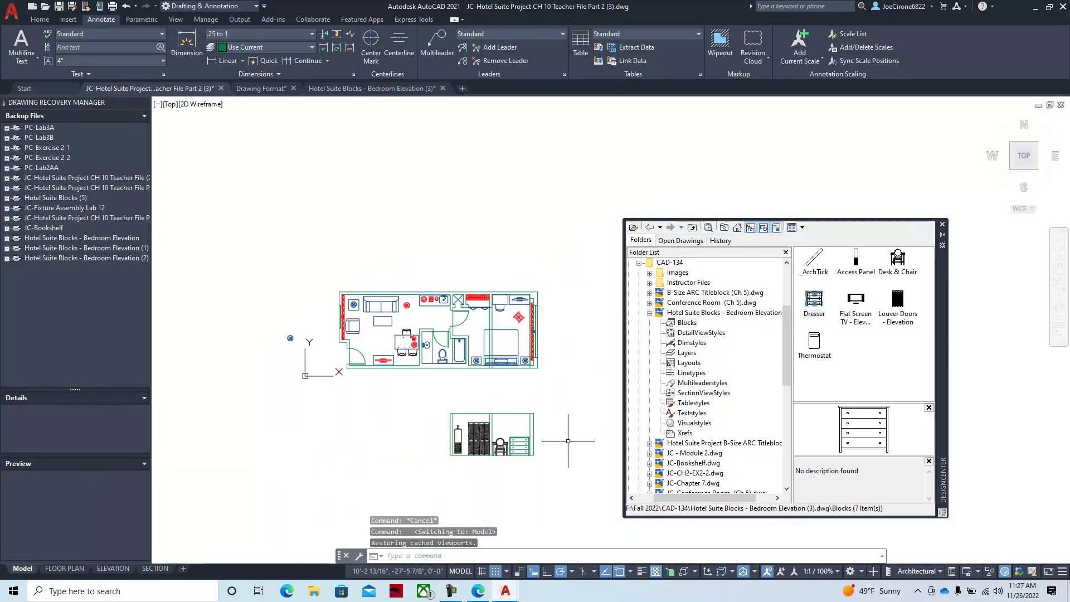
scroll(568, 441, up, 4)
mouse_move(856, 300)
mouse_down()
mouse_move(463, 338)
mouse_move(418, 407)
mouse_up()
scroll(418, 453, up, 3)
scroll(240, 278, down, 6)
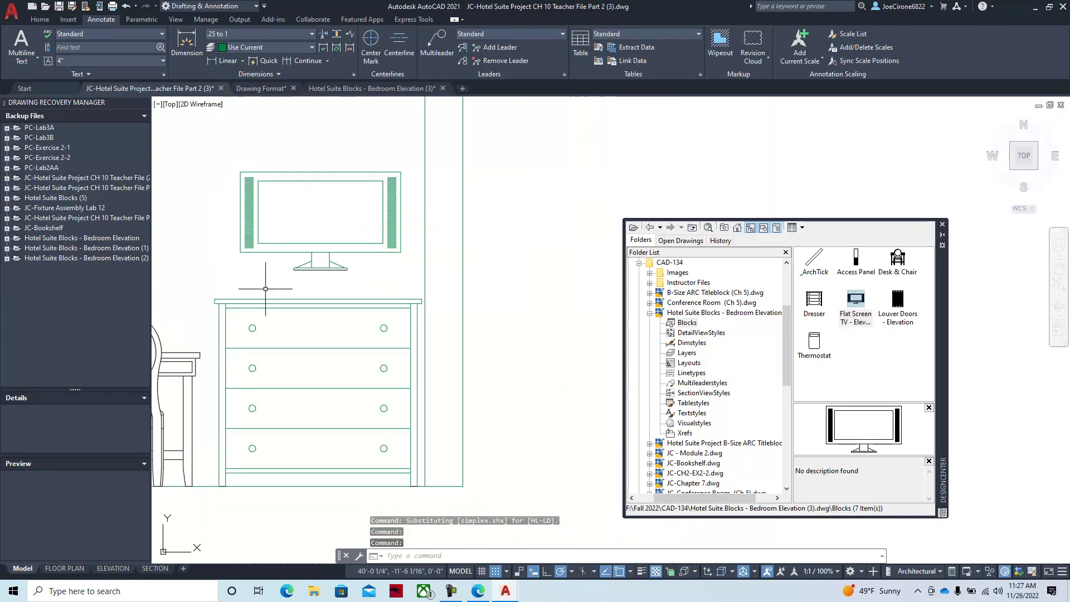
Draw a vertical guide line upward from the midpoint of the dresser top, through the flat screen TV.
click(41, 20)
click(13, 42)
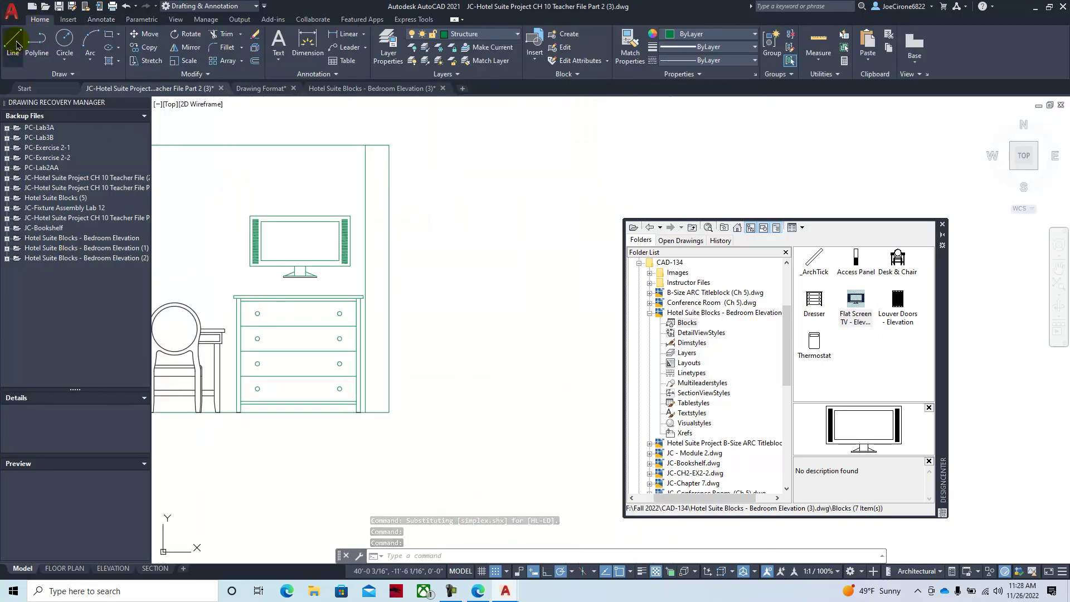
click(299, 301)
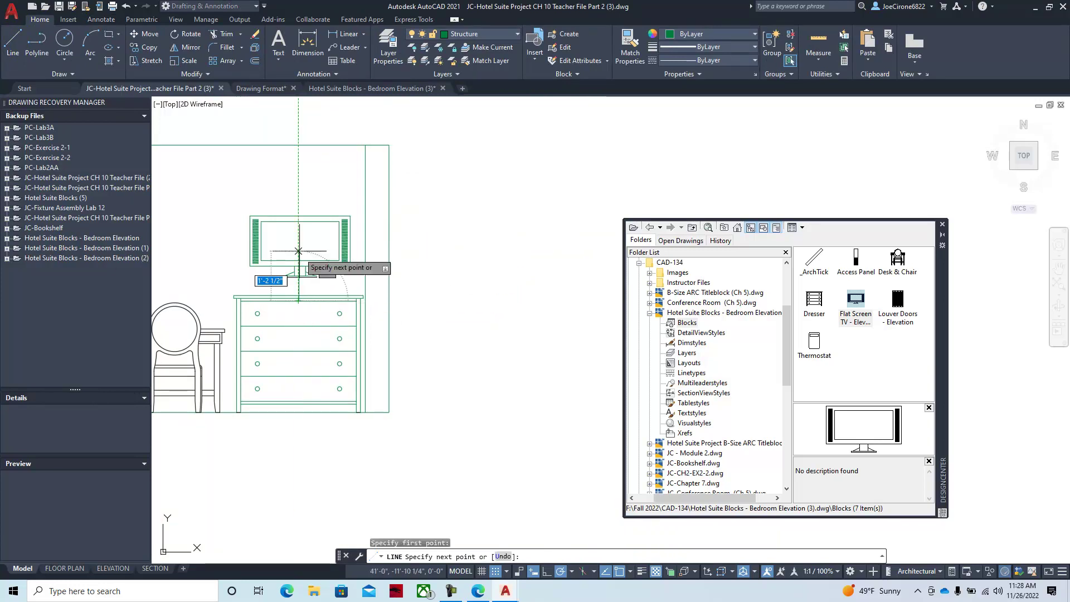
key(Escape)
Move the flat screen TV block down so the middle of its base sits on the dresser top at the guide line.
scroll(289, 273, up, 8)
click(430, 297)
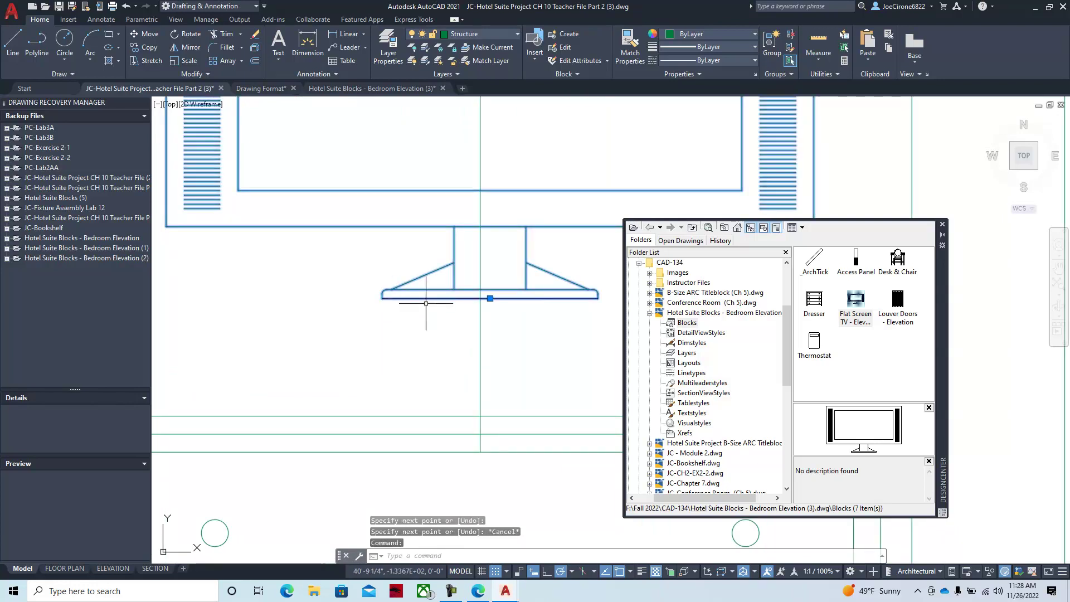
click(490, 298)
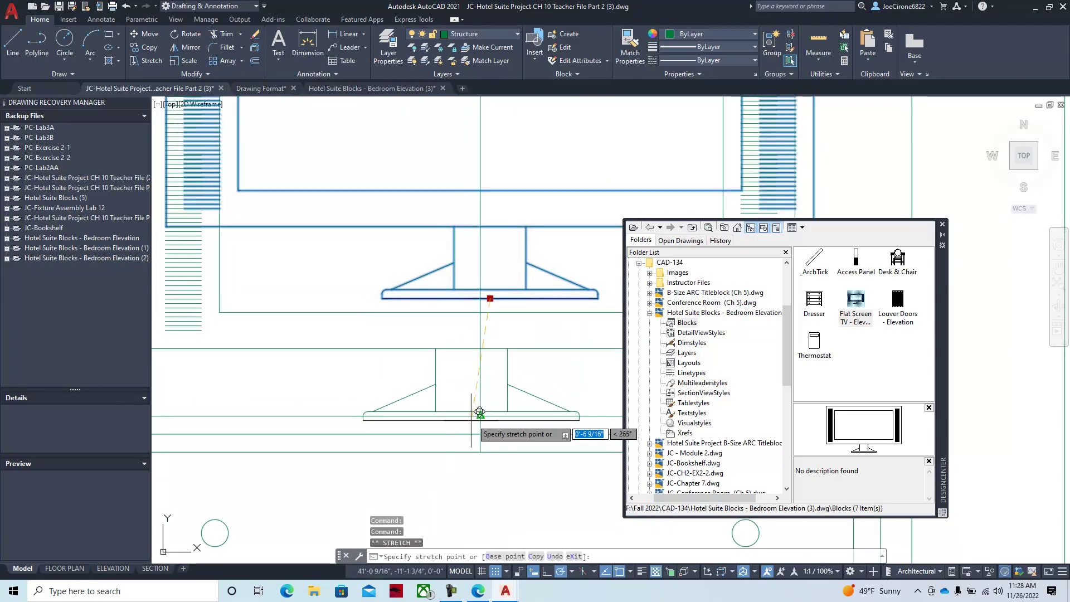
key(Escape)
key(Escape)
scroll(557, 290, down, 5)
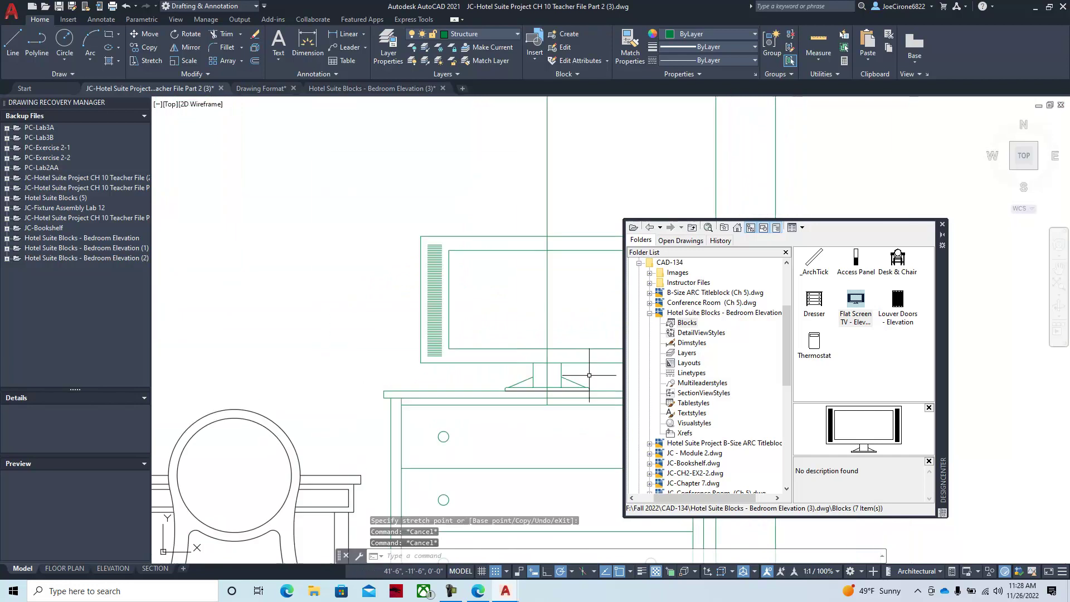
Delete the vertical guide line running through the TV.
click(585, 281)
click(534, 334)
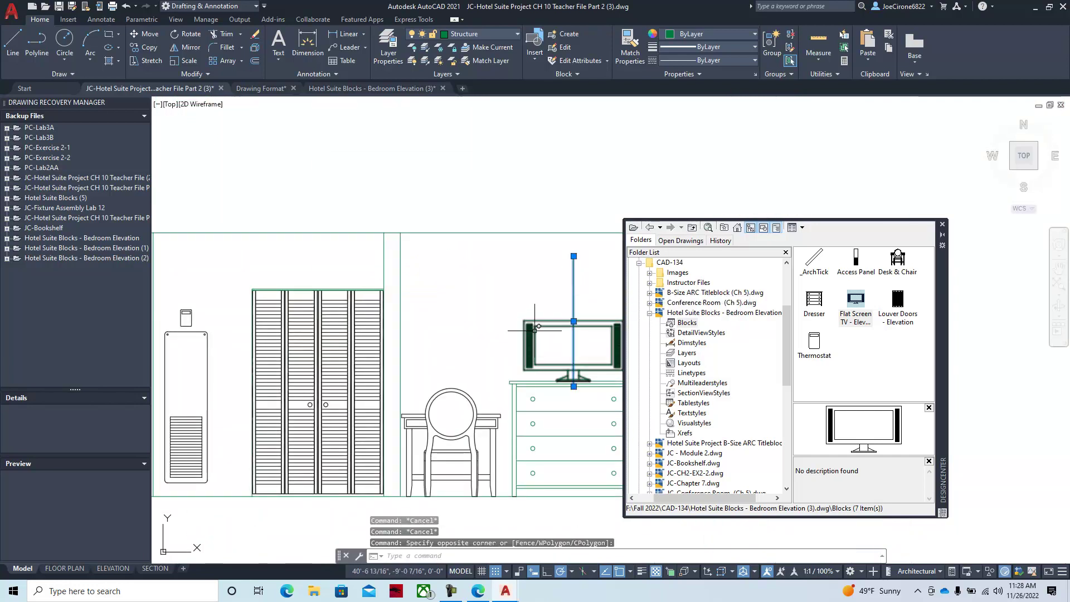
key(Delete)
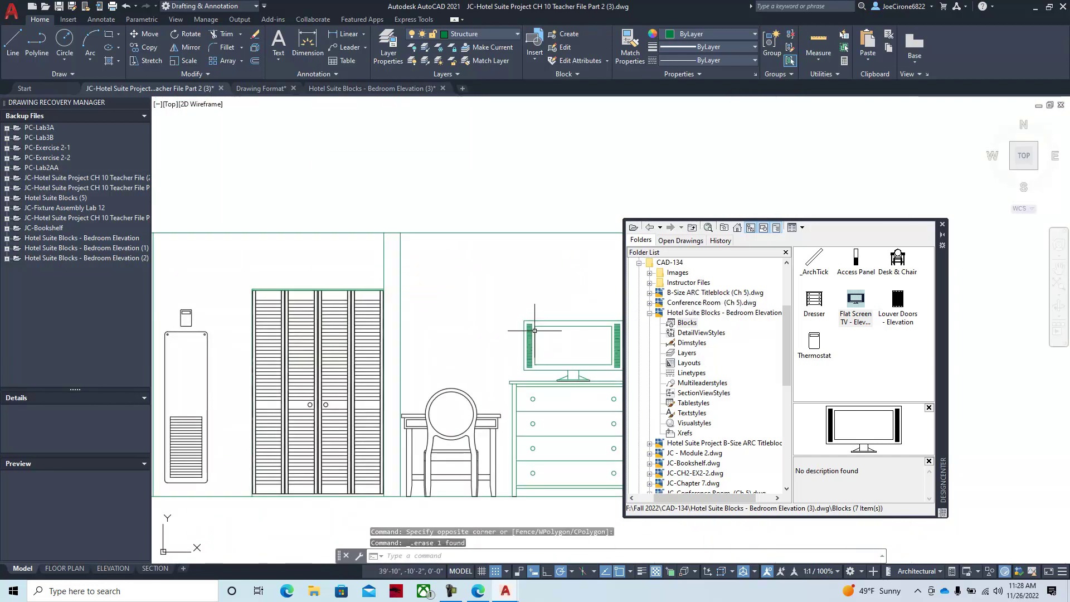
Browse DesignCenter to the dimension styles of Drawing Format.dwg in the CAD-134 folder.
scroll(788, 338, up, 1)
scroll(788, 338, up, 1)
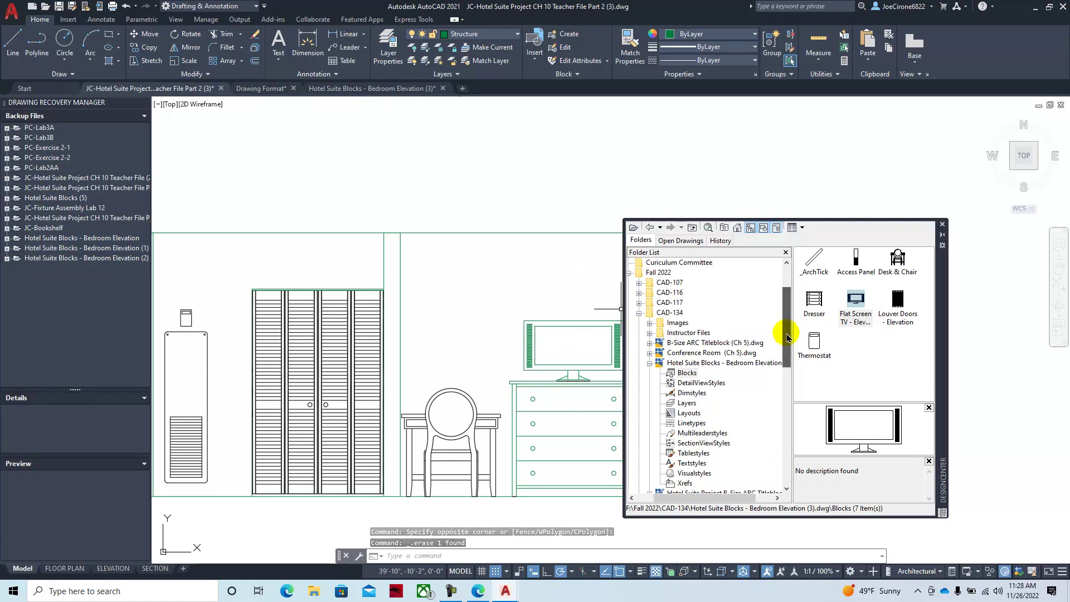
drag(946, 268, 774, 229)
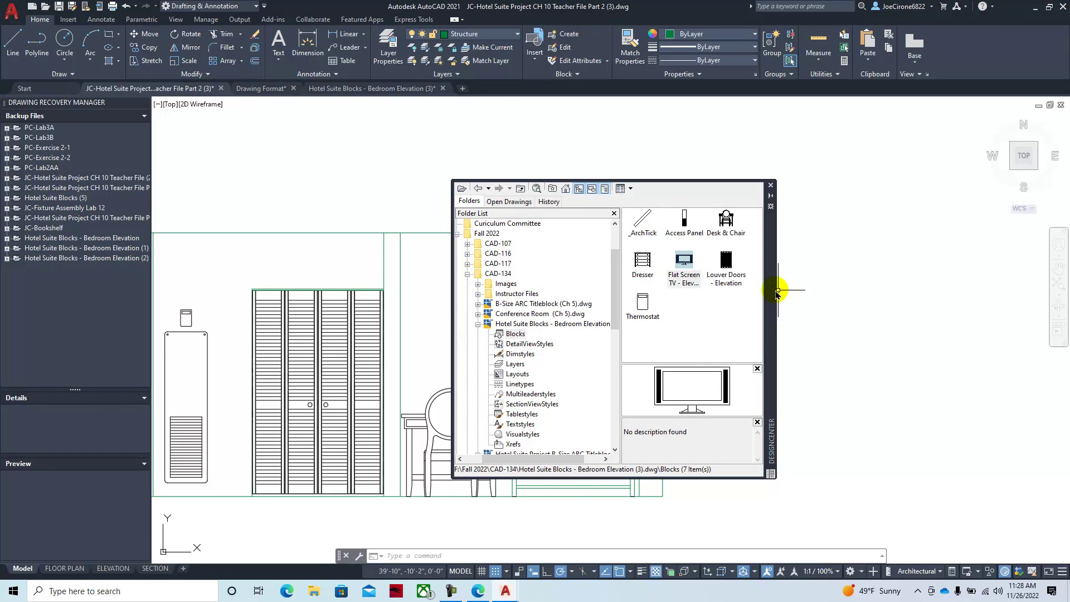
click(505, 273)
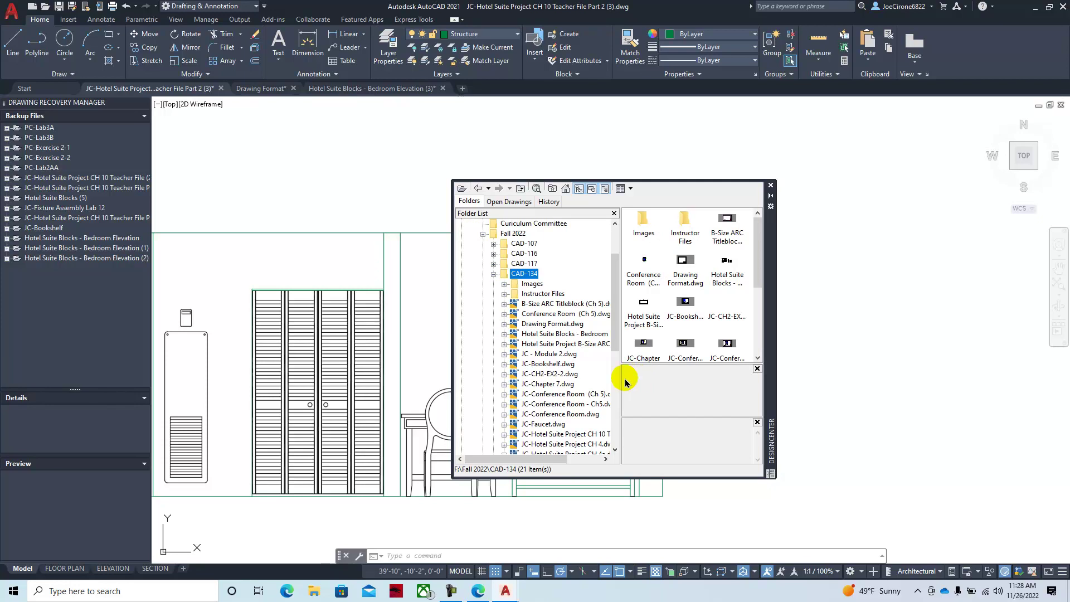
click(554, 324)
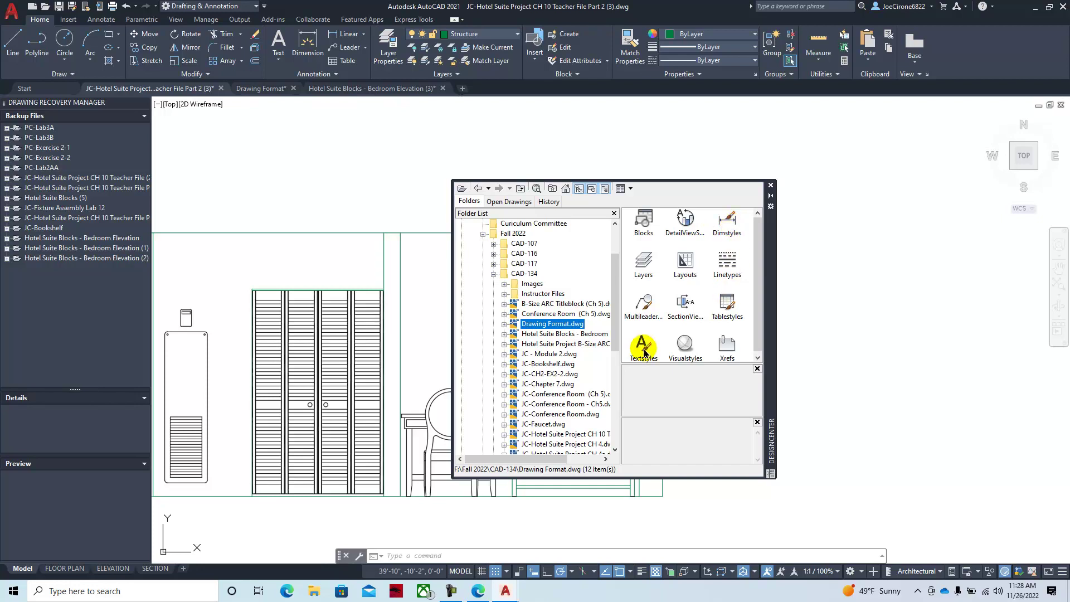
click(726, 228)
double_click(727, 226)
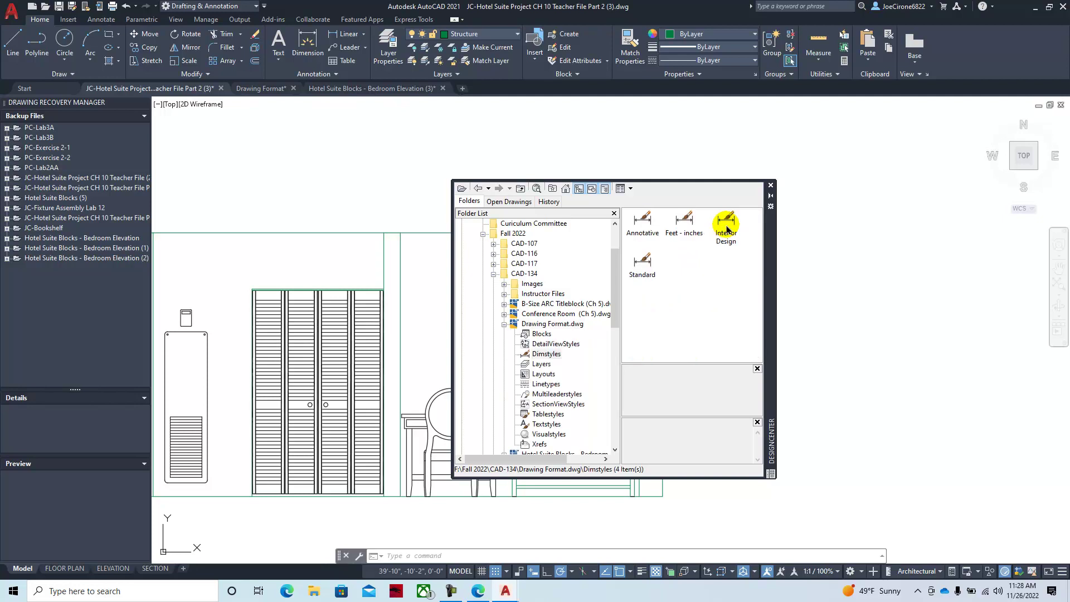
Add the Interior Design dimension style from Drawing Format.dwg to the hotel suite drawing and check the drawing's dimension style list.
drag(773, 285, 1007, 288)
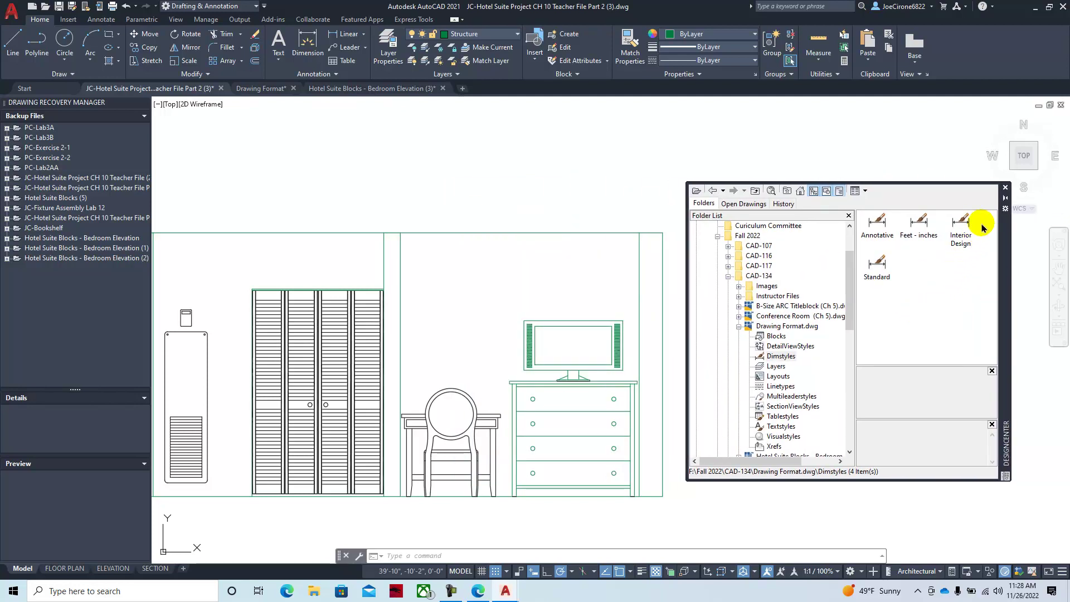
click(965, 225)
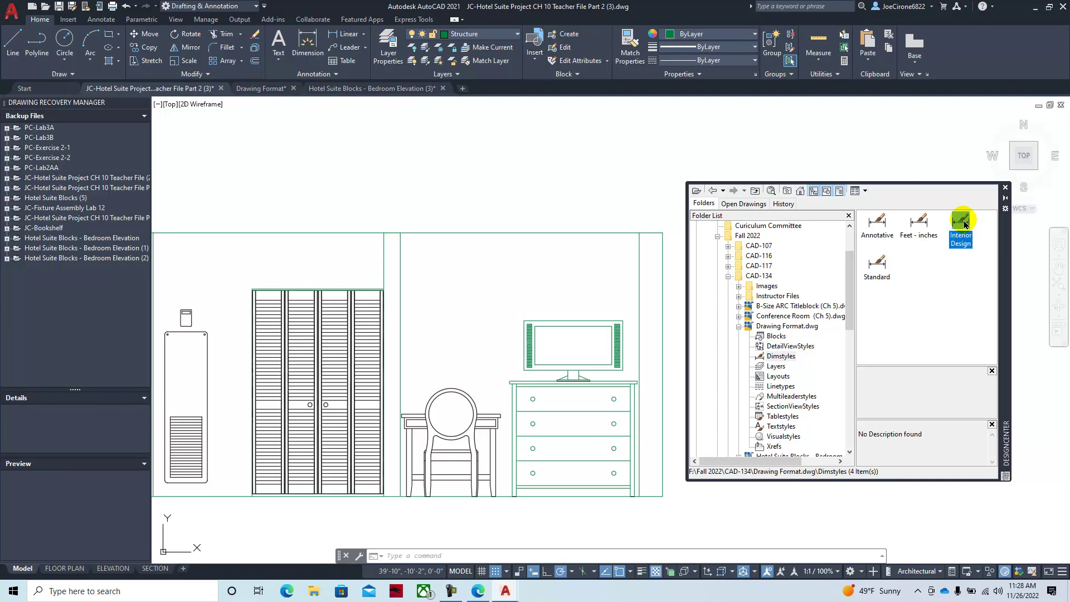
click(108, 25)
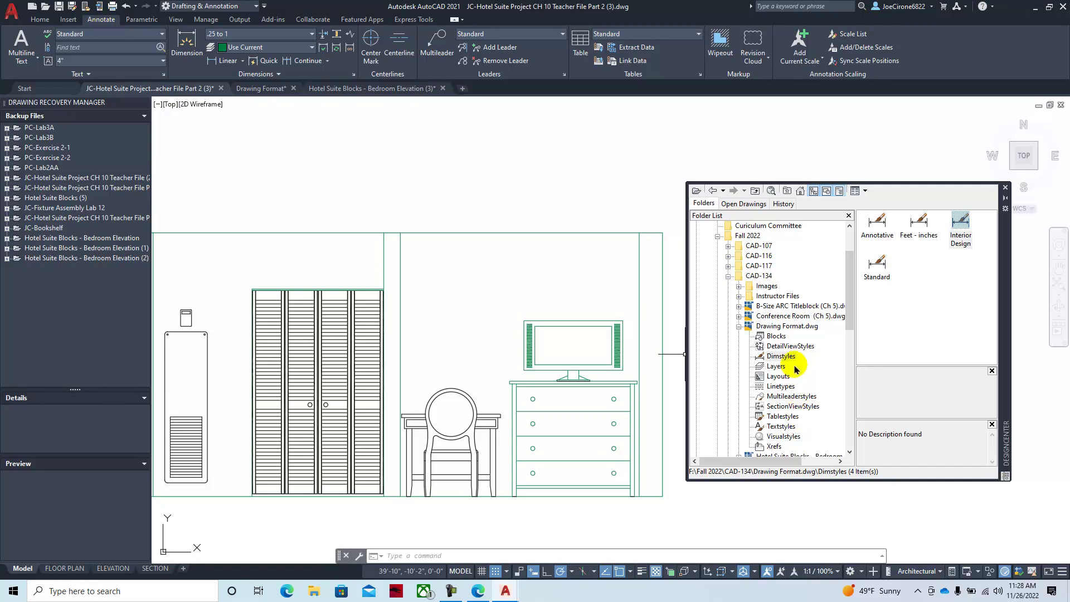
click(353, 74)
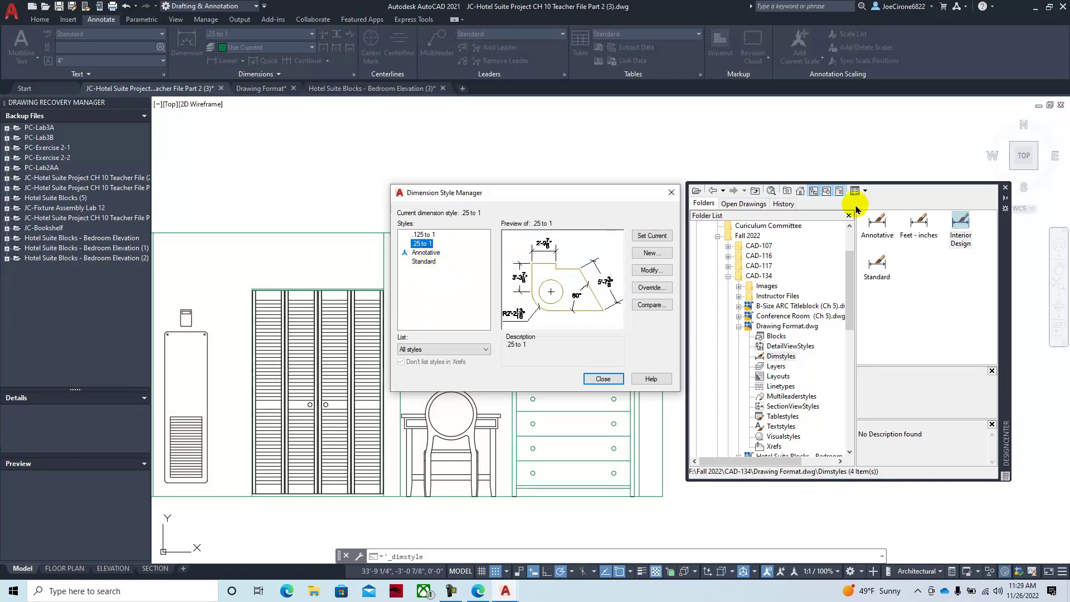
click(671, 192)
drag(958, 228, 542, 198)
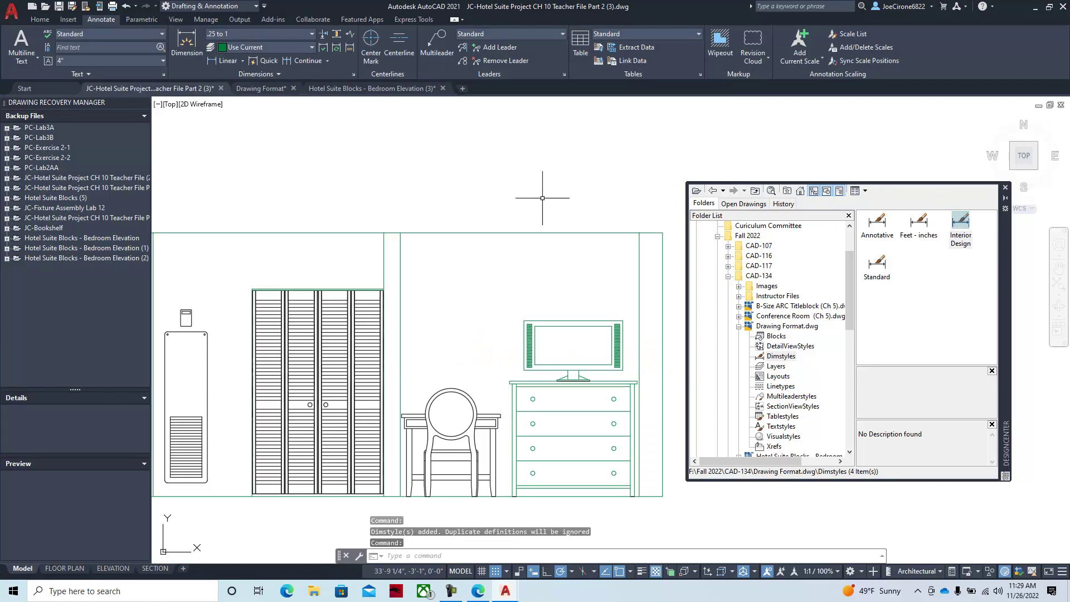
click(353, 74)
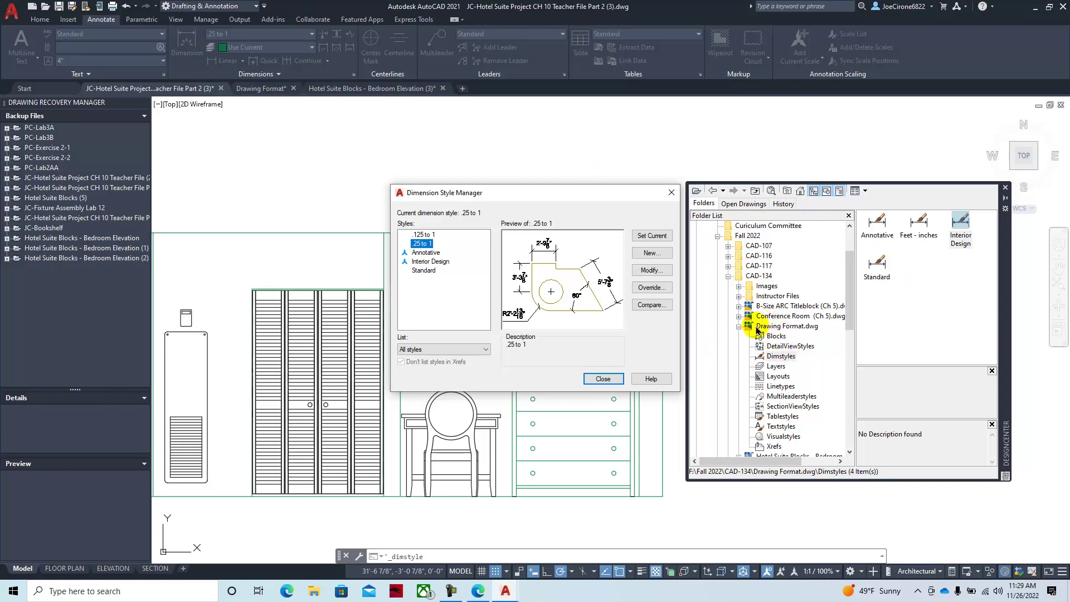
click(603, 379)
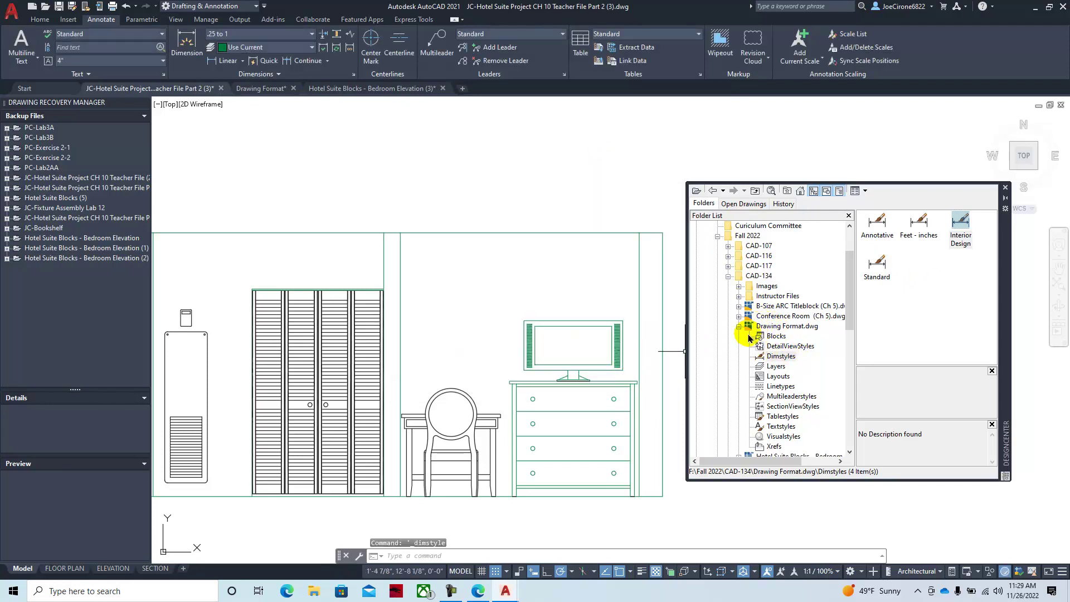
Add the Annotative multileader style from Drawing Format.dwg to the hotel suite drawing through DesignCenter.
click(783, 326)
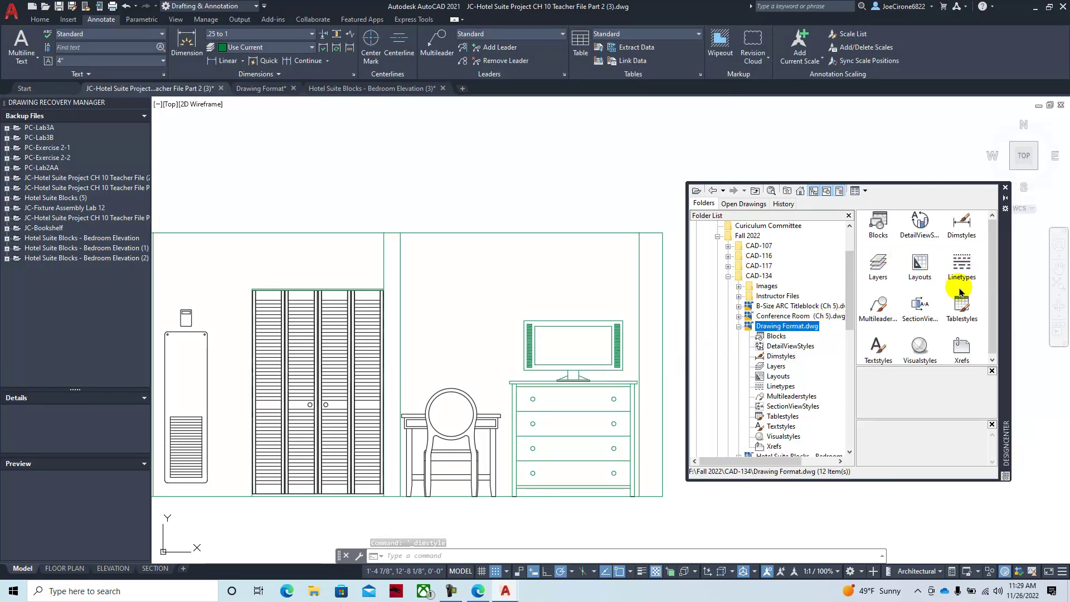
click(879, 305)
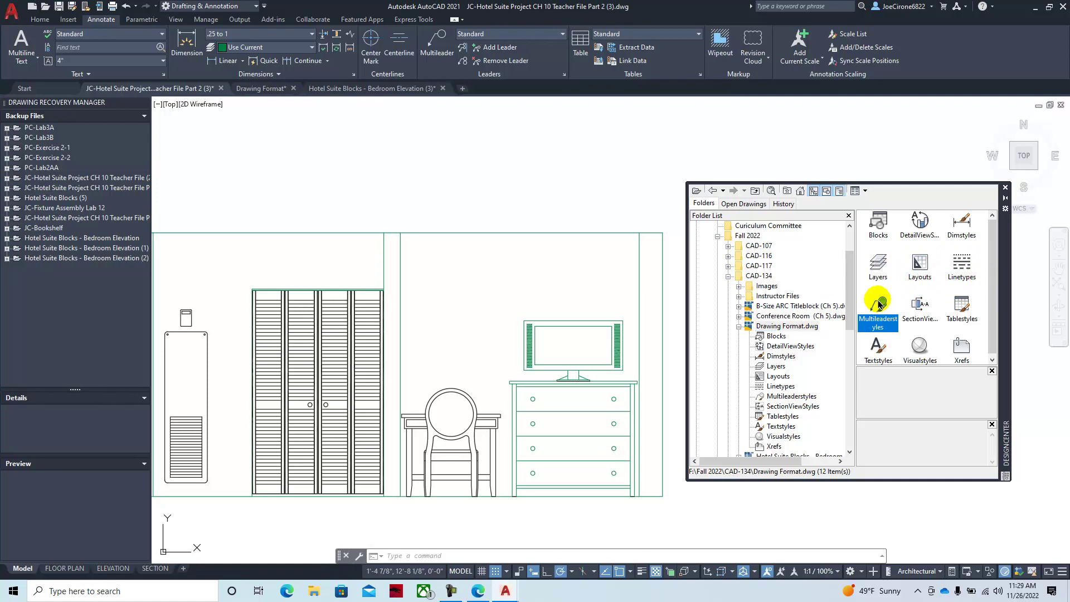
double_click(879, 305)
click(879, 222)
drag(881, 221, 586, 203)
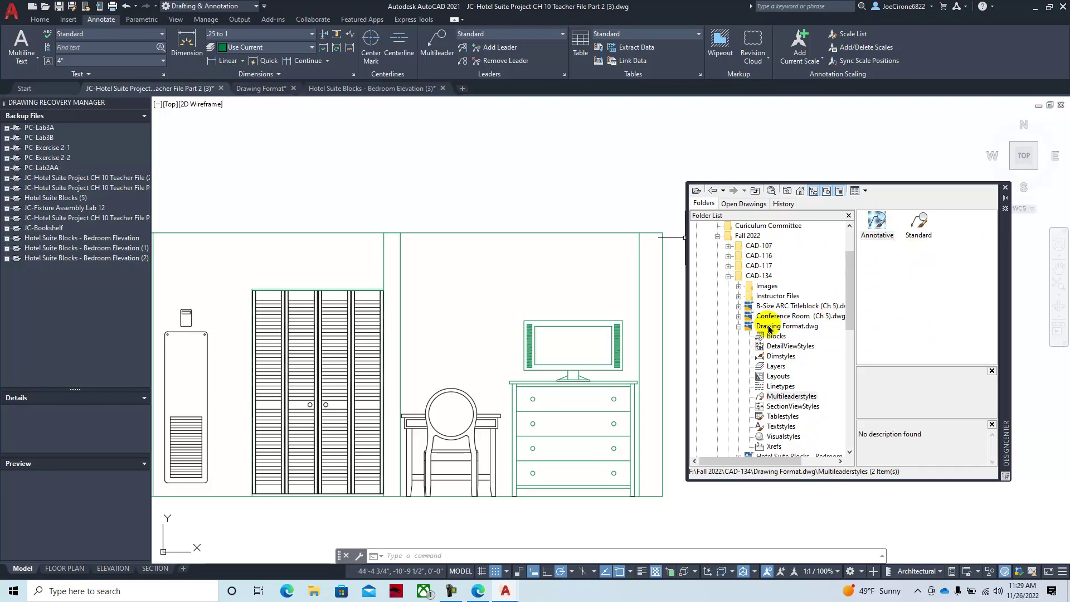
Add the Interior Design and Notes text styles from Drawing Format.dwg to the hotel suite drawing through DesignCenter.
click(738, 326)
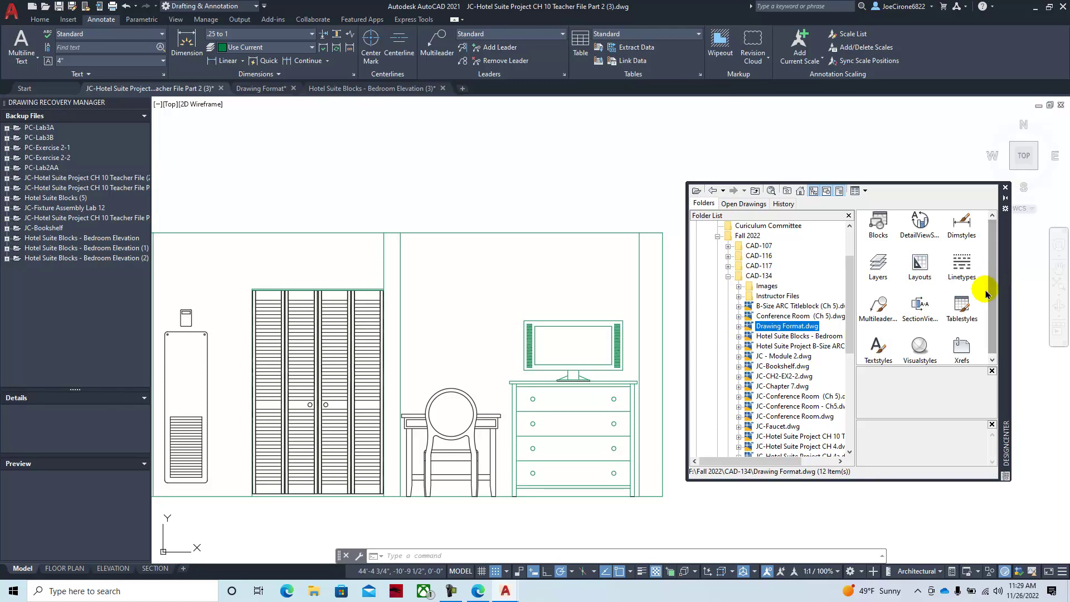
click(879, 346)
double_click(882, 346)
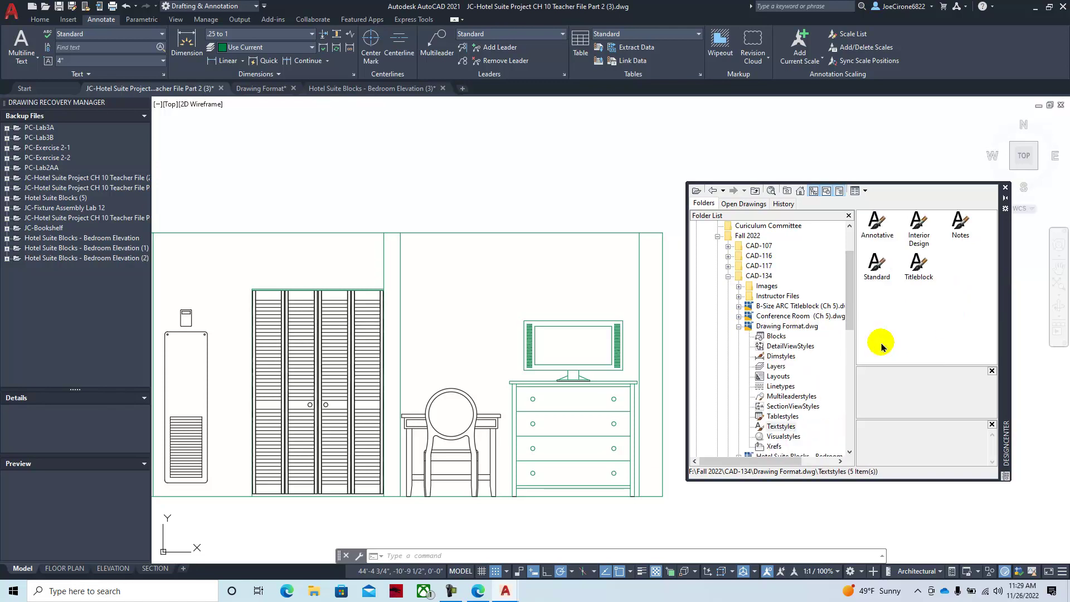
drag(918, 221, 620, 198)
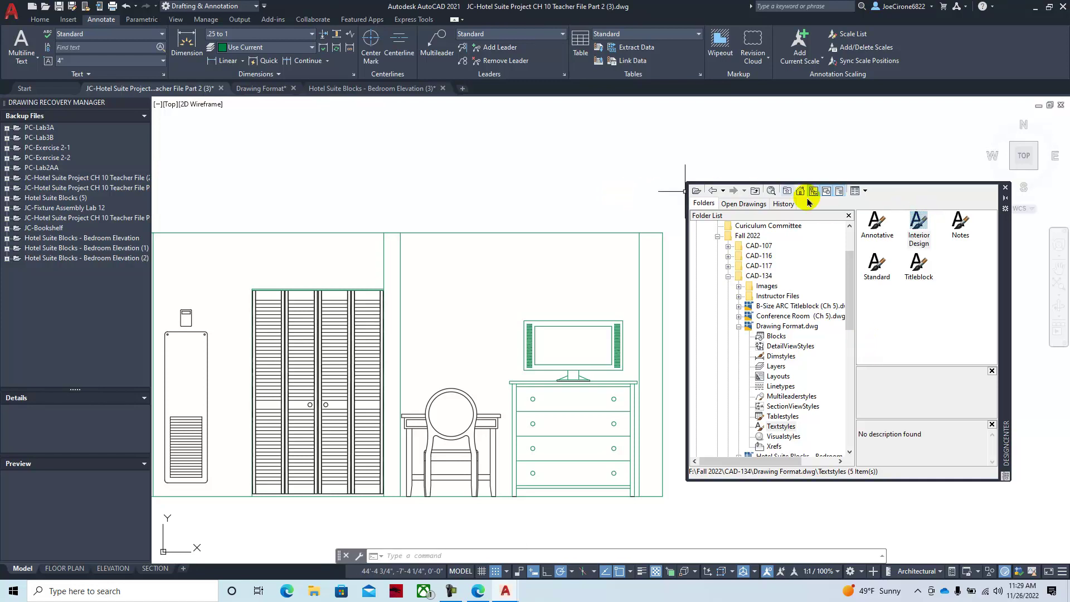
mouse_move(960, 222)
mouse_down()
mouse_move(656, 215)
mouse_move(564, 198)
mouse_up()
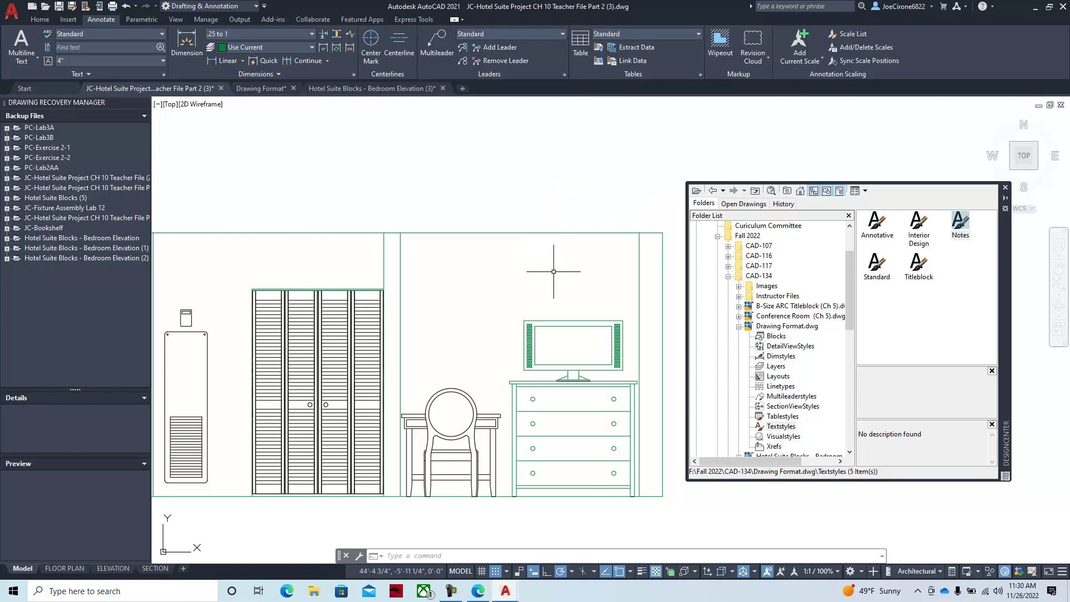
Switch to the Interior Designer e-book in the browser and read the bedroom elevation layout instructions on pages 334 and 335.
click(478, 591)
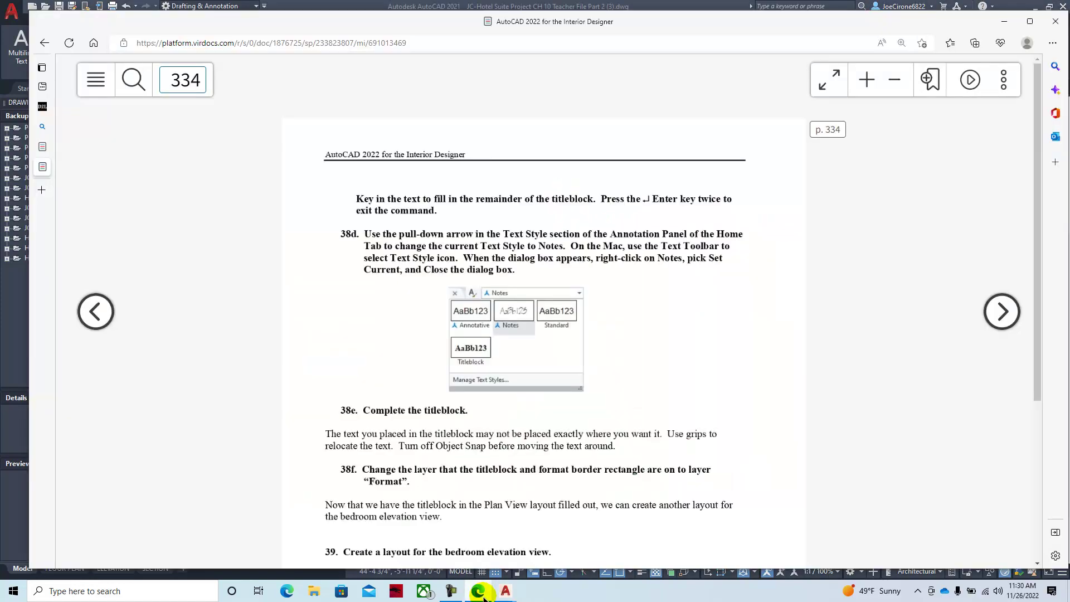
scroll(474, 273, down, 4)
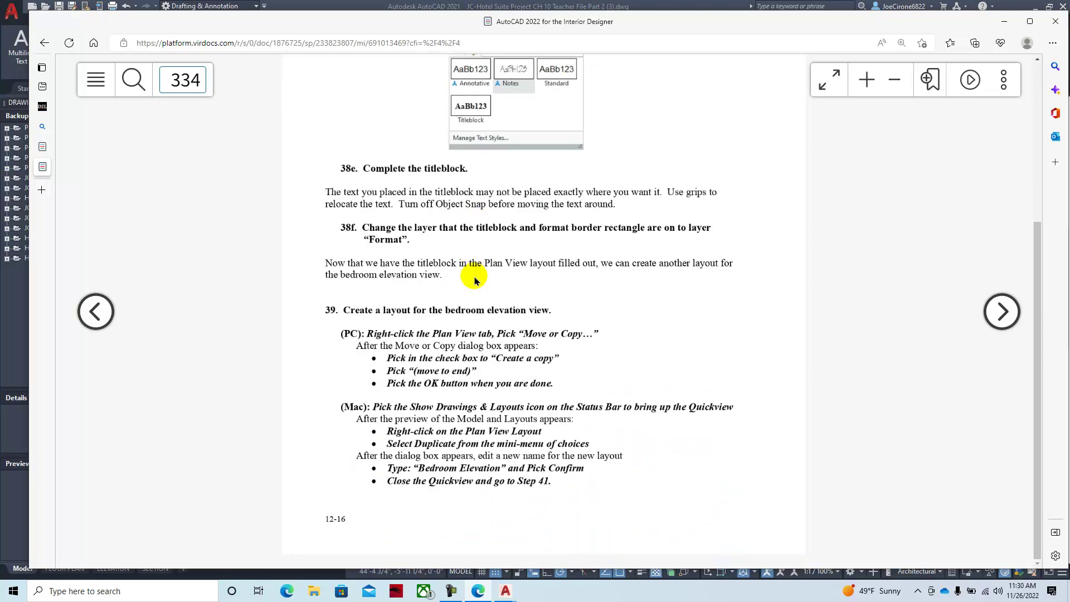
click(1000, 312)
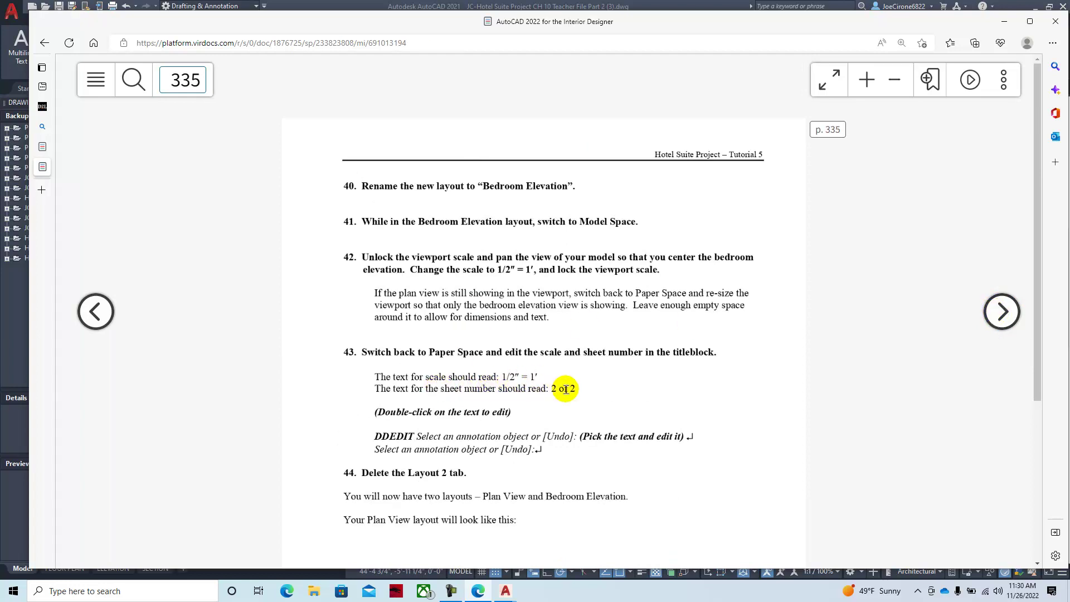
mouse_move(521, 590)
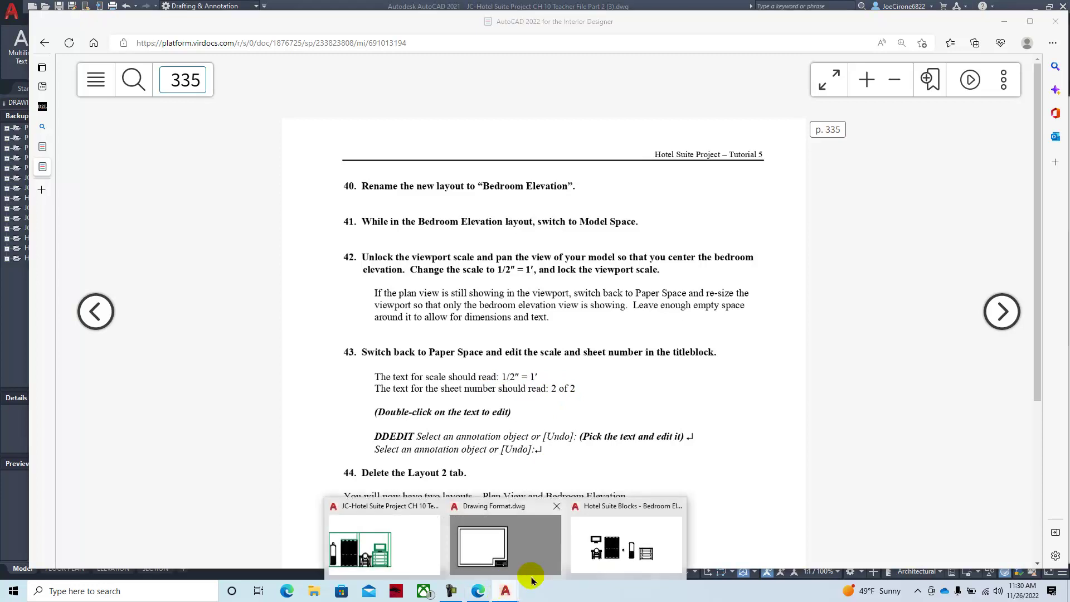
Return to the hotel suite drawing in AutoCAD and set the ELEVATION layout's viewport scale to 1/2" = 1'-0".
click(376, 544)
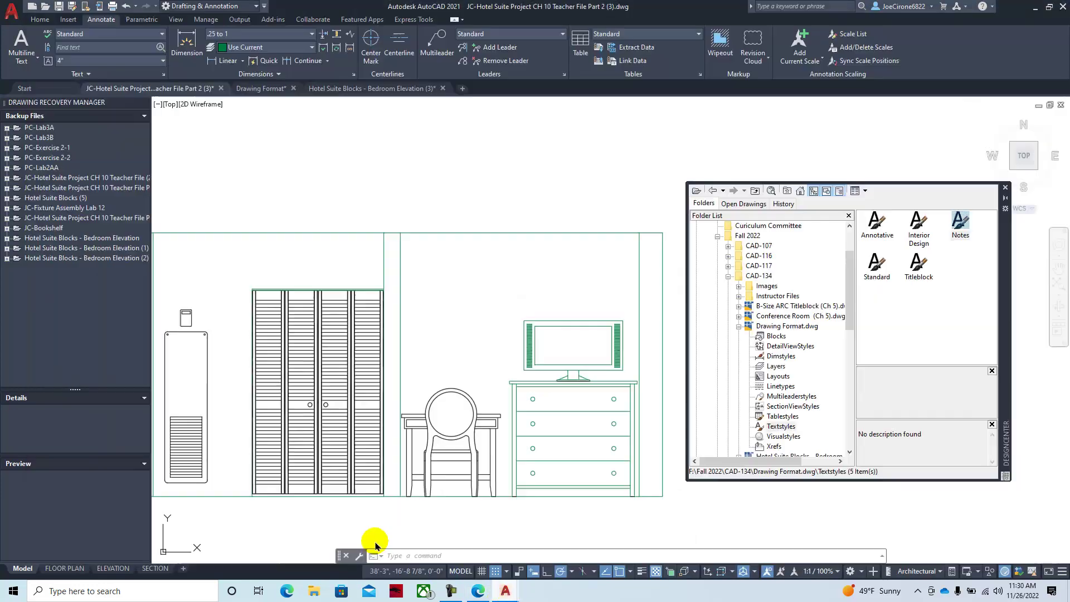
click(113, 568)
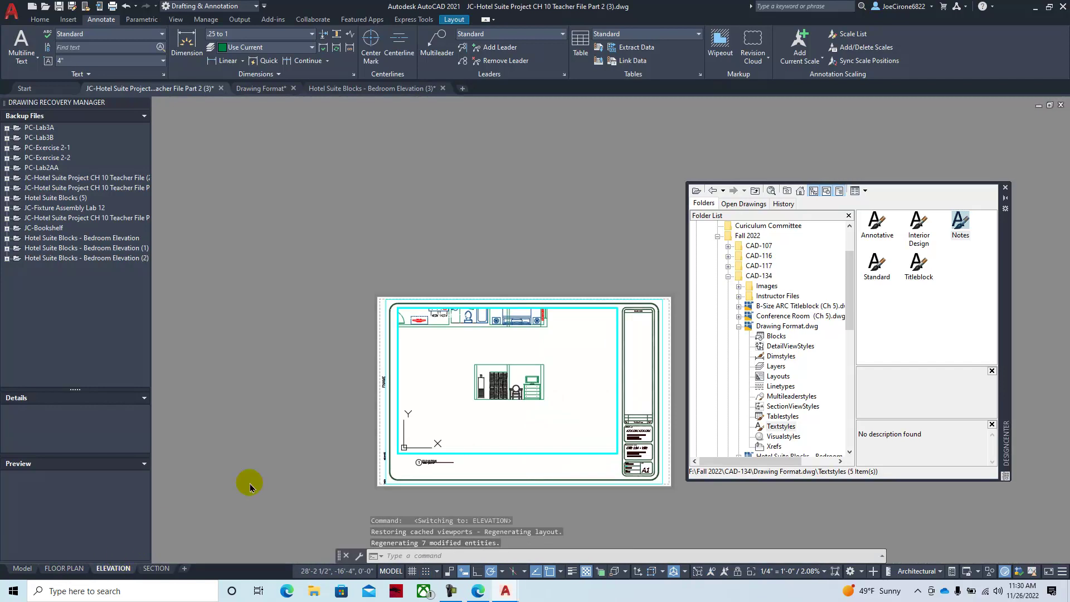
click(824, 572)
scroll(780, 468, down, 2)
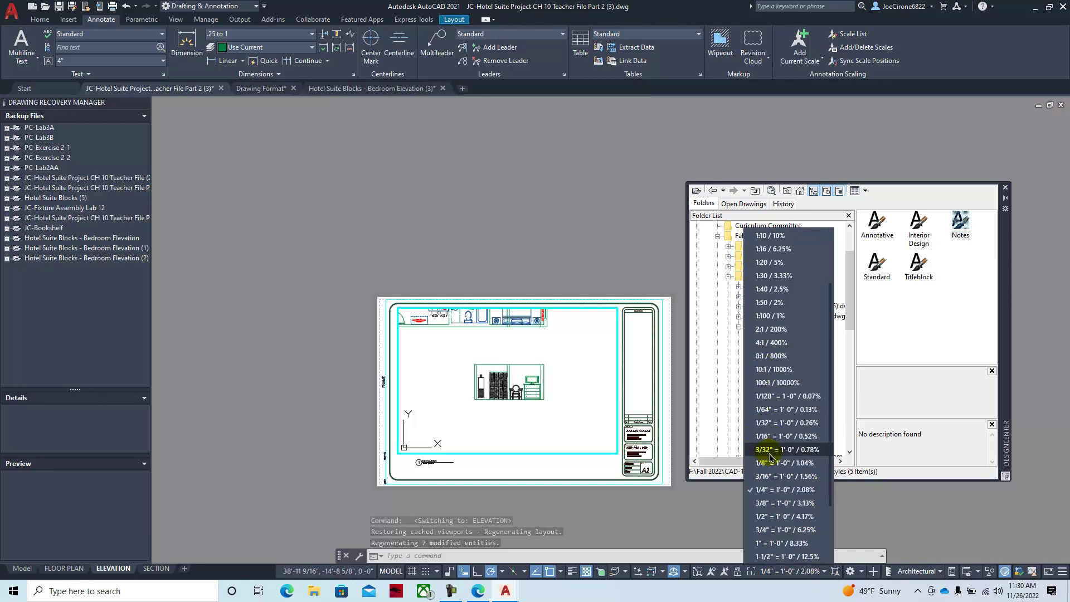
click(785, 515)
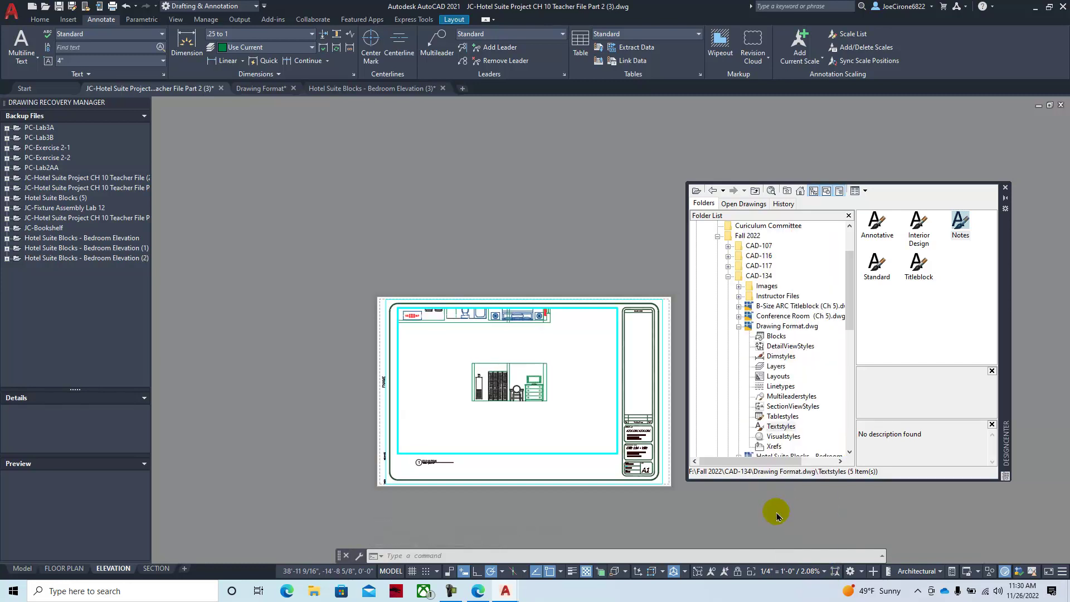
click(731, 572)
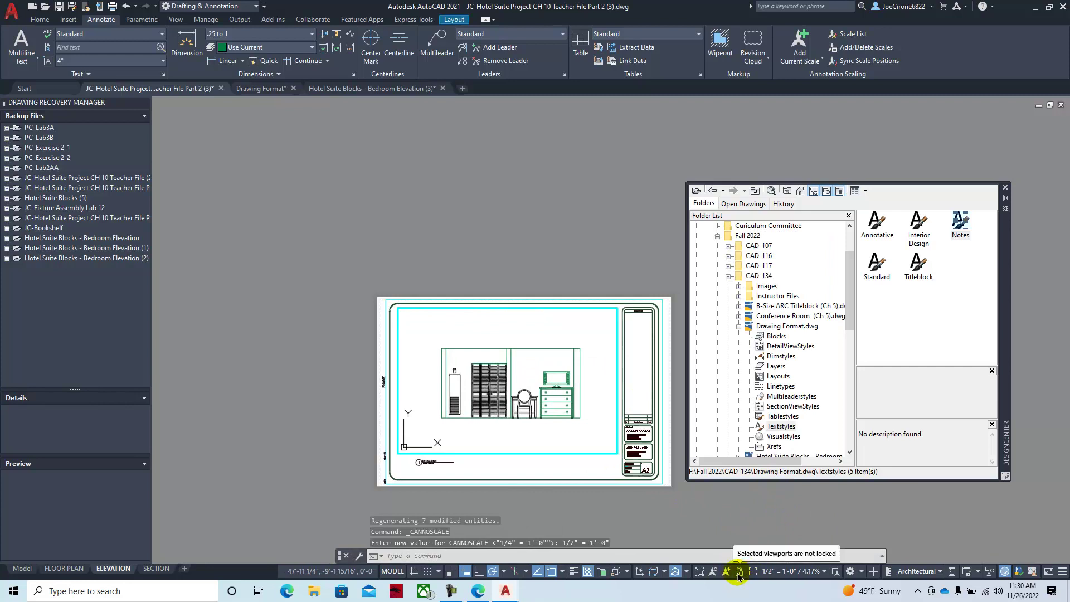
Lock the ELEVATION viewport at its current scale and move the DesignCenter palette out of the drawing area.
drag(1001, 317, 1069, 314)
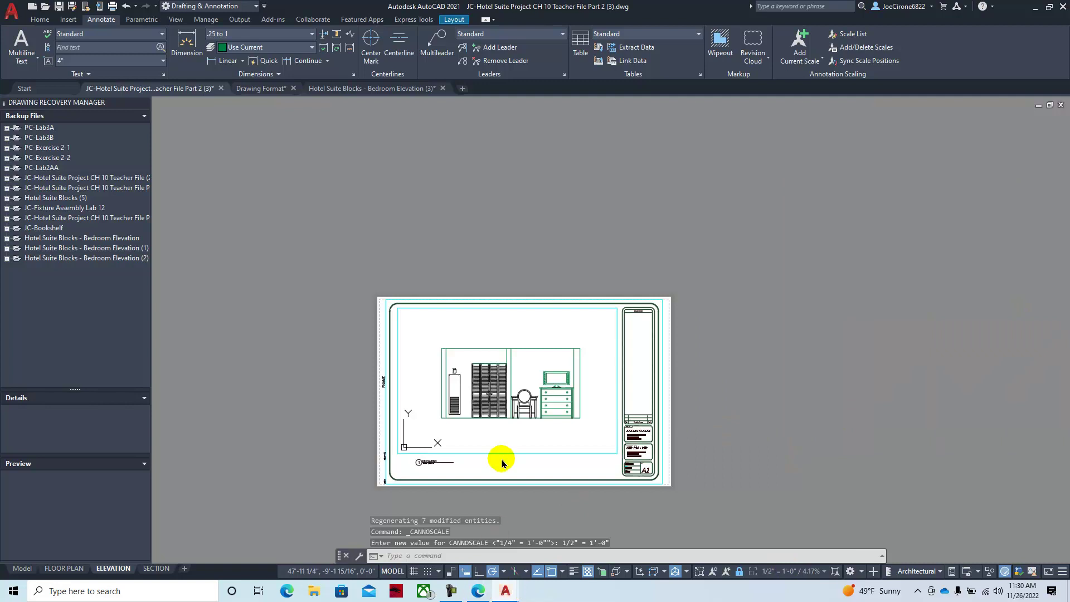
scroll(501, 461, up, 4)
scroll(505, 457, down, 3)
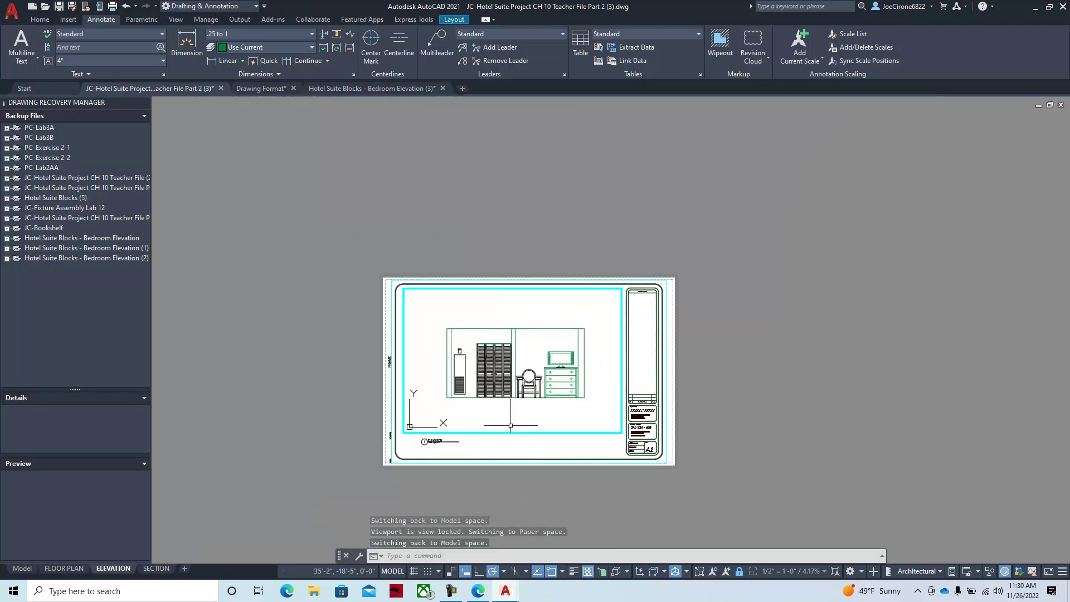
Switch to the Interior Designer e-book in the browser and read the layout, Viewport layer and annotation instructions on pages 335 to 337.
click(476, 592)
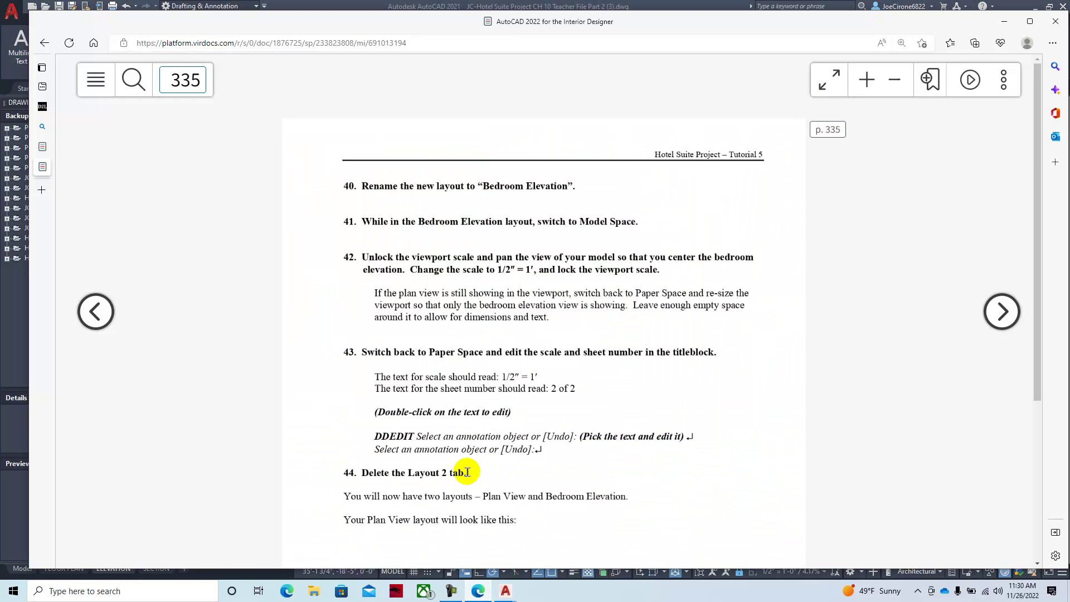
click(1001, 309)
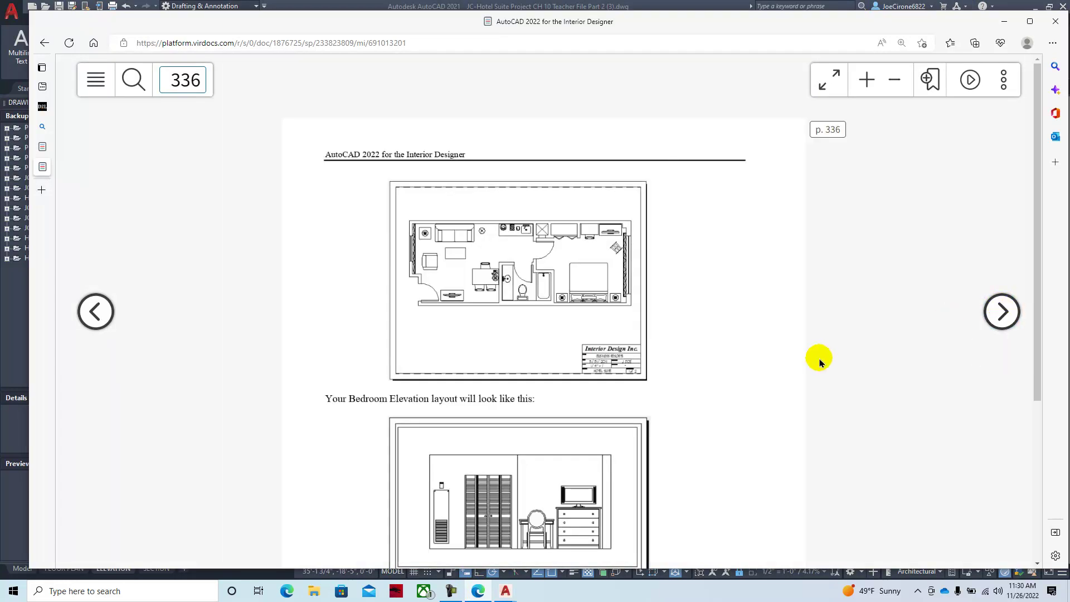
scroll(819, 362, down, 3)
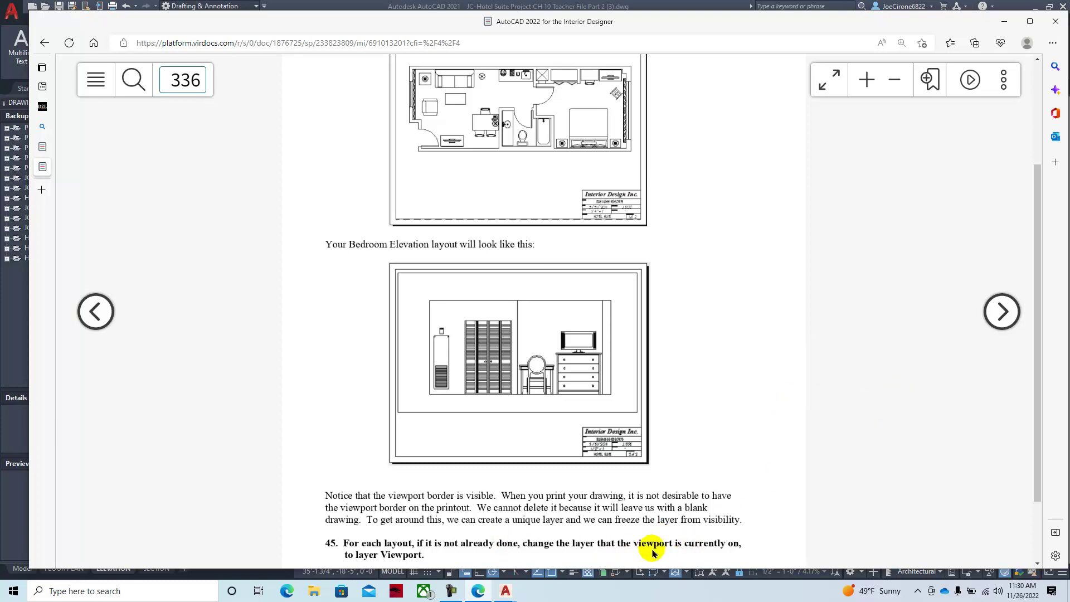
click(998, 312)
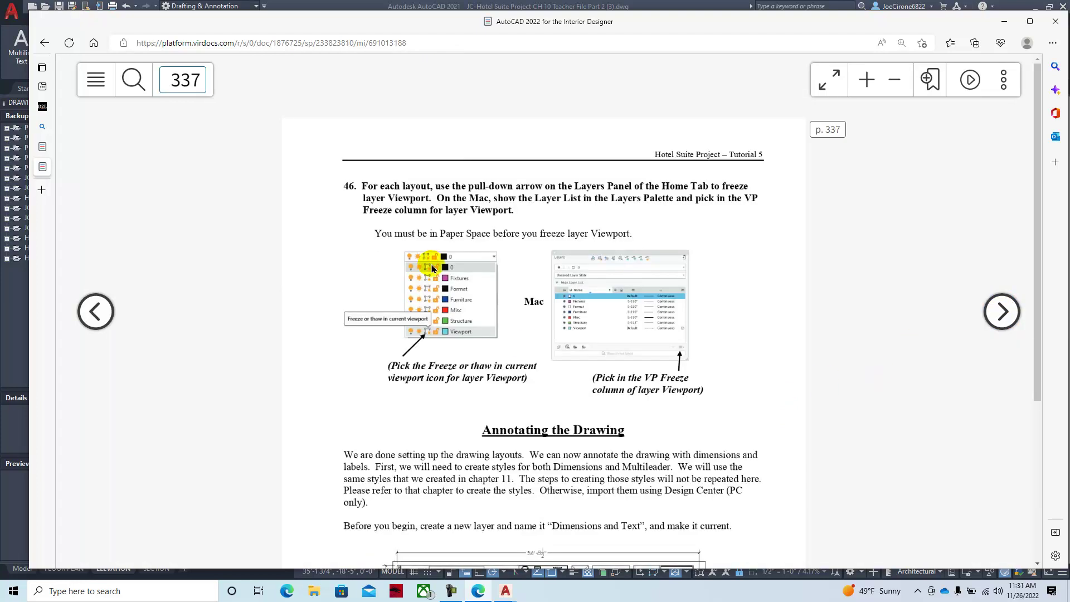
scroll(379, 264, down, 4)
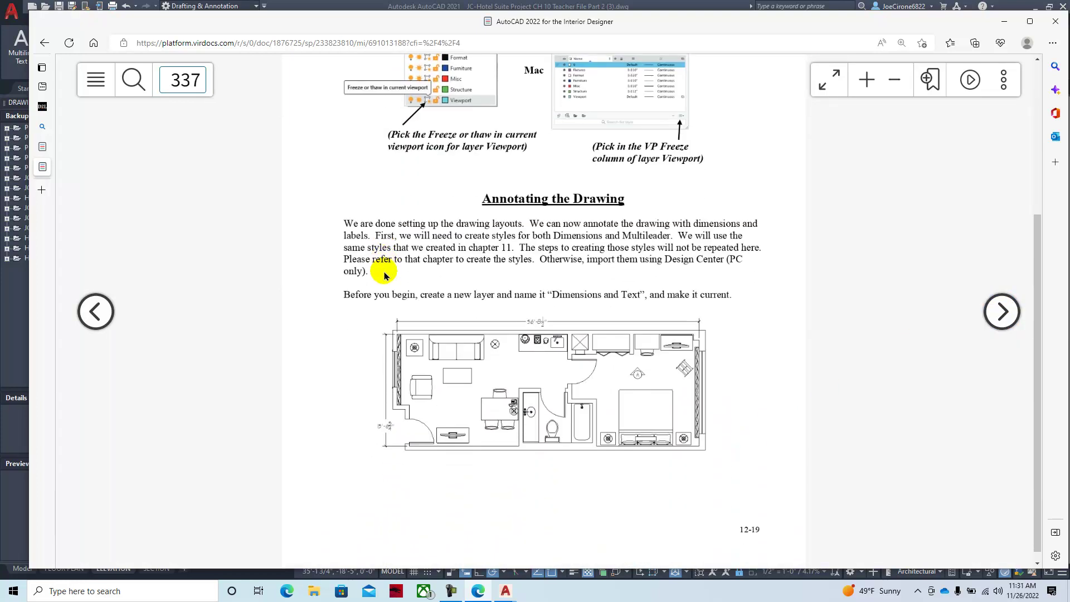
scroll(384, 276, down, 1)
Read the e-book instructions for the plan dimensions and the view symbol block on pages 338 and 339.
click(1001, 320)
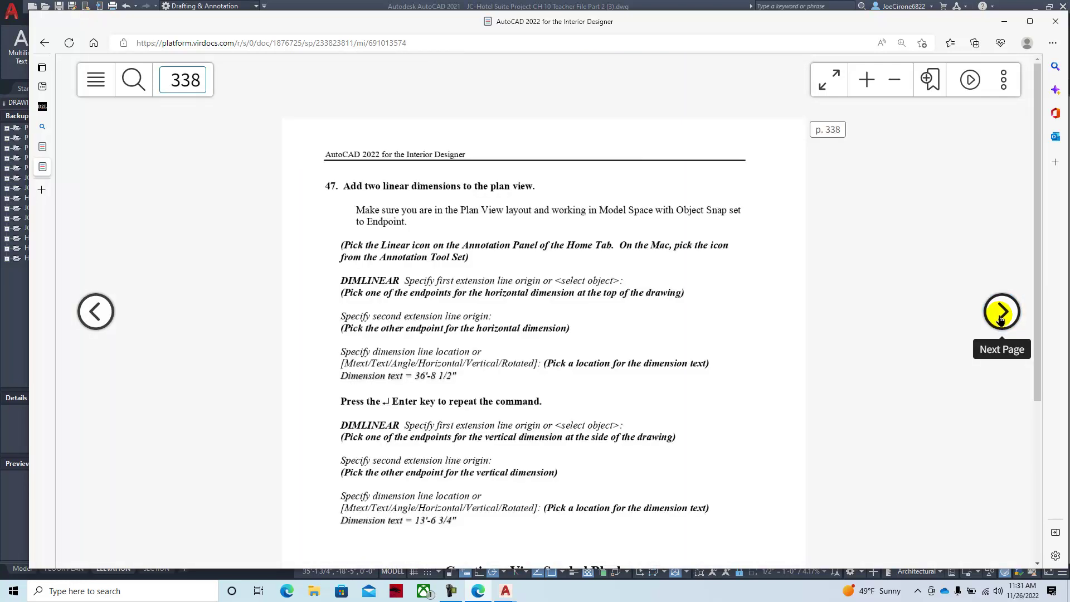
scroll(395, 280, down, 4)
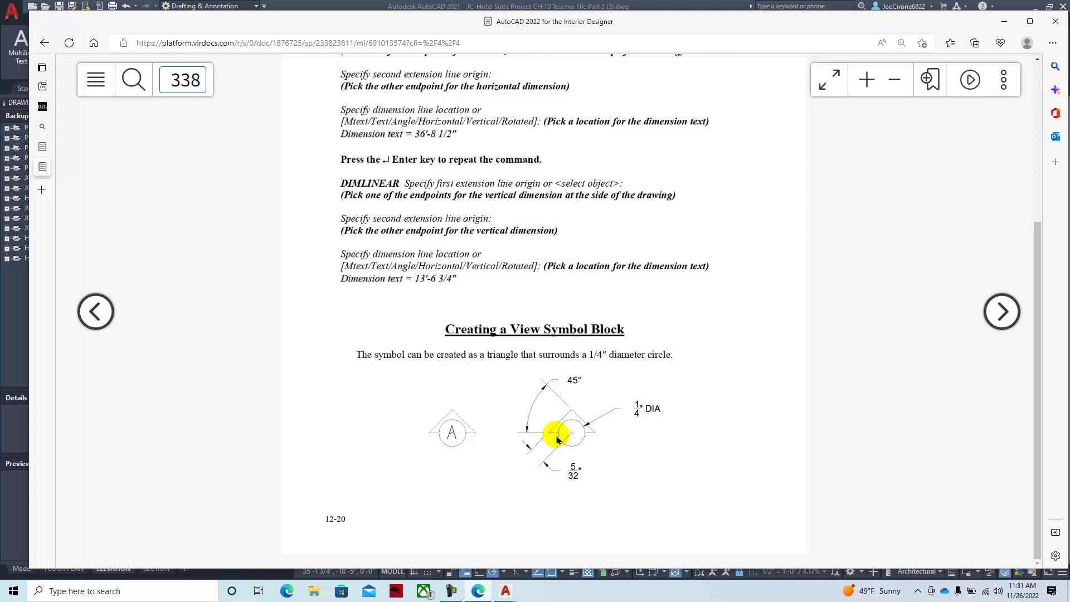
click(1000, 315)
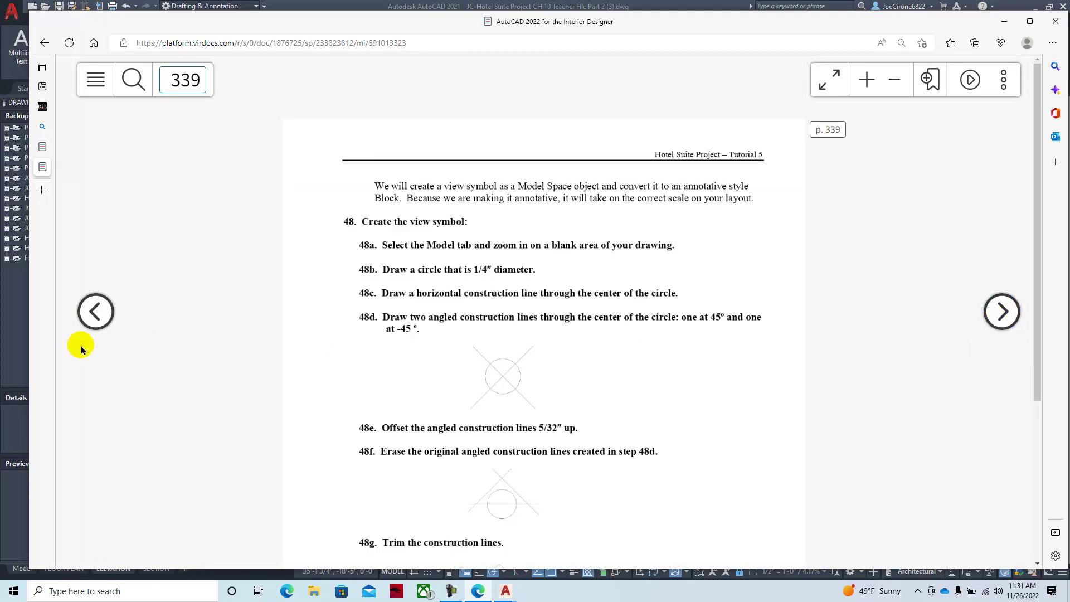
click(95, 310)
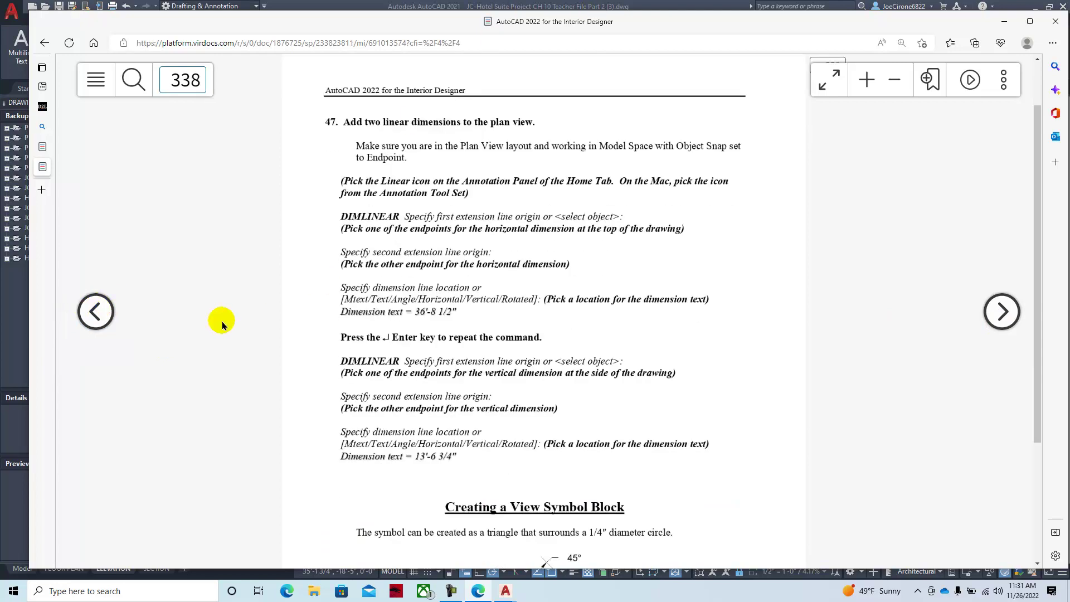
scroll(390, 293, down, 3)
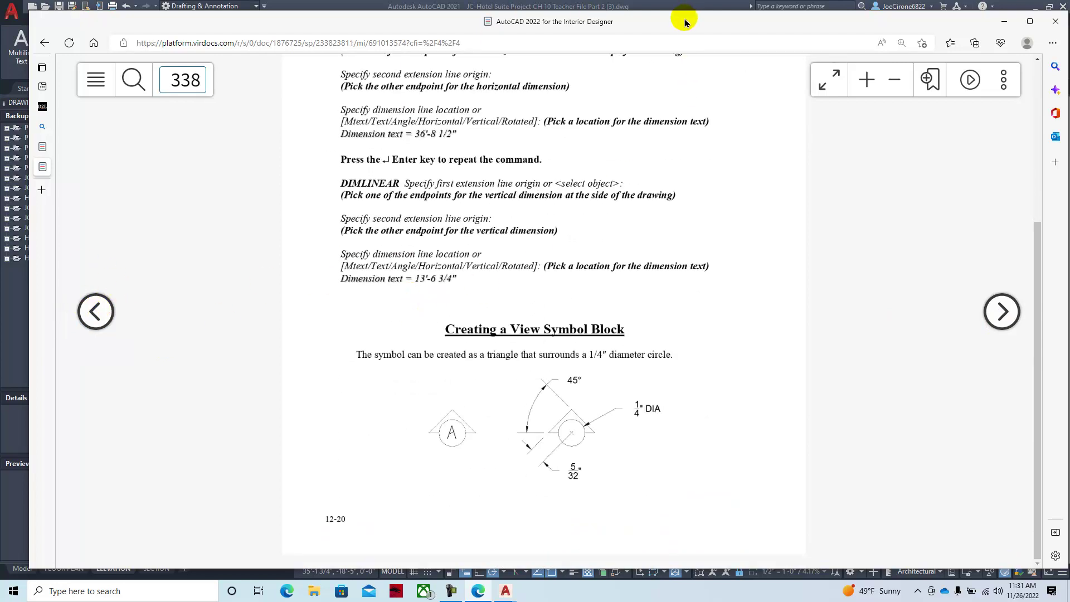
Return to the hotel suite drawing in AutoCAD, switch to model space and make layer 0 current.
drag(681, 24, 1059, 49)
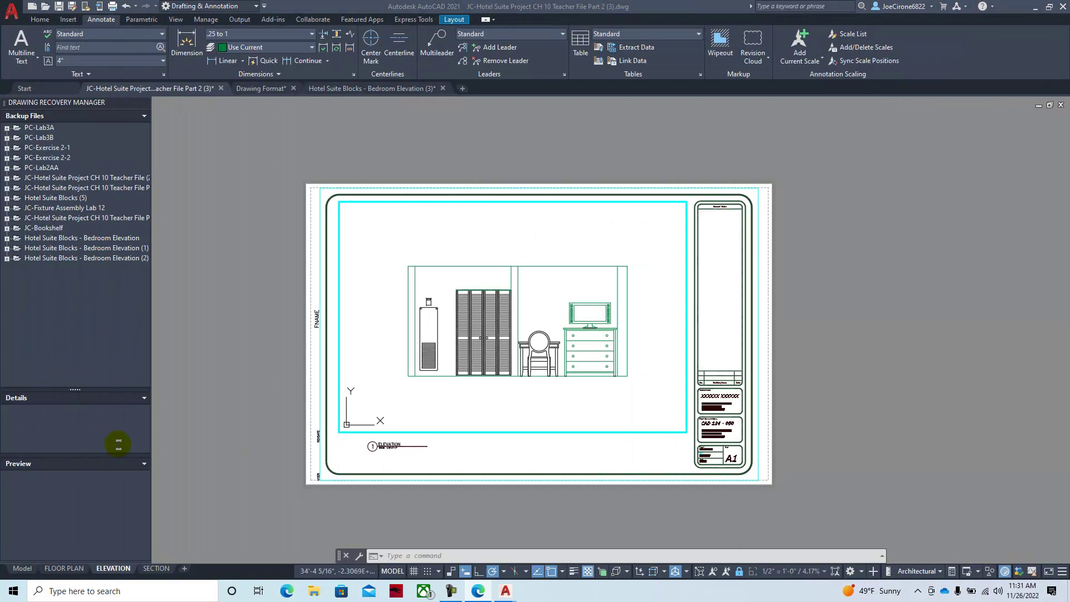
click(21, 569)
scroll(588, 334, up, 3)
scroll(588, 334, down, 6)
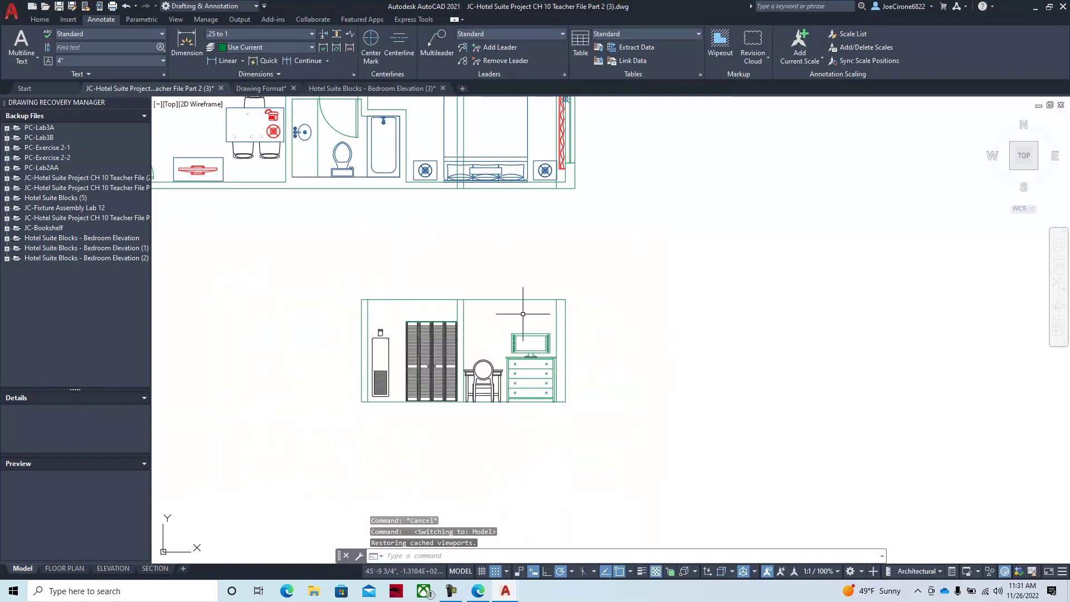
click(40, 19)
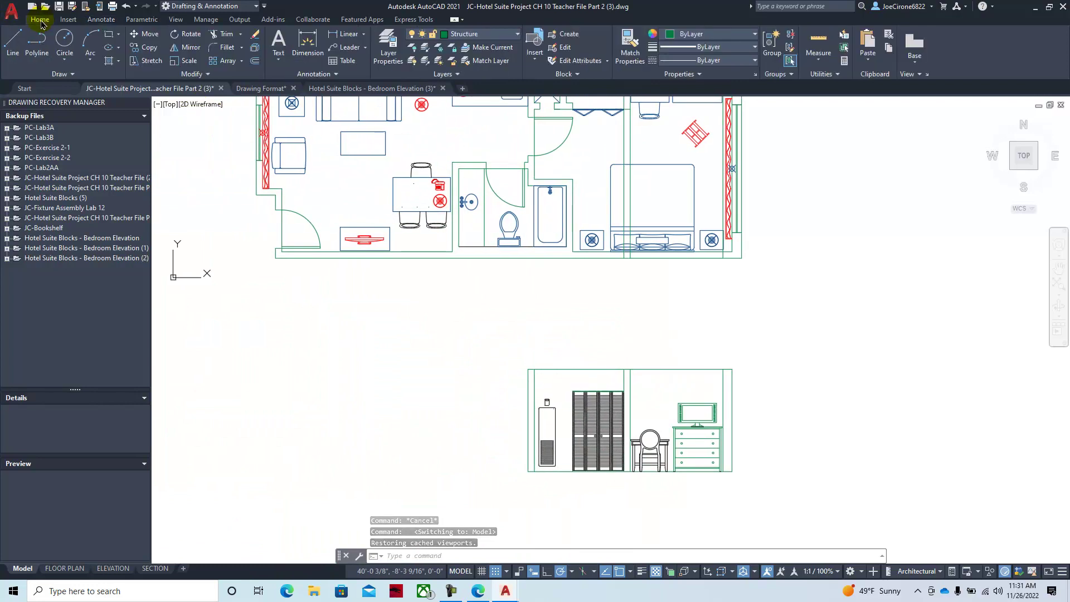
click(517, 36)
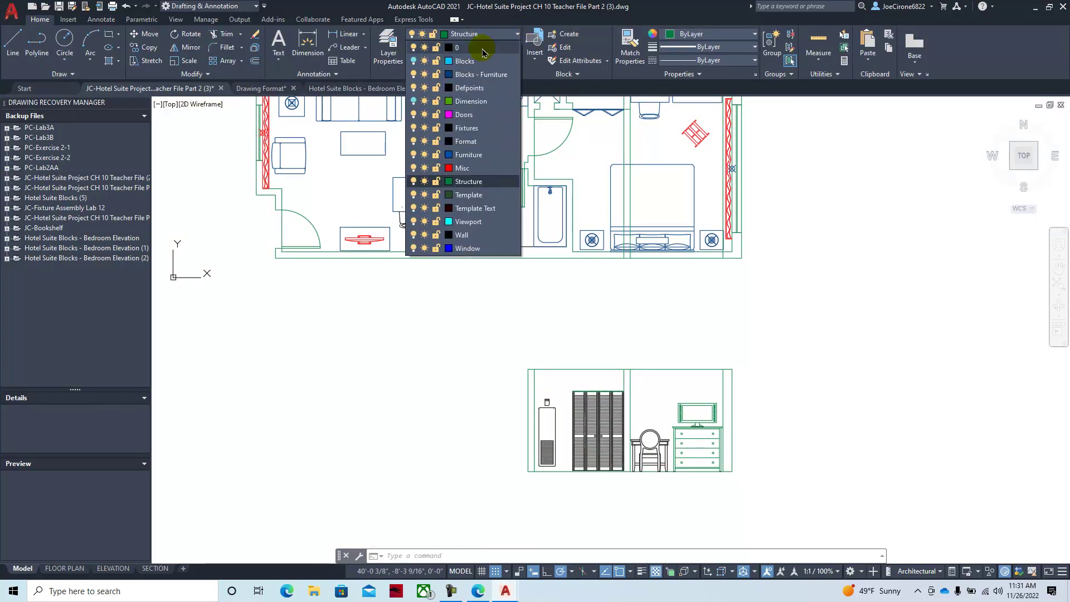
click(471, 46)
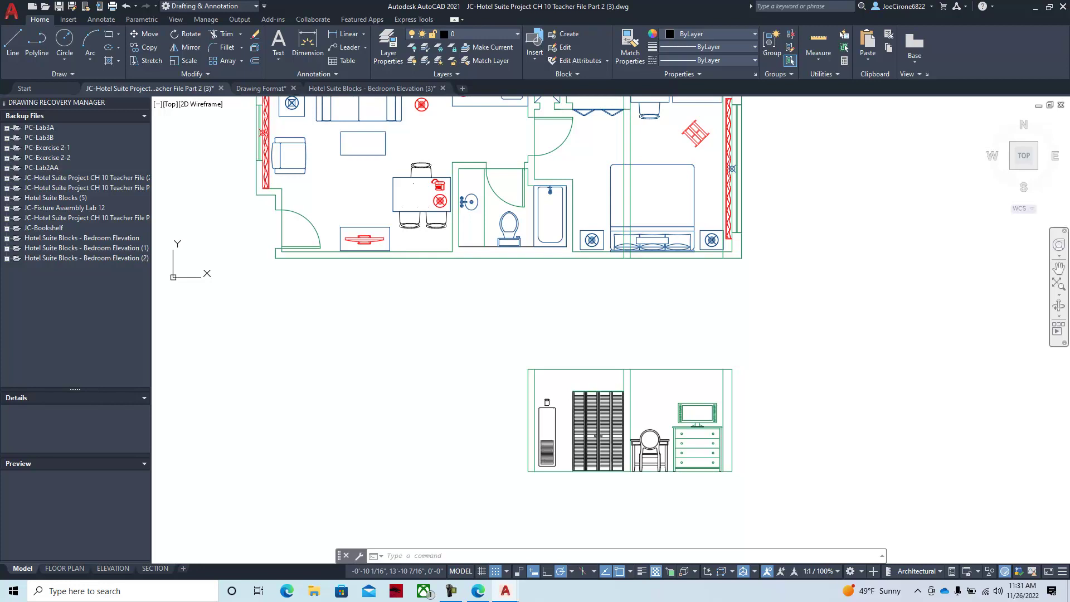
Draw a circle with a diameter of .25 in the blank area beside the dresser end of the bedroom elevation.
click(63, 56)
click(92, 101)
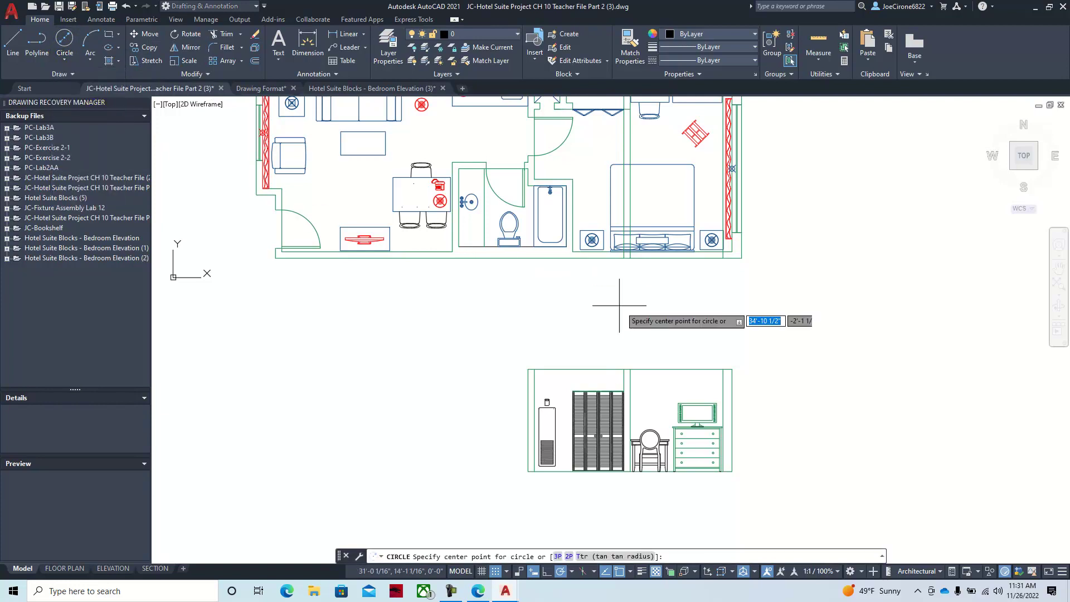
click(776, 458)
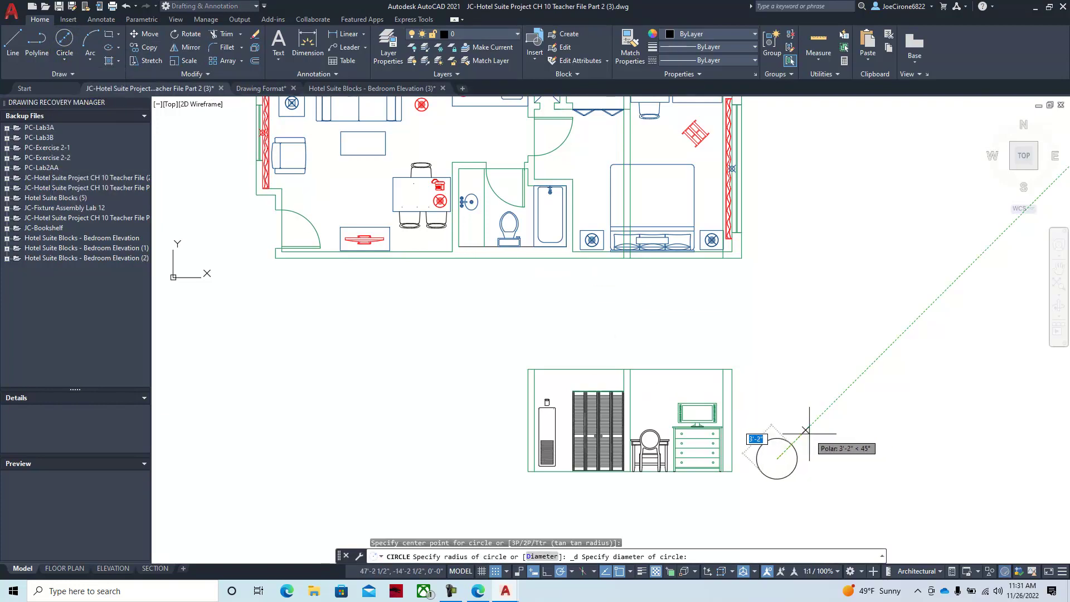
click(808, 432)
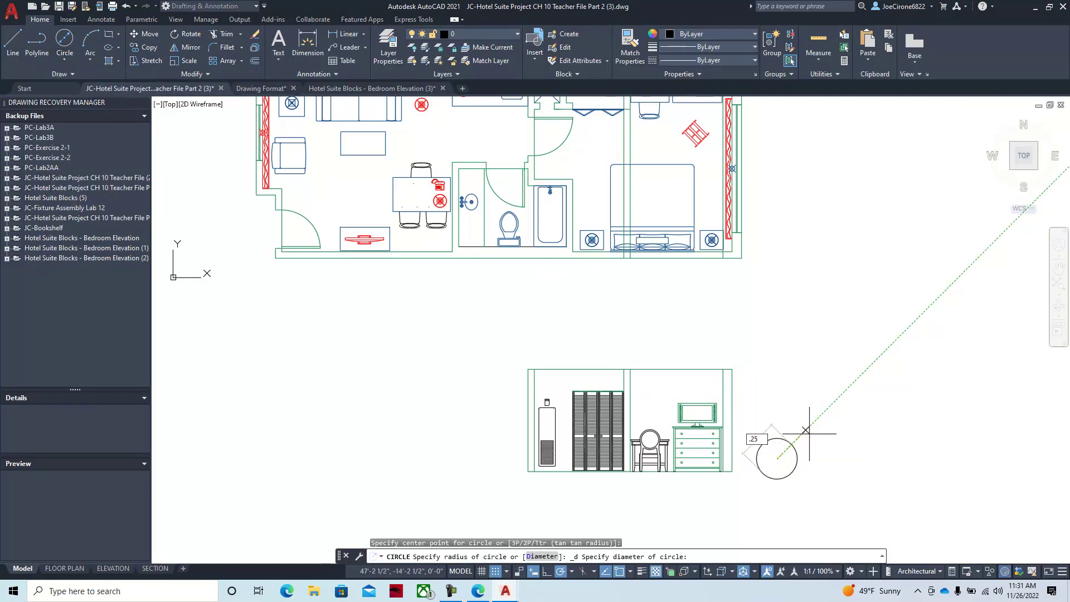
key(Return)
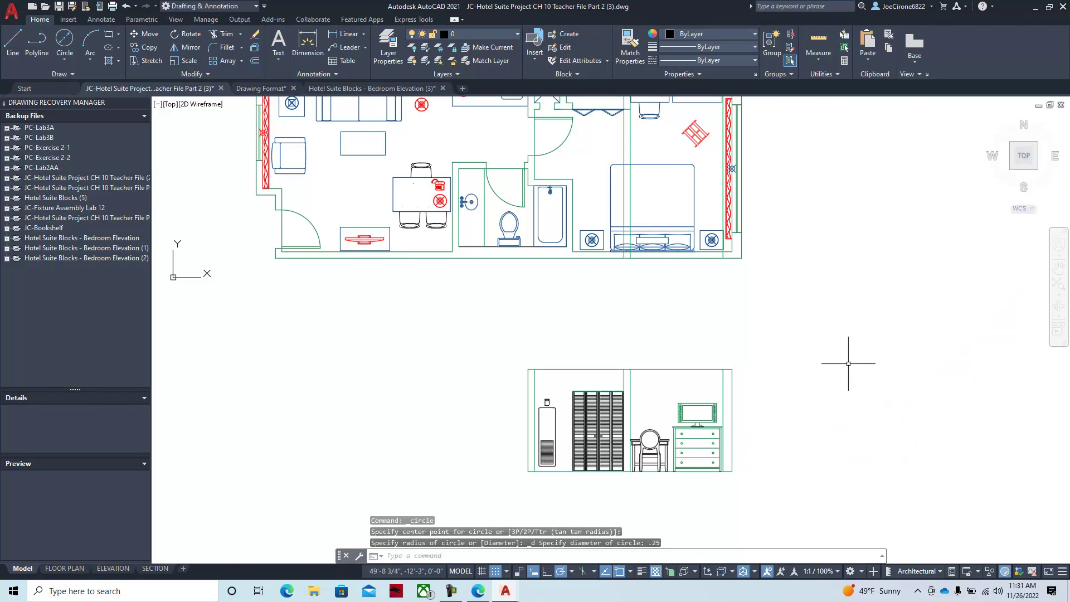
Draw a horizontal line about 1/4" long from the small circle's center out past its left side.
scroll(870, 422, up, 3)
scroll(692, 425, down, 3)
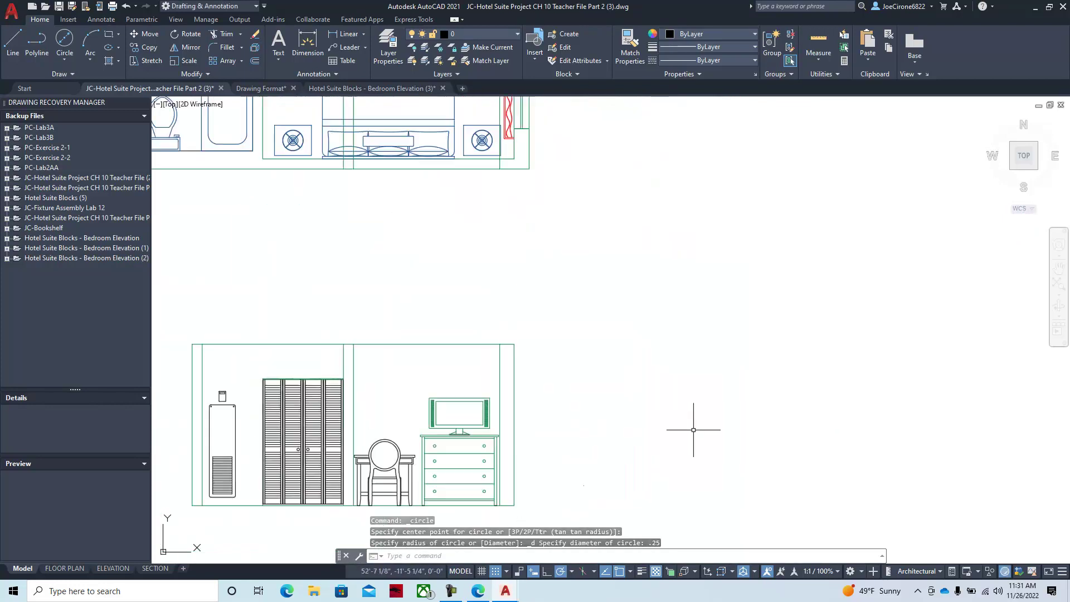
scroll(657, 429, up, 5)
scroll(609, 444, down, 3)
scroll(616, 454, up, 8)
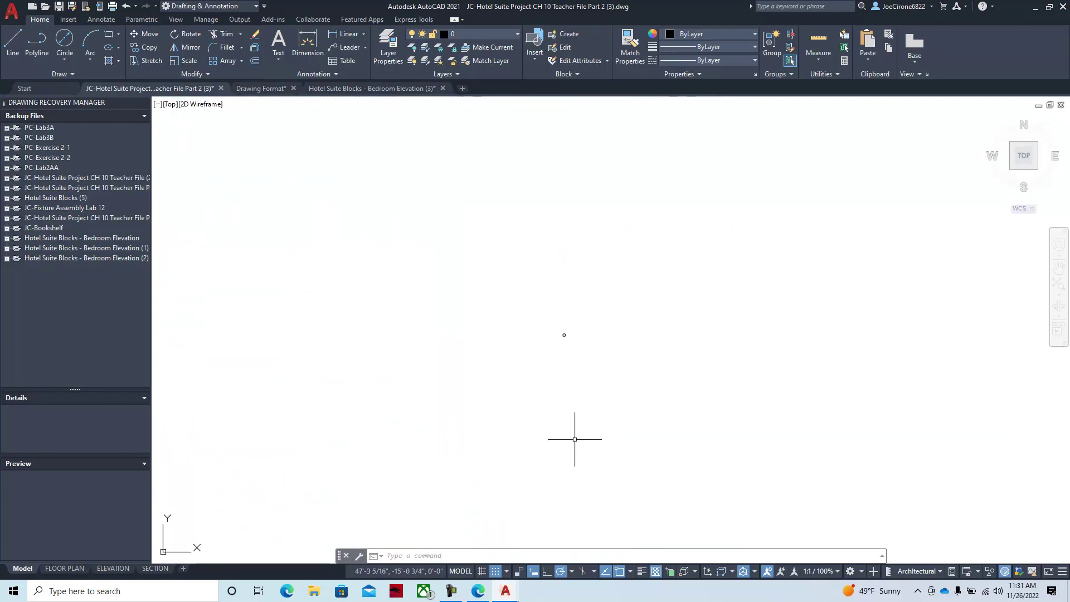
scroll(564, 192, up, 8)
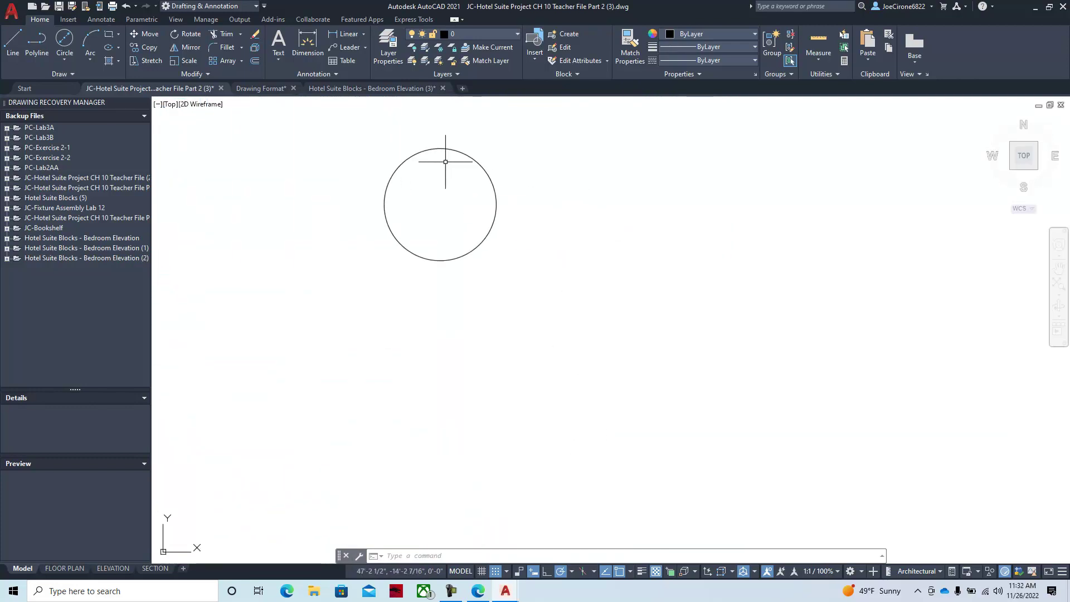
middle_drag(445, 167, 620, 246)
scroll(610, 250, down, 1)
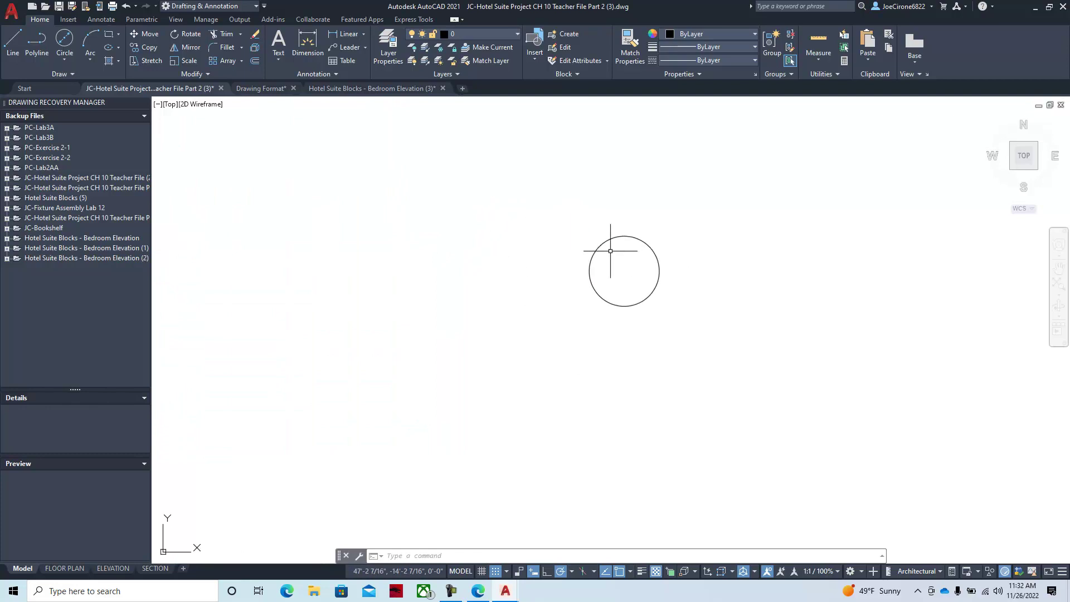
scroll(619, 251, up, 4)
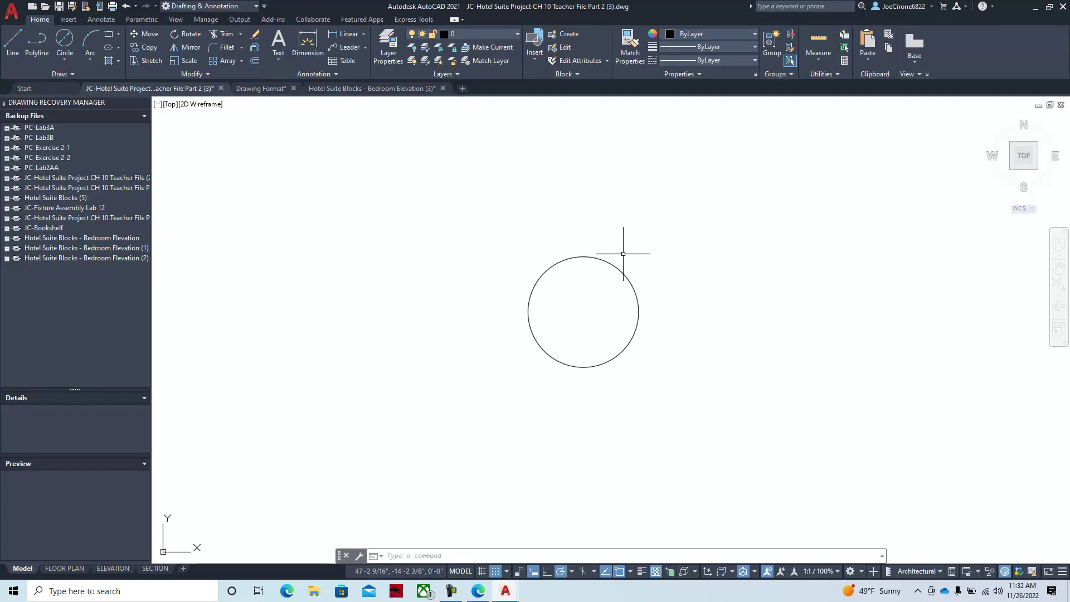
click(13, 42)
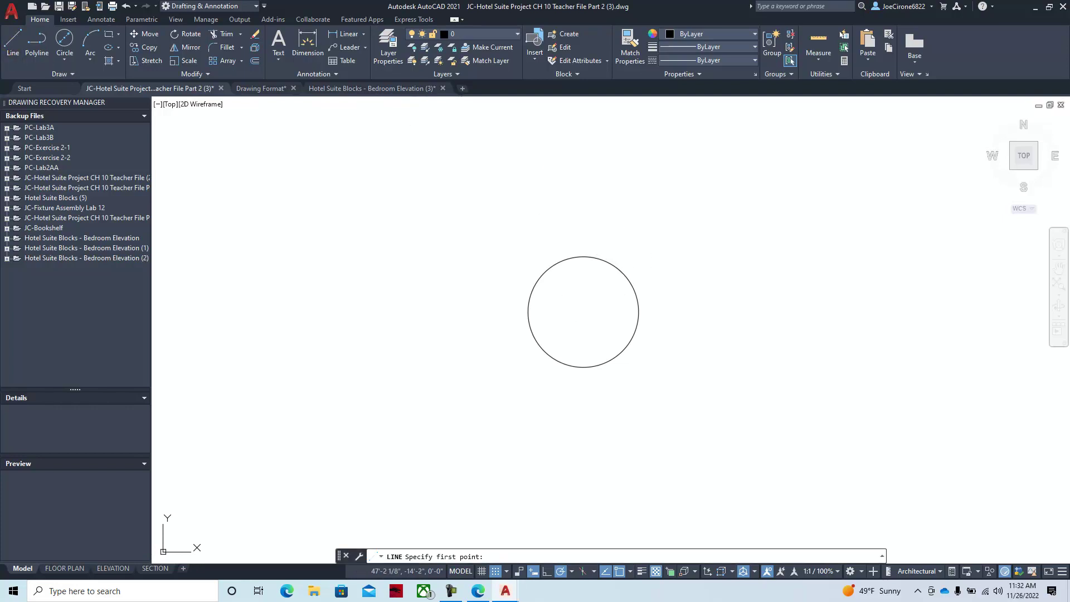
click(583, 312)
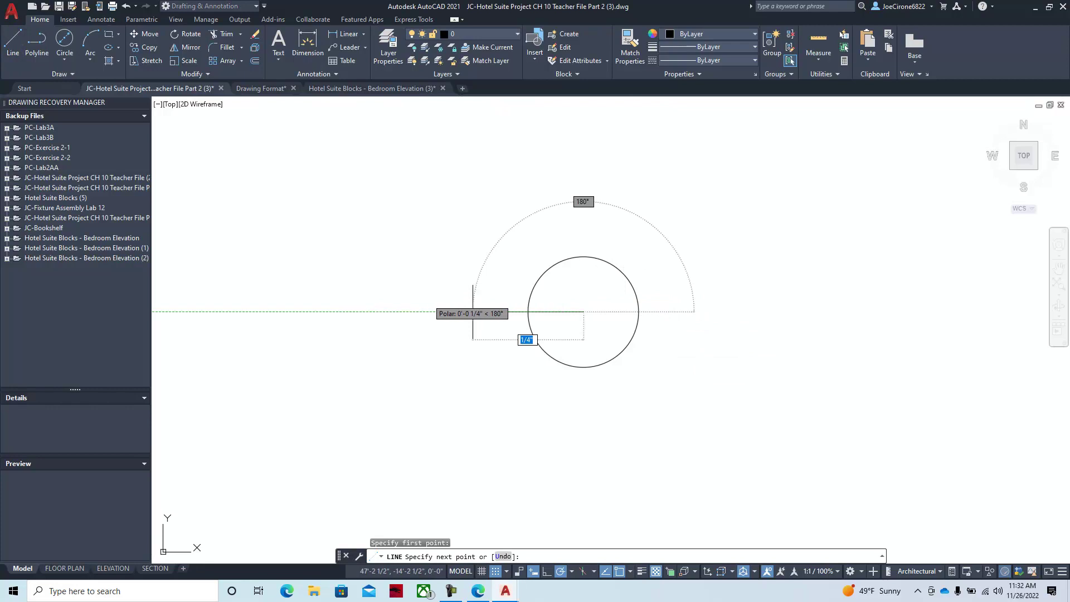
click(473, 312)
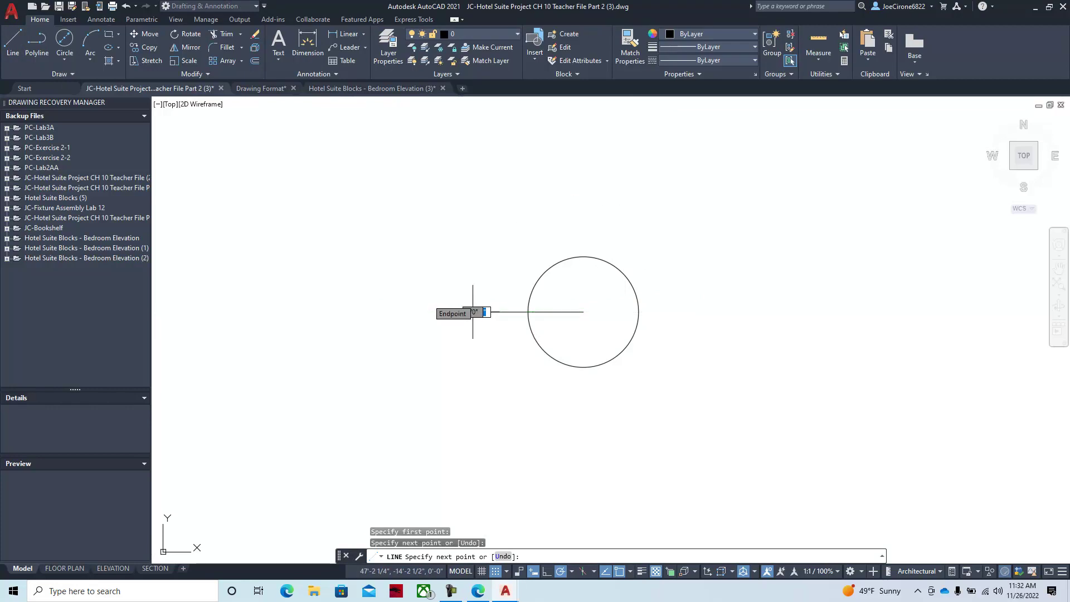
key(Escape)
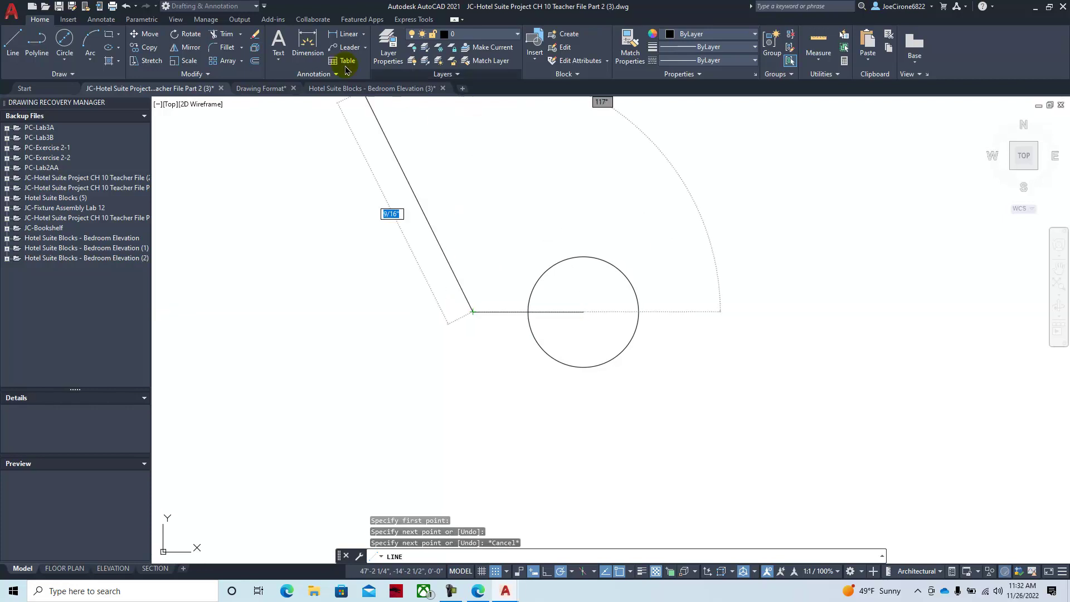
key(Escape)
key(Escape)
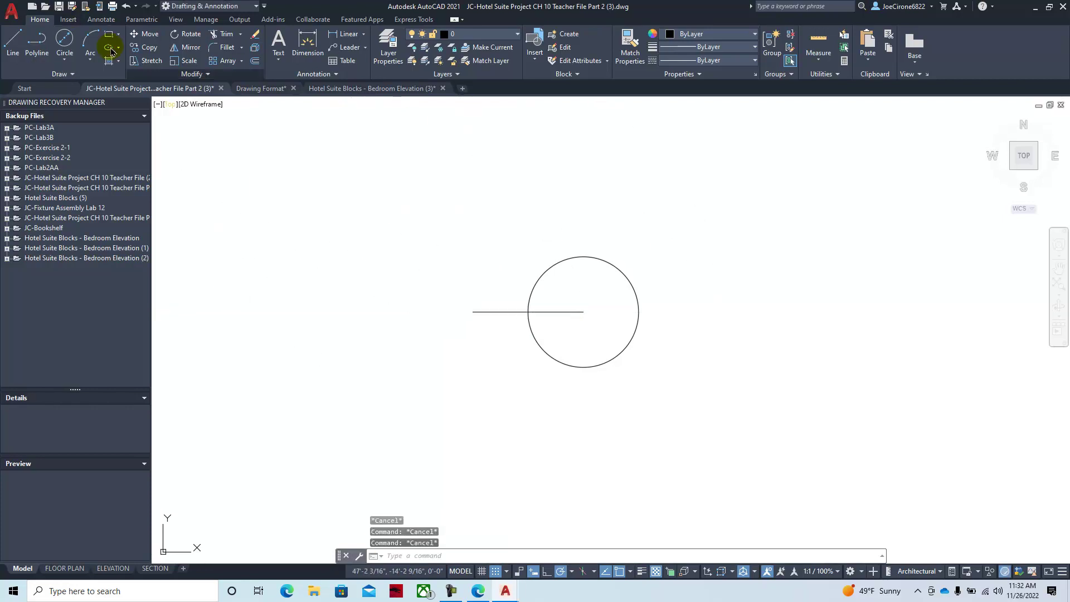
Draw a line about 3/8" long at 45° from the circle's center up and to the right.
click(11, 47)
click(584, 311)
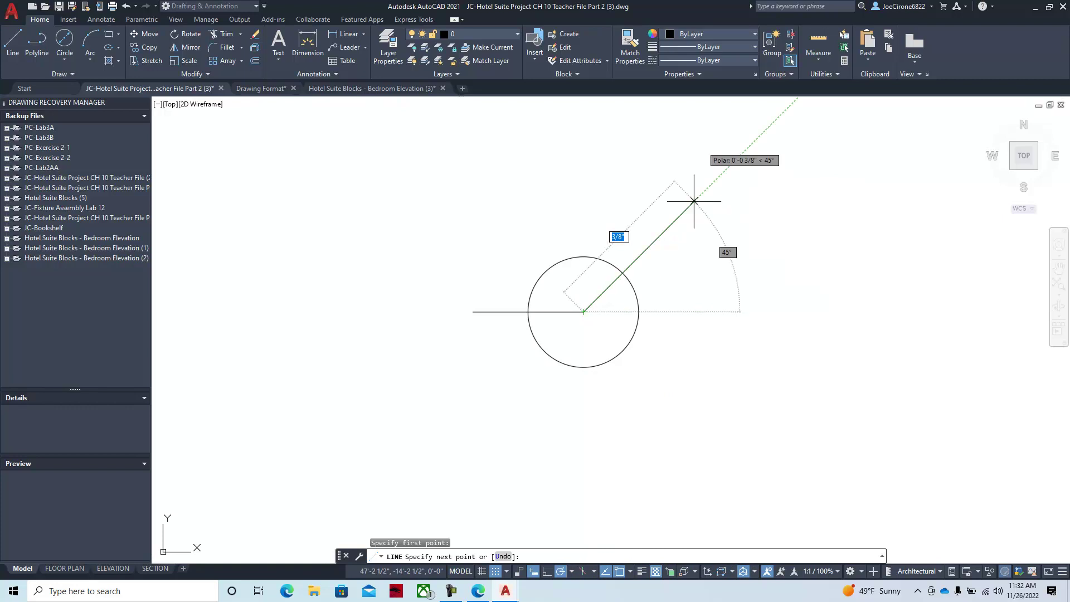
click(693, 200)
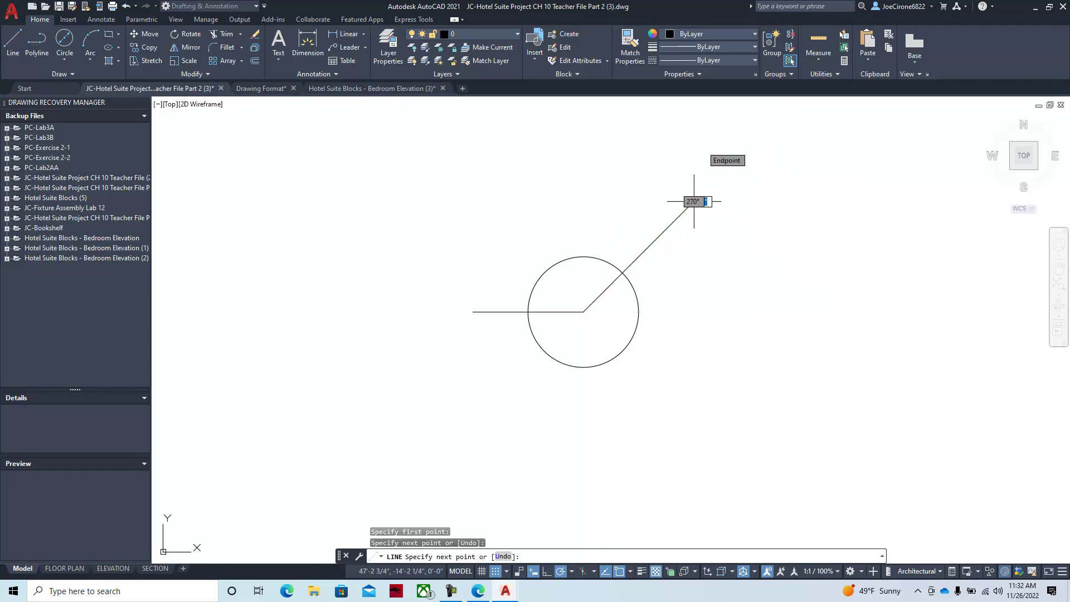
key(Escape)
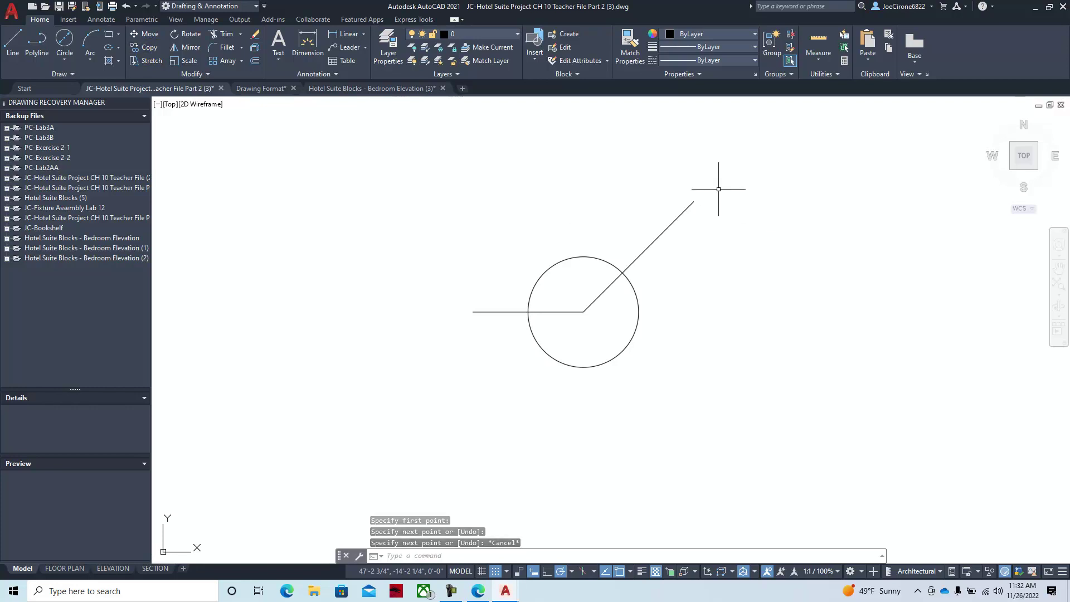
Copy the 45° line from the circle's center to the outer end of the horizontal line.
click(146, 47)
click(704, 191)
click(600, 234)
key(Return)
click(583, 312)
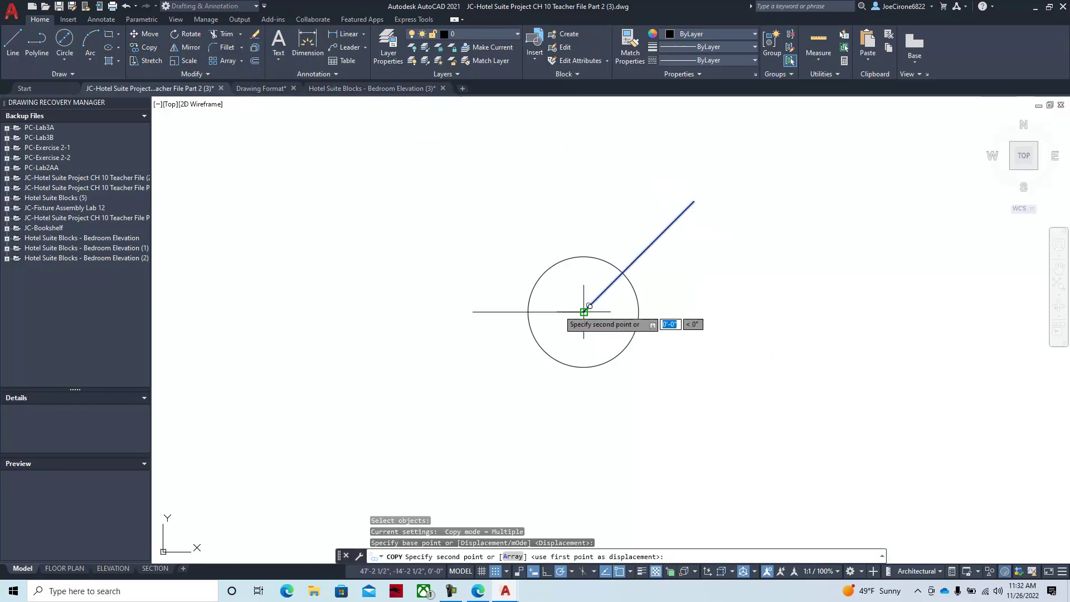
click(473, 312)
key(Escape)
key(Escape)
key(Escape)
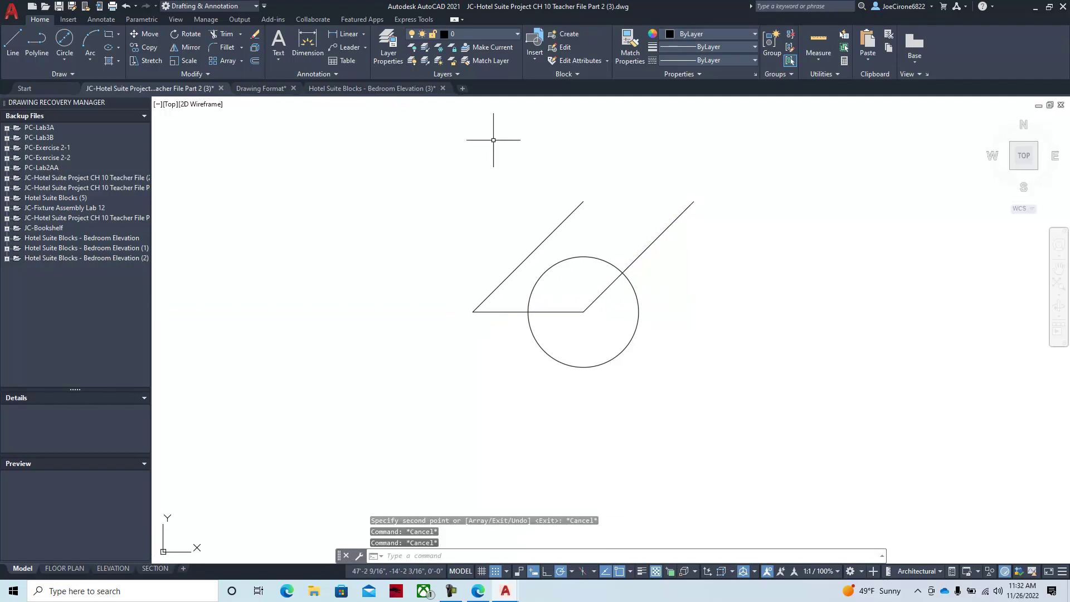
Offset the original 45° line 5/32" up and to the left.
click(257, 65)
text(5)
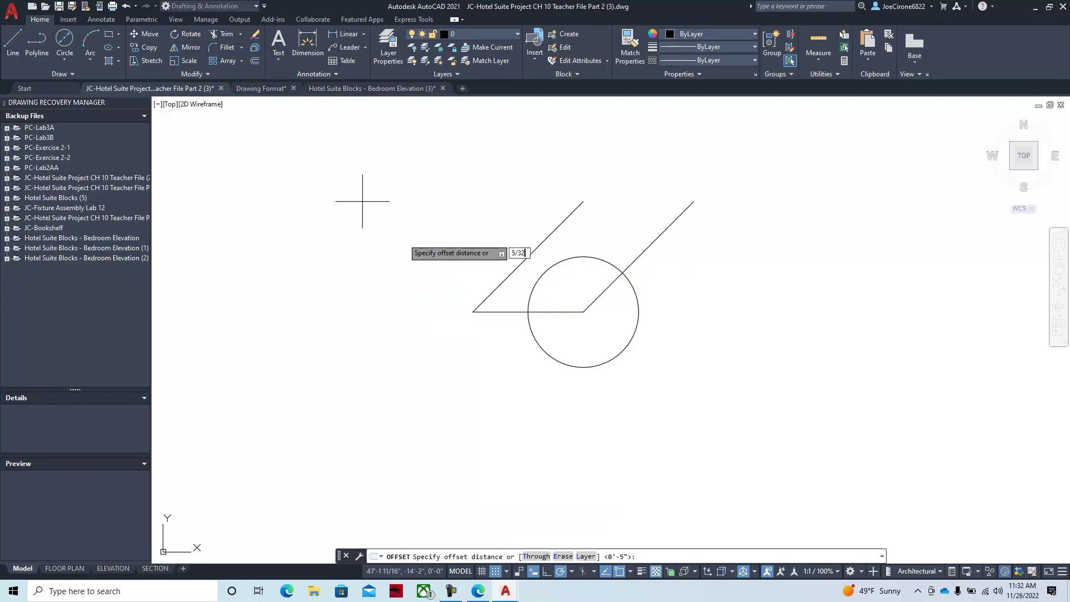
text(/32)
key(Return)
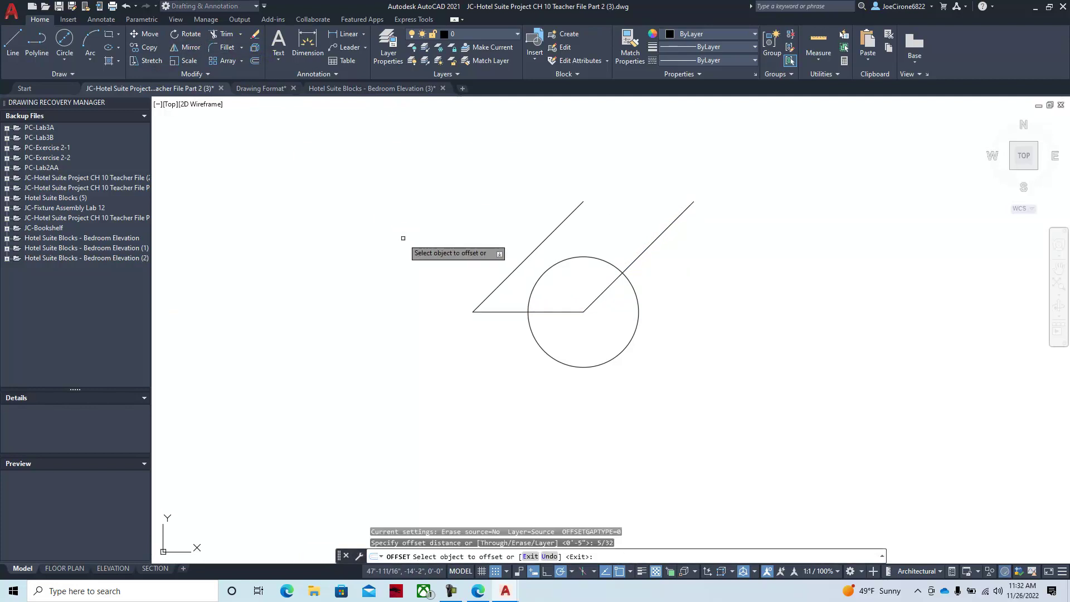
click(600, 292)
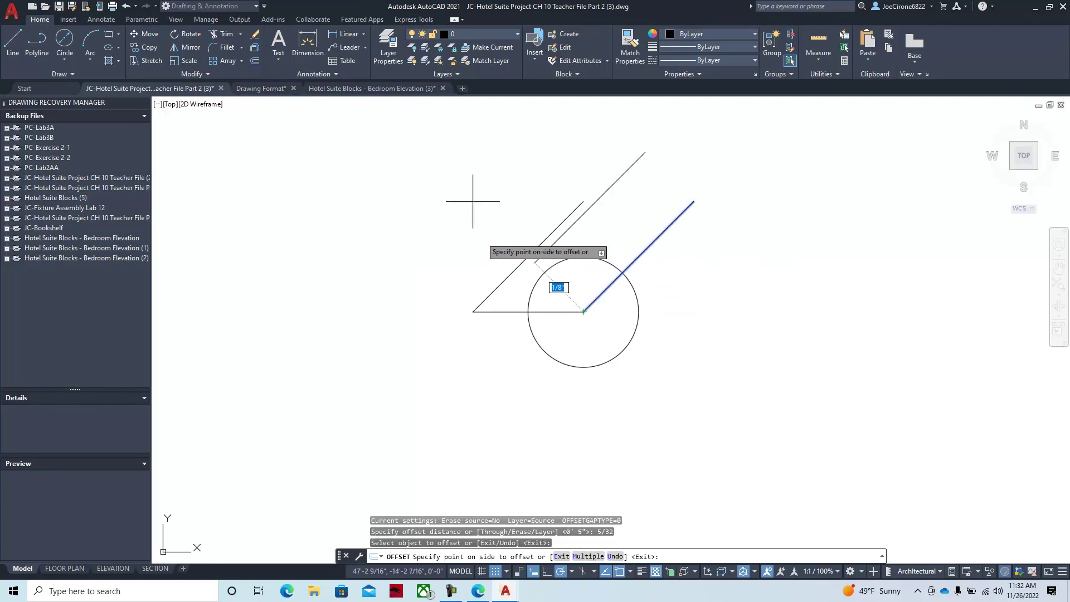
click(481, 237)
key(Escape)
Extend the lower end of the offset 45° line down to the horizontal line.
click(240, 34)
click(240, 75)
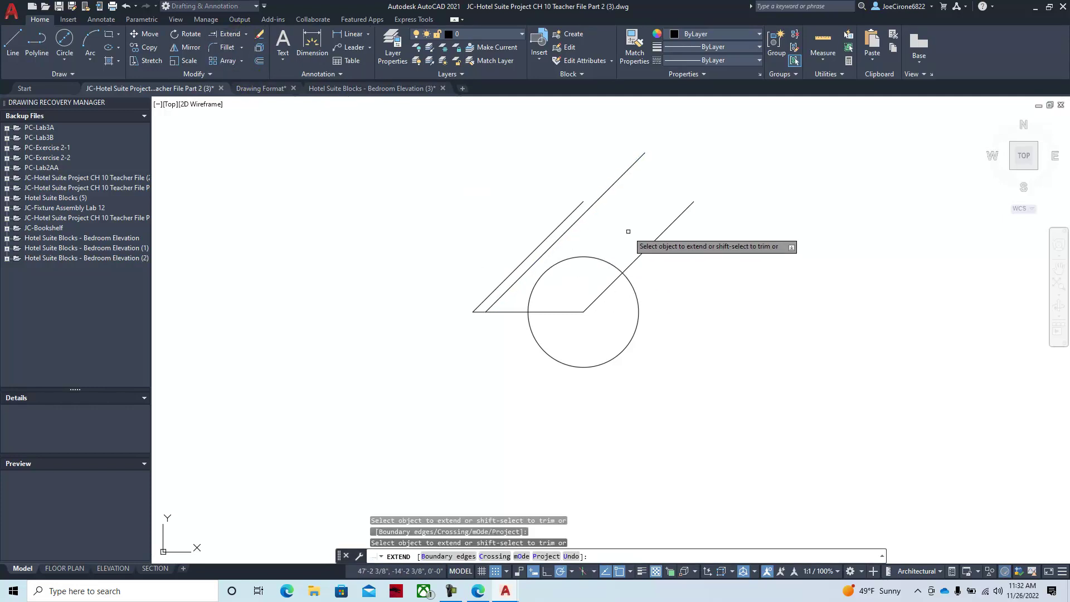
key(Escape)
Trim the short piece of the horizontal line that sticks out past the offset 45° line.
click(229, 34)
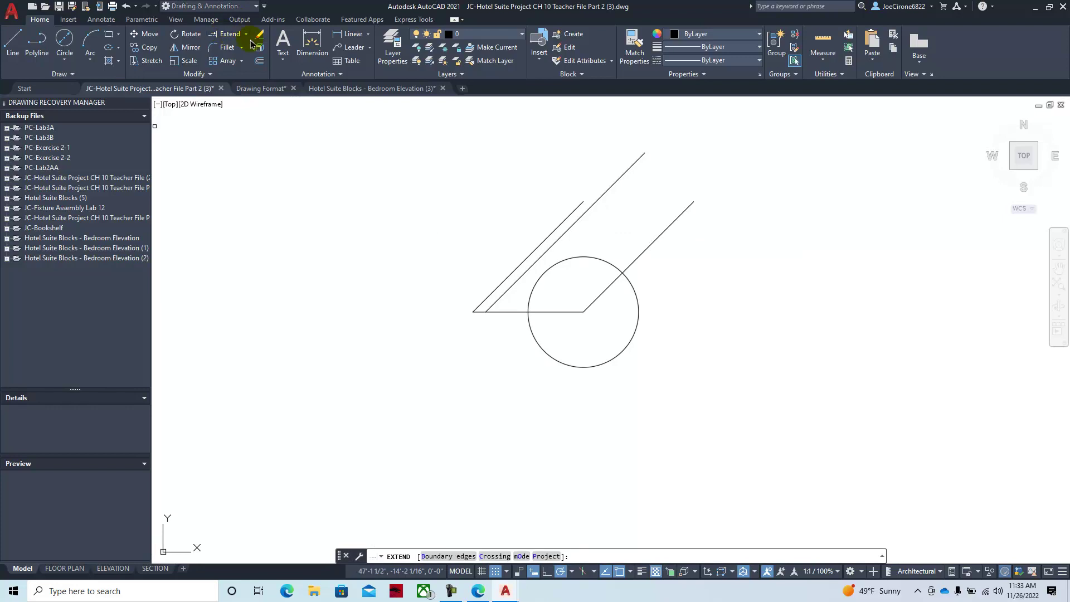
click(246, 34)
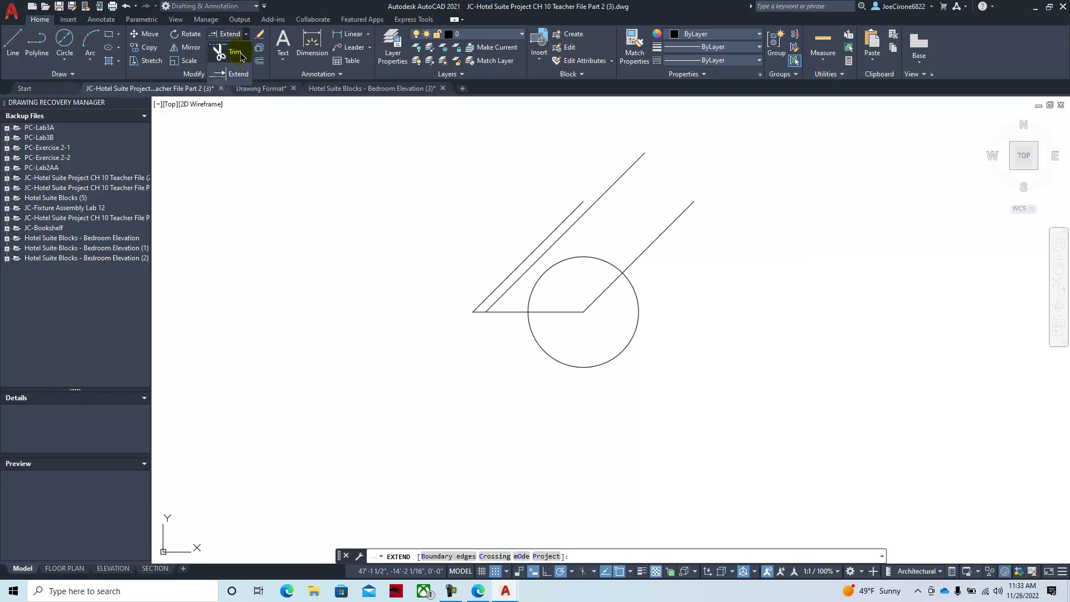
click(239, 60)
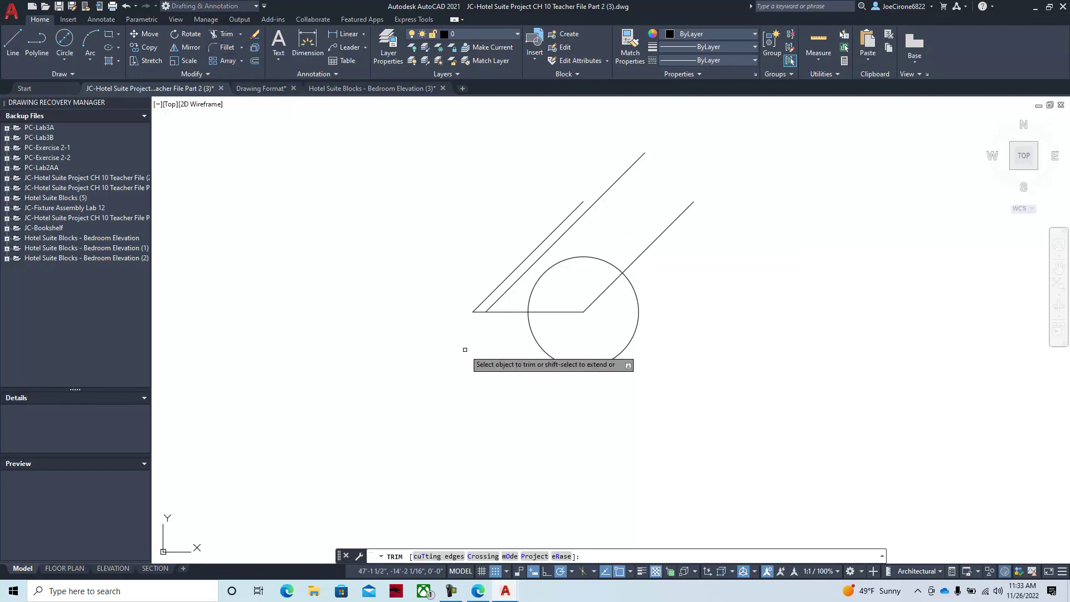
click(478, 312)
key(Escape)
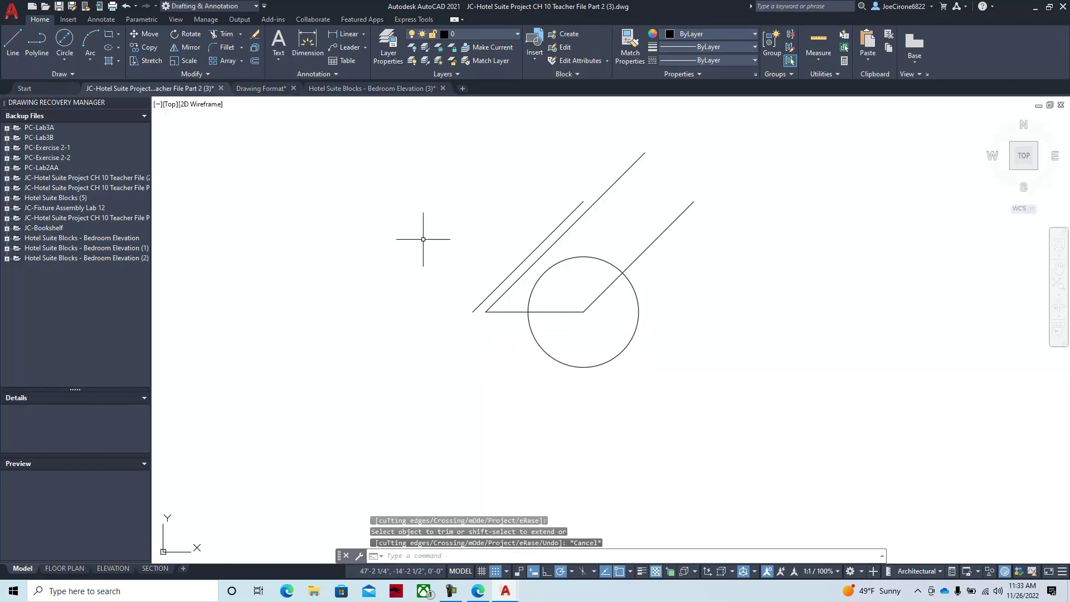
Draw a vertical construction line from the circle's center straight up beyond the angled lines.
click(12, 40)
click(583, 311)
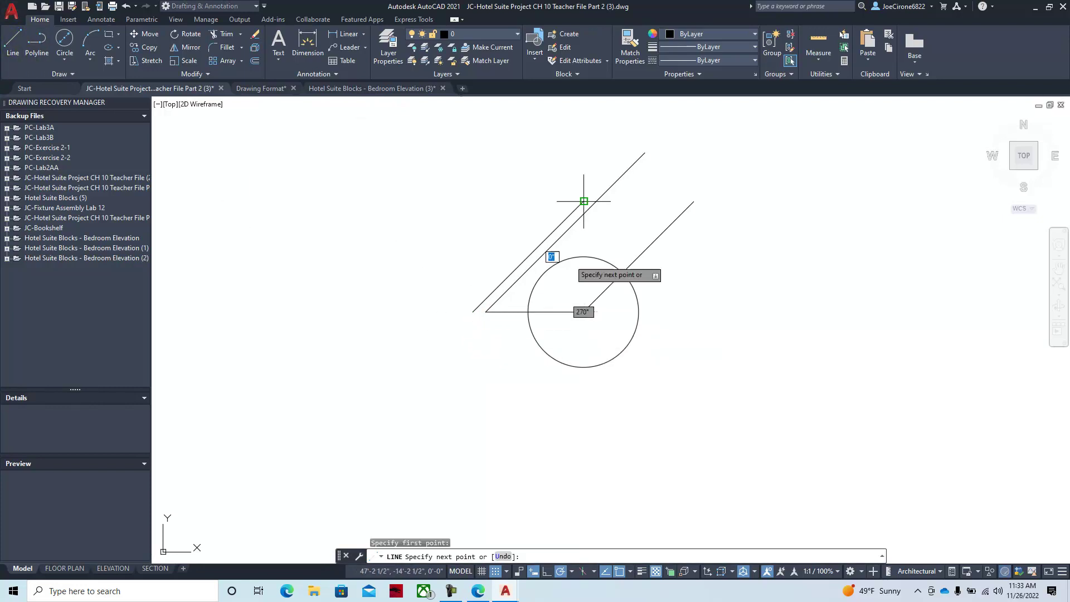
click(584, 103)
key(Escape)
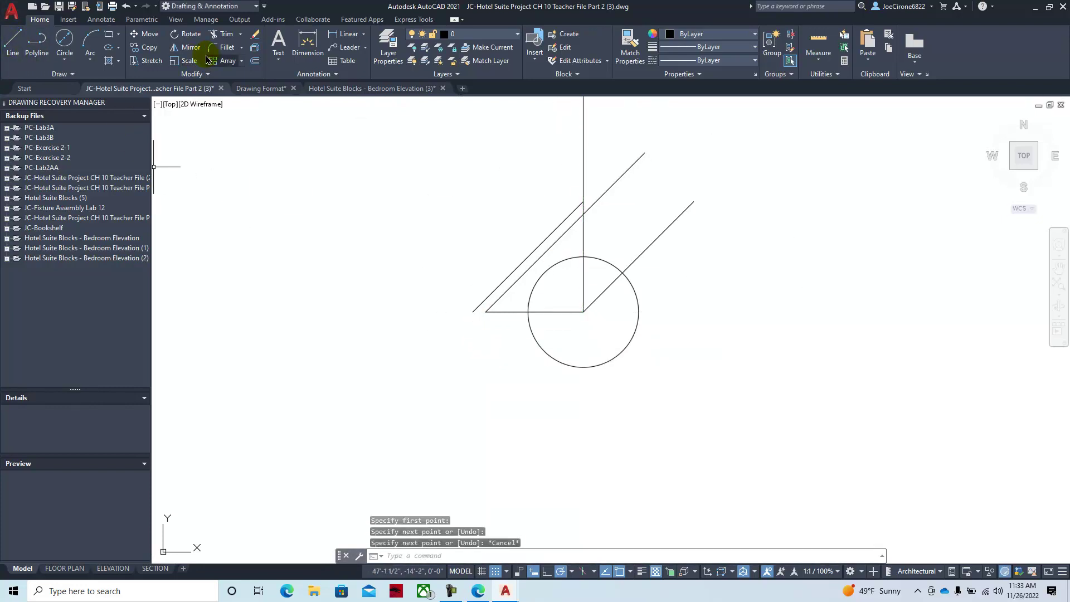
Mirror the offset 45° line about the vertical line through the circle's center, keeping the source line.
click(188, 48)
click(517, 277)
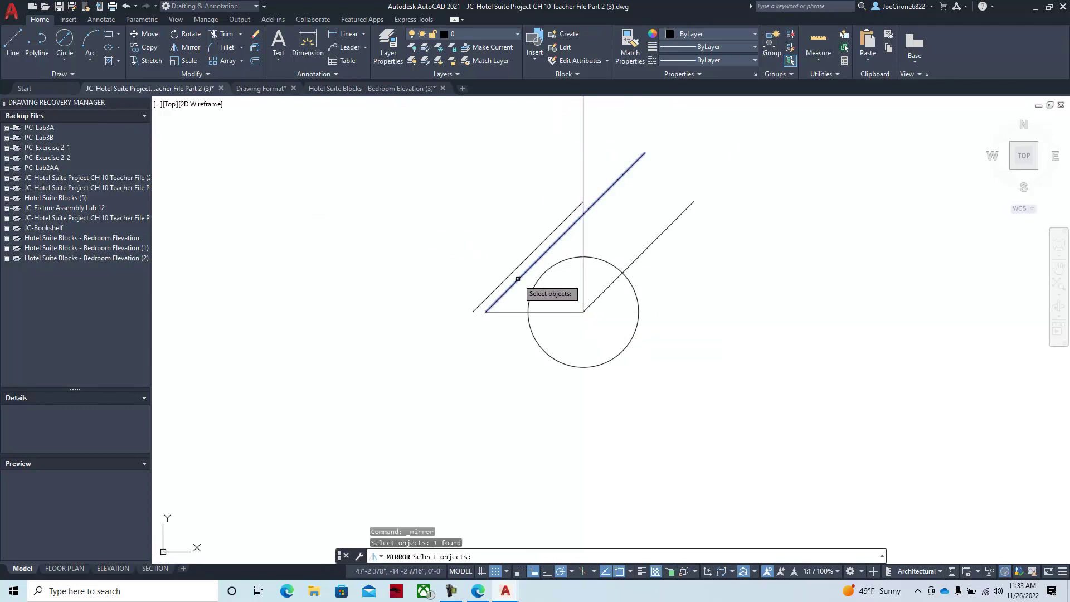
key(Return)
click(583, 311)
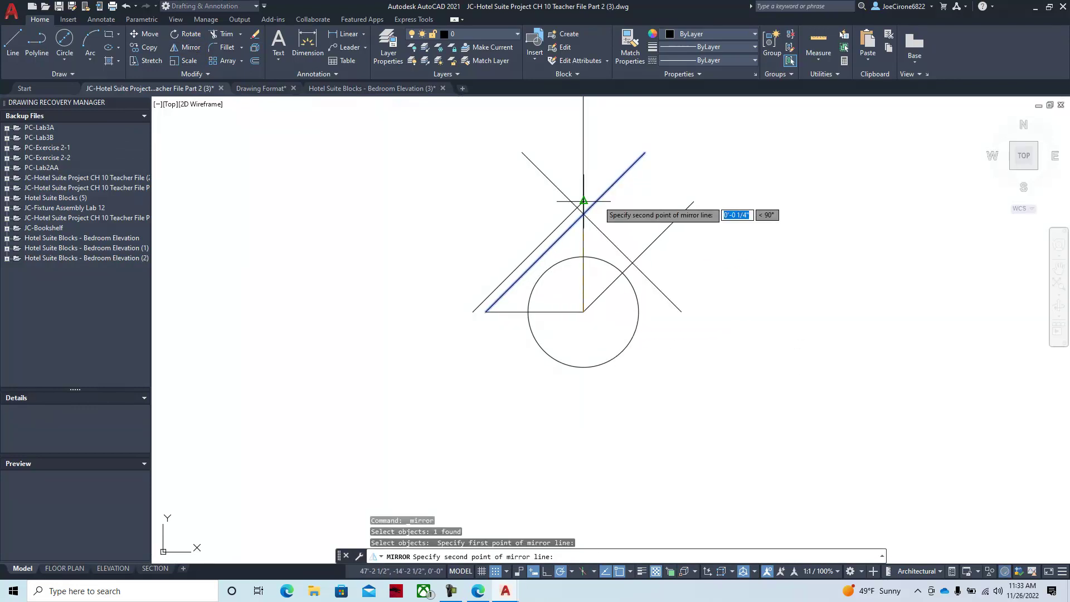
click(583, 201)
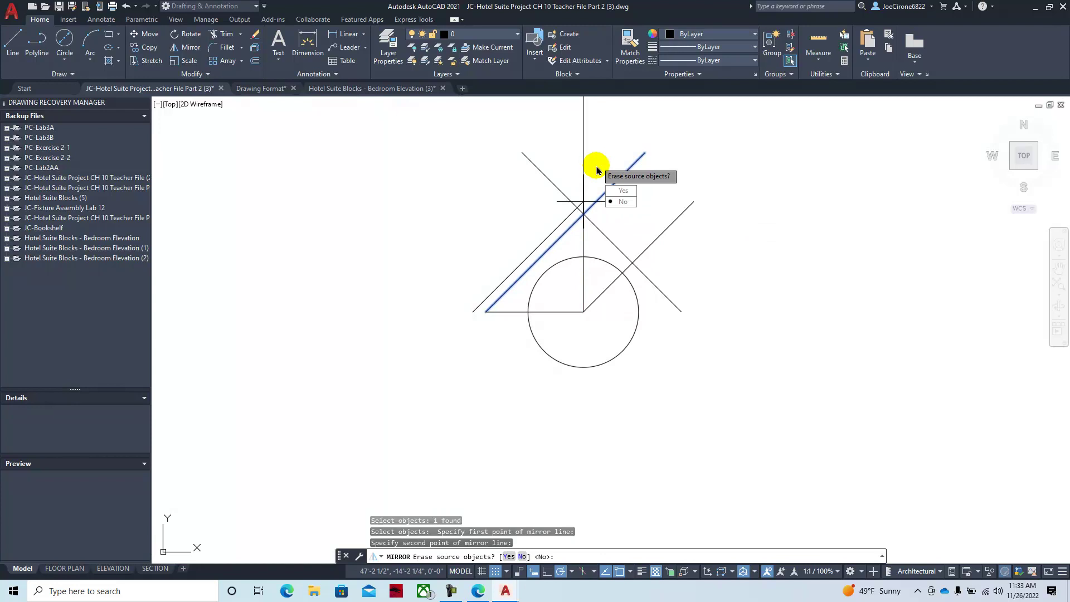
click(619, 201)
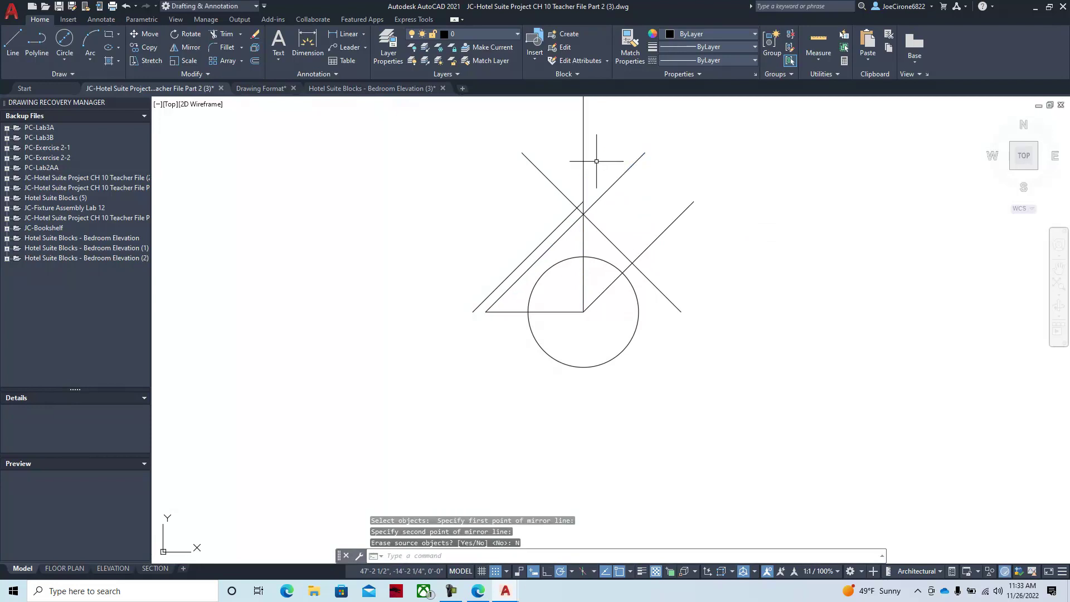
Trim the part of the offset 45° line that extends past the triangle's apex.
click(222, 34)
drag(631, 185, 616, 158)
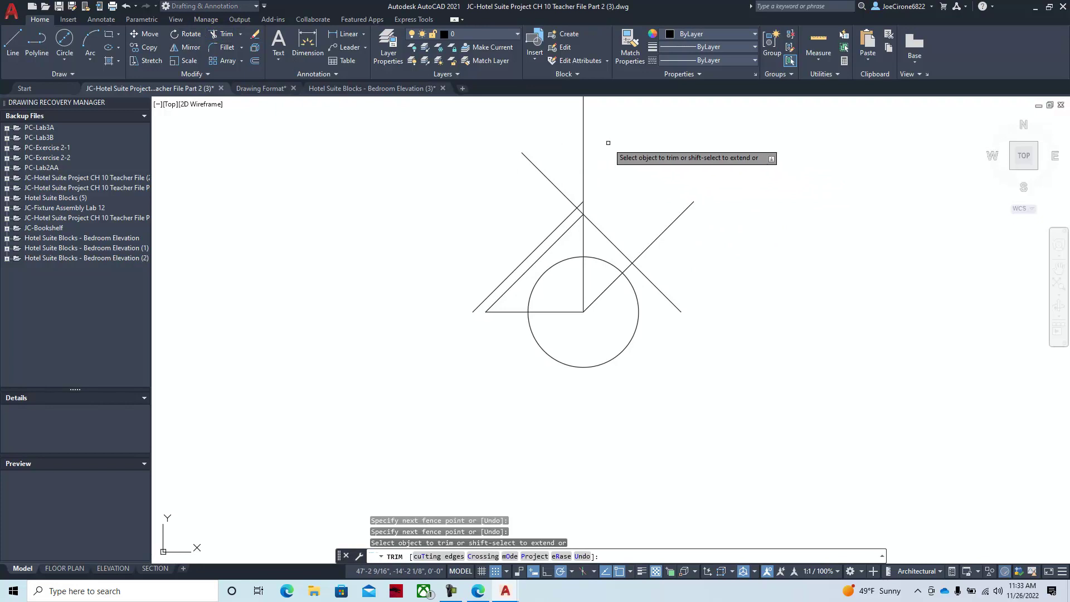
key(Escape)
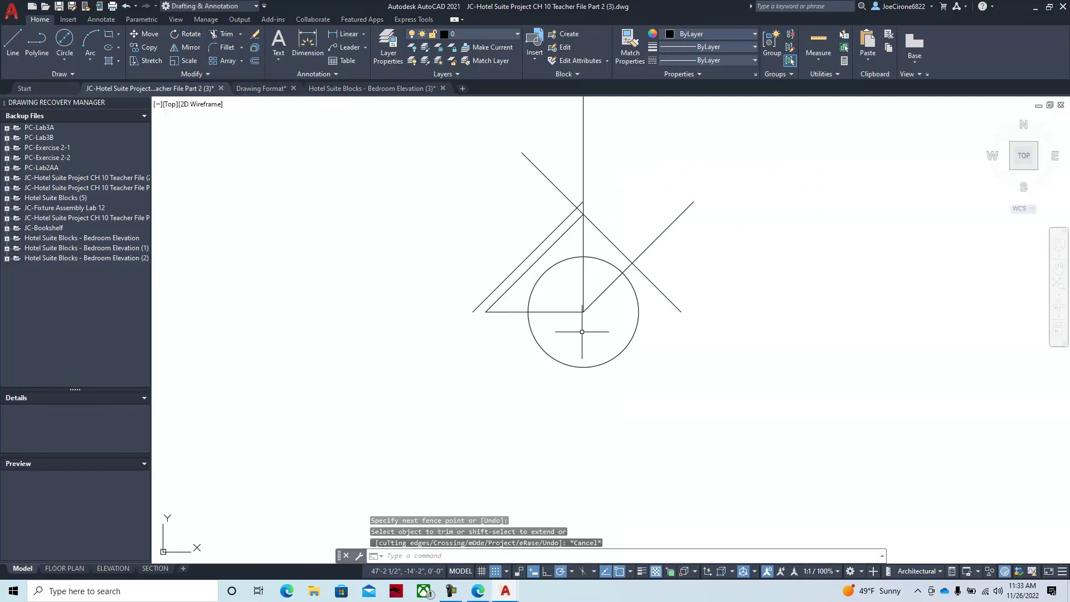
Stretch the horizontal line's end at the circle's center 1/4" to the right and trim its overhang at the mirrored line.
click(576, 312)
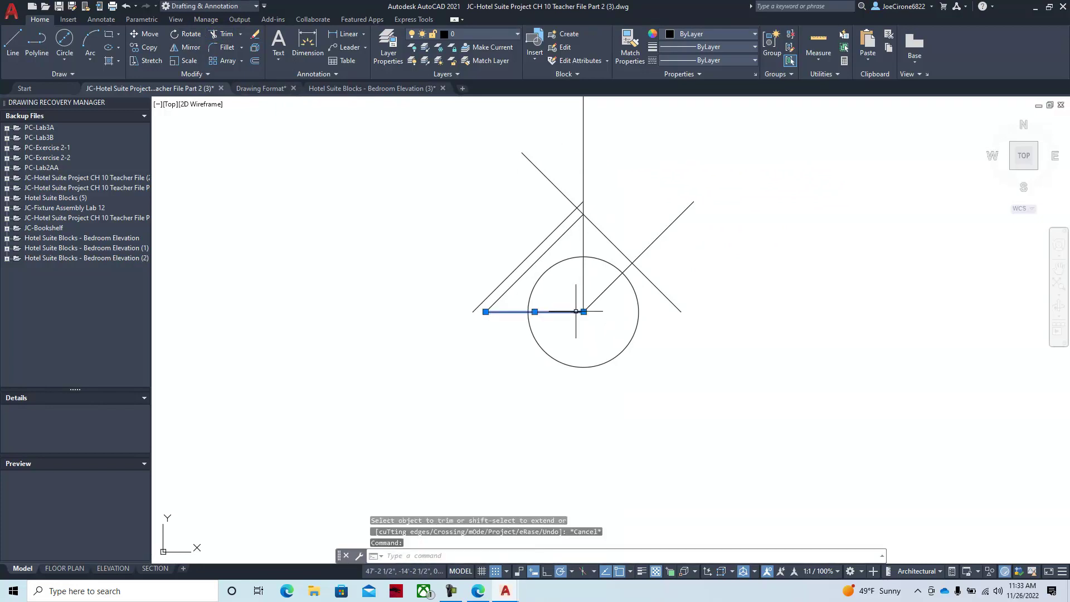
click(583, 311)
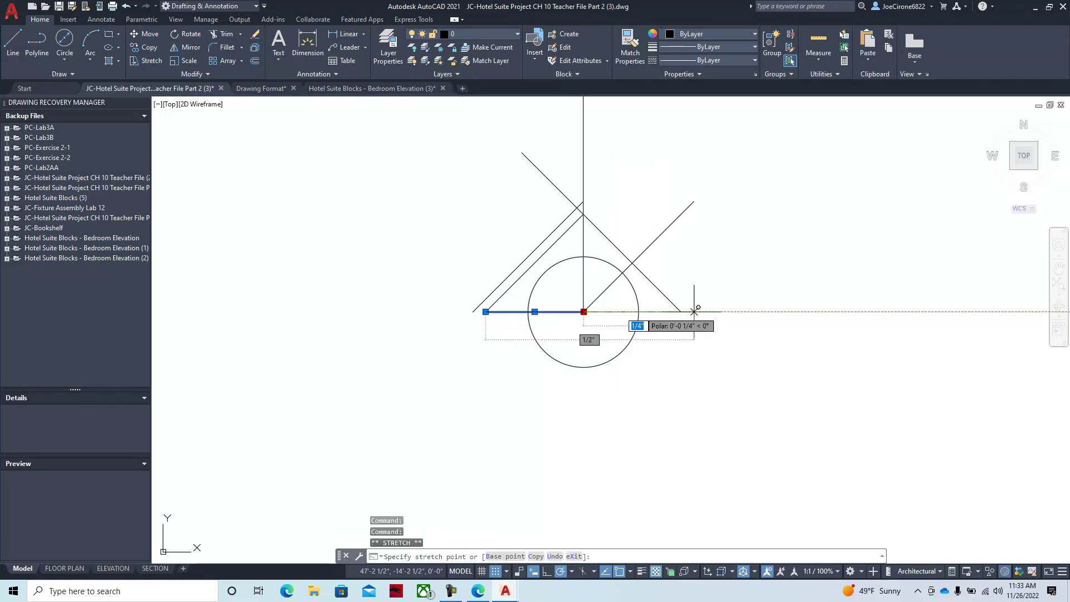
click(694, 312)
key(Escape)
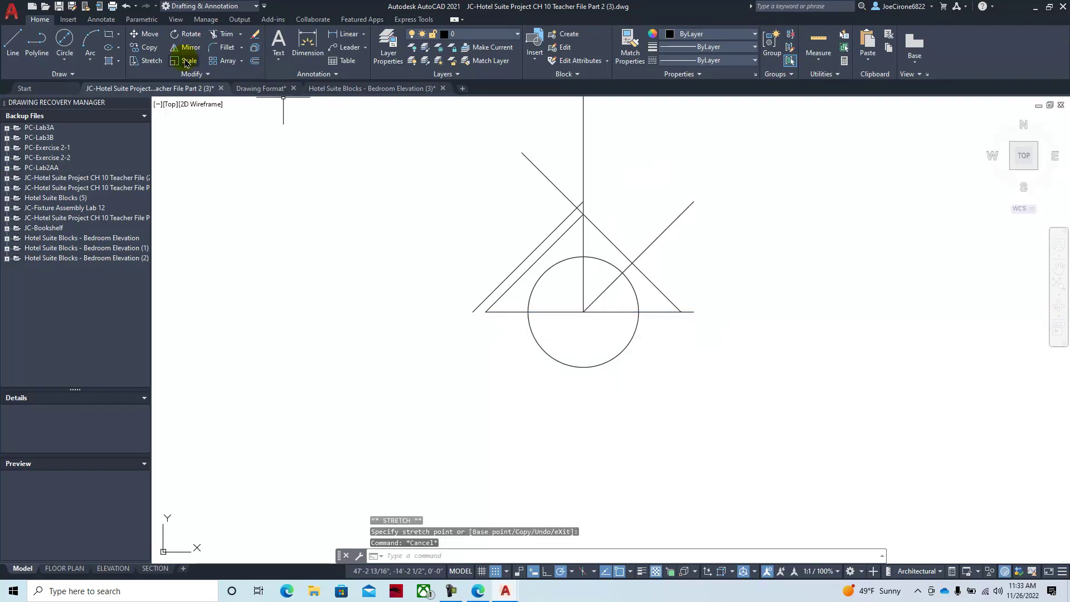
click(226, 37)
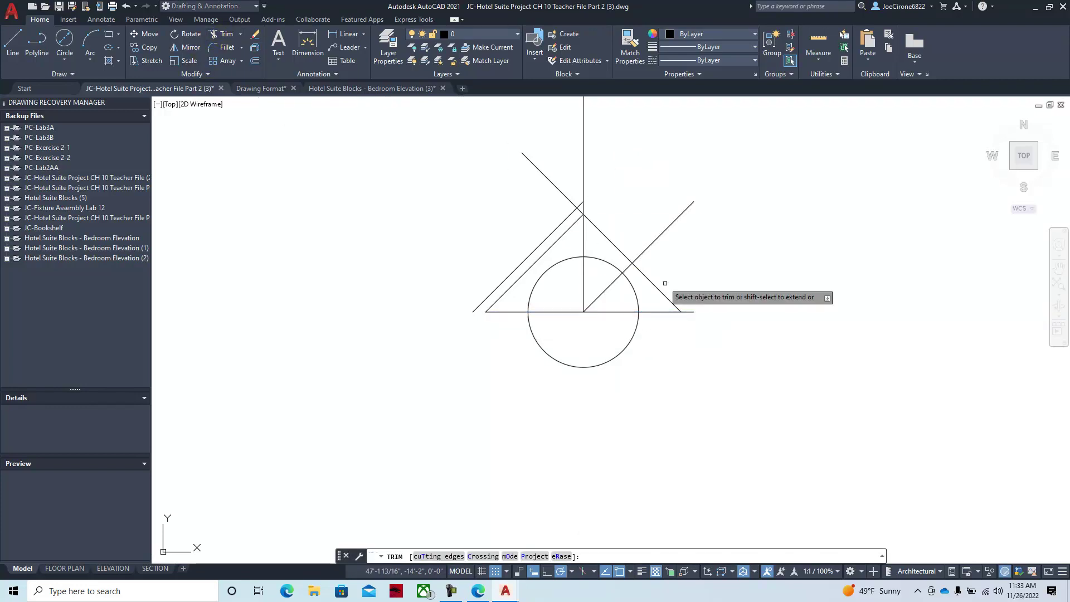
click(693, 312)
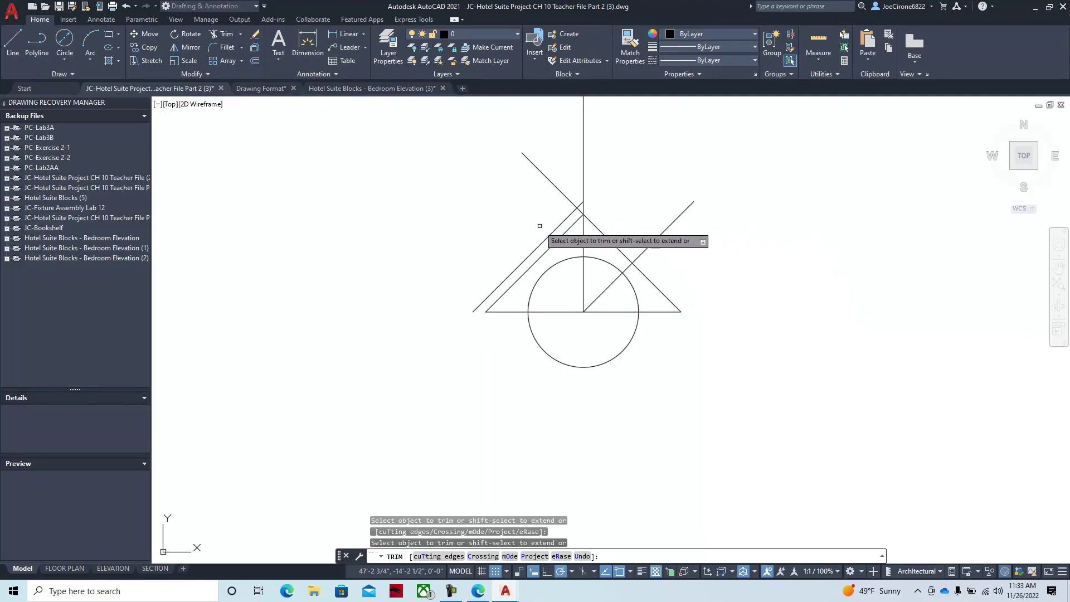
key(Escape)
Erase the original 45° line, its copy and the vertical construction line.
click(694, 183)
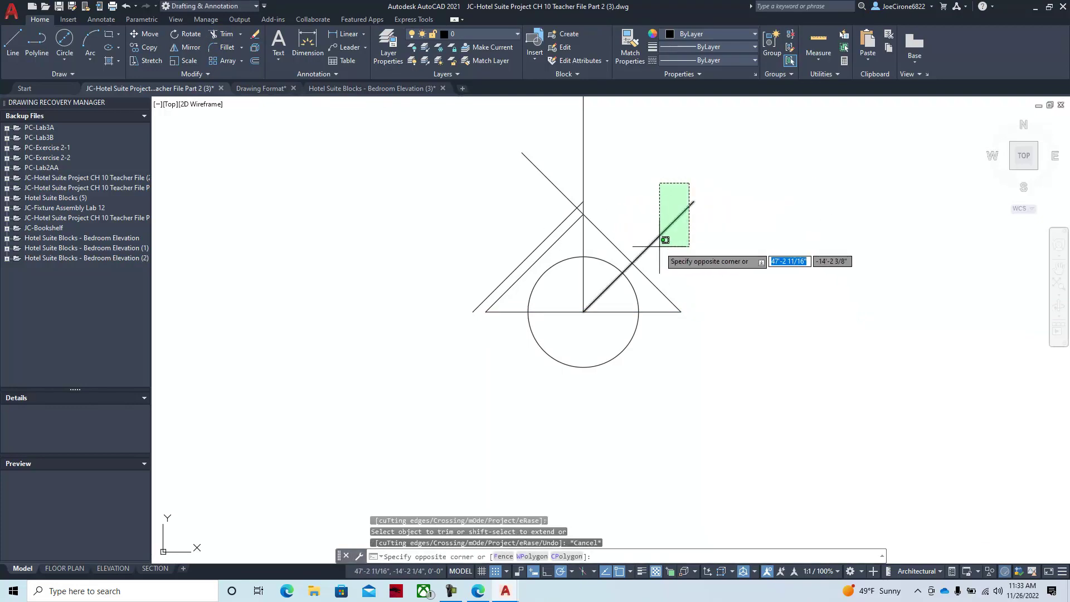
click(663, 239)
click(539, 244)
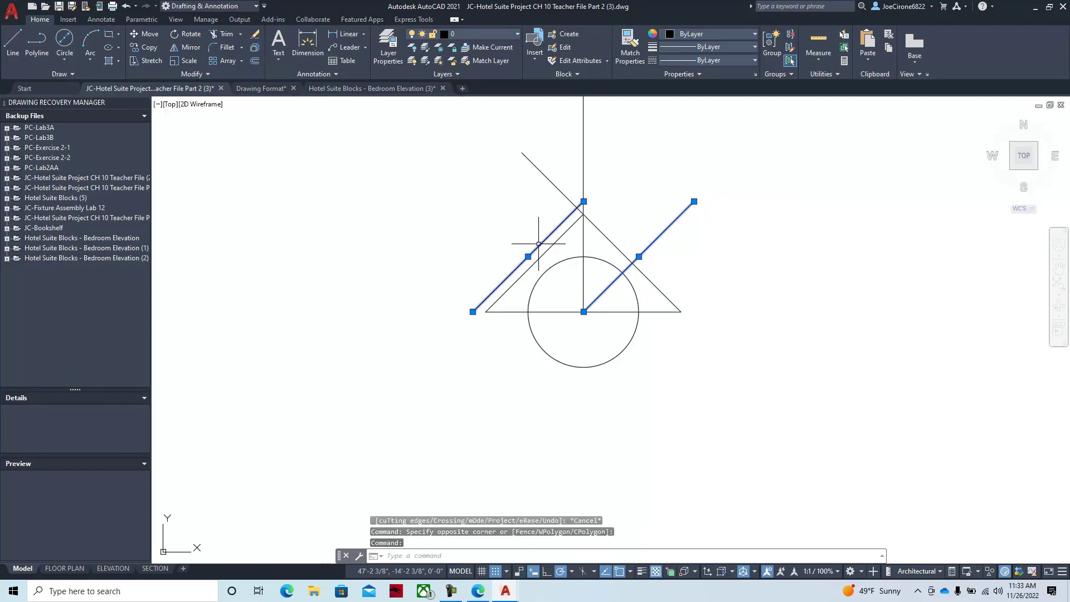
key(Delete)
click(593, 169)
click(543, 149)
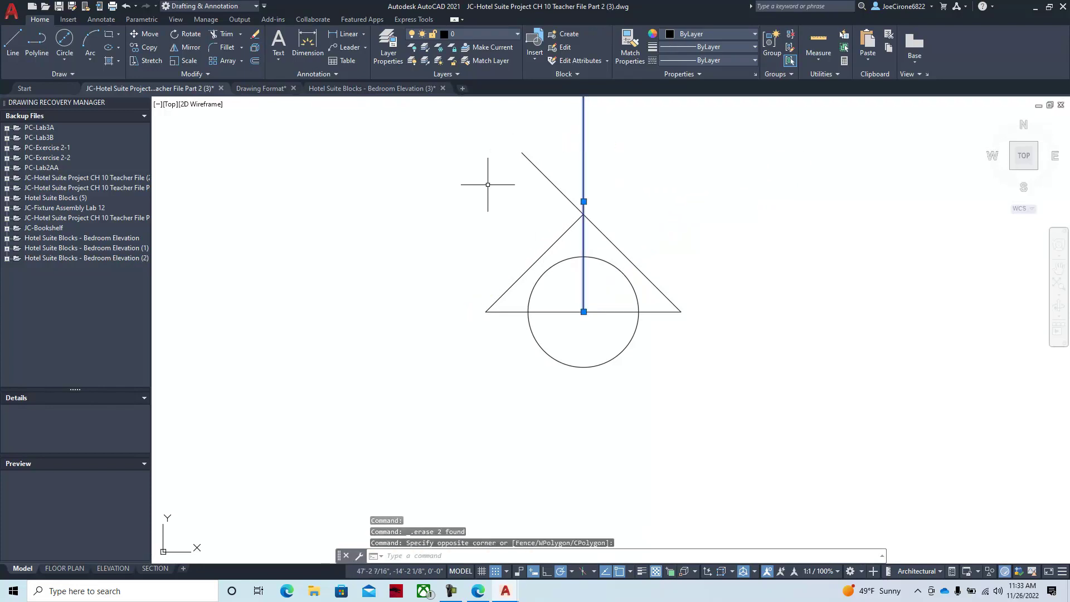
key(Delete)
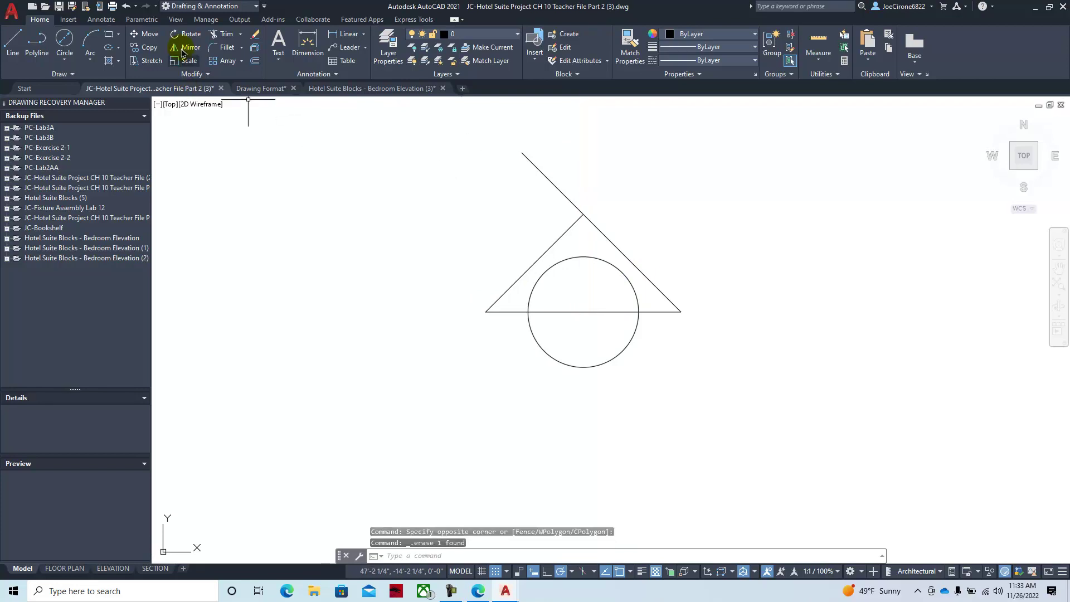
Trim the part of the mirrored line that extends past the triangle's apex.
click(229, 40)
mouse_move(566, 179)
mouse_down()
mouse_move(526, 160)
mouse_move(518, 203)
mouse_up()
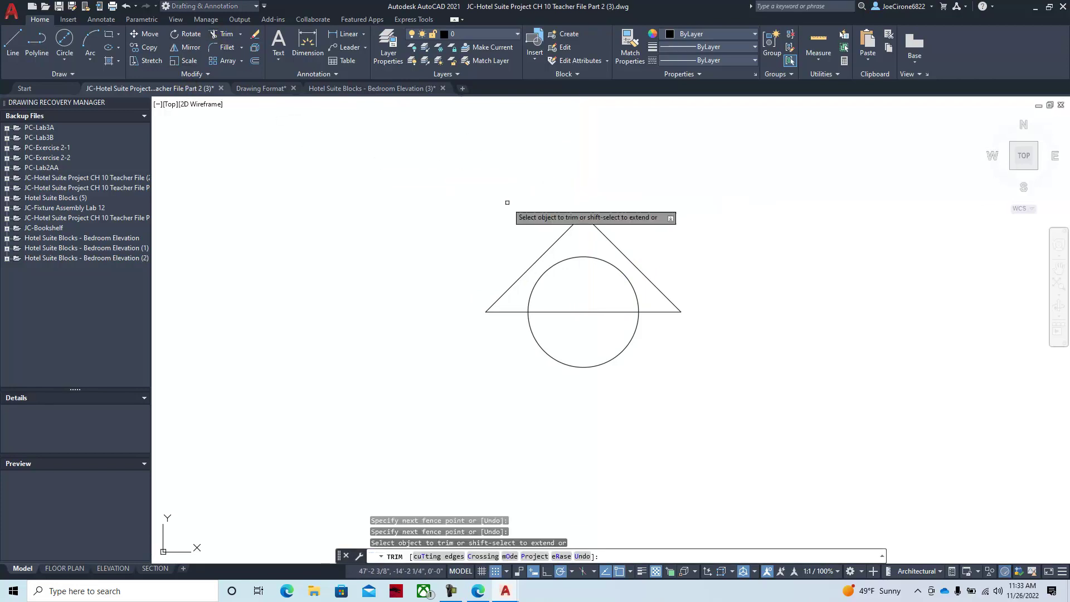
key(Escape)
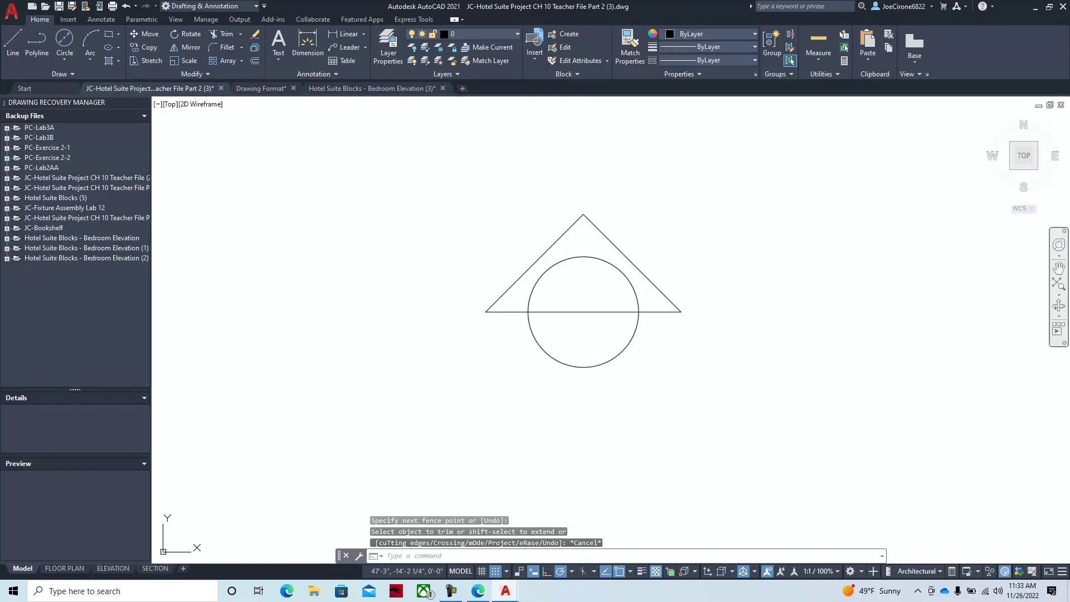
Switch to the e-book and read pages 339 and 340, steps 48 to 51, on the view symbol, plan title and elevation labels.
drag(1069, 54, 701, 45)
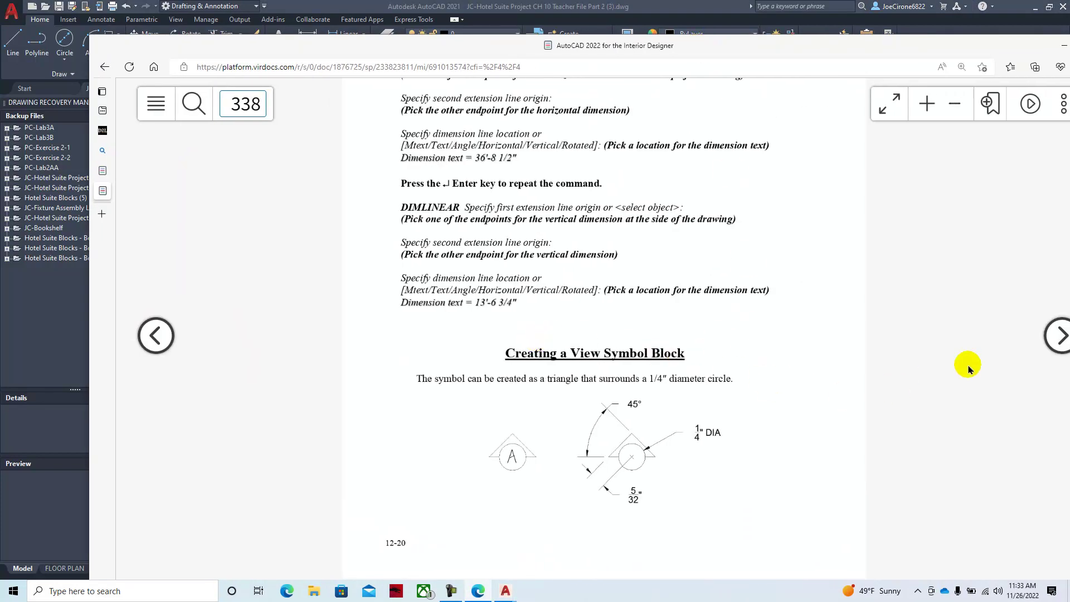
click(1047, 342)
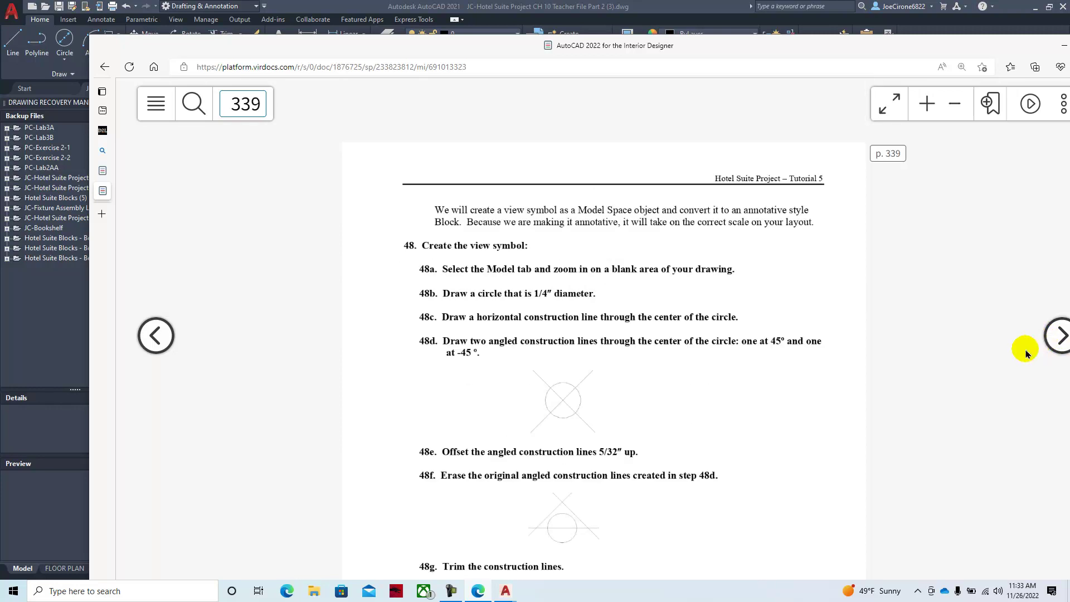
scroll(584, 353, down, 3)
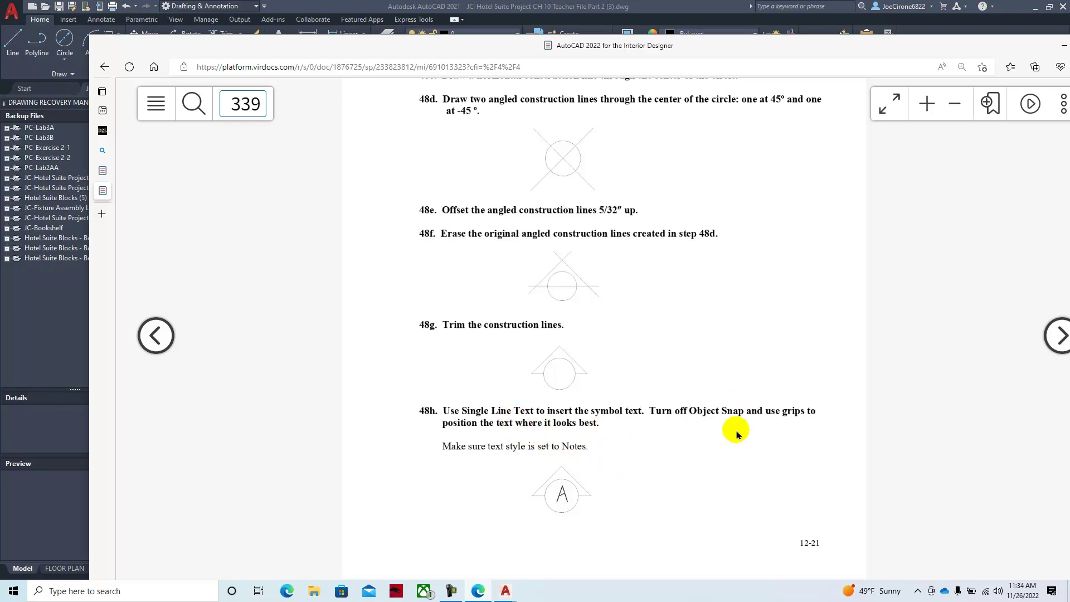
click(1050, 337)
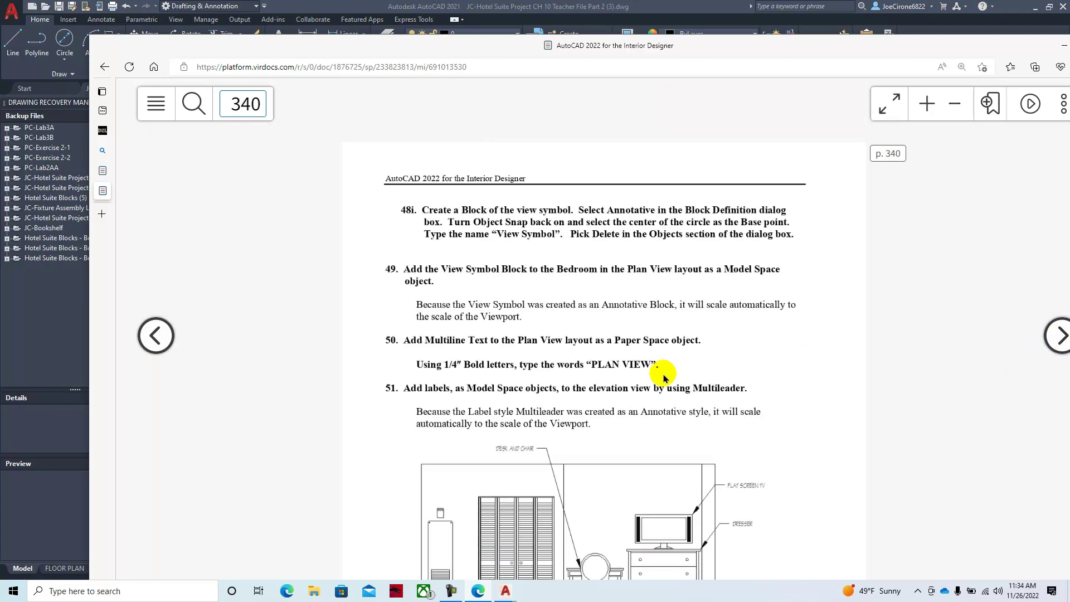
scroll(656, 424, down, 5)
scroll(638, 387, up, 3)
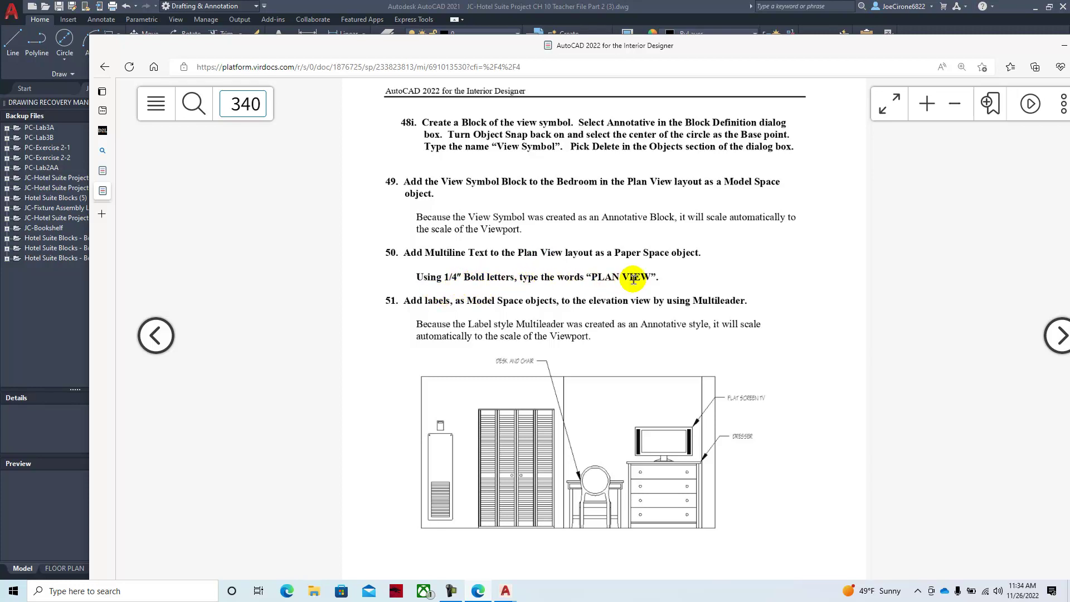
Switch to the hotel suite drawing in AutoCAD and check how the FLOOR PLAN layout frames the plan and elevation, returning to model space.
click(506, 594)
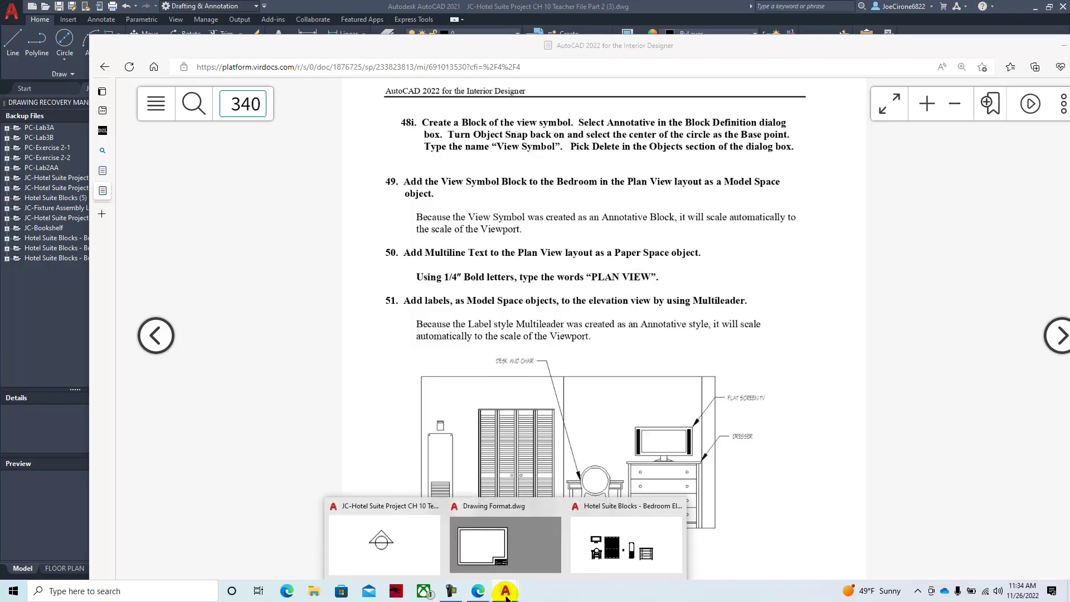
click(377, 552)
scroll(482, 467, down, 6)
scroll(484, 469, down, 8)
middle_drag(484, 469, 657, 430)
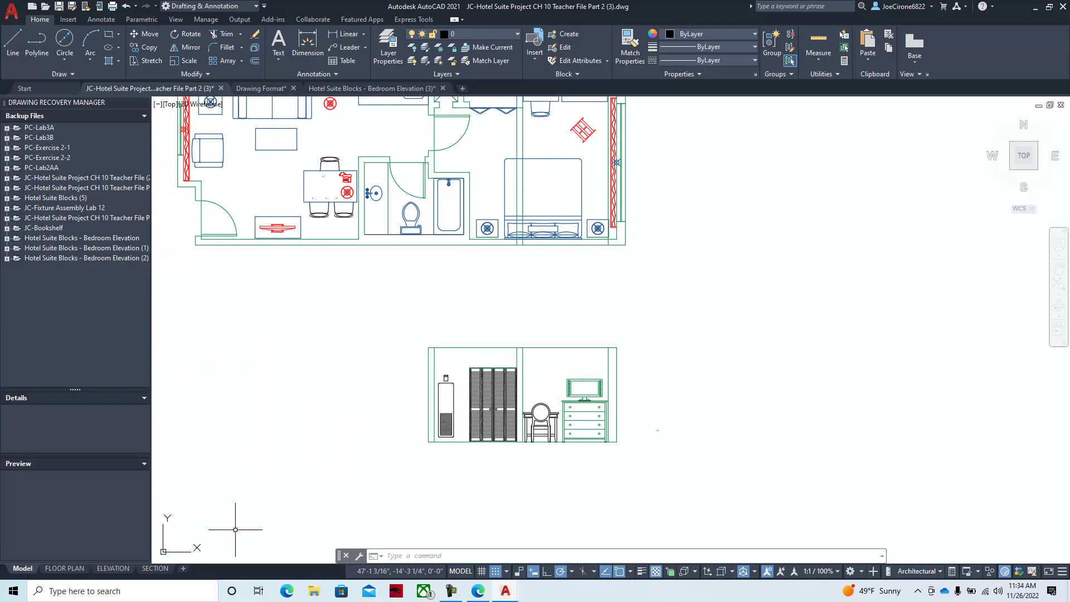
click(65, 569)
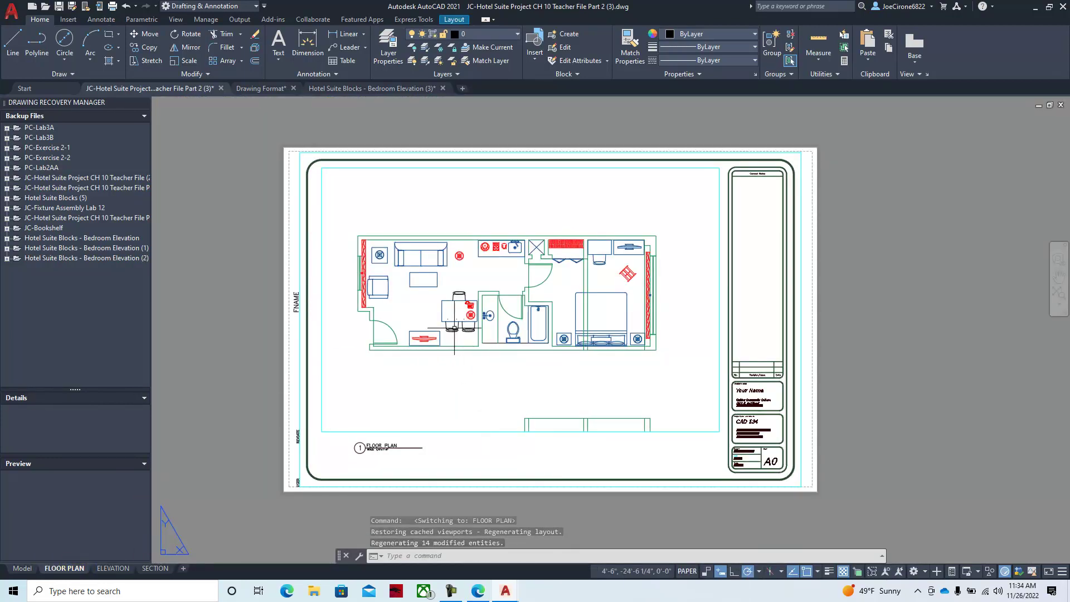
click(17, 566)
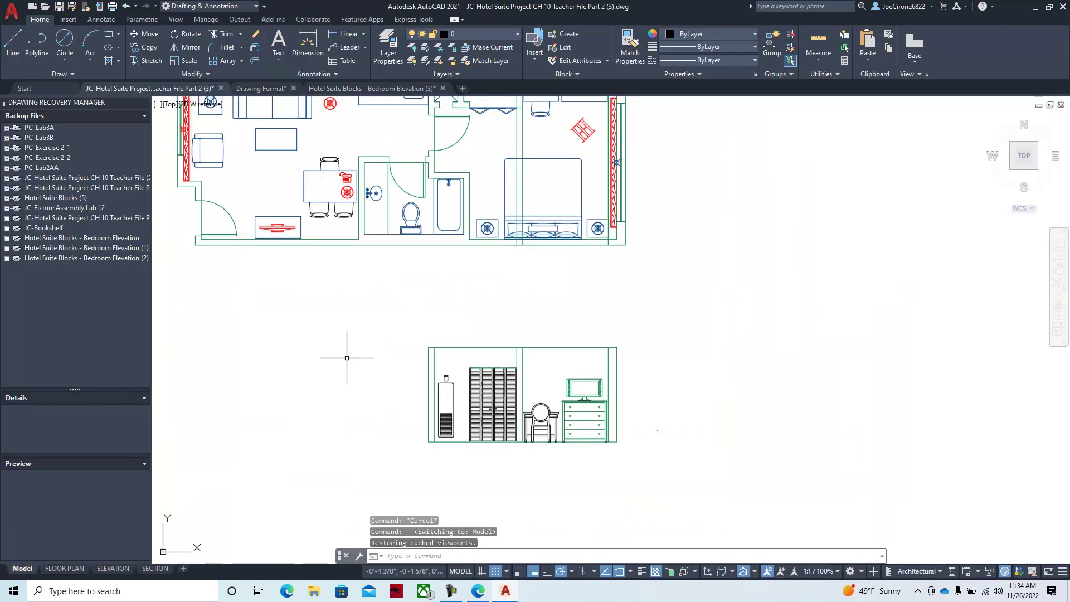
Try to move the bedroom elevation and the view symbol diagonally down and to the right, away from the floor plan.
click(146, 34)
click(689, 322)
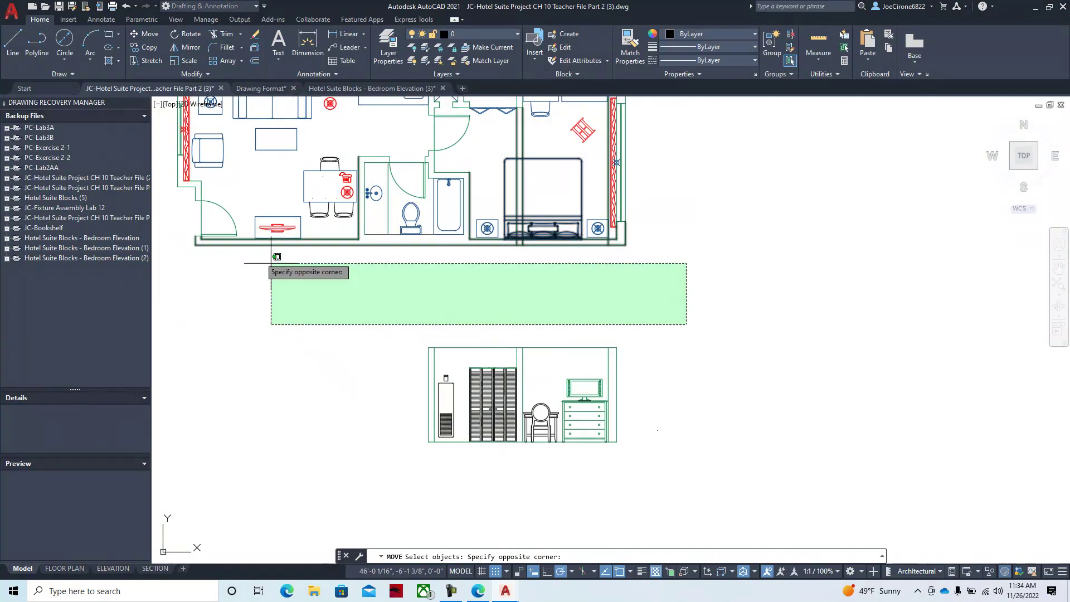
click(399, 485)
key(Return)
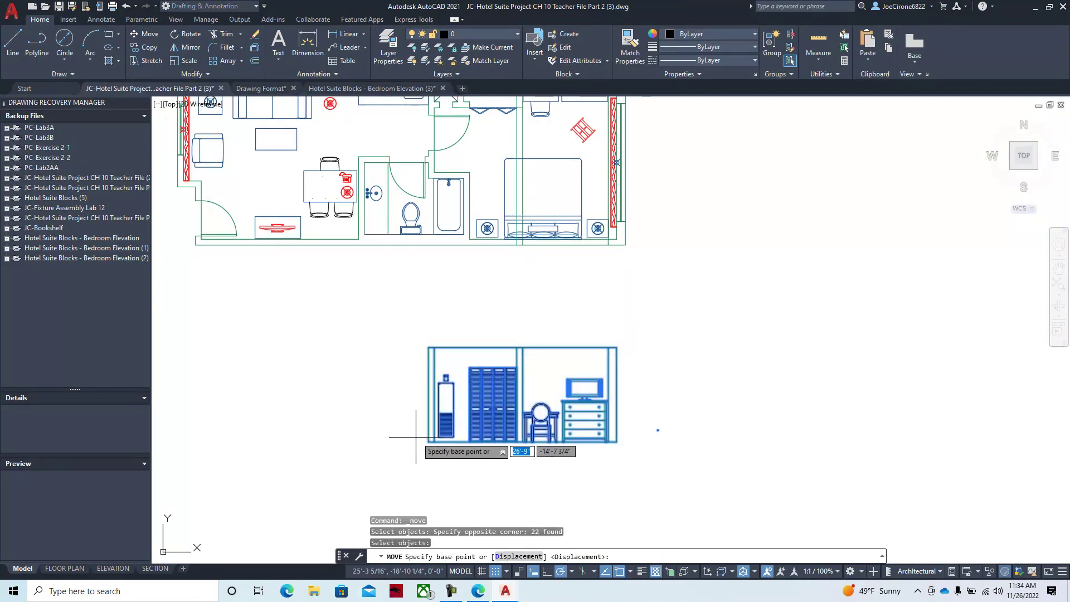
click(372, 432)
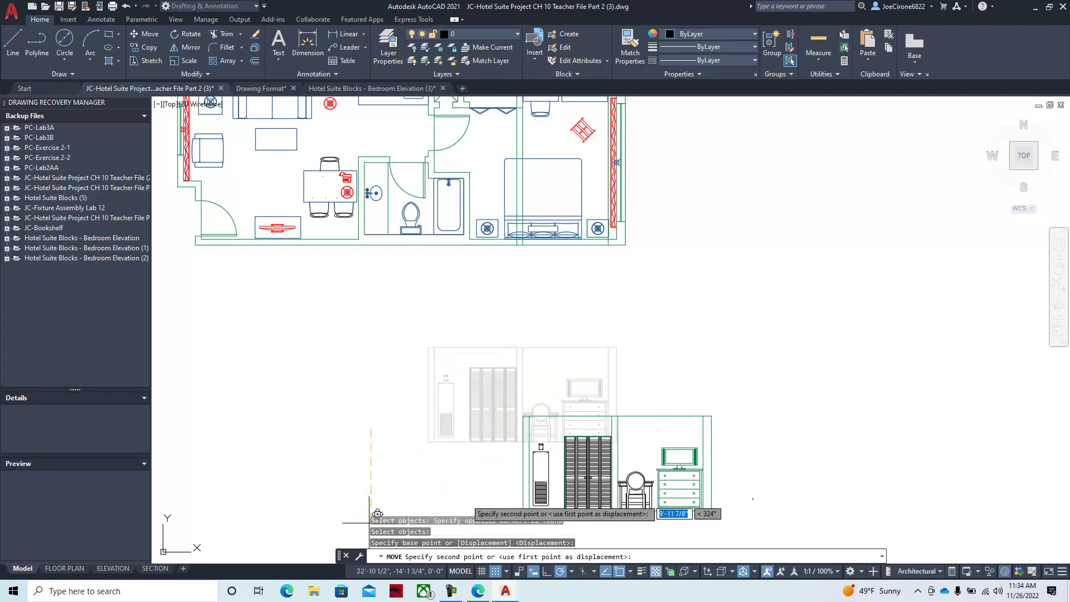
click(467, 502)
middle_drag(429, 421, 445, 377)
middle_drag(344, 188, 342, 209)
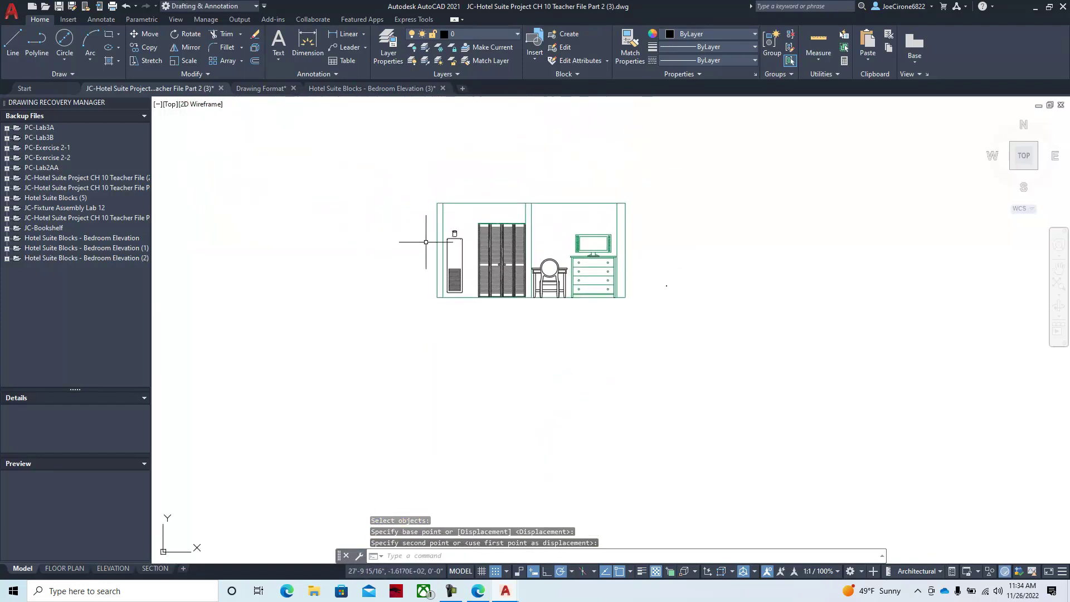
Undo the diagonal move of the bedroom elevation and view symbol.
click(126, 6)
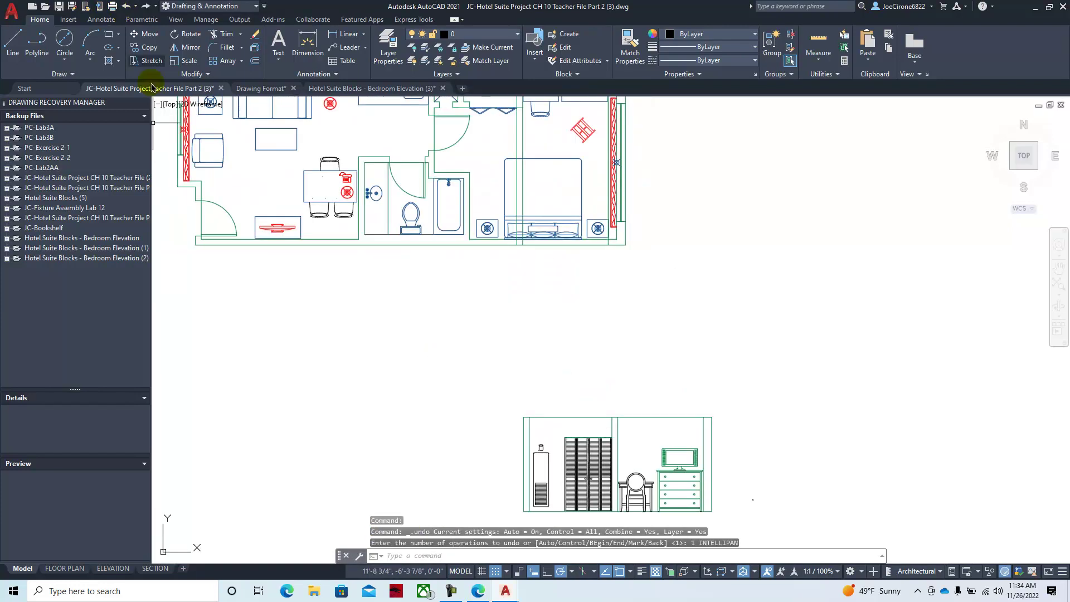
click(126, 5)
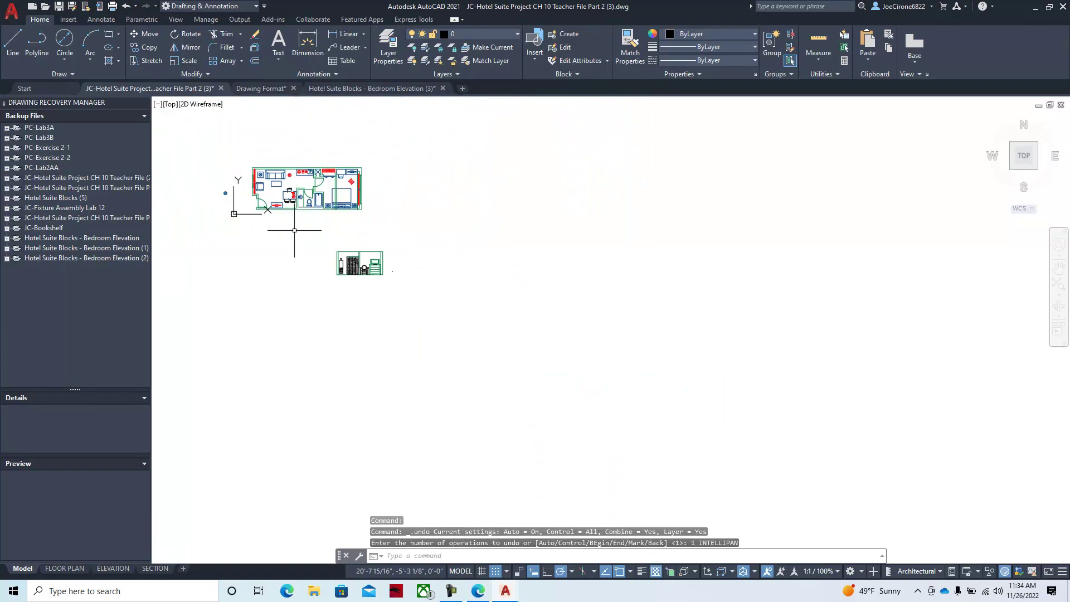
click(126, 6)
click(124, 7)
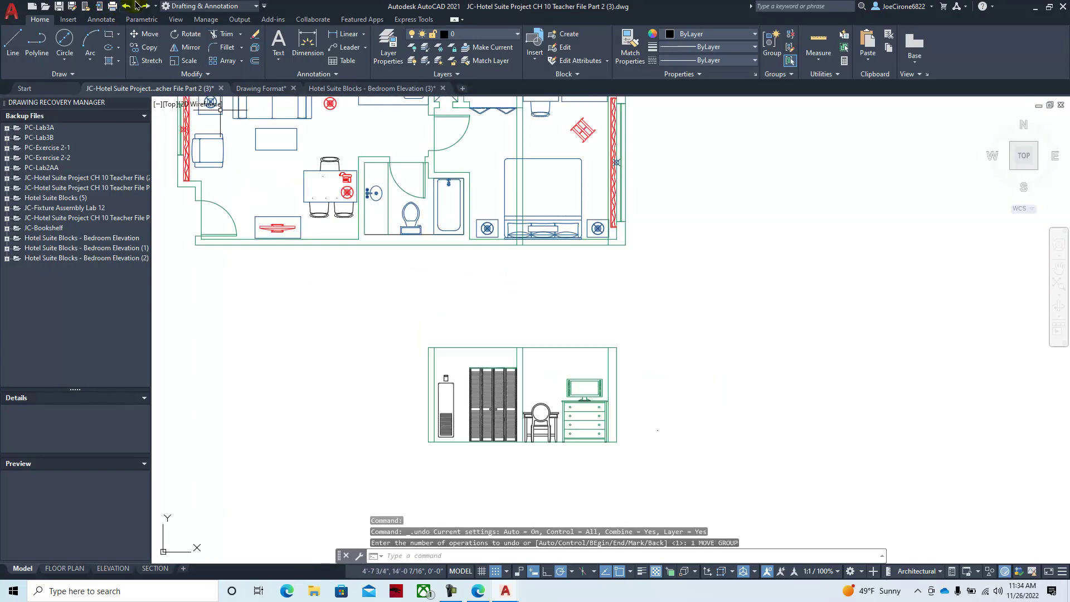
Move the bedroom elevation and the view symbol straight down about 23'-5", away from the floor plan.
click(149, 34)
click(695, 301)
click(356, 504)
key(Return)
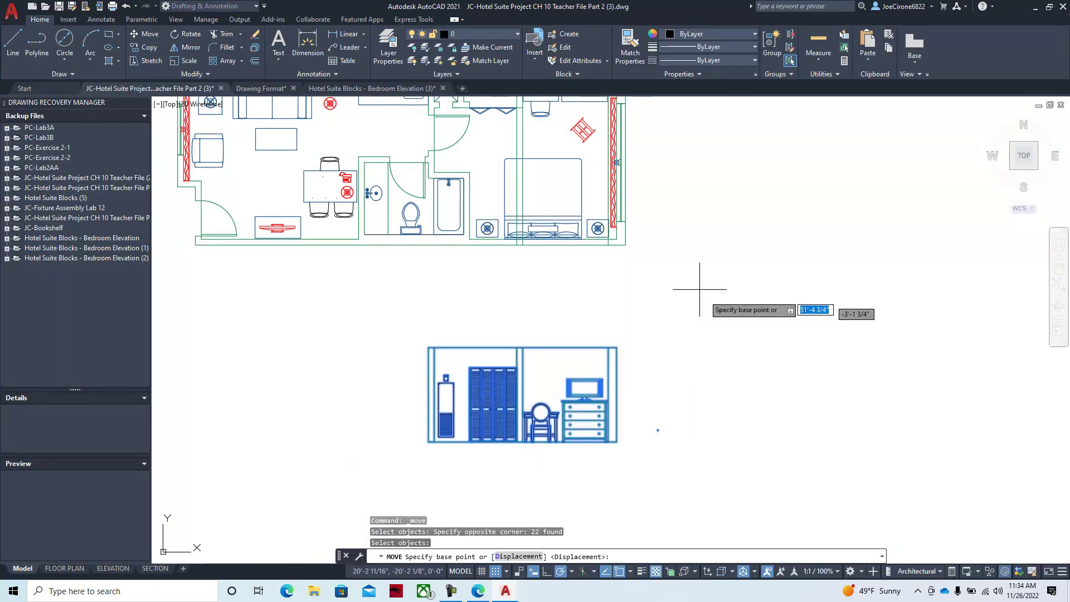
click(733, 176)
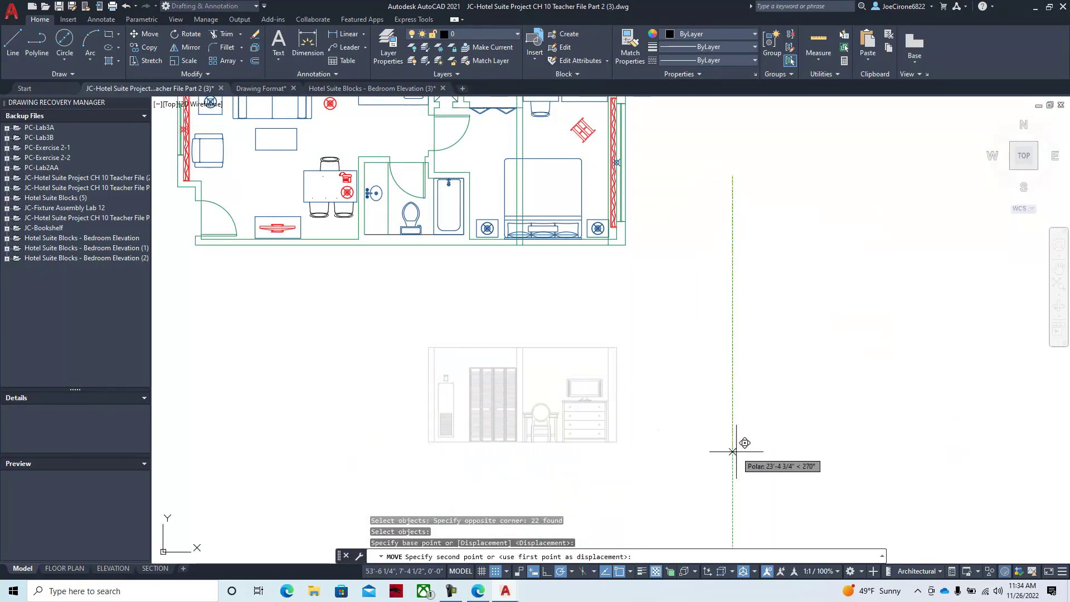
key(Escape)
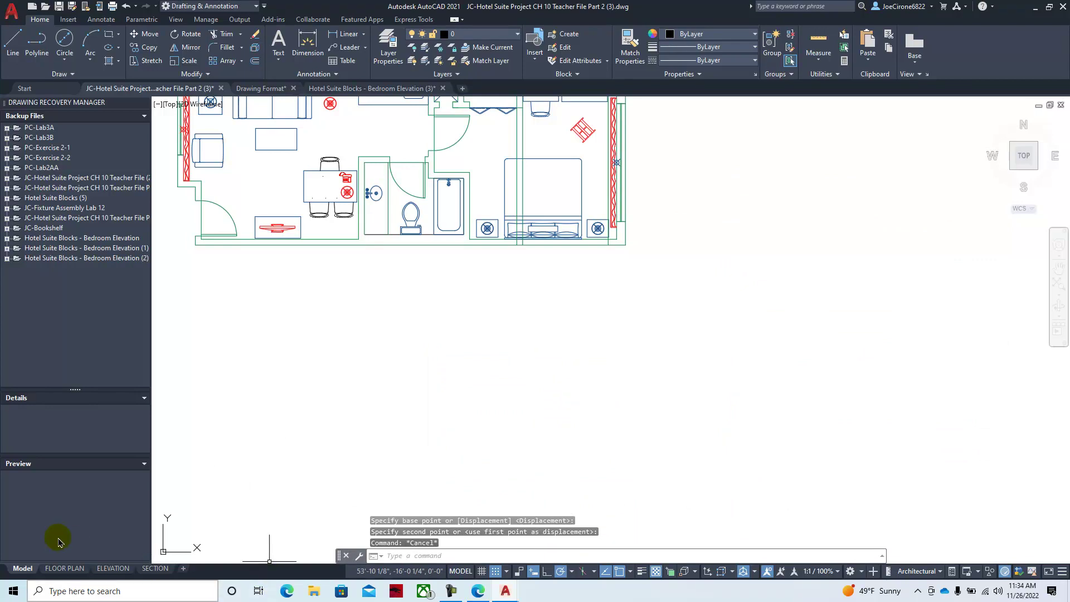
Bring the bedroom elevation into view in the ELEVATION layout's viewport and lock the viewport.
click(113, 568)
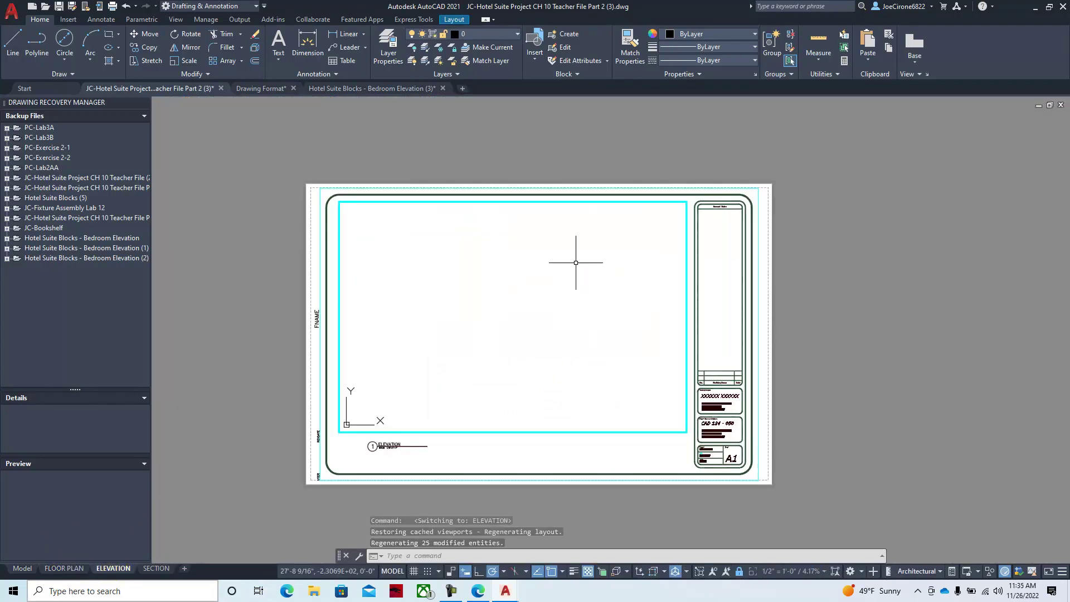
mouse_move(566, 351)
middle_down()
mouse_move(576, 346)
mouse_move(537, 374)
mouse_move(529, 327)
mouse_move(523, 417)
mouse_move(537, 437)
mouse_move(554, 269)
mouse_move(527, 161)
middle_up()
click(548, 336)
click(504, 360)
middle_drag(522, 388, 533, 359)
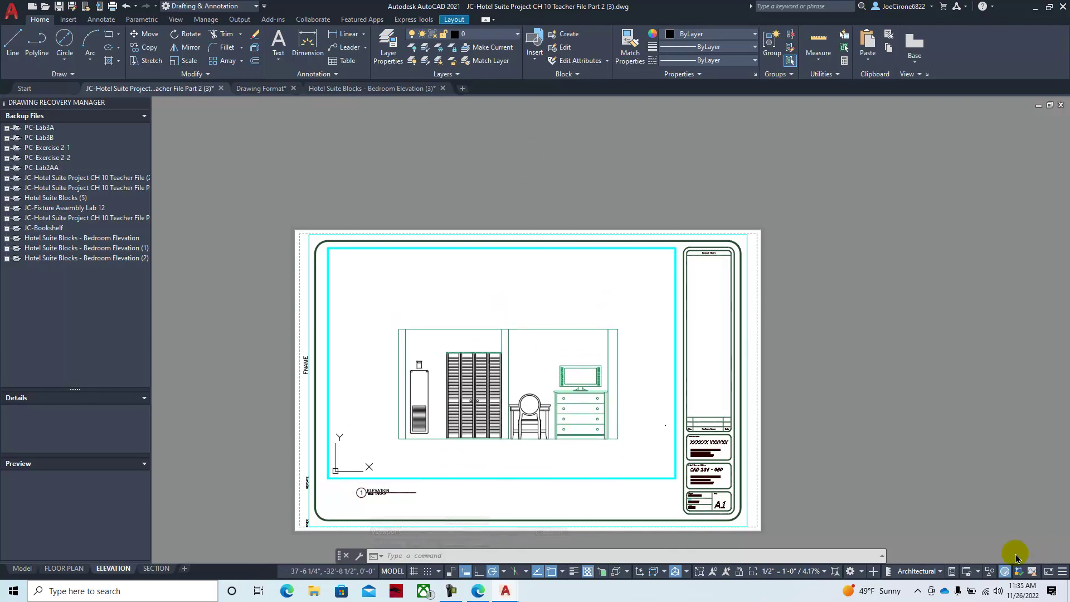
click(738, 574)
Change the elevation's television and dresser to the Furniture layer.
click(575, 395)
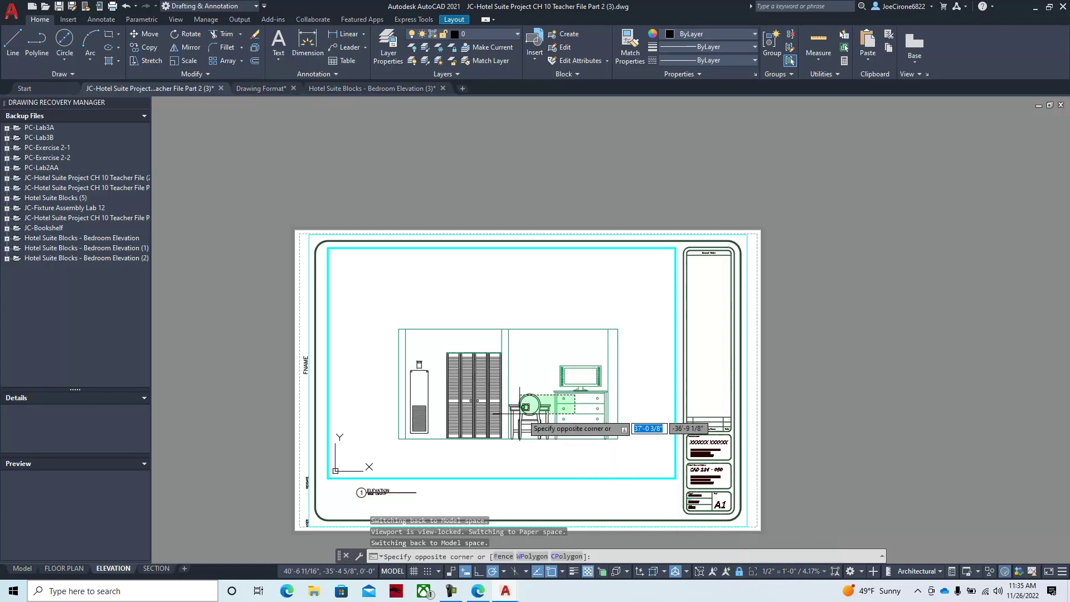
click(556, 395)
click(577, 361)
click(560, 371)
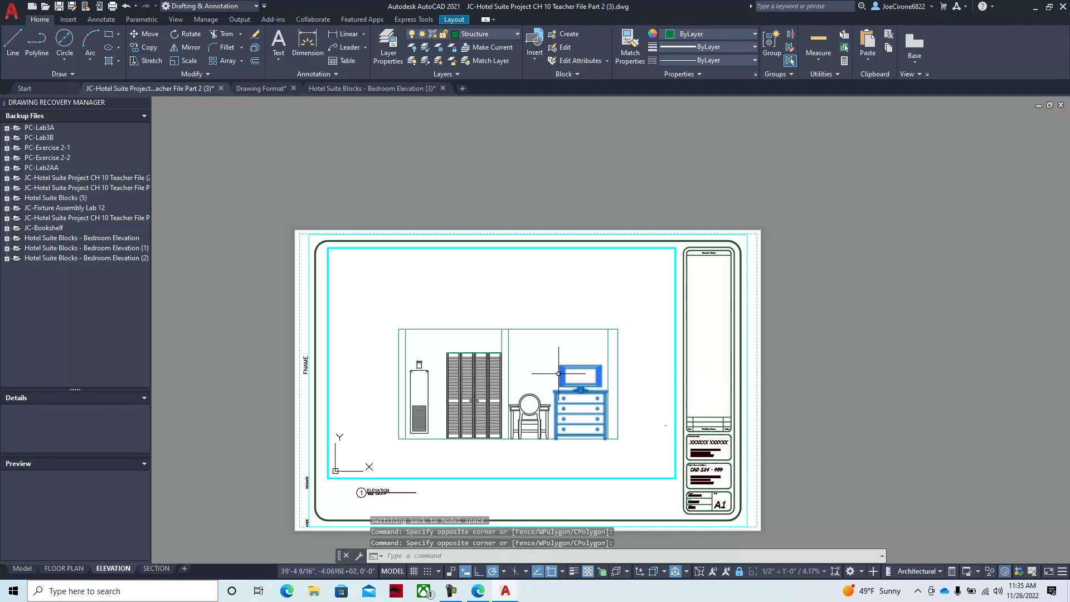
click(514, 37)
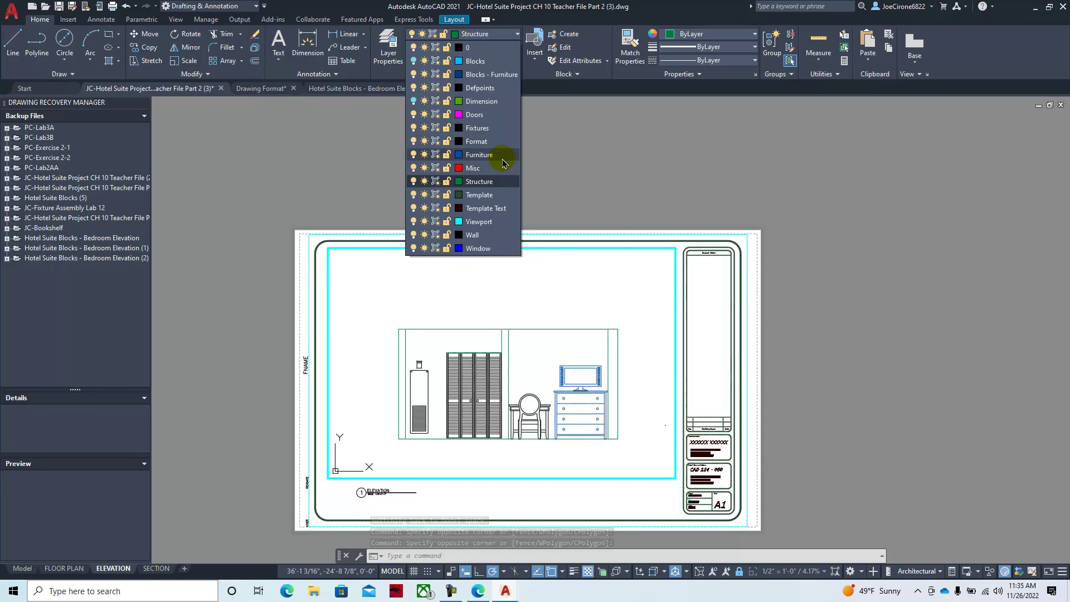
click(502, 159)
key(Escape)
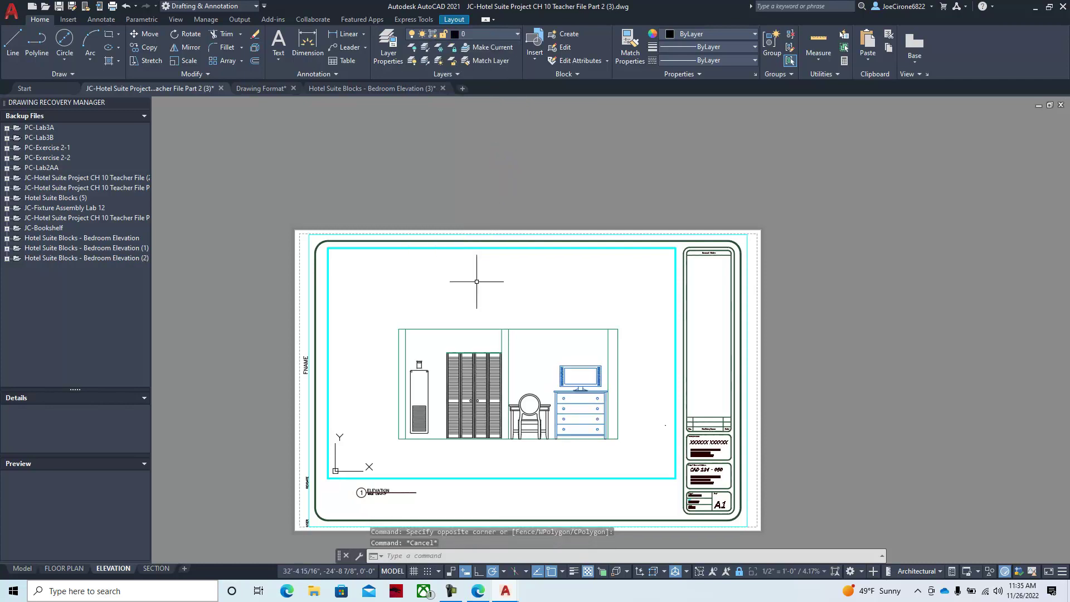
Change the elevation's desk and chair block to the Furniture layer.
click(540, 400)
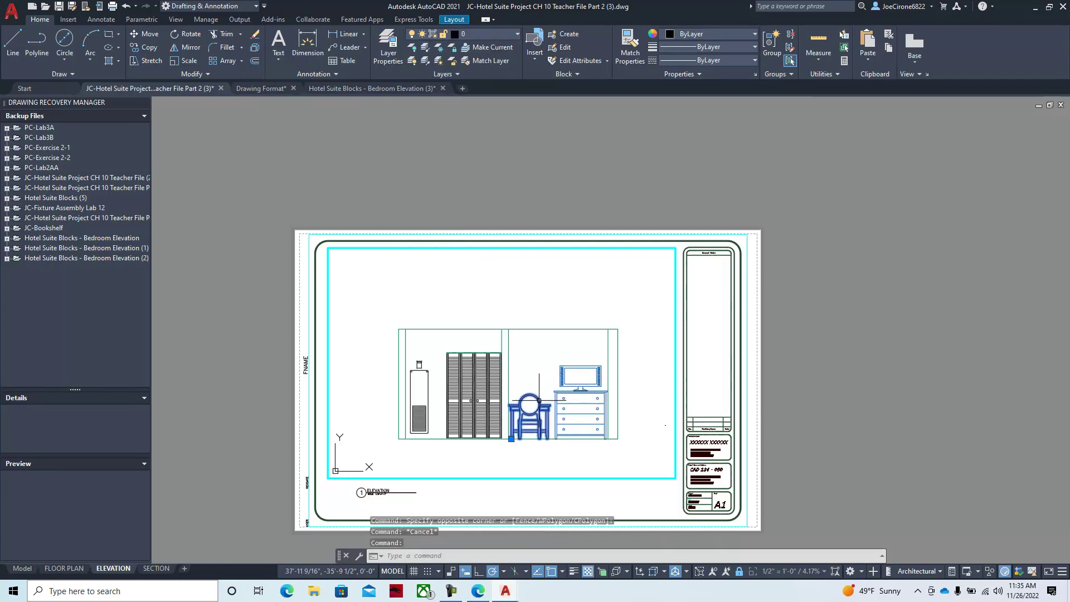
click(479, 35)
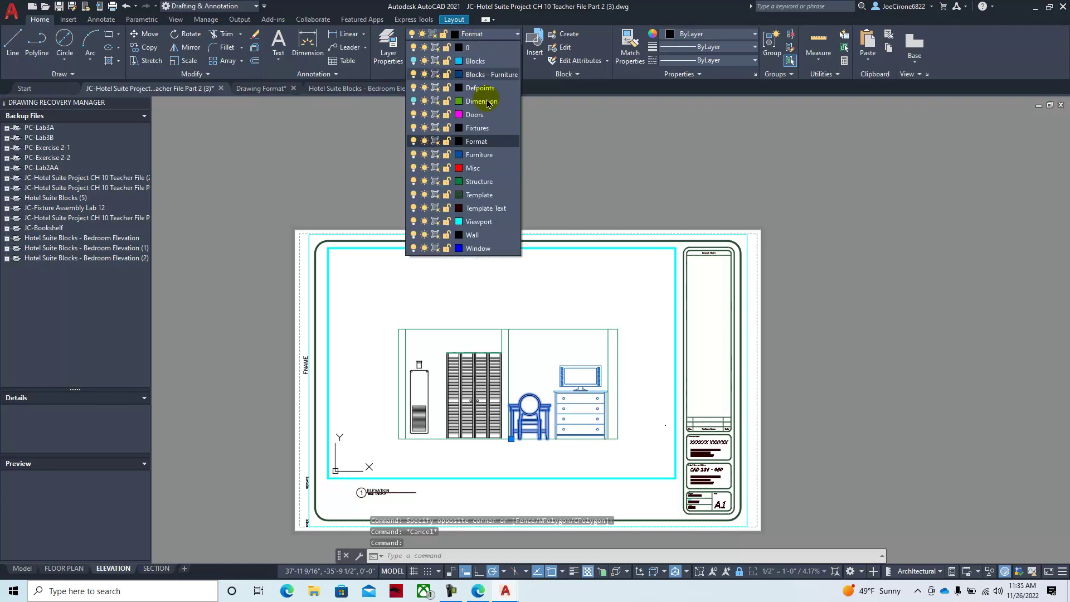
click(479, 155)
key(Escape)
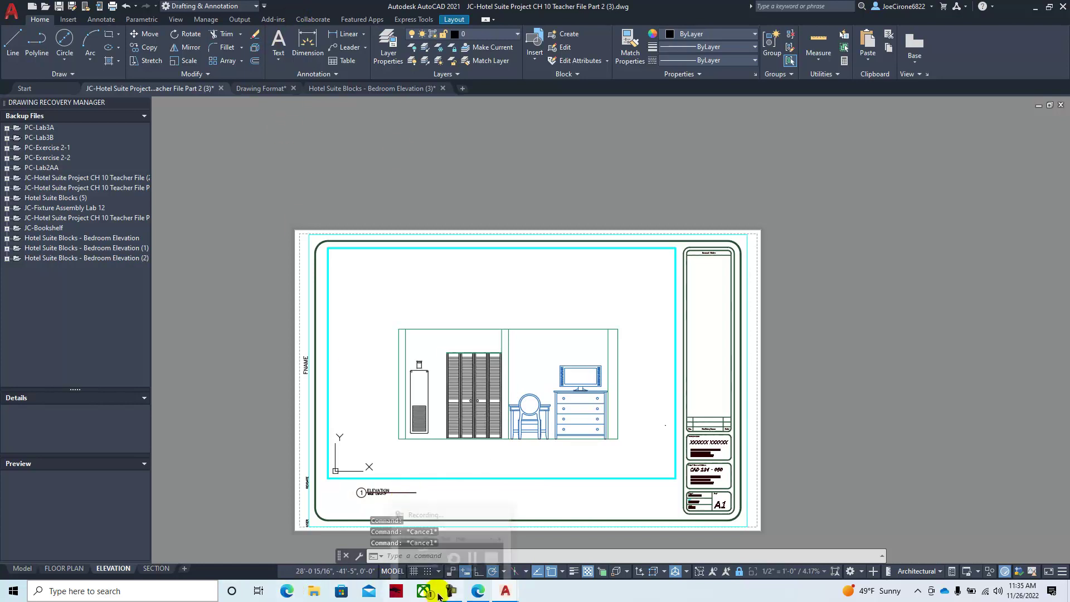
Add center-justified single-line text reading BEDROOM ELEVATION below the elevation, 4" high with 0 rotation.
click(279, 58)
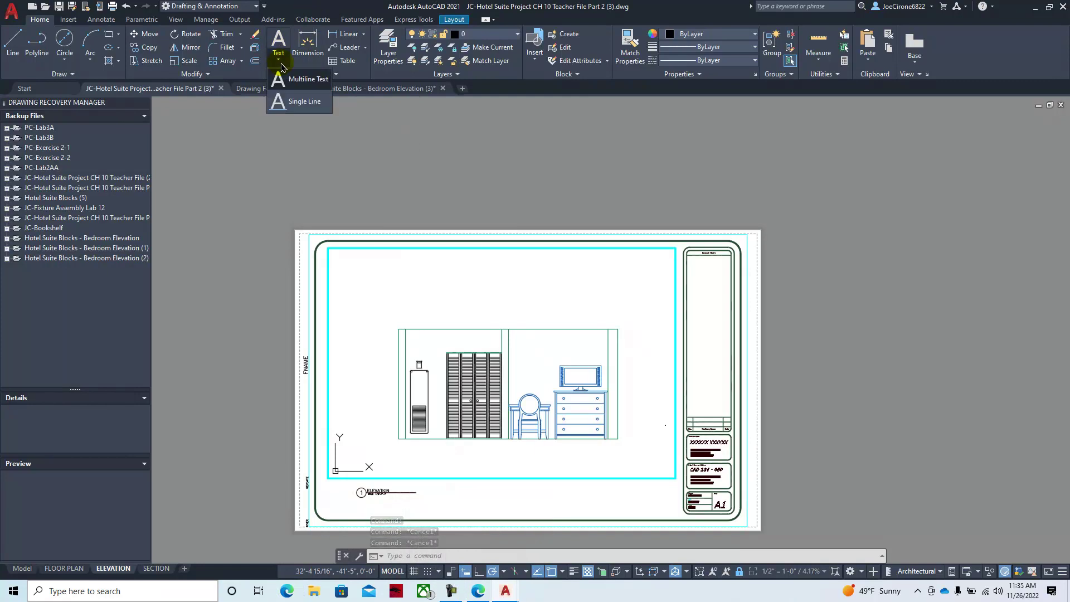
click(305, 102)
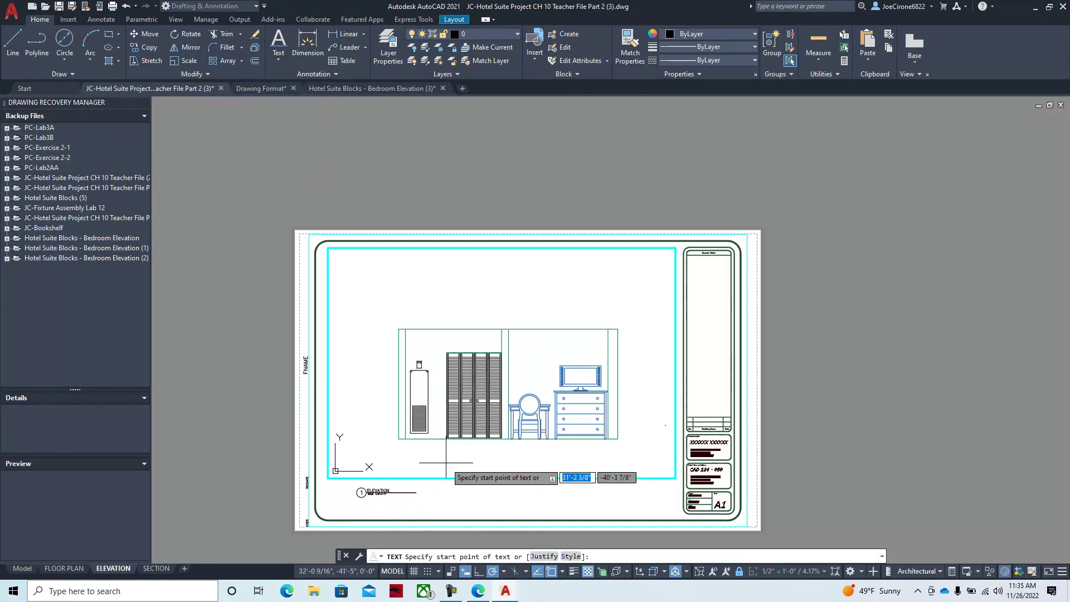
key(Down)
click(514, 495)
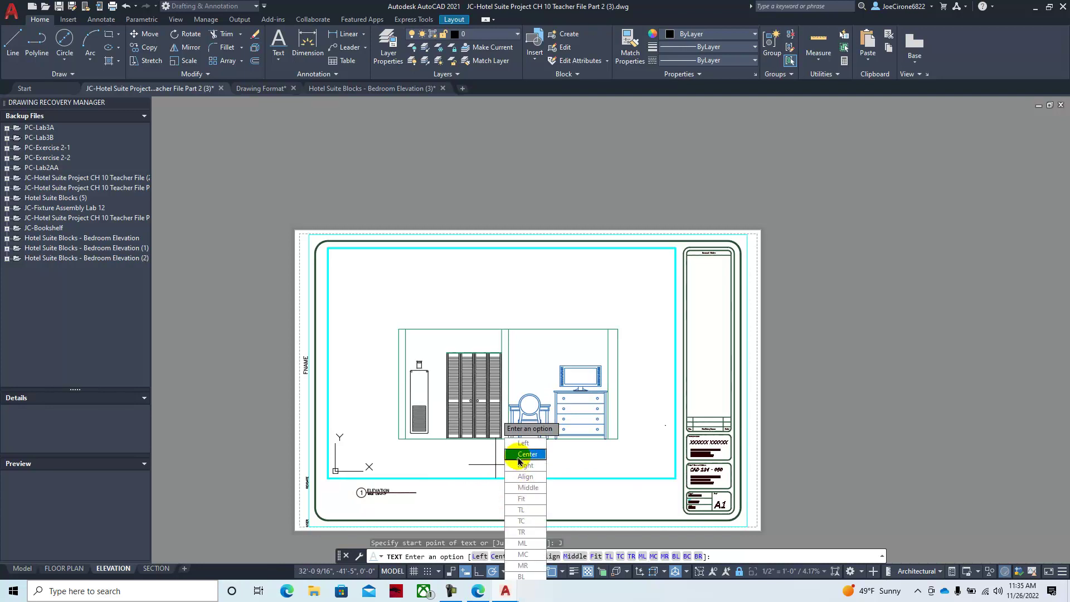
click(518, 455)
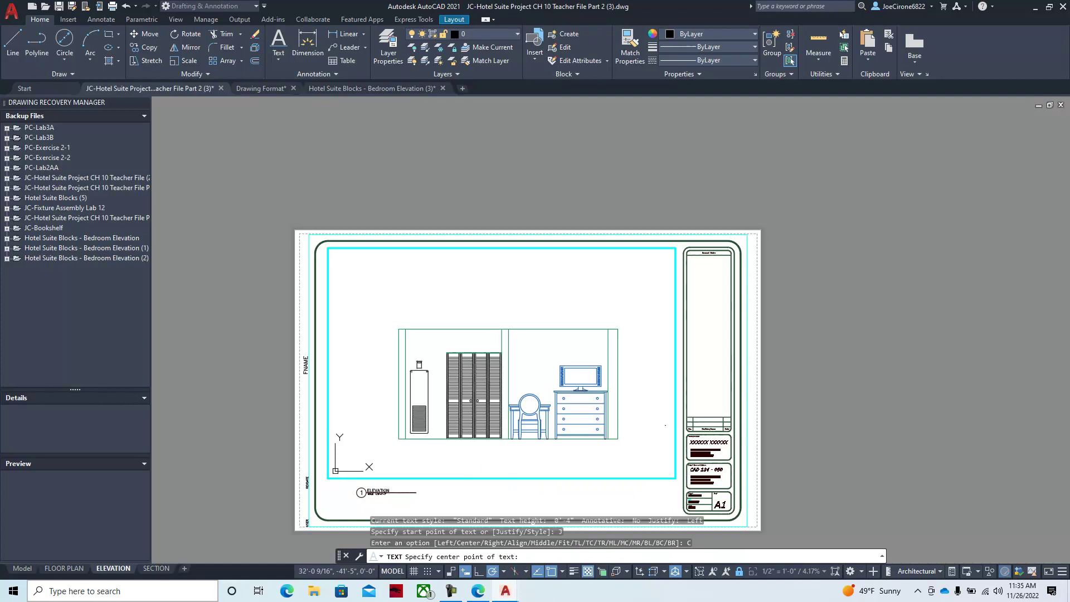
click(507, 464)
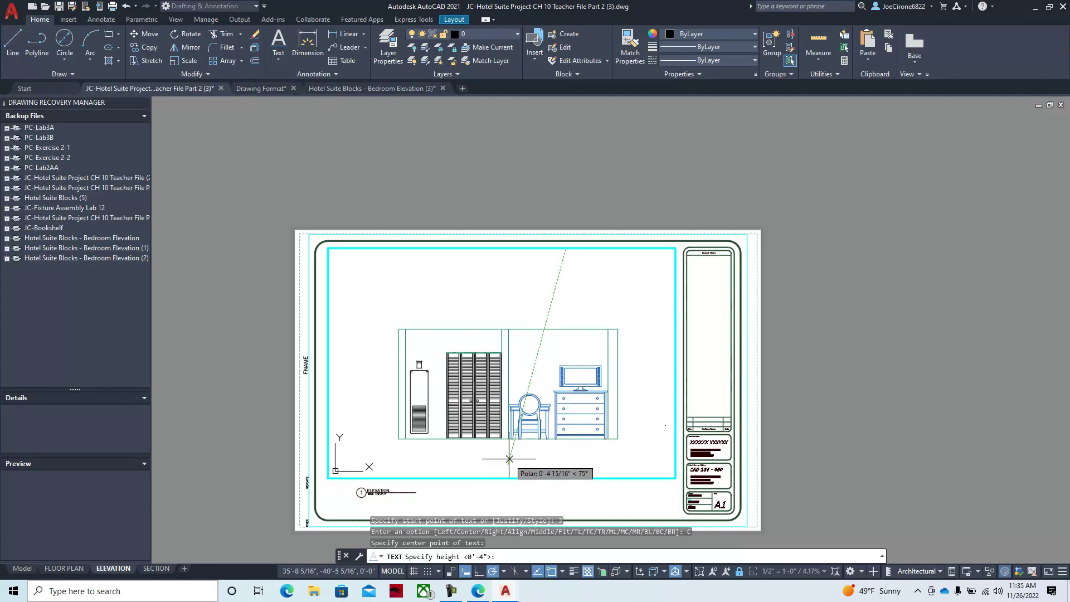
key(Return)
click(508, 459)
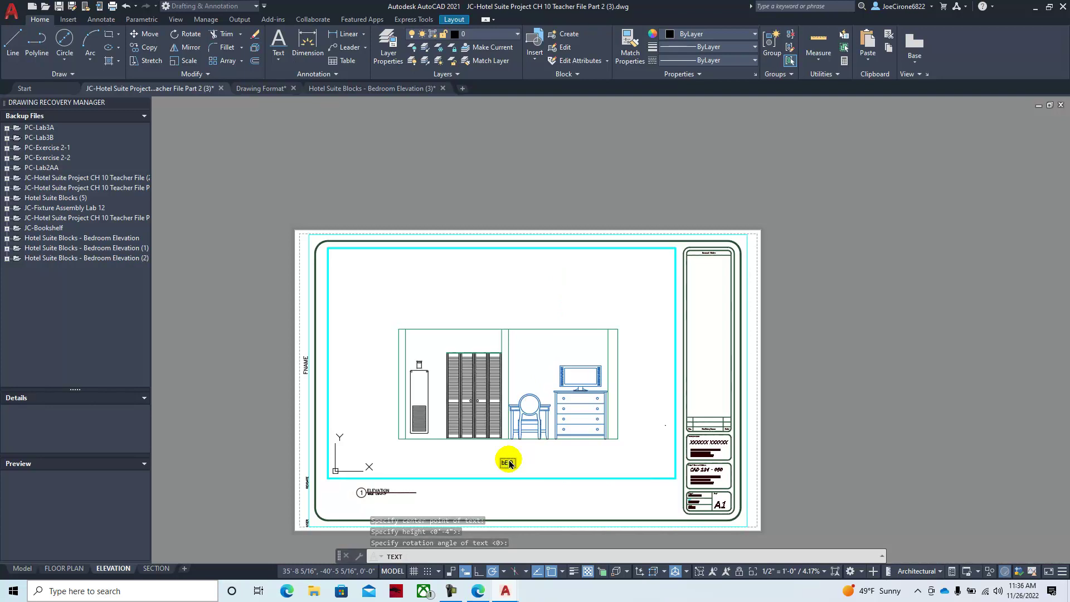
text(BE)
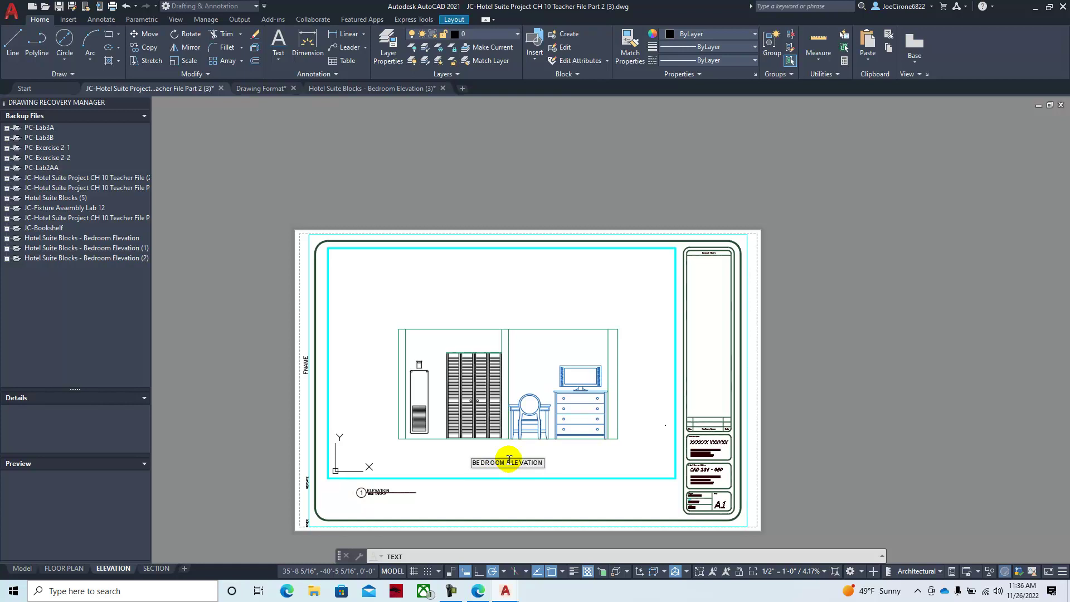
click(645, 509)
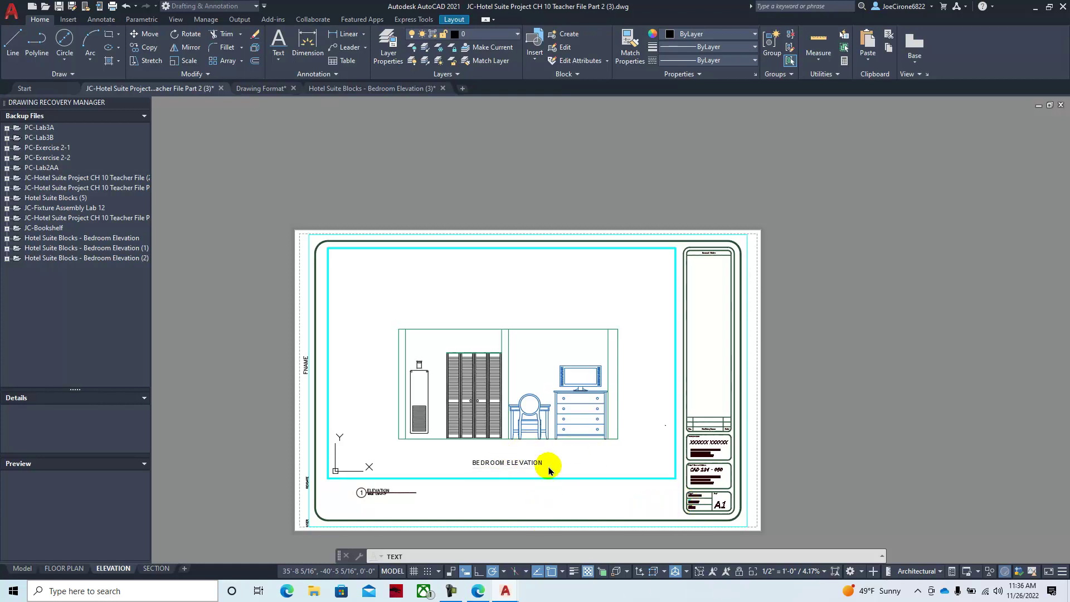
Switch to the e-book in the browser and review steps 51 and 52 and the sample finished drawing sheets.
click(477, 594)
scroll(417, 375, down, 2)
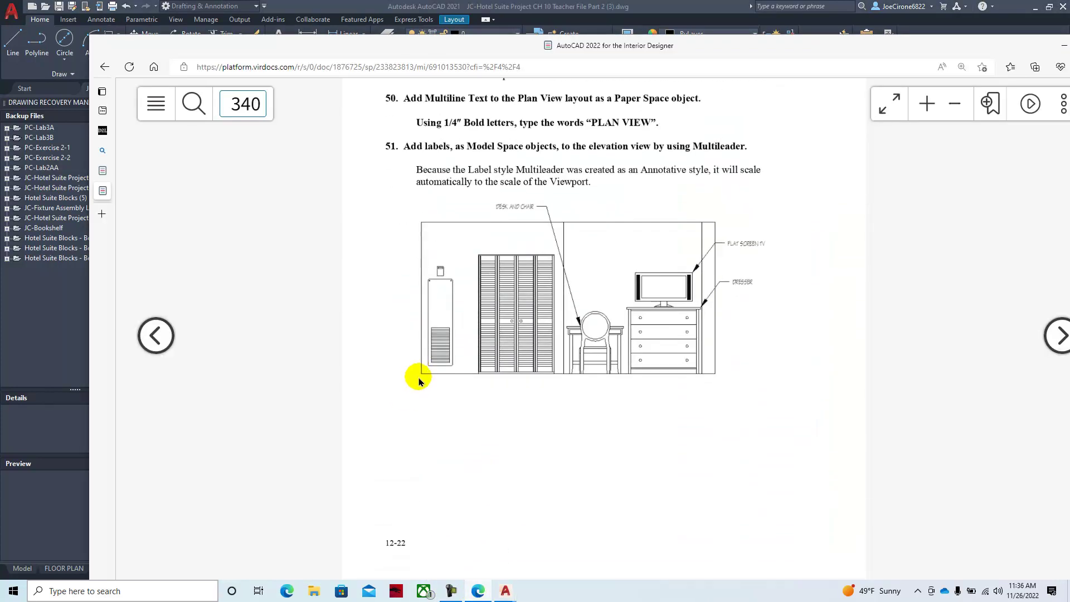
click(1048, 337)
scroll(585, 432, down, 5)
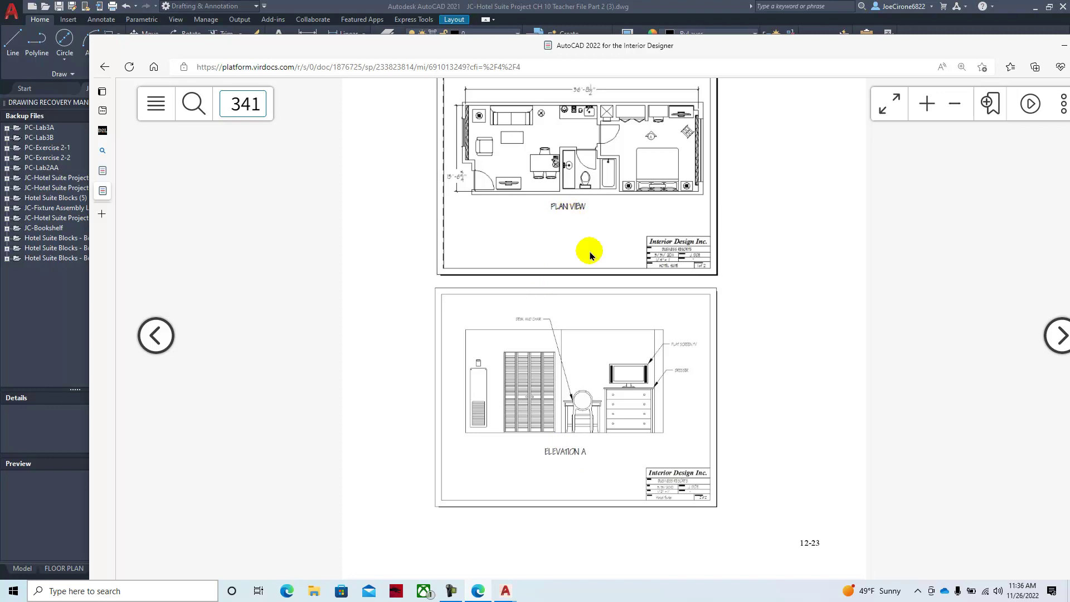
click(1054, 335)
click(161, 341)
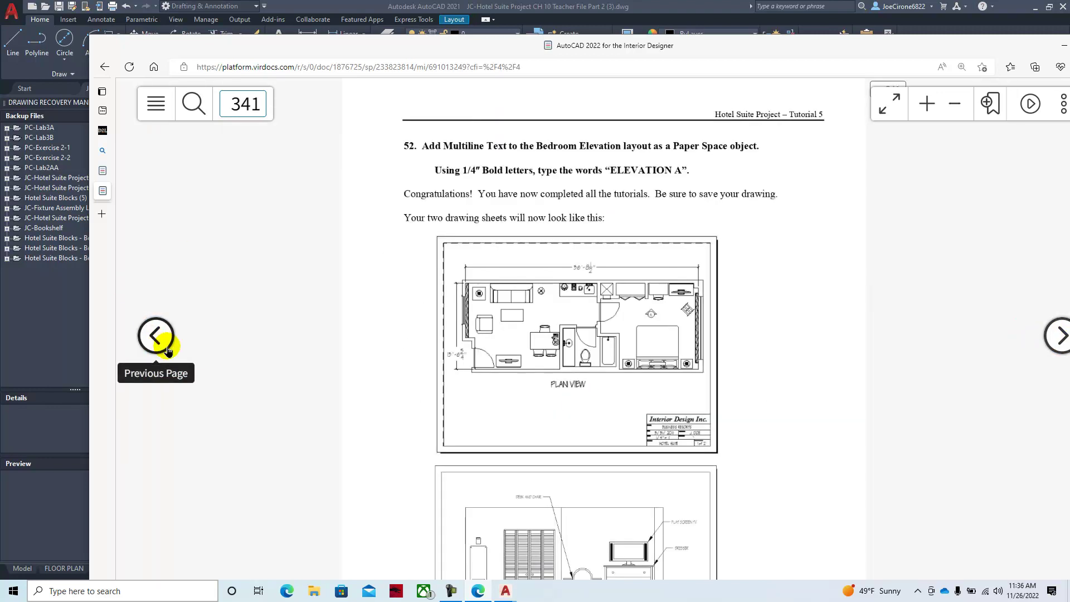
scroll(628, 406, down, 3)
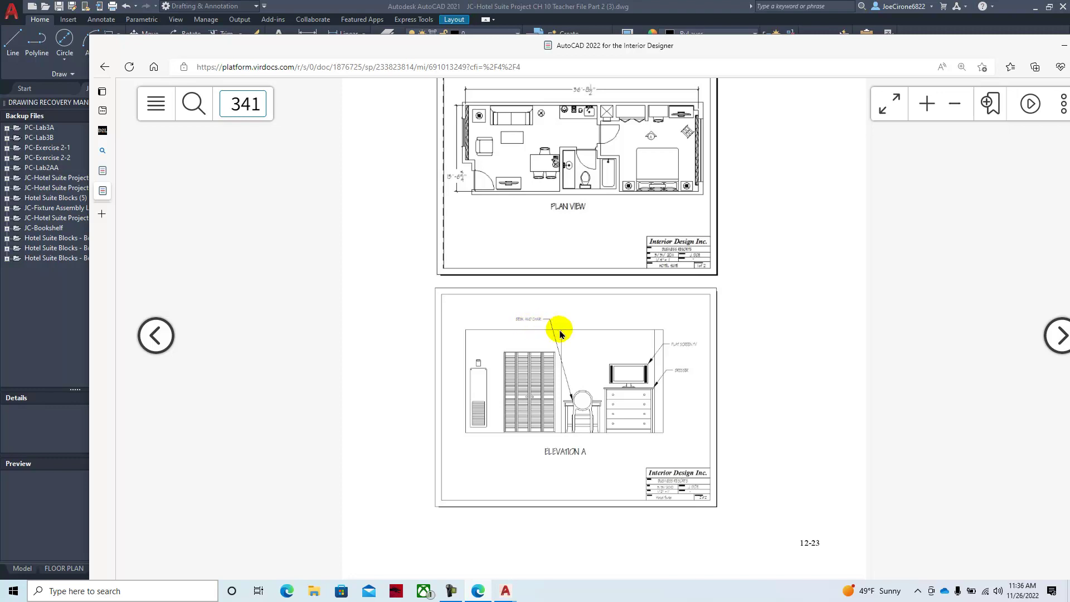
Switch back to the hotel suite project drawing in AutoCAD and finish the BEDROOM ELEVATION text entry.
click(503, 592)
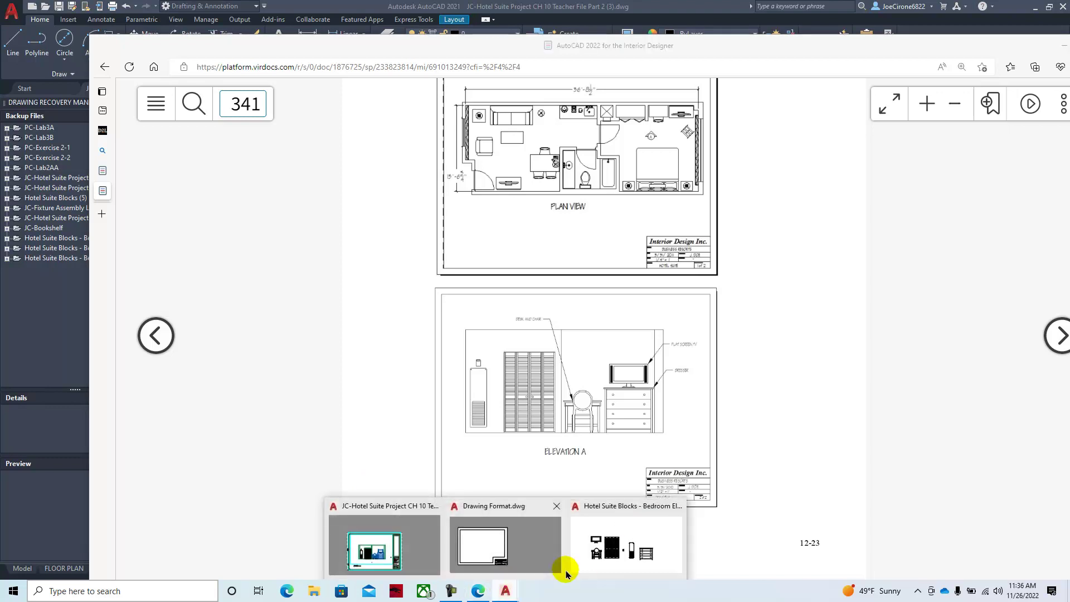
click(382, 546)
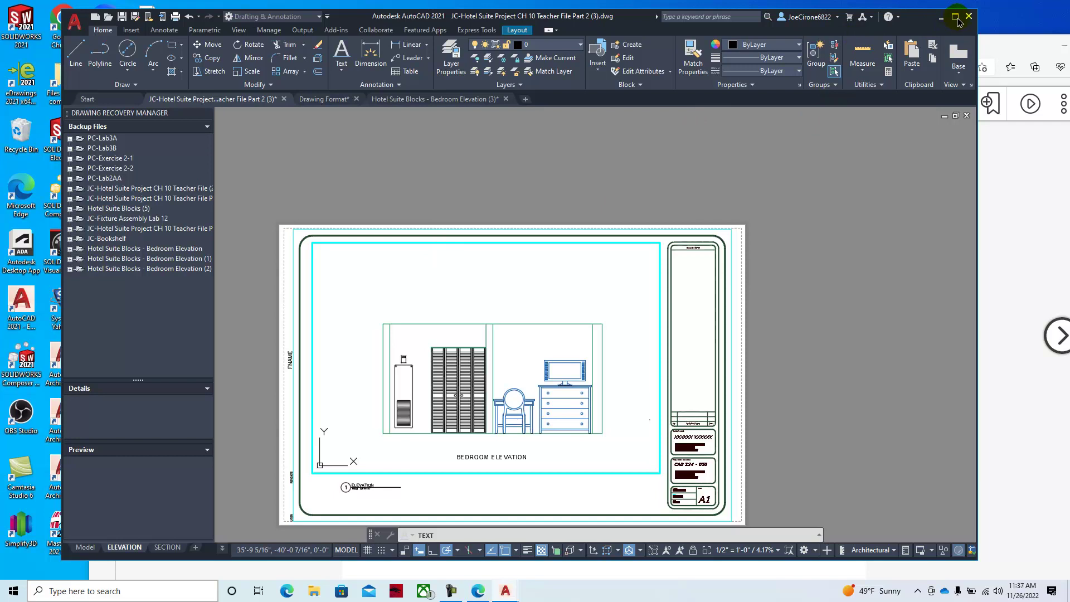
click(429, 299)
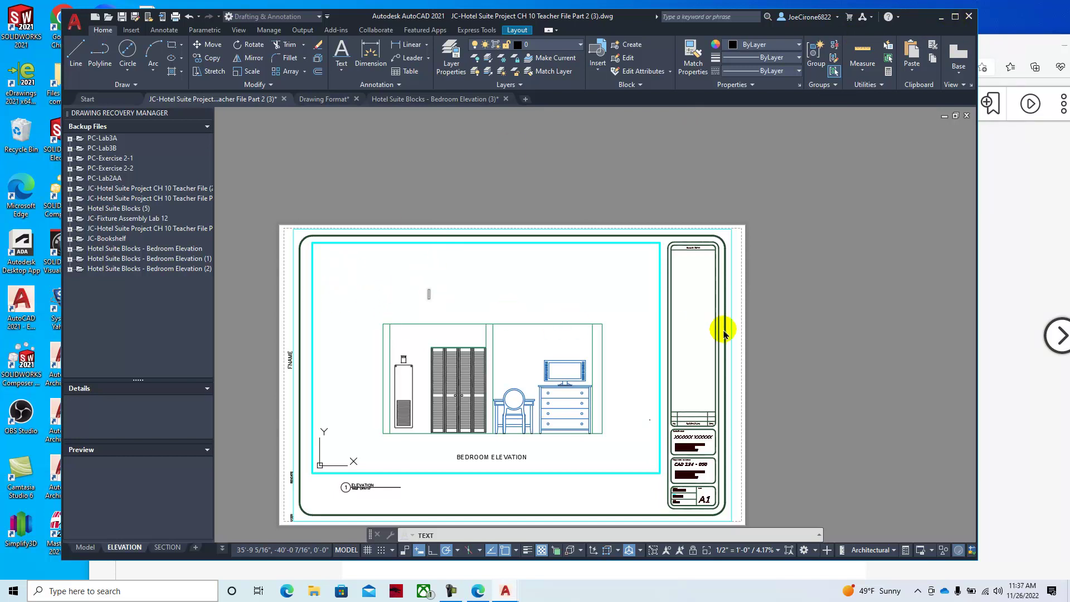
key(Escape)
key(Return)
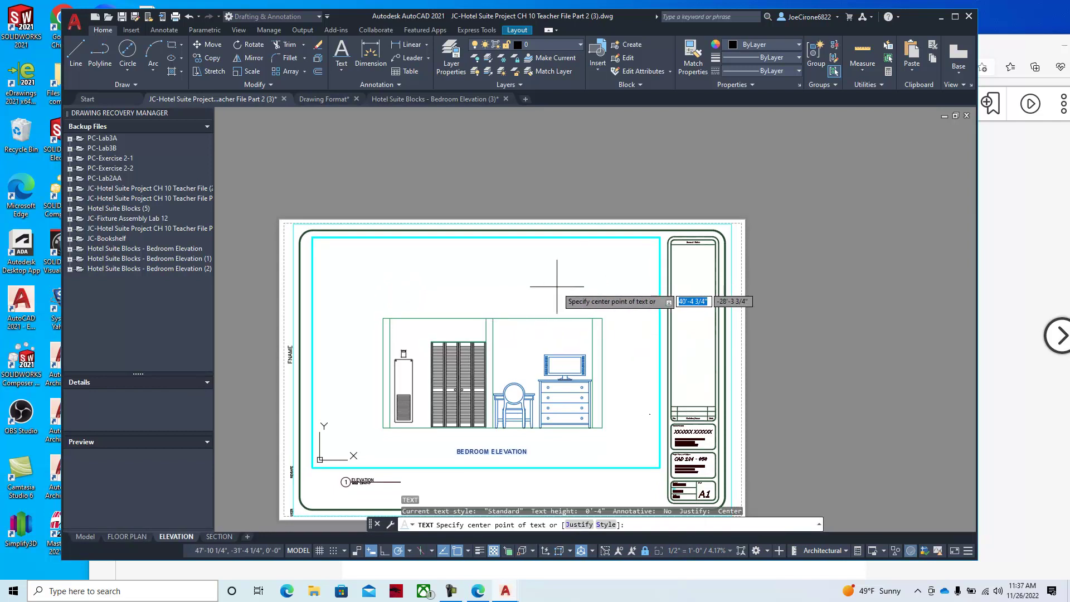
Place a Standard-style multileader with its arrowhead at the television's upper edge and its landing to the upper right of the television.
scroll(568, 392, up, 4)
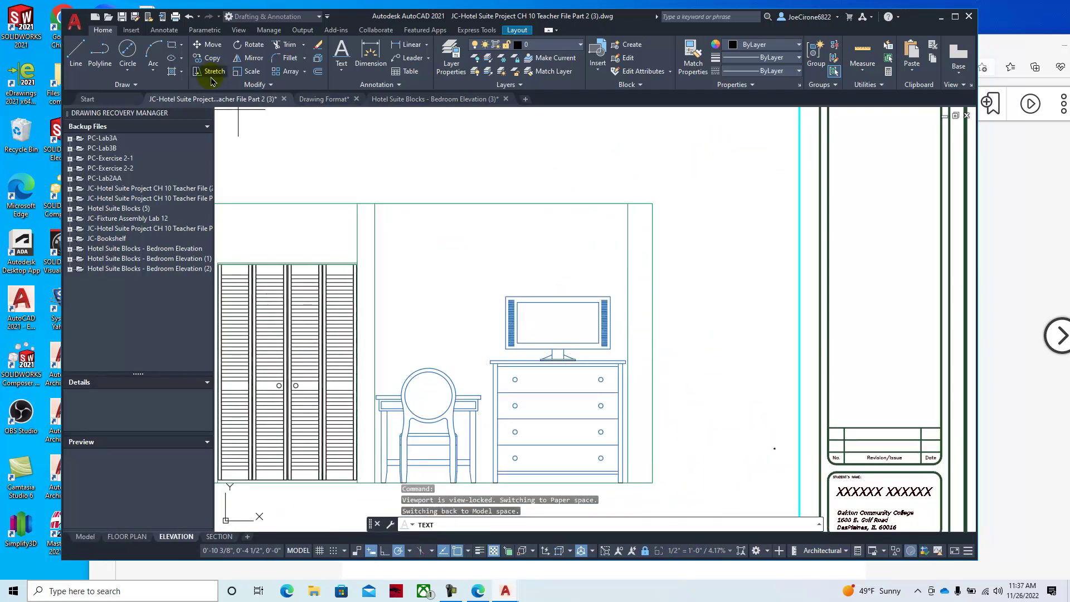
click(163, 30)
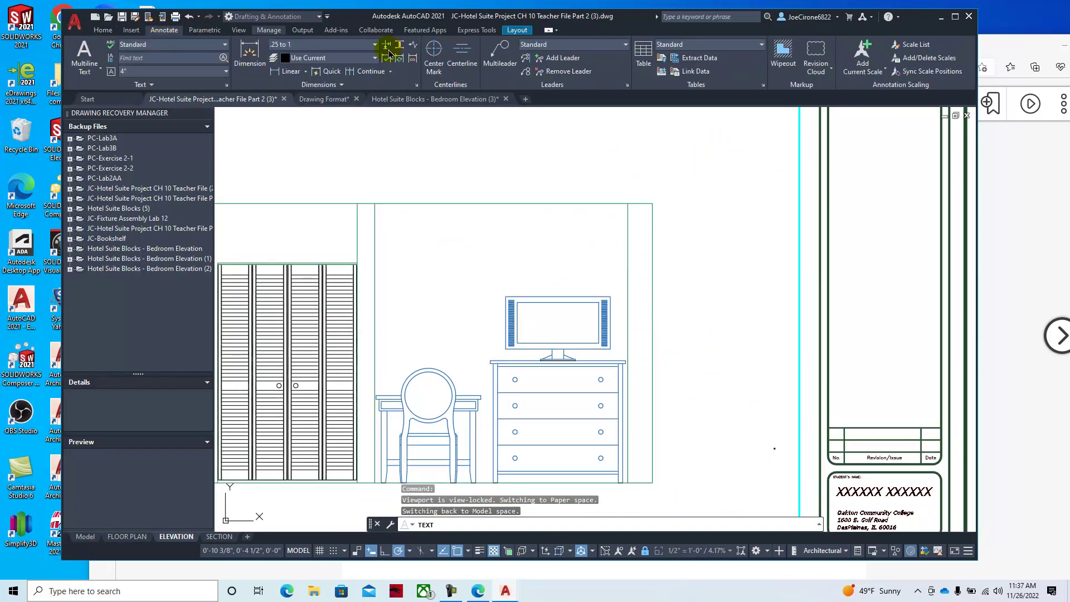
click(500, 65)
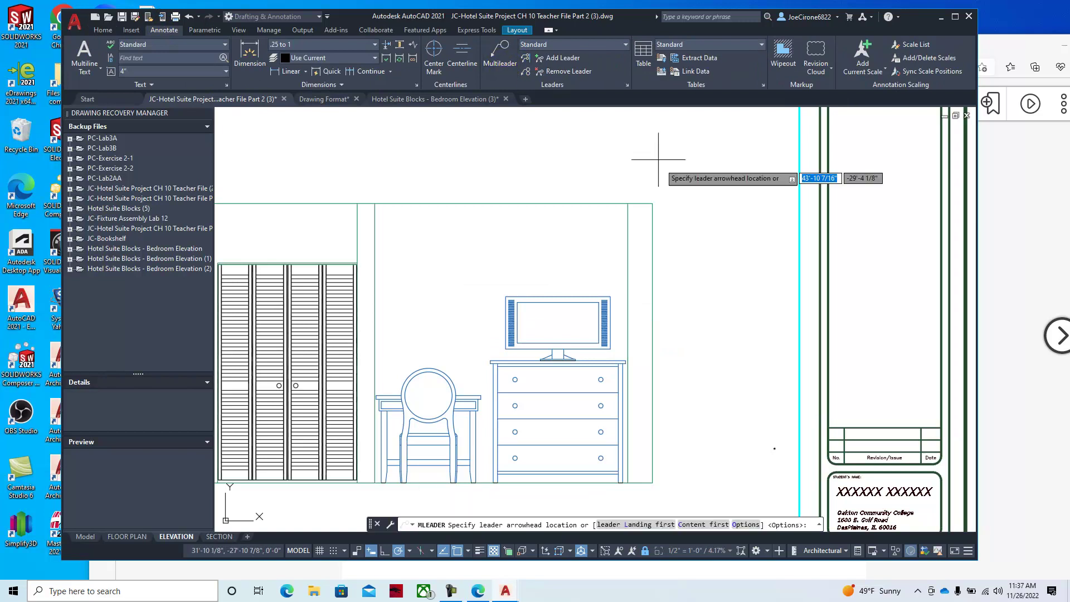
click(581, 292)
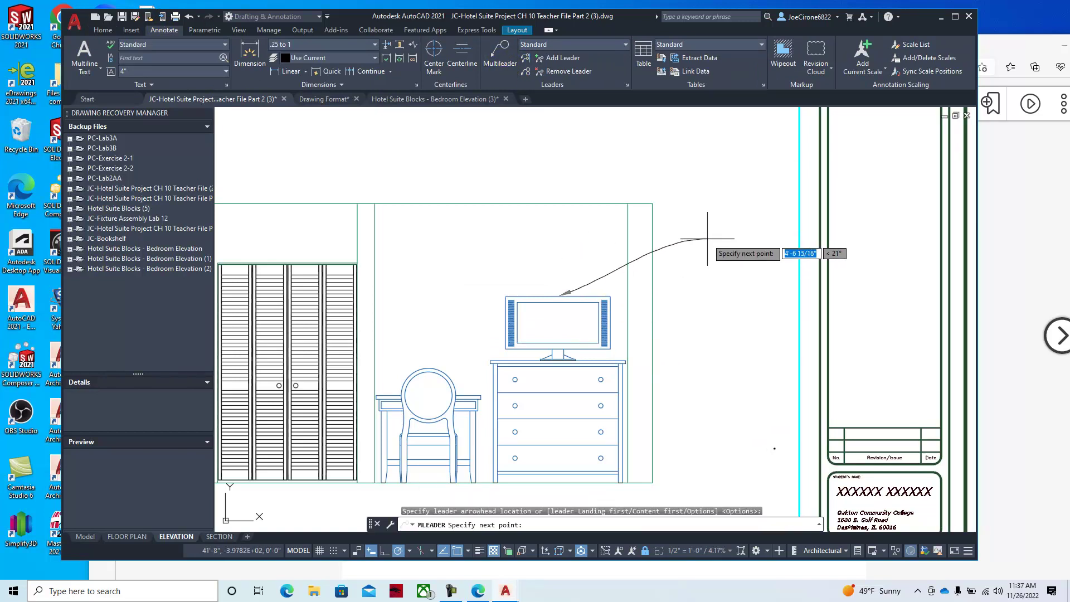
click(678, 239)
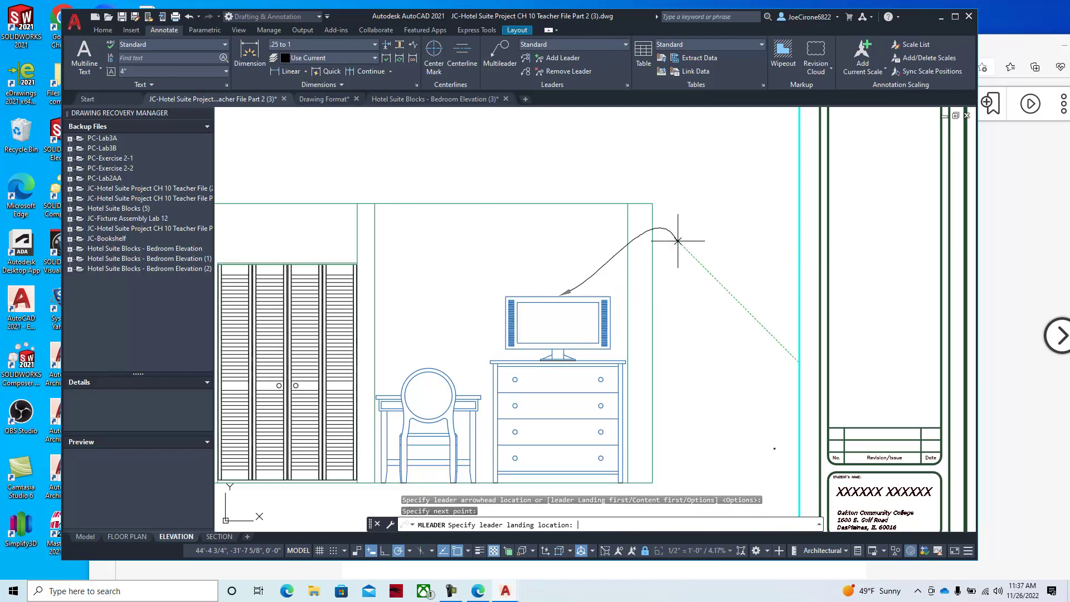
click(678, 243)
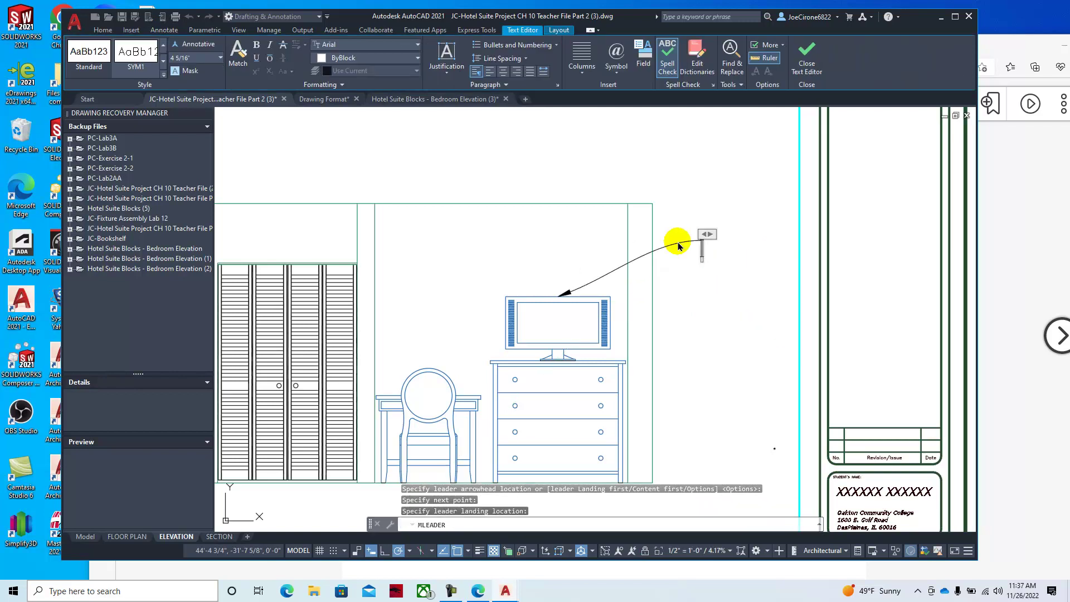
Label the television's multileader FLAT SCREEN TV and close the text editor.
text(fLAT)
key(BackSpace)
key(BackSpace)
key(BackSpace)
key(BackSpace)
text(FLAT)
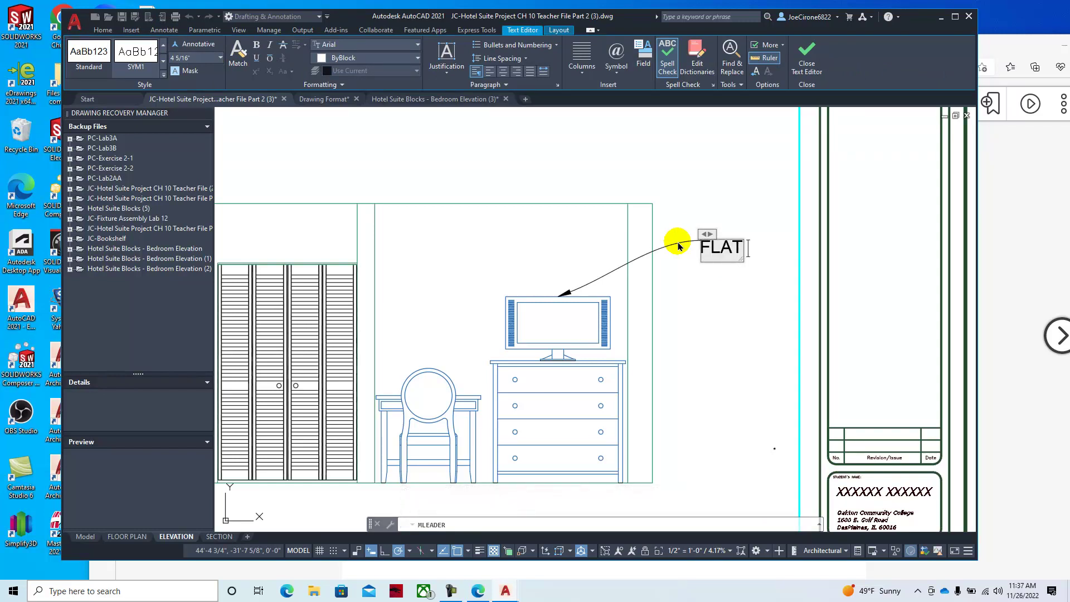
text( SCREEN TV)
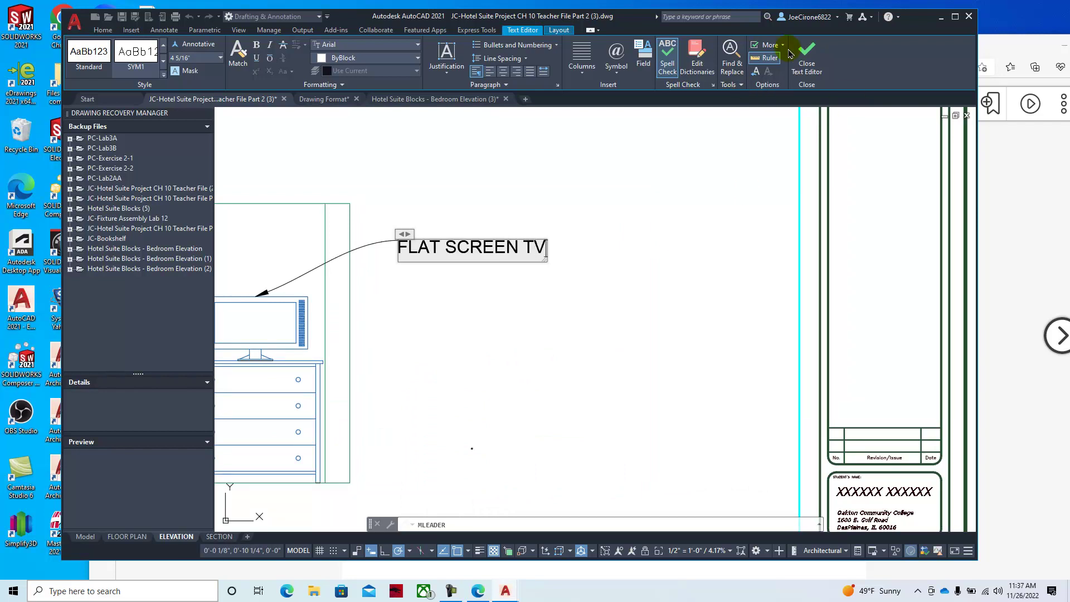
click(806, 58)
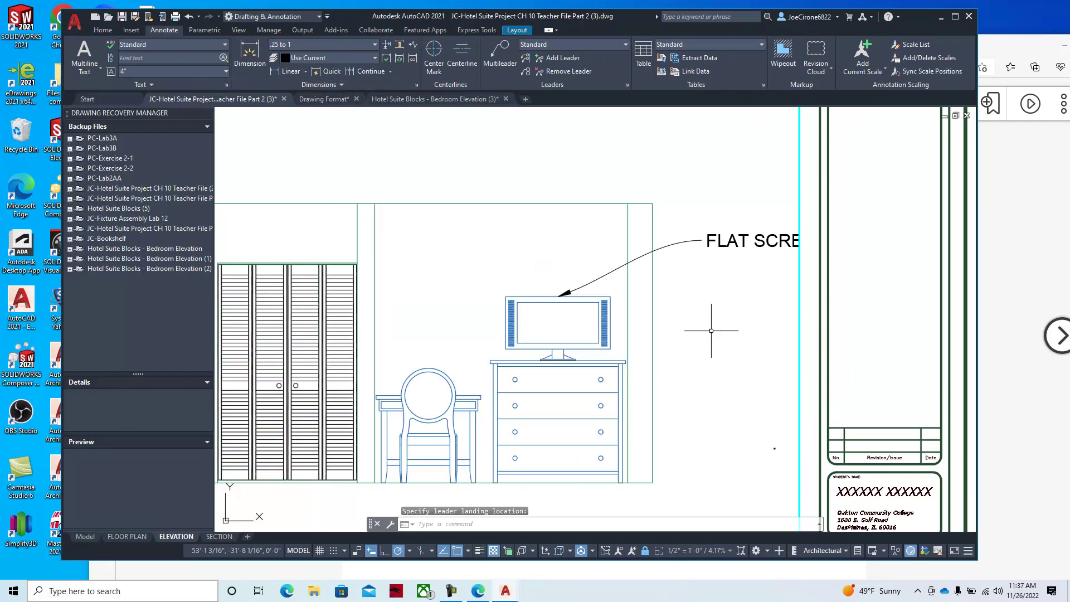
Move the FLAT SCREEN TV leader's landing horizontally closer to the television so the whole label fits inside the viewport.
click(698, 239)
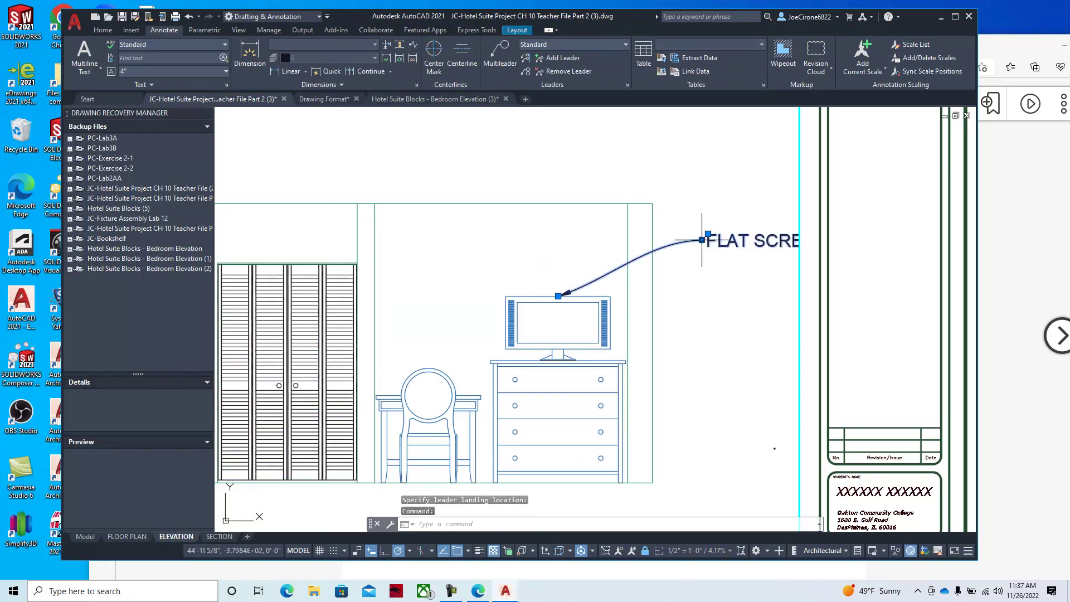
click(701, 240)
click(610, 239)
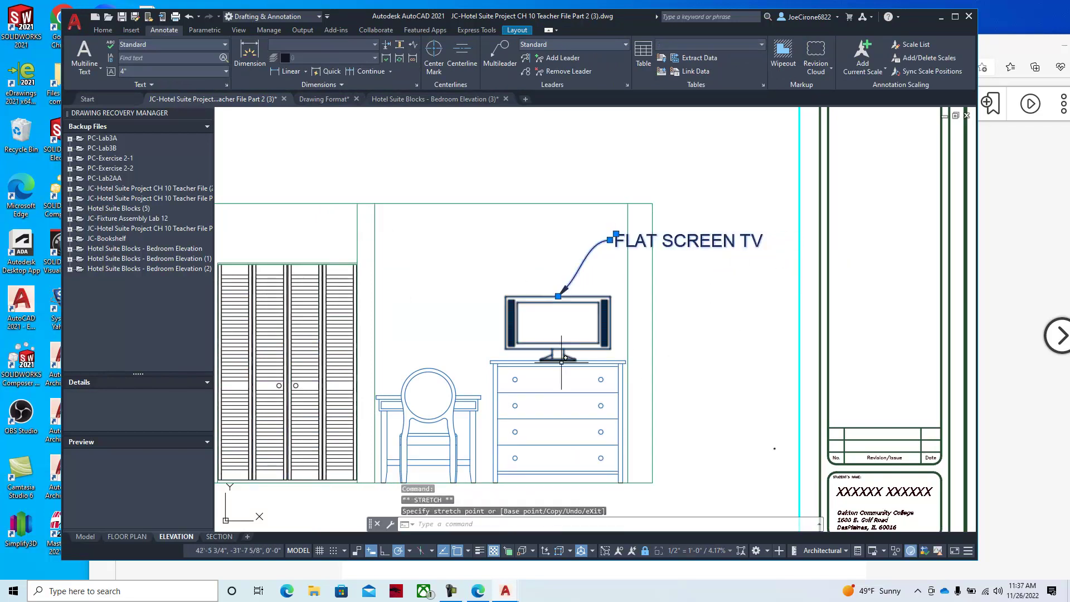
scroll(567, 363, down, 5)
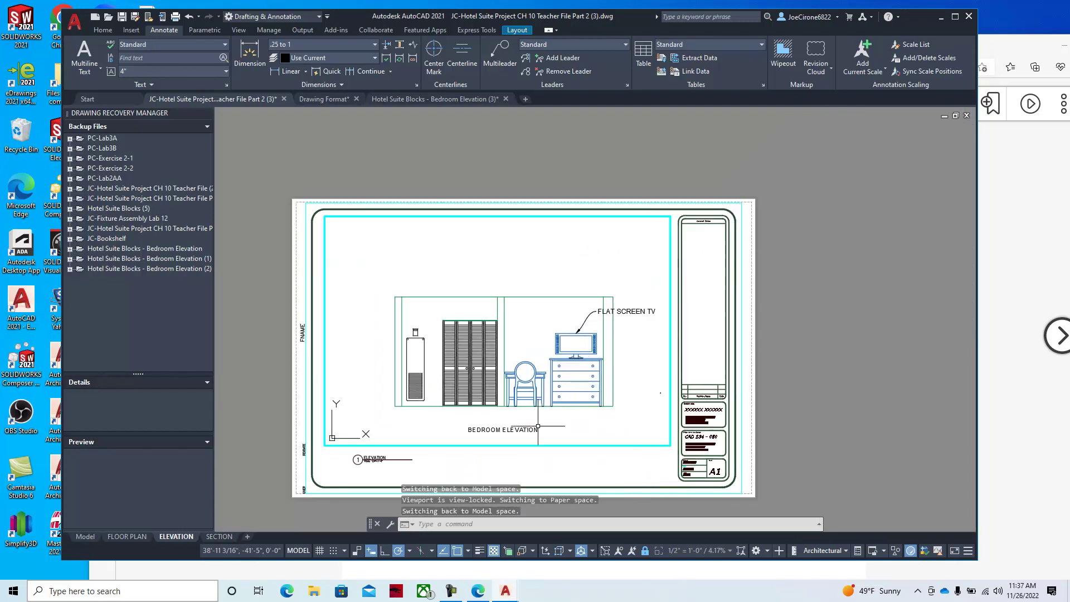
Switch to the browser, check e-book step 52, and open the Module 12 2022 course page.
click(478, 592)
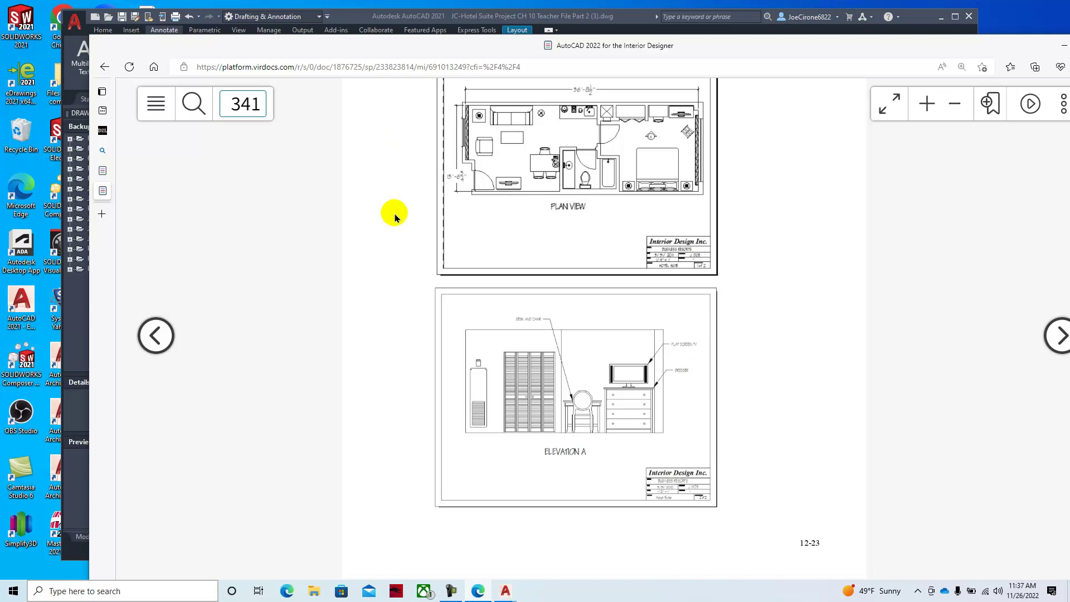
scroll(390, 208, up, 4)
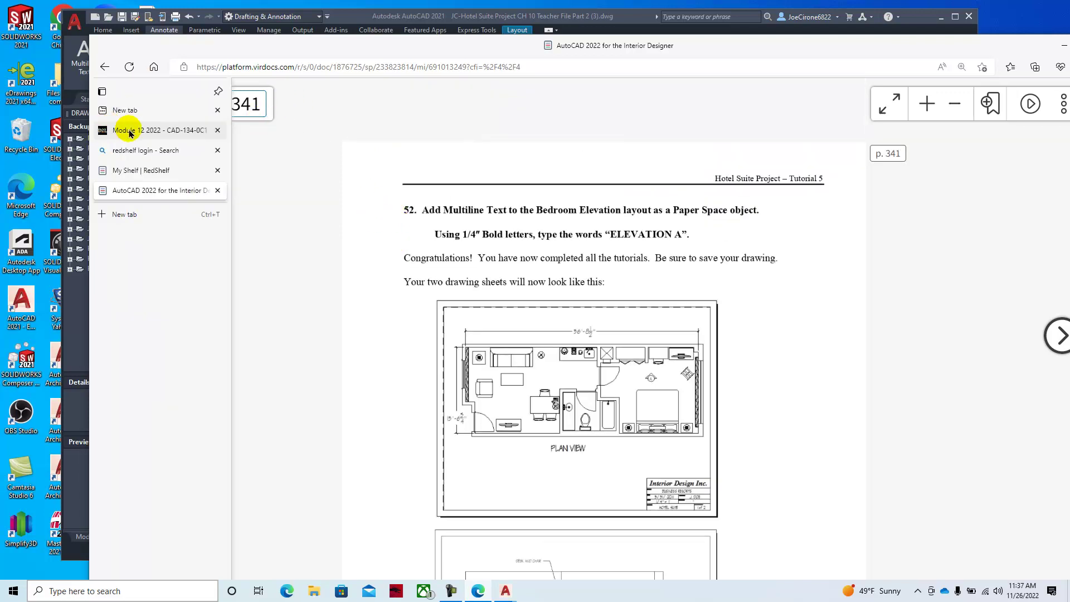
click(110, 132)
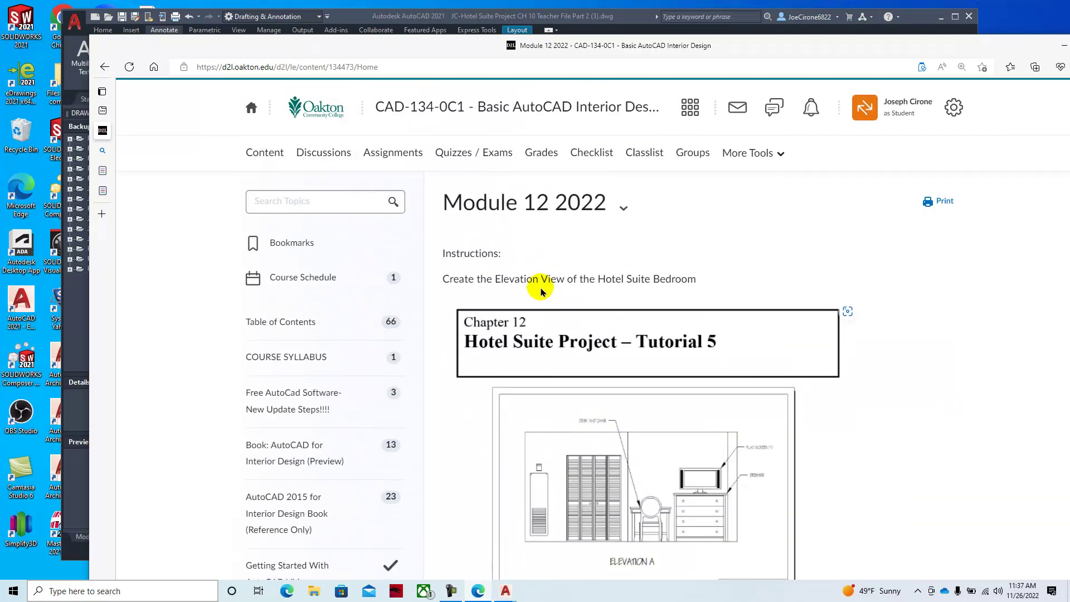